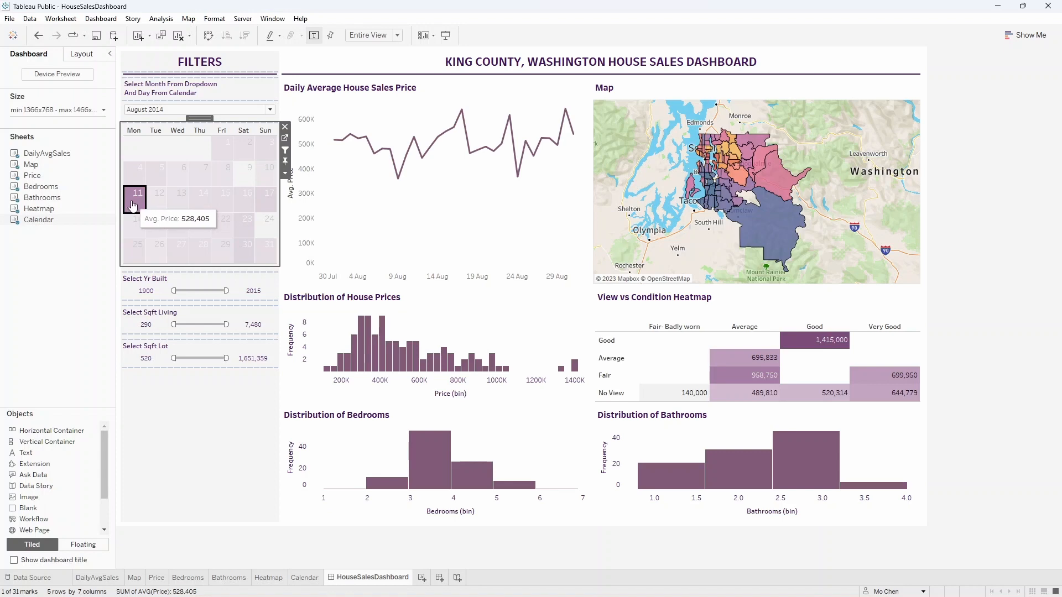
Clear the calendar day selection and try the Yr Built filter with an upper limit of 1938, restoring it to 2015.
left_click(133, 205)
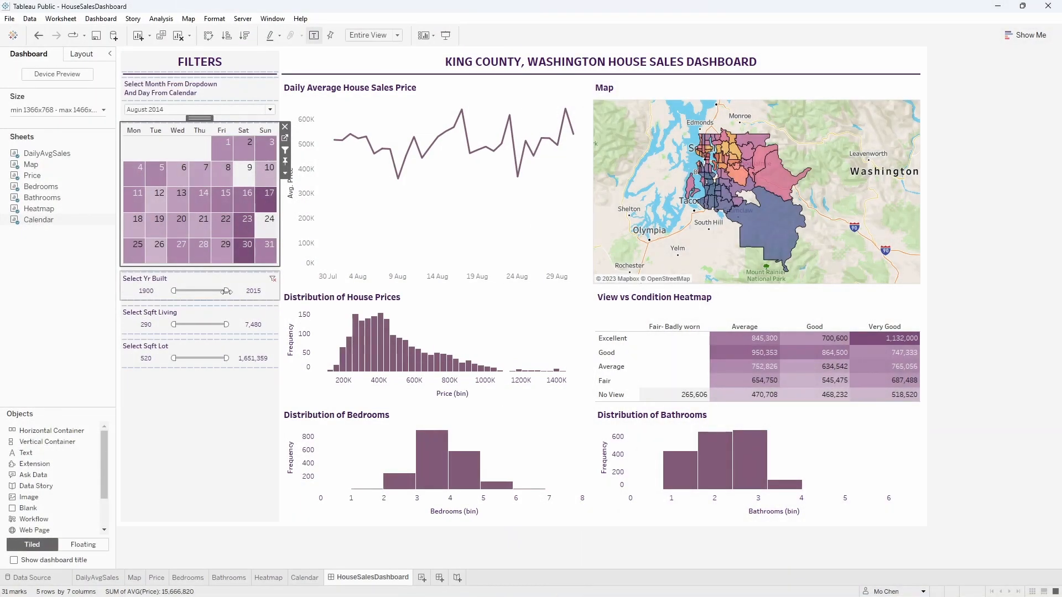
left_click_drag(226, 291, 199, 291)
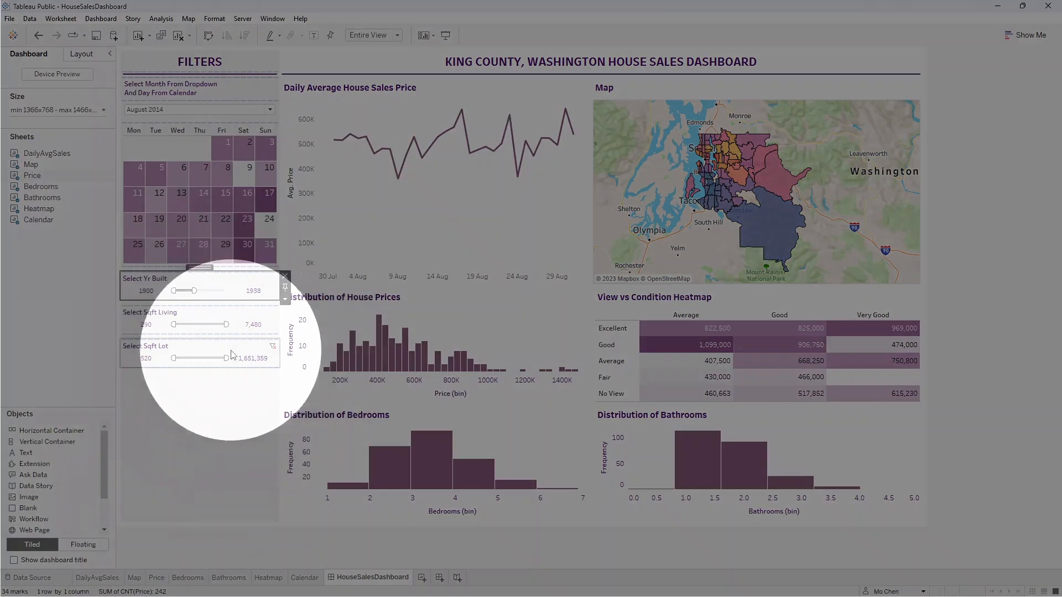
mouse_move(356, 355)
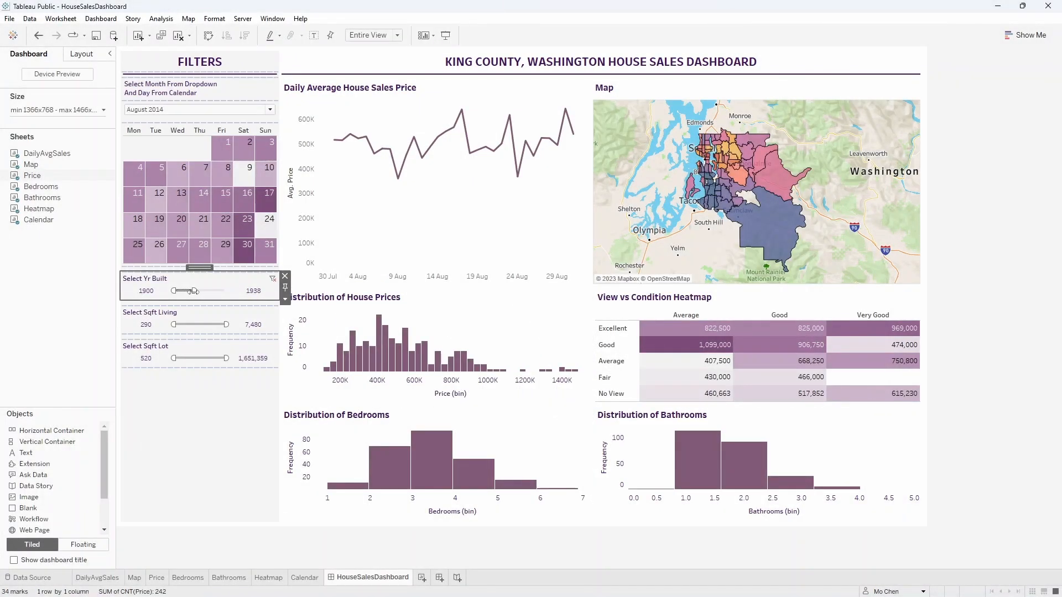
left_click_drag(193, 291, 259, 294)
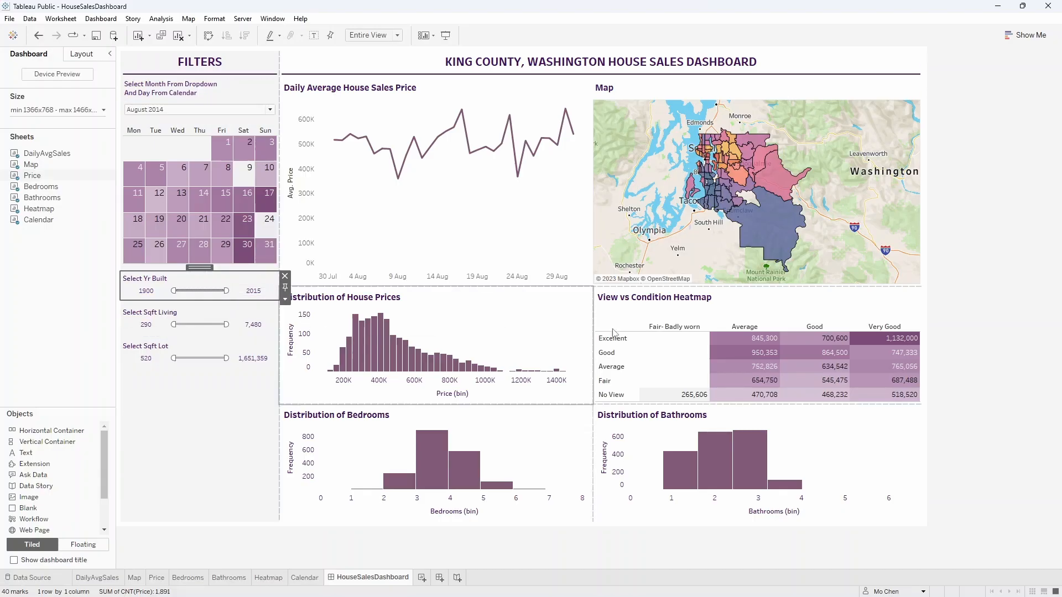
left_click(947, 291)
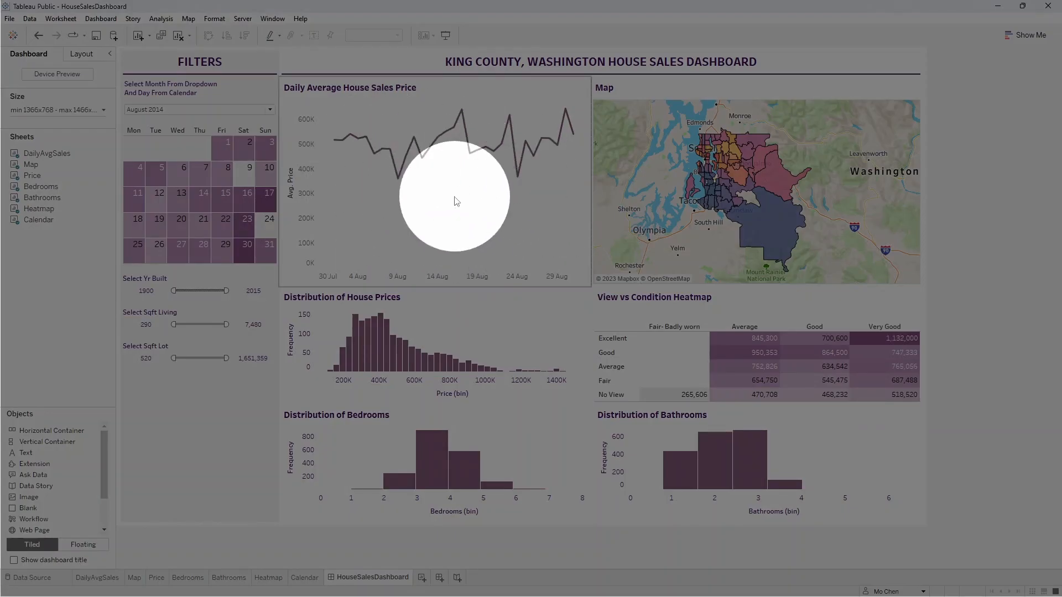
Filter the house sales dashboard to June 2014 and clear the dashboard selection.
mouse_move(764, 168)
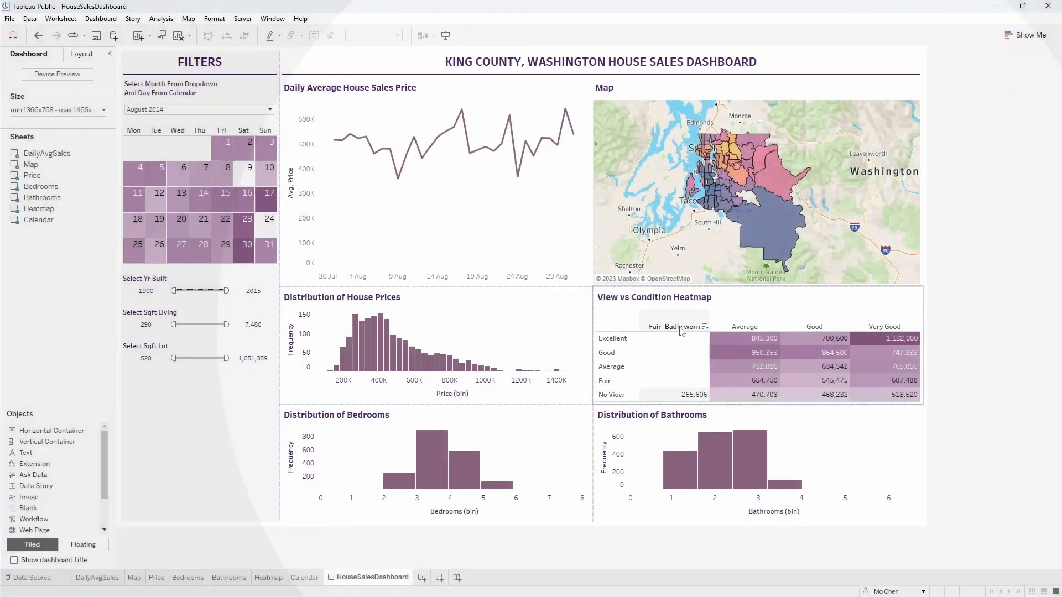
left_click(182, 110)
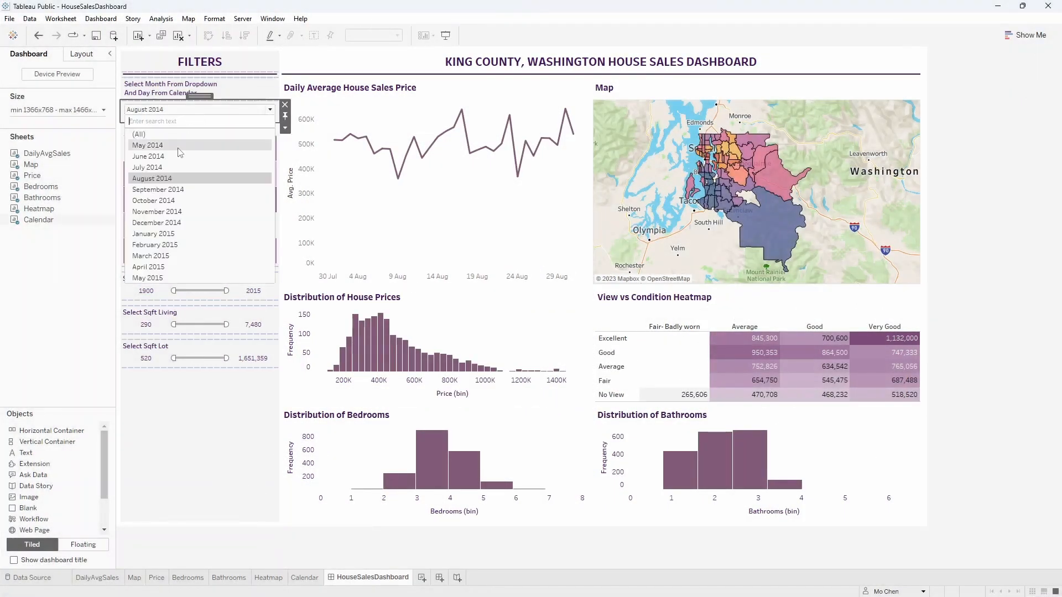
left_click(175, 157)
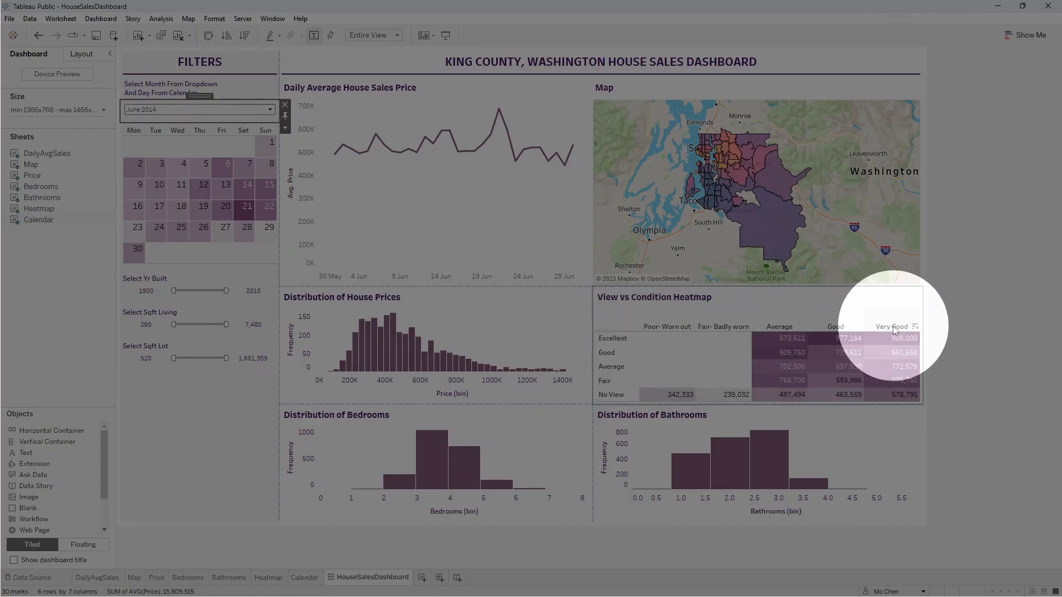
left_click(959, 323)
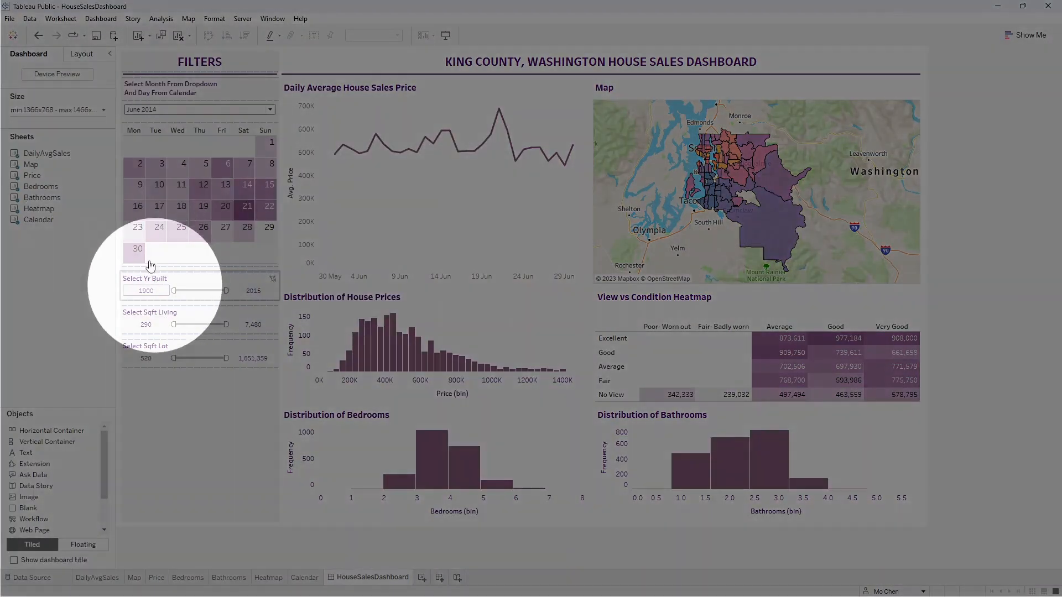
Create a new workbook connected to the Excel file HouseData.xlsx and collapse the table details beside the data preview.
left_click(10, 19)
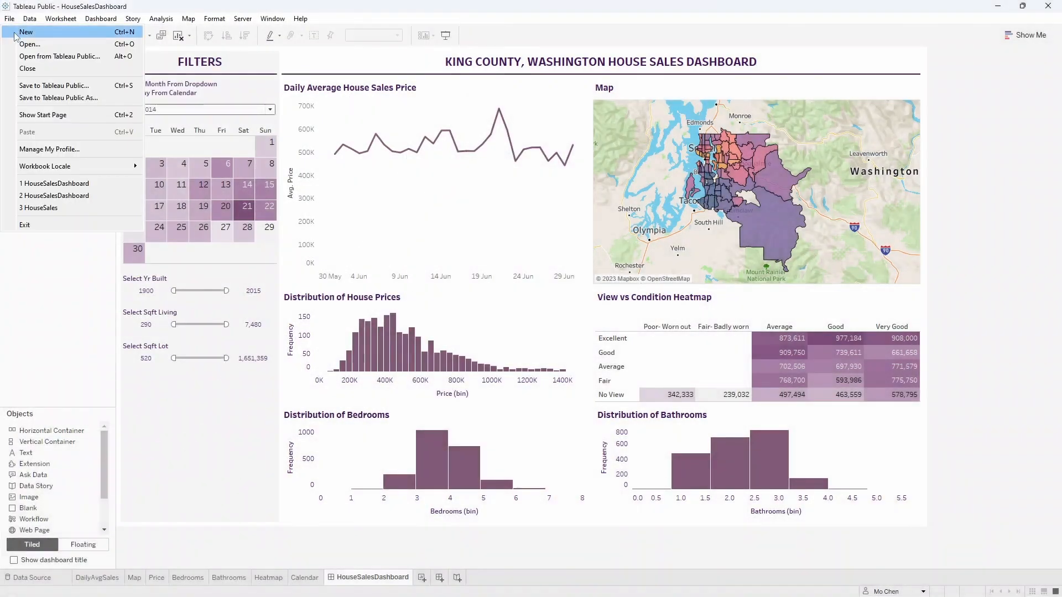
left_click(15, 35)
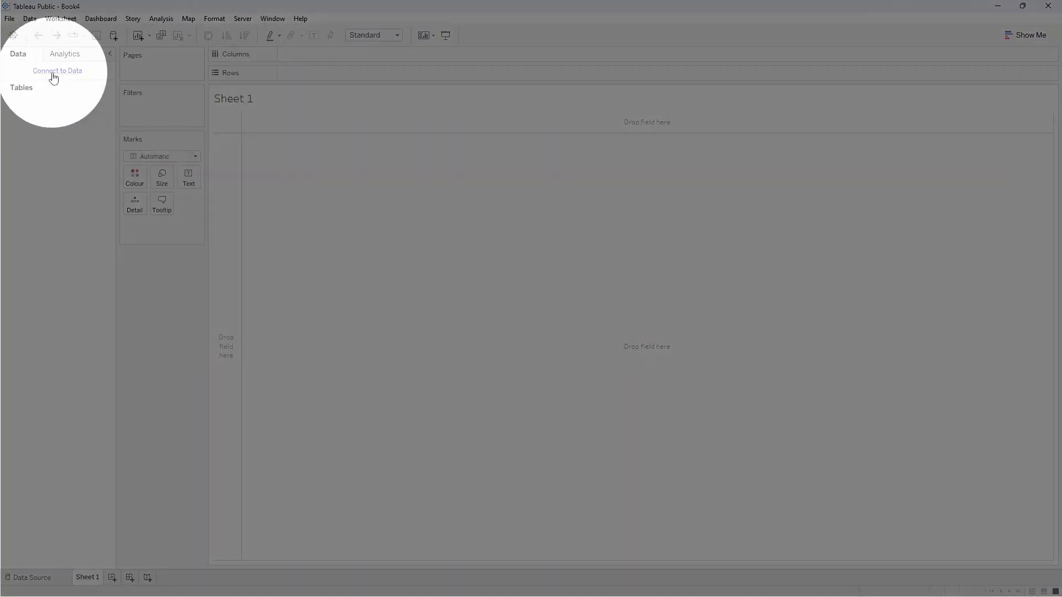
left_click(51, 74)
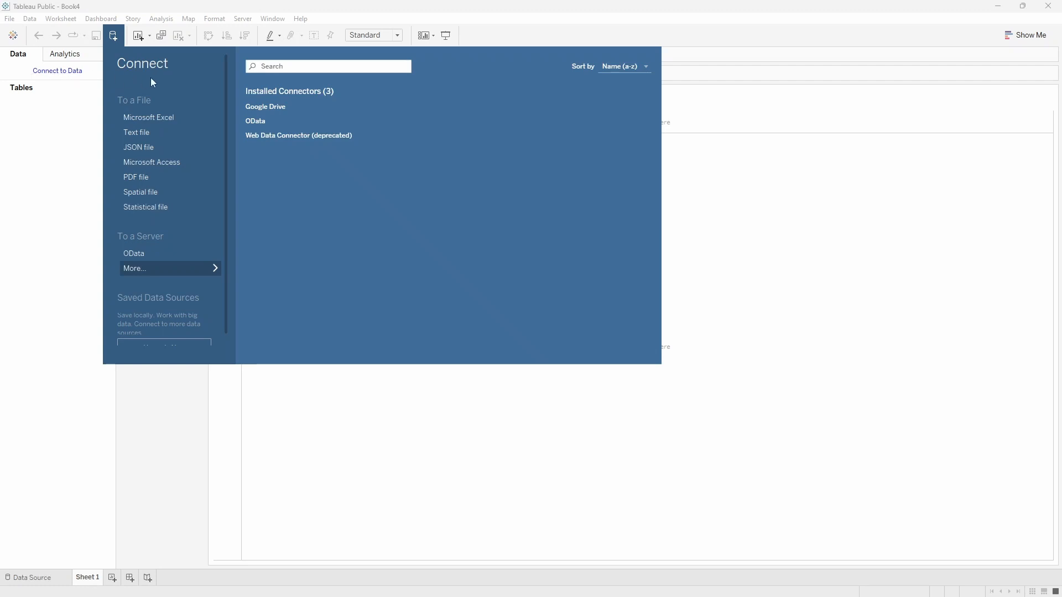
left_click(166, 119)
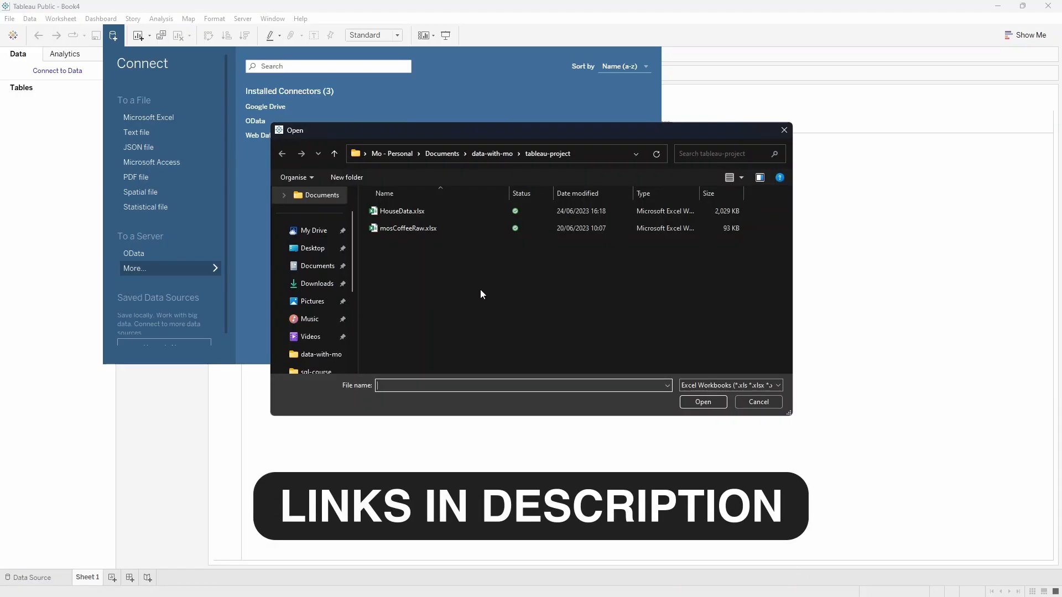
double_click(420, 214)
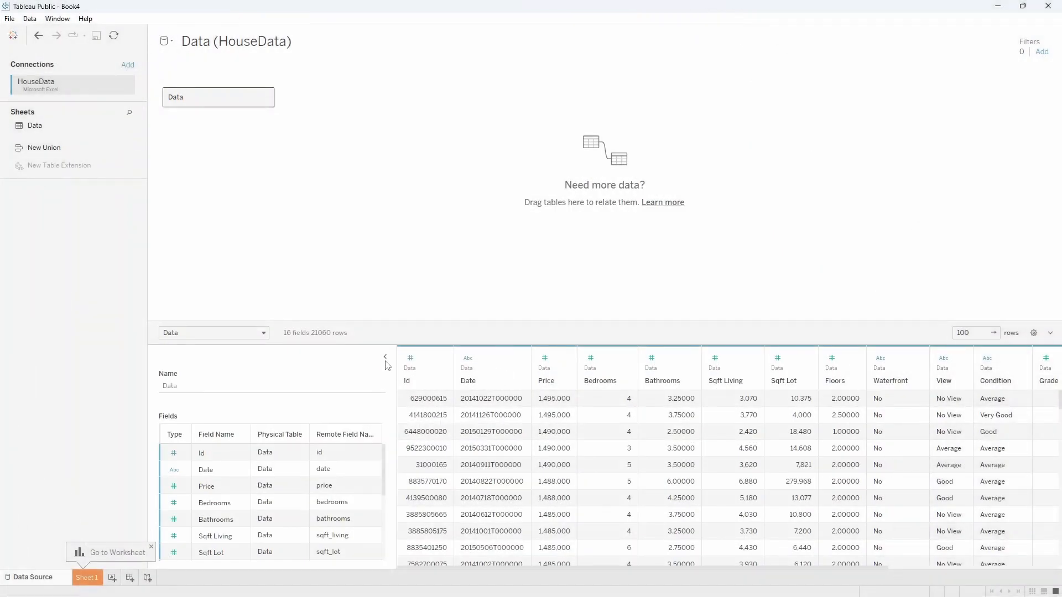
left_click(386, 358)
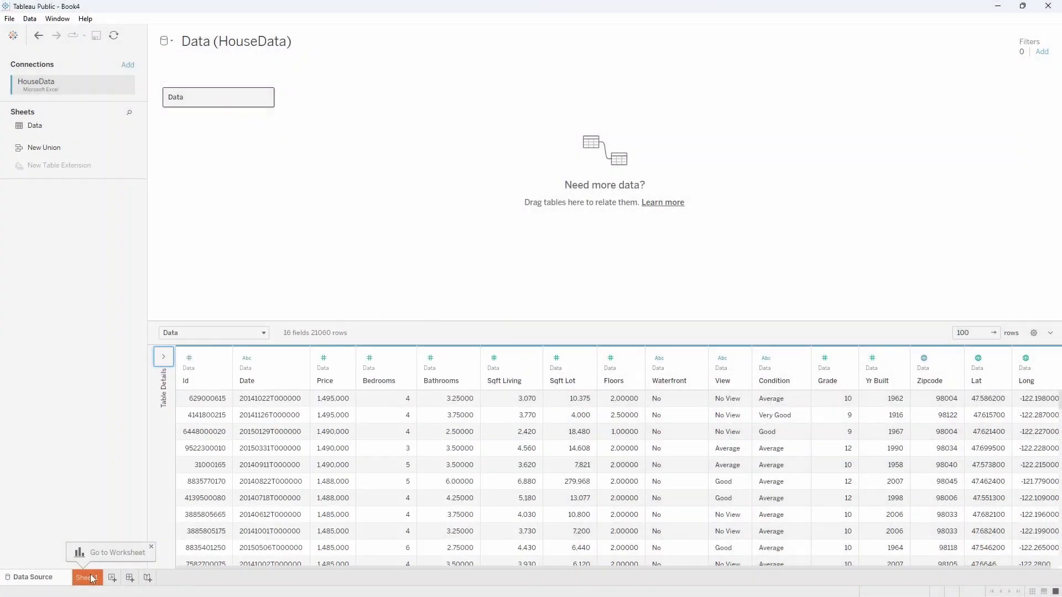
Go to Sheet 1 and change the data type of the Date field from string to Date.
left_click(87, 578)
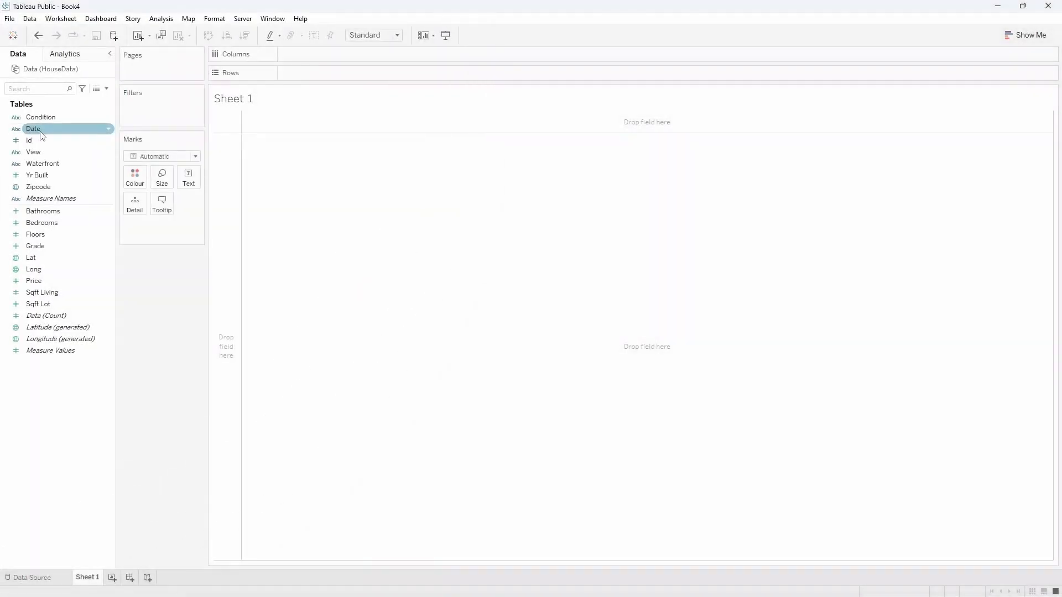
right_click(40, 131)
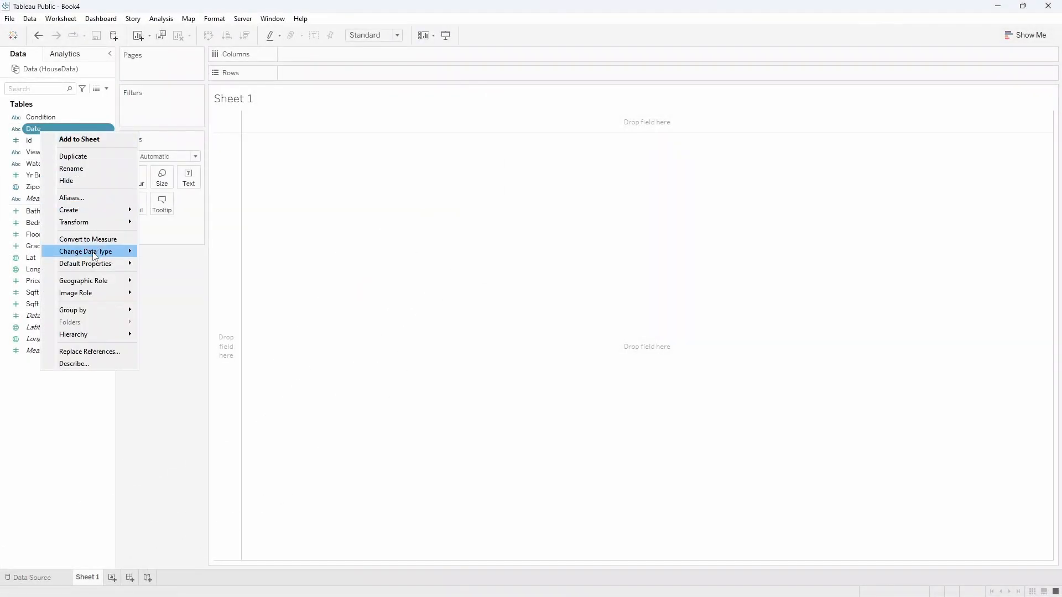
mouse_move(94, 251)
left_click(170, 289)
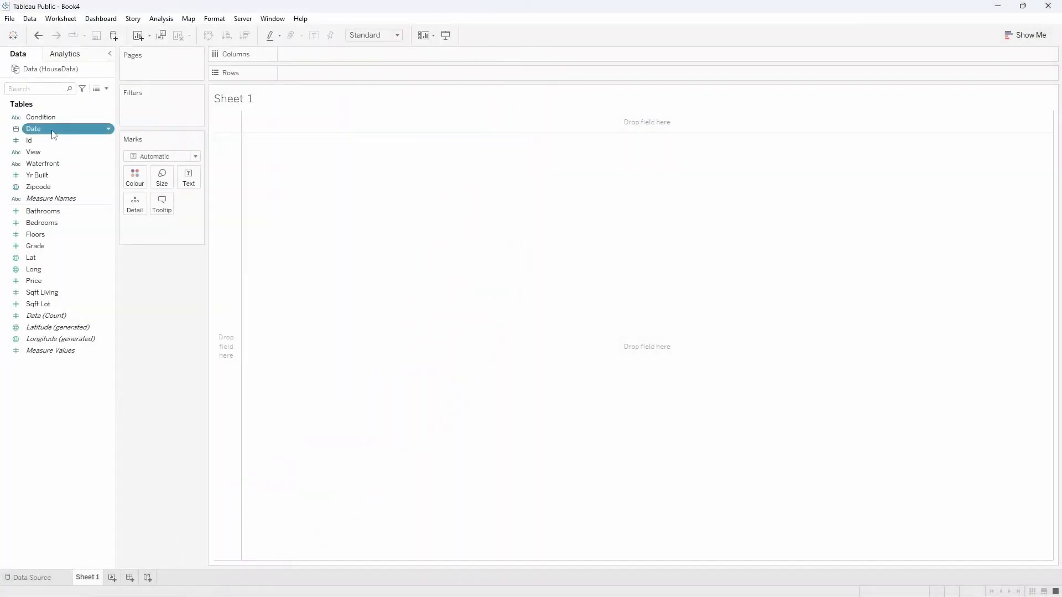
Build a line chart with continuous Date on Columns and the average of Price, AVG(Price), on Rows.
left_click_drag(54, 134, 317, 59)
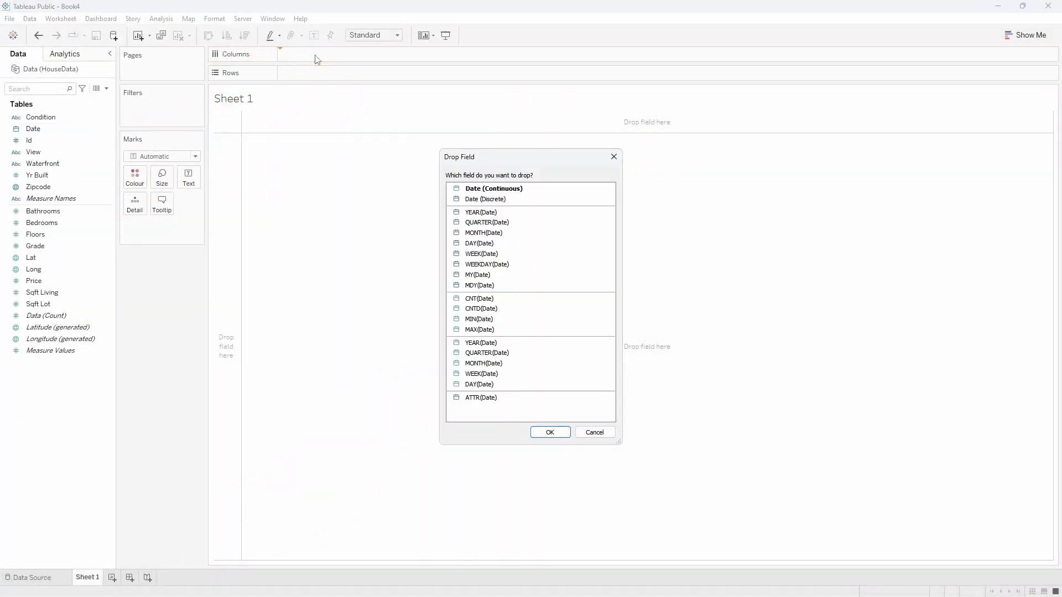
left_click(549, 432)
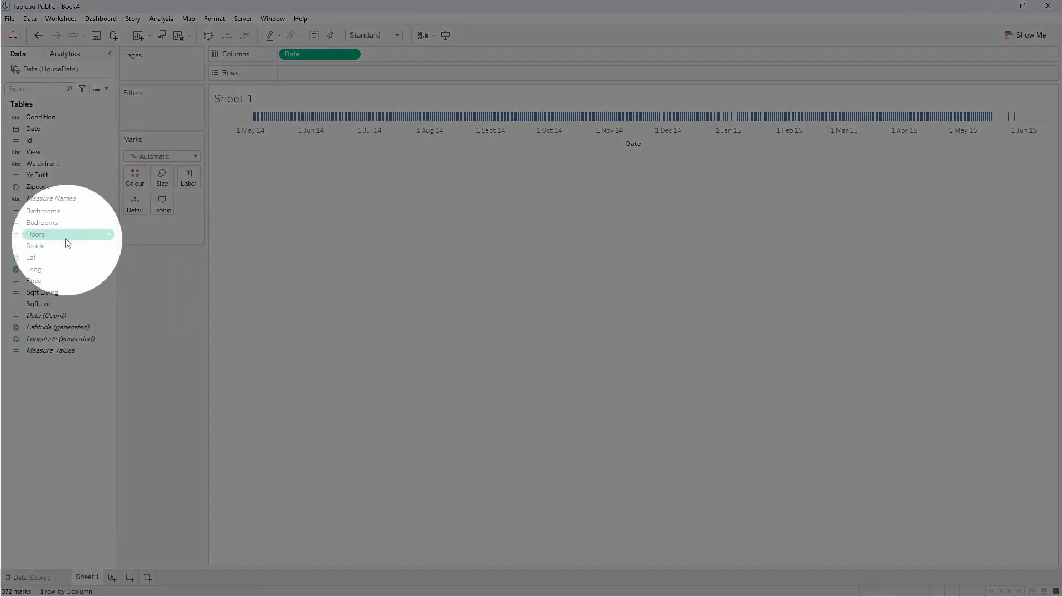
left_click(43, 281)
left_click_drag(43, 284, 302, 75)
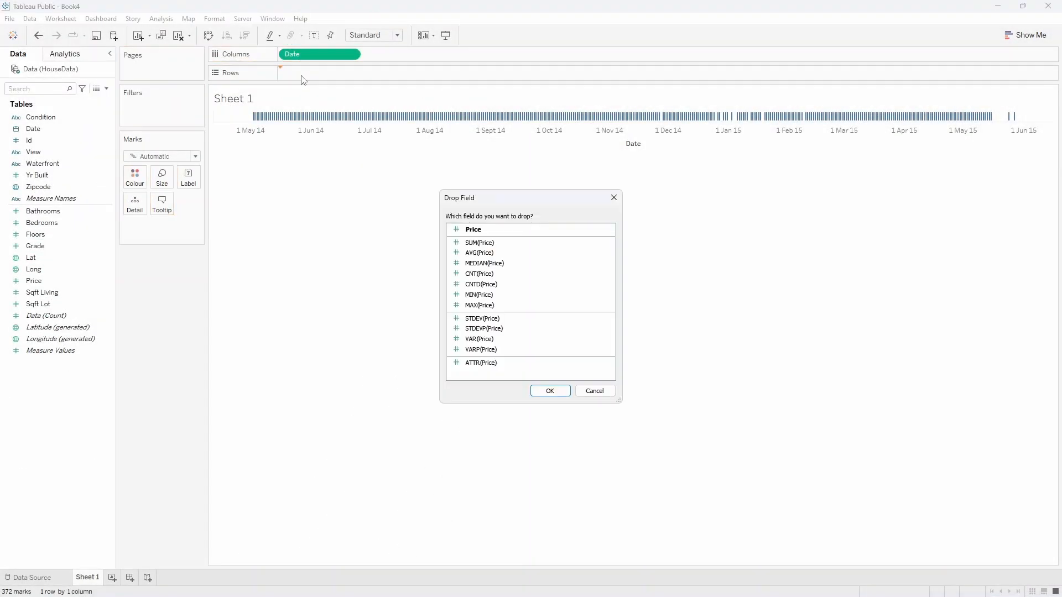
left_click(479, 253)
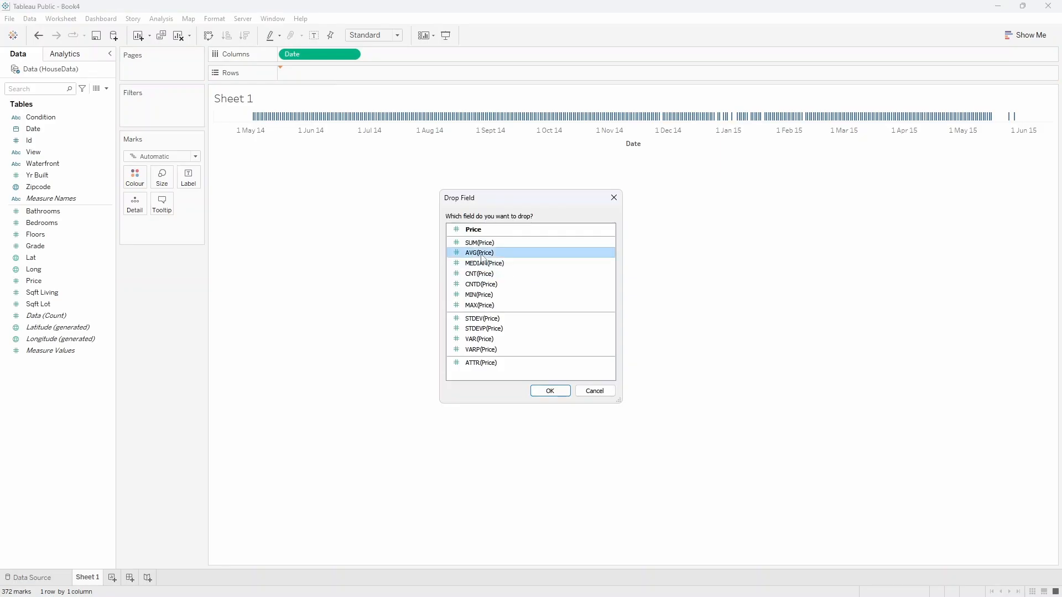
left_click(550, 391)
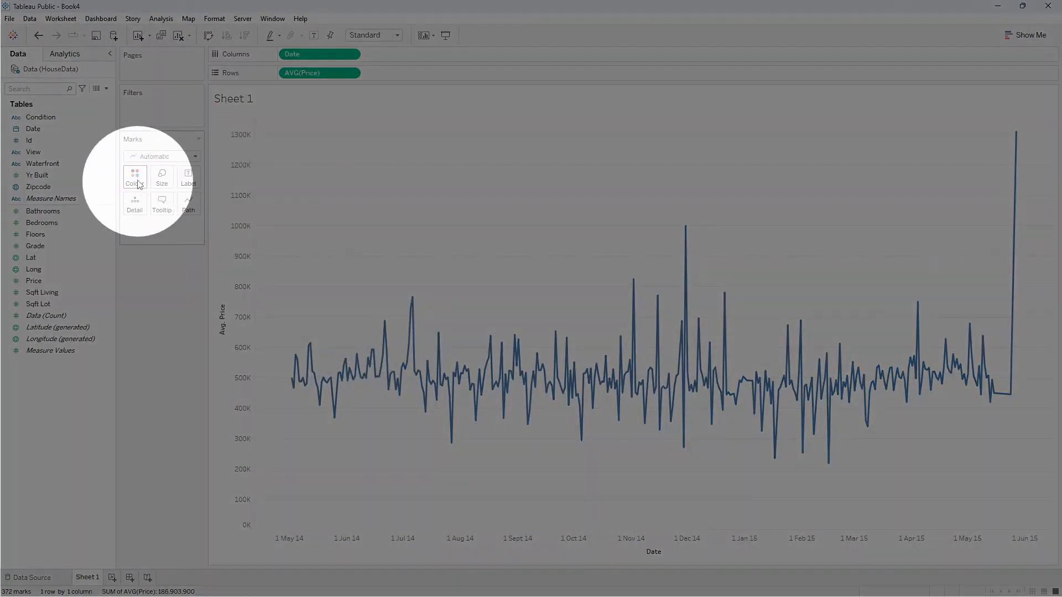
Set the line's colour to a custom dark purple with red 60, green 20 and blue 100.
left_click(135, 177)
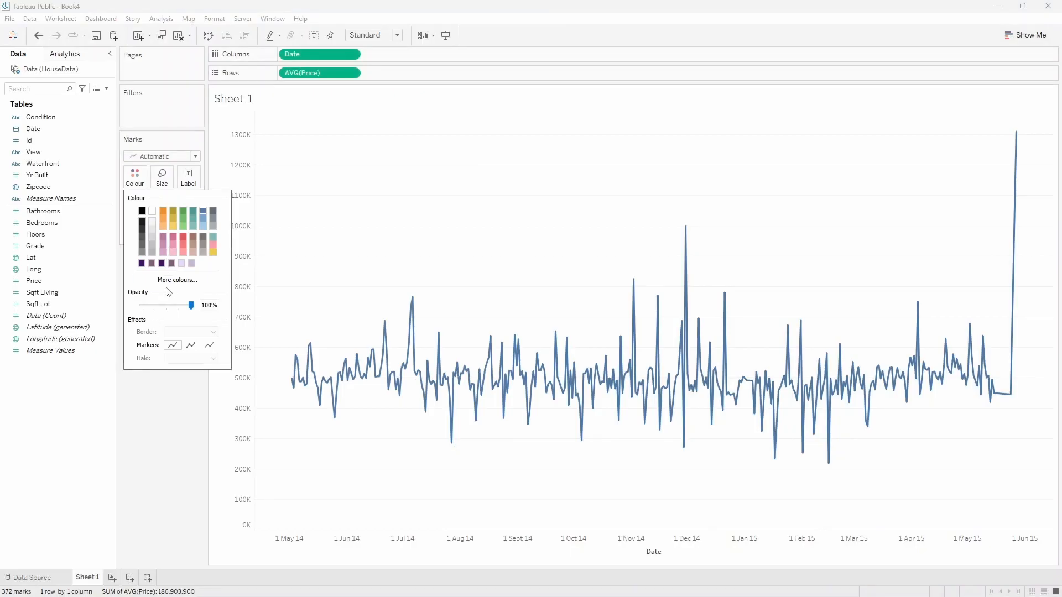
left_click(170, 281)
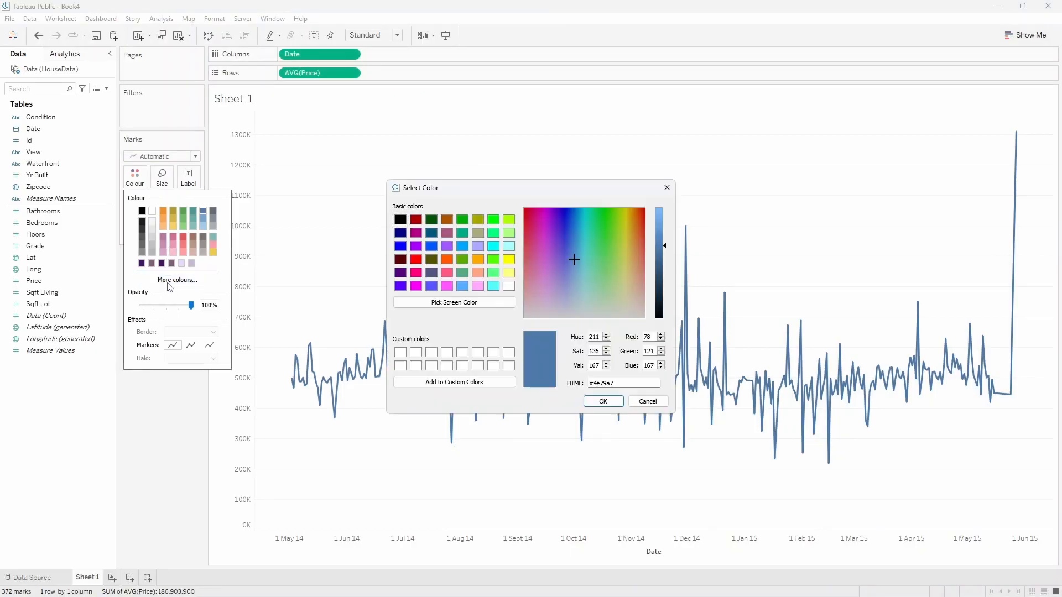
double_click(651, 336)
type("60")
key("Tab")
type("20")
key("Tab")
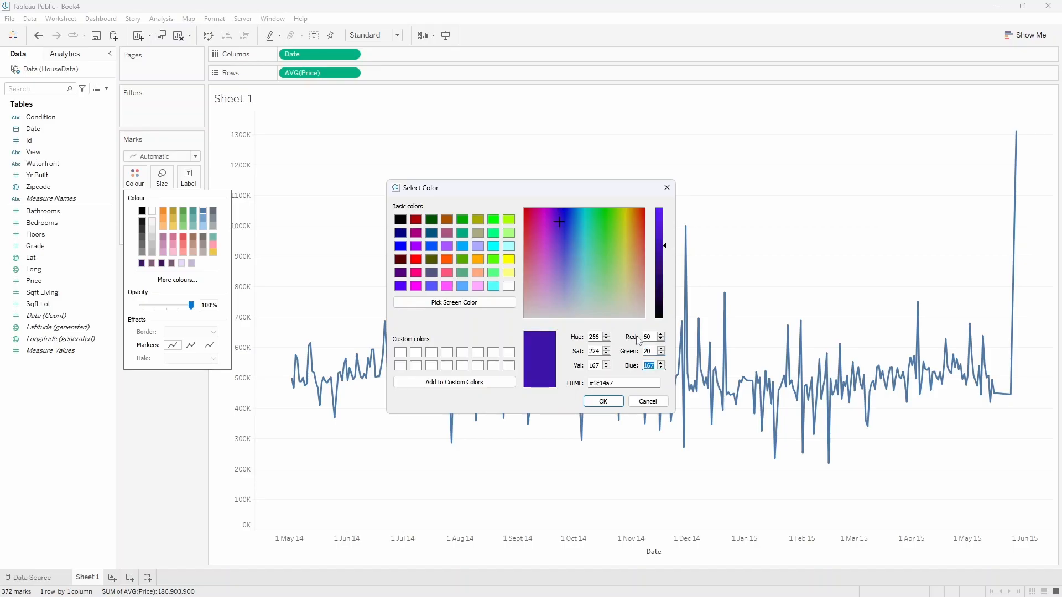
type("100")
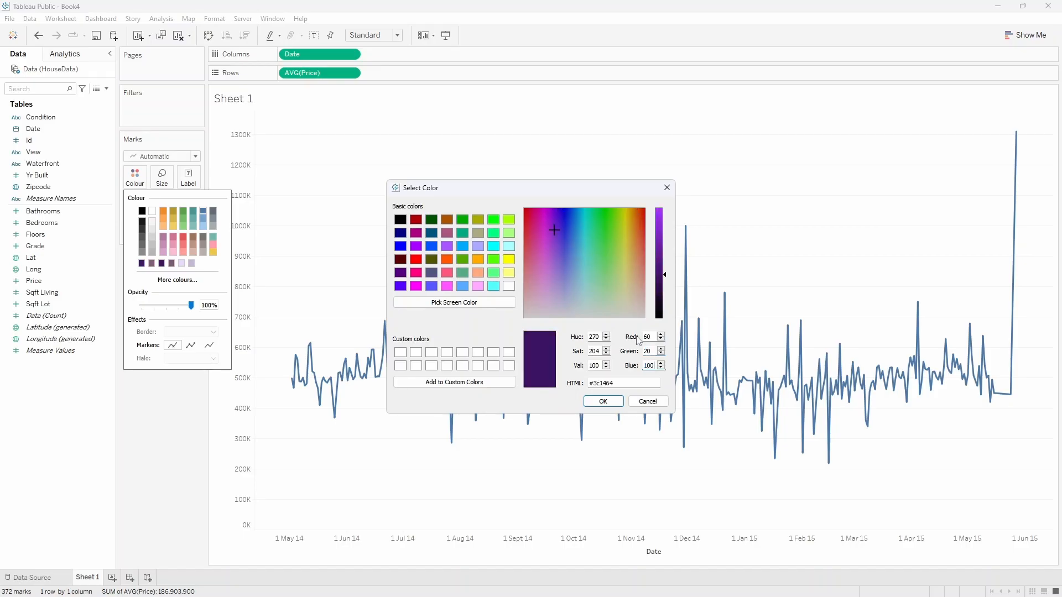
left_click(604, 402)
left_click(159, 453)
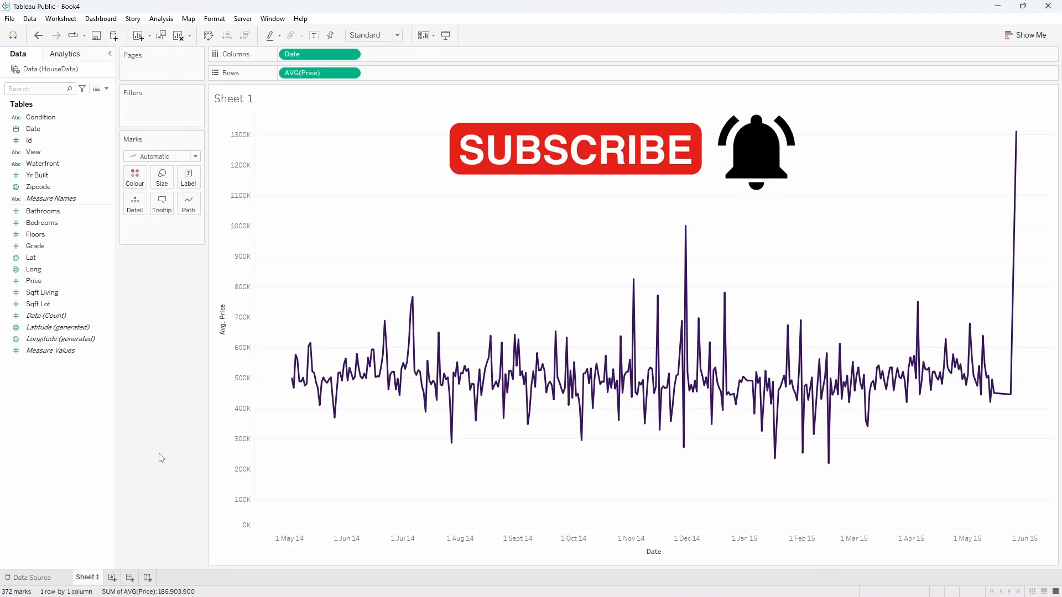
Replace the sheet title with "Daily Average House Sales Price".
double_click(236, 100)
left_click_drag(518, 260, 292, 249)
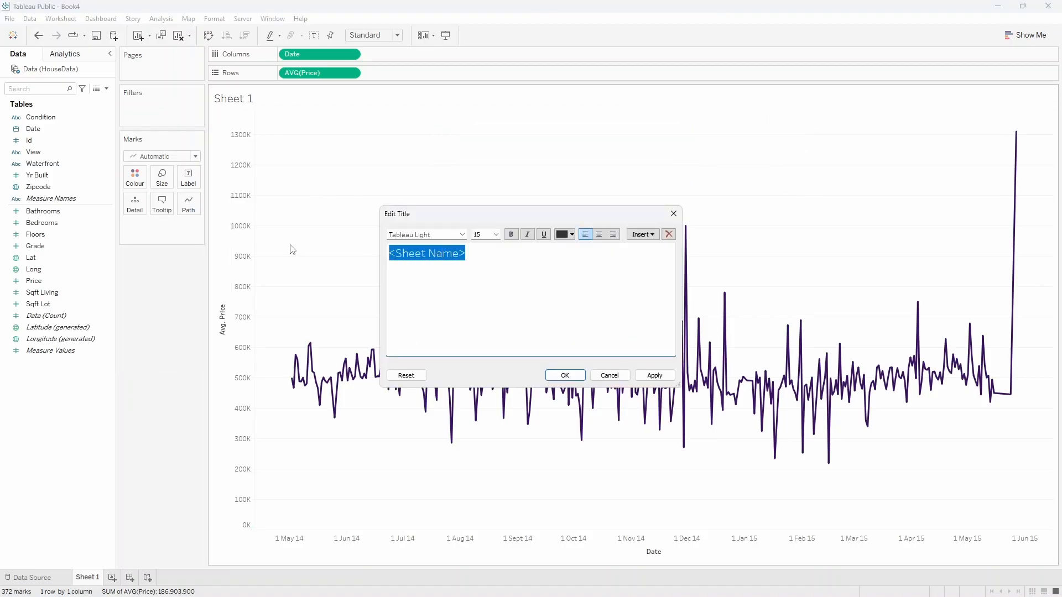
type("Da")
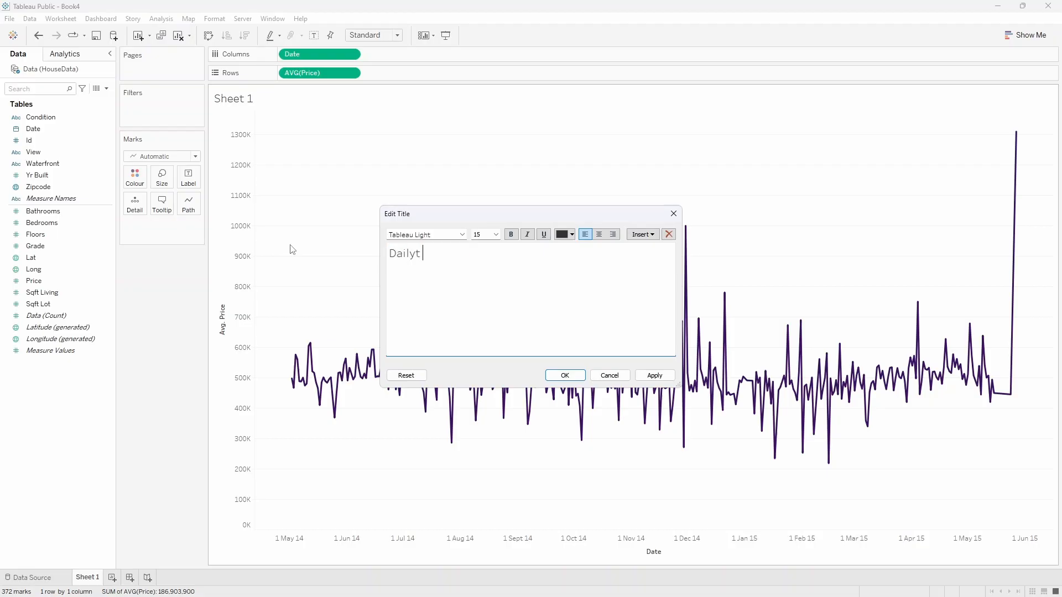
type("ily Average House Sales Price")
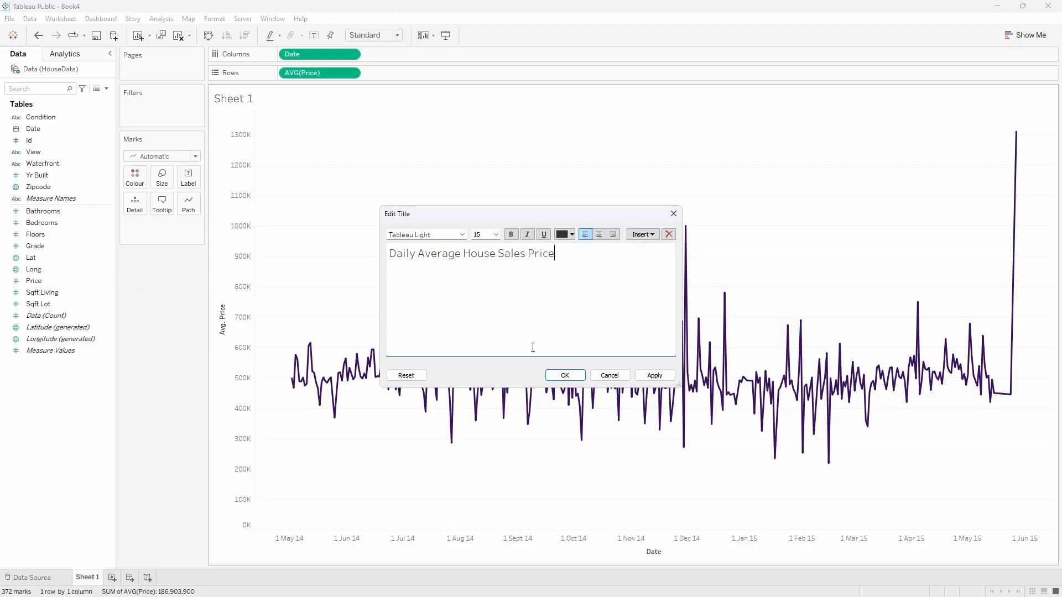
left_click(564, 374)
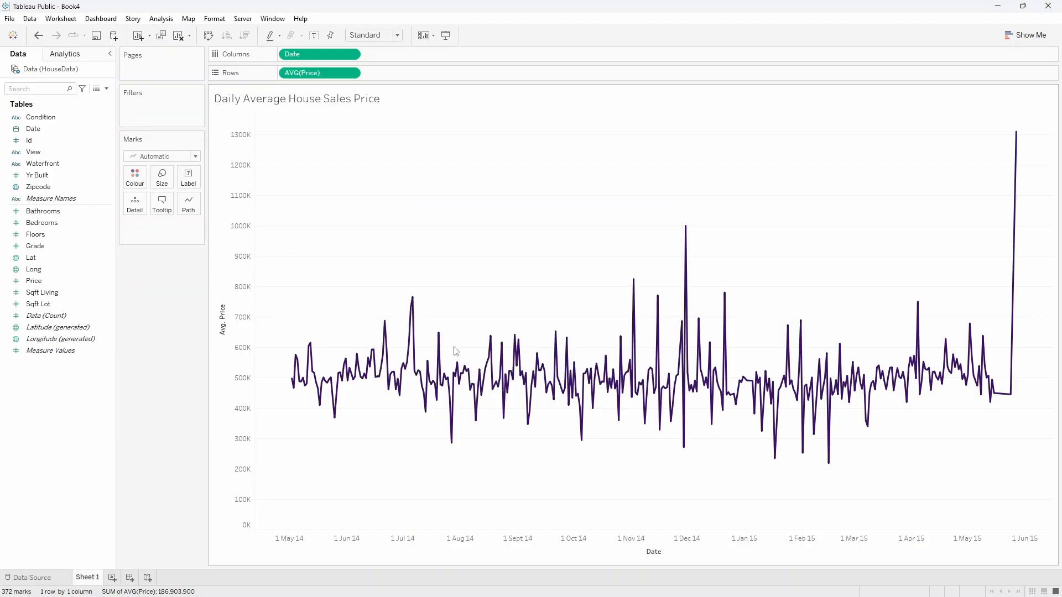
Format the worksheet's default font with the saved dark purple custom colour.
right_click(380, 210)
left_click(397, 243)
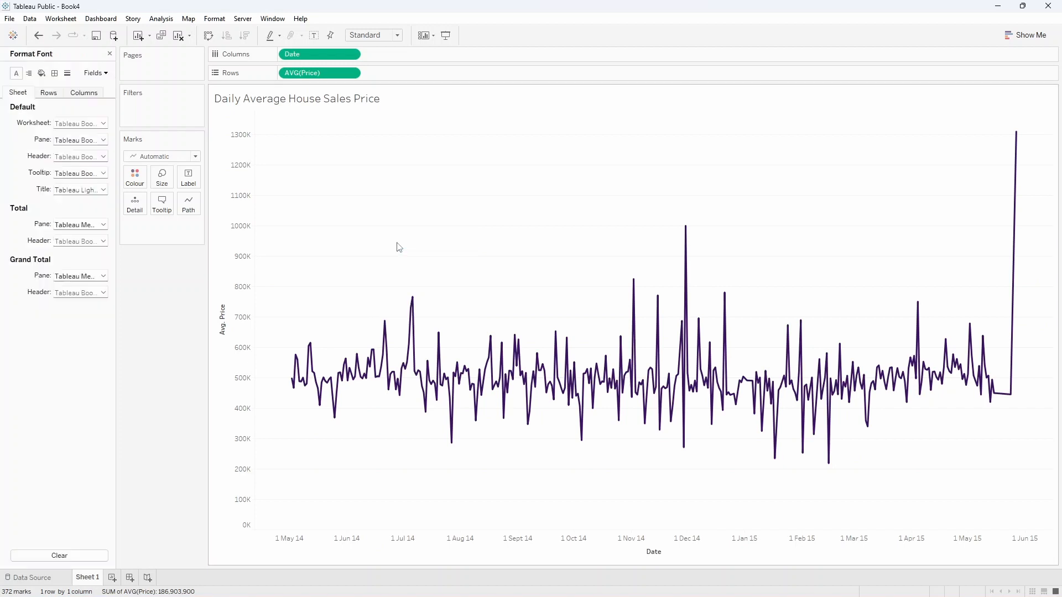
left_click(104, 123)
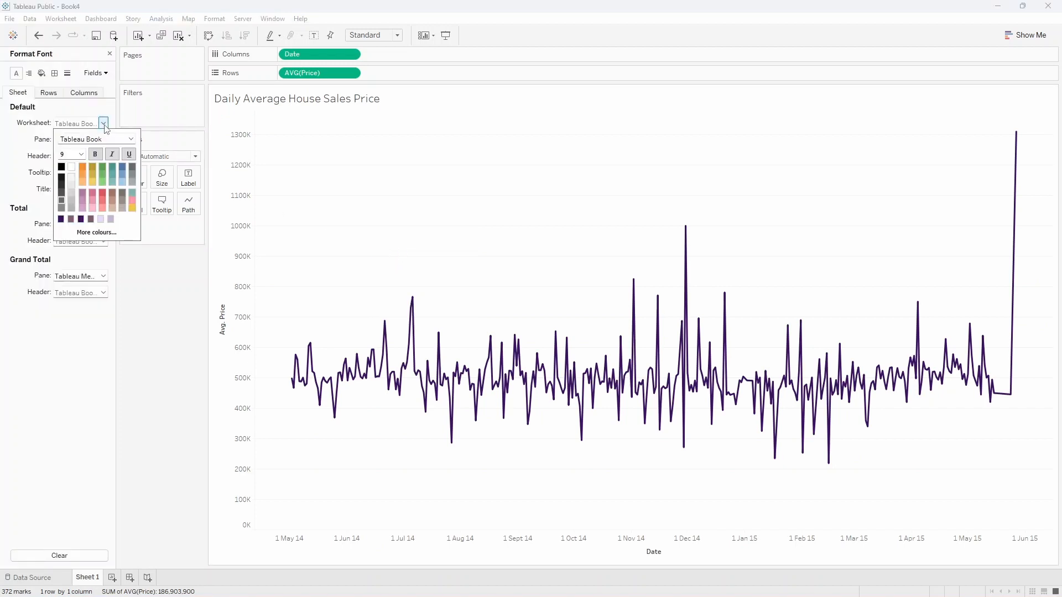
left_click(61, 219)
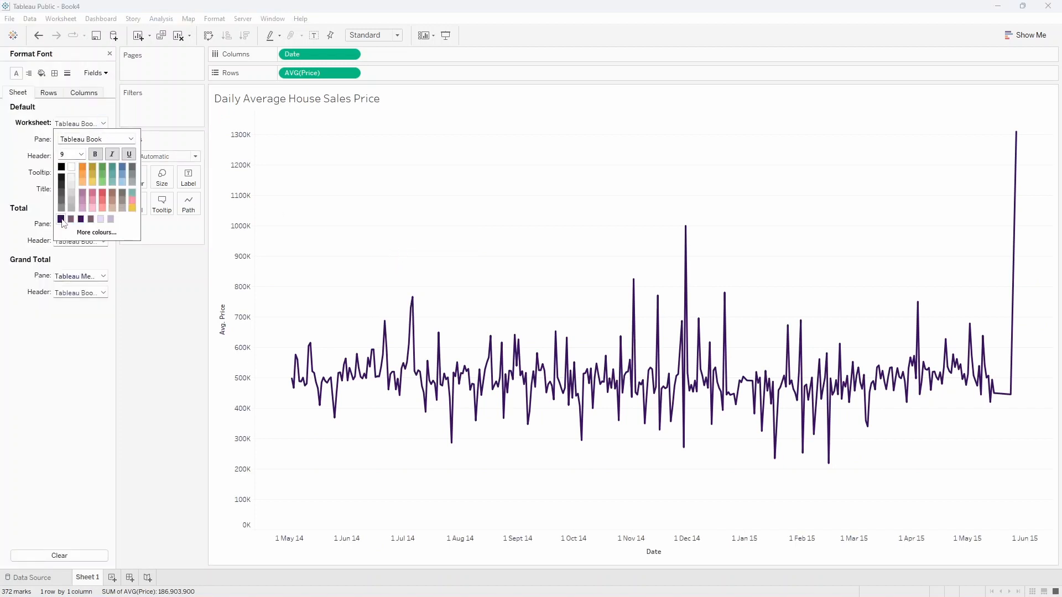
Set the line chart worksheet's grid lines, zero lines and trend lines to None.
left_click(145, 329)
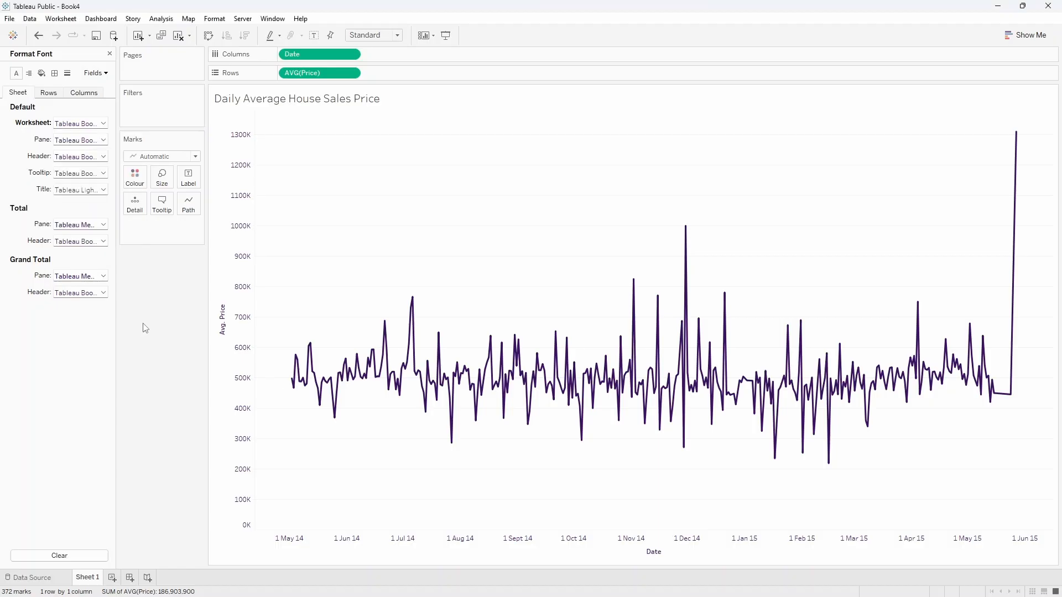
left_click(67, 73)
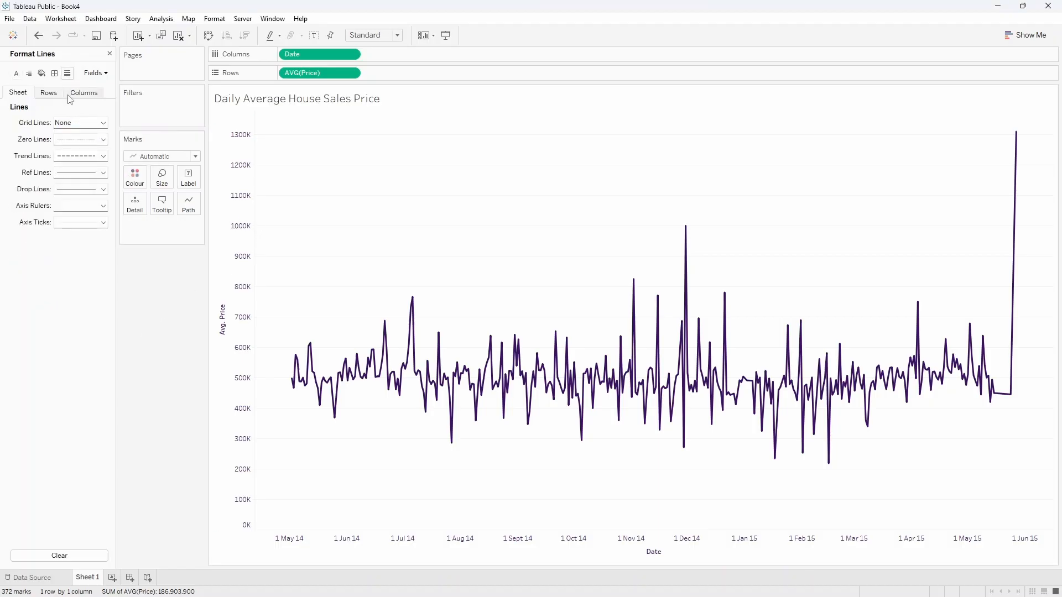
left_click(70, 123)
left_click(69, 143)
left_click(69, 139)
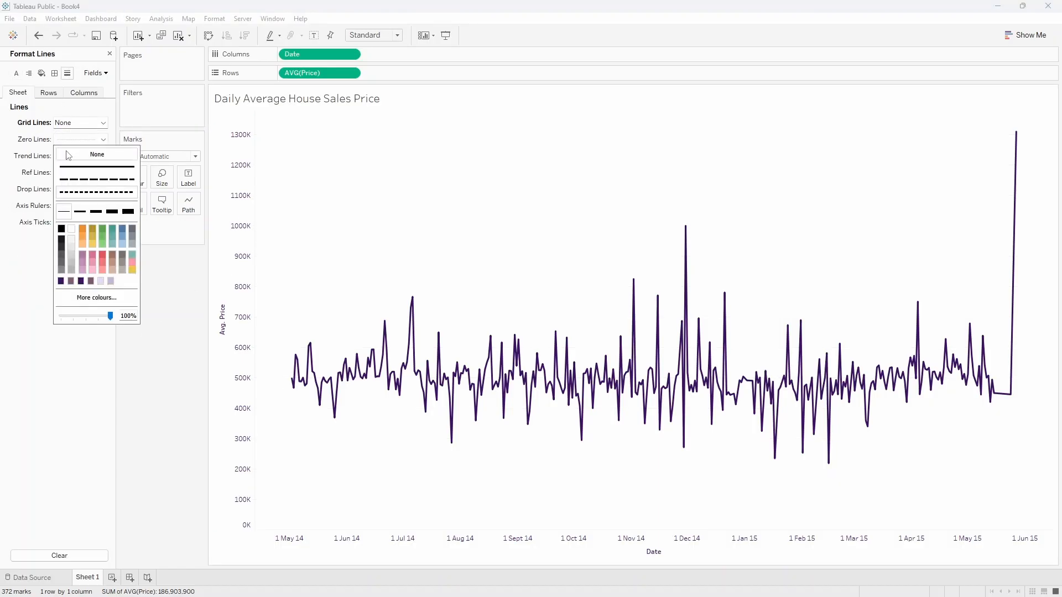
left_click(68, 155)
left_click(76, 157)
left_click(76, 171)
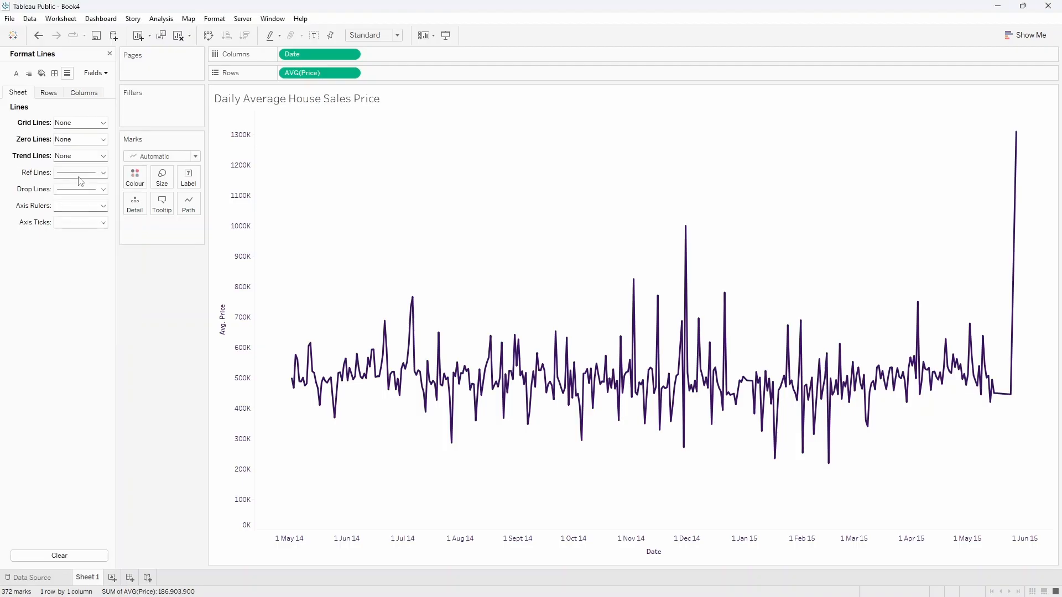
Set the line chart worksheet's reference lines, drop lines, axis rulers and axis ticks to None.
left_click(80, 173)
left_click(77, 188)
left_click(77, 189)
left_click(74, 204)
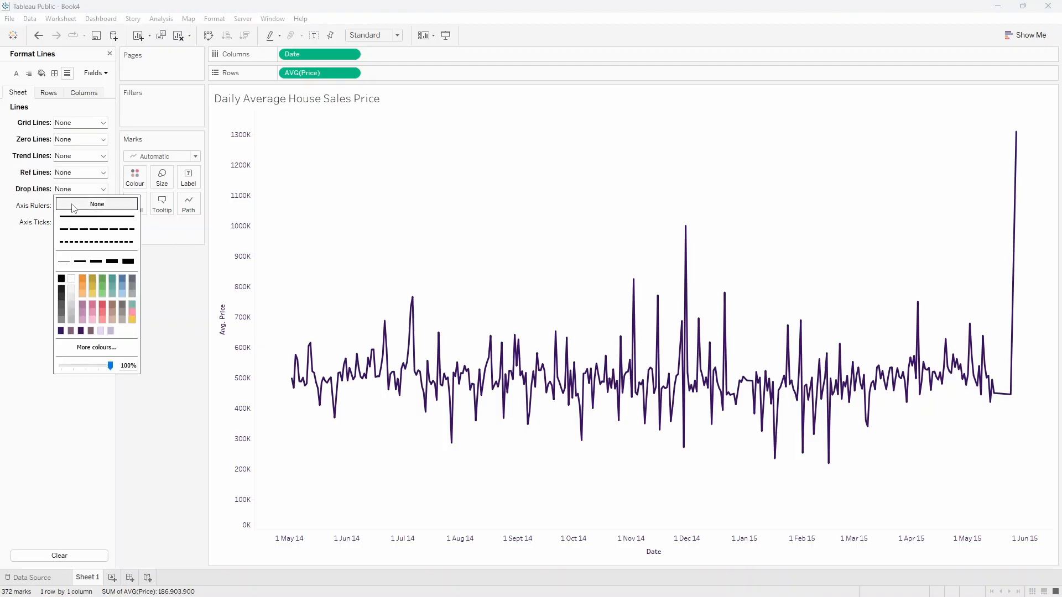
left_click(68, 206)
left_click(69, 220)
left_click(70, 223)
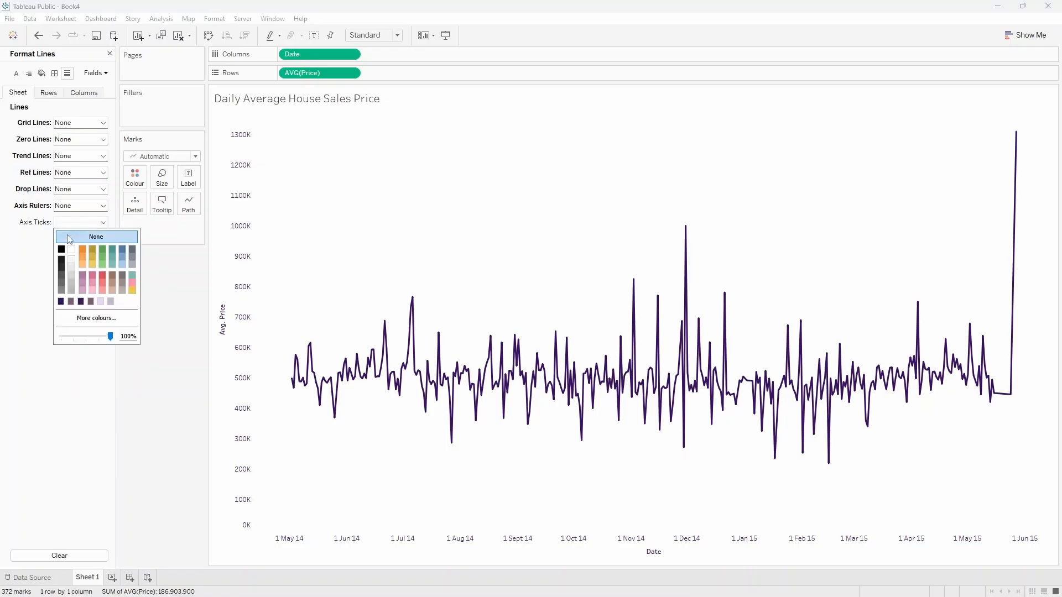
left_click(69, 239)
left_click(166, 327)
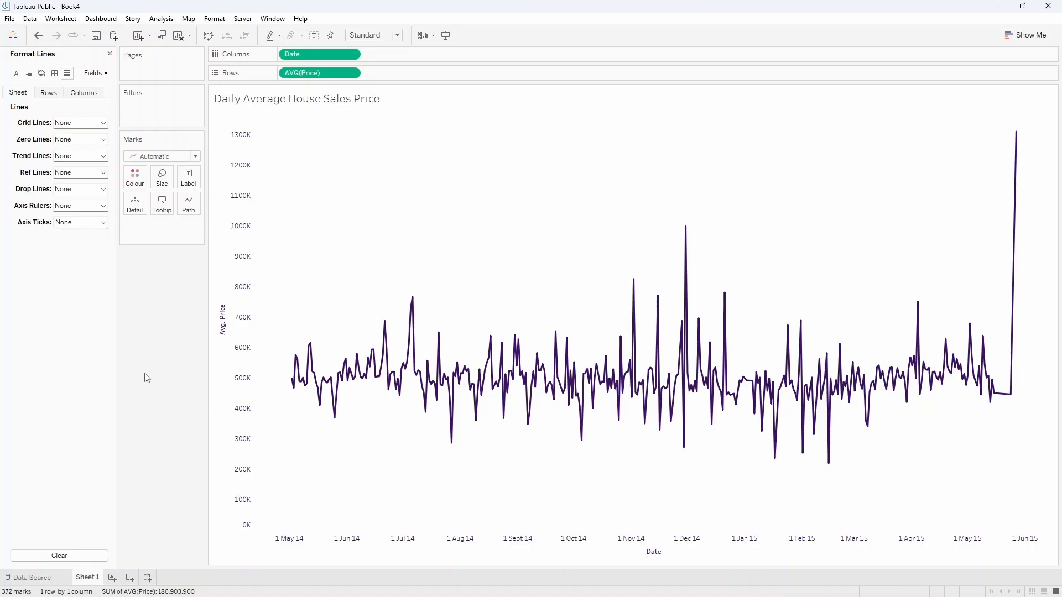
Add a second worksheet and rename the line chart's sheet as LineChart.
left_click(112, 577)
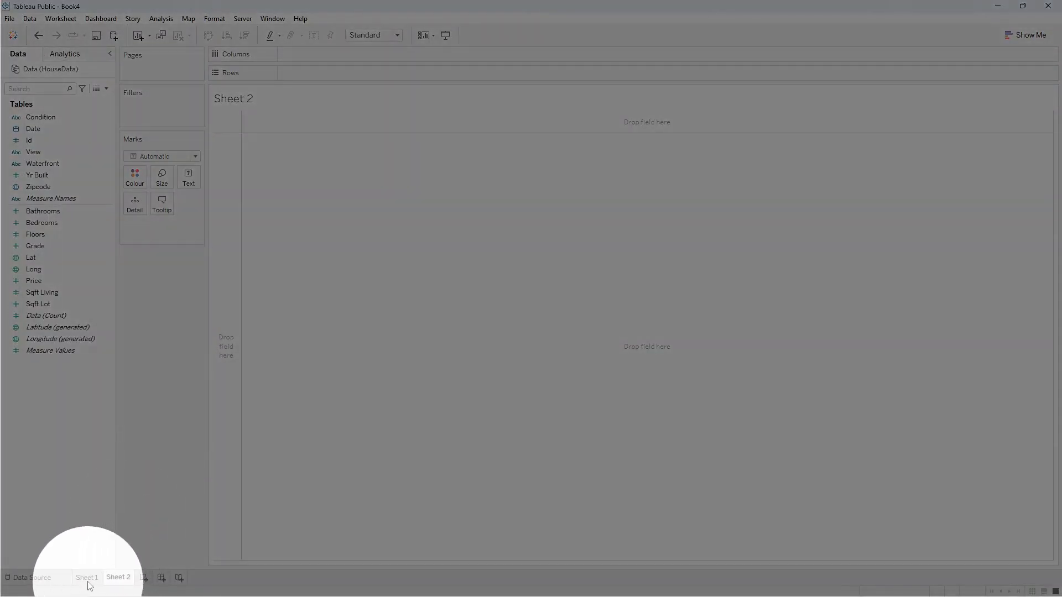
left_click(87, 579)
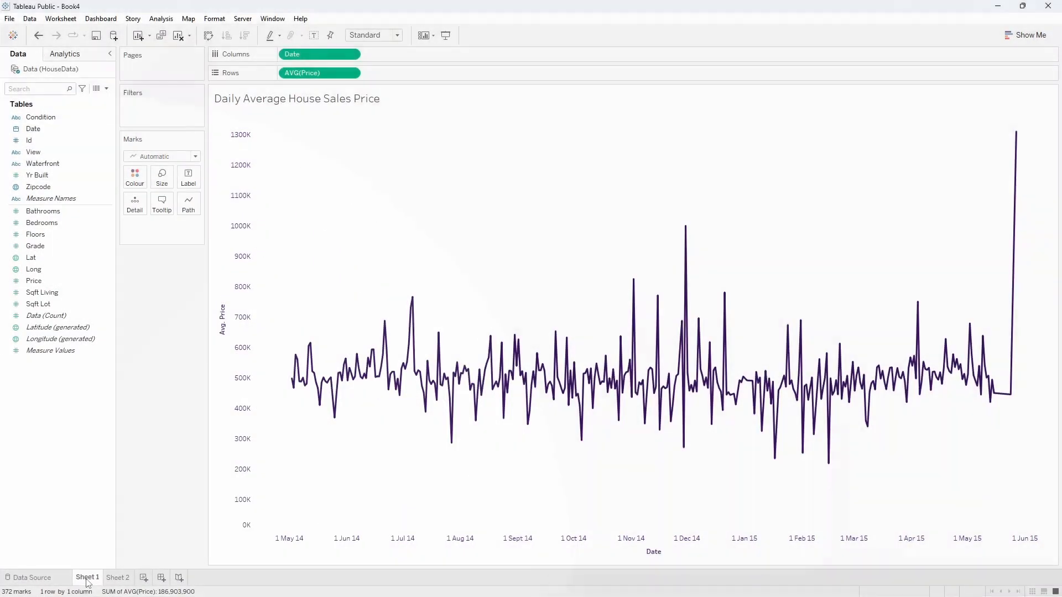
double_click(87, 578)
type("LineChart")
key("Return")
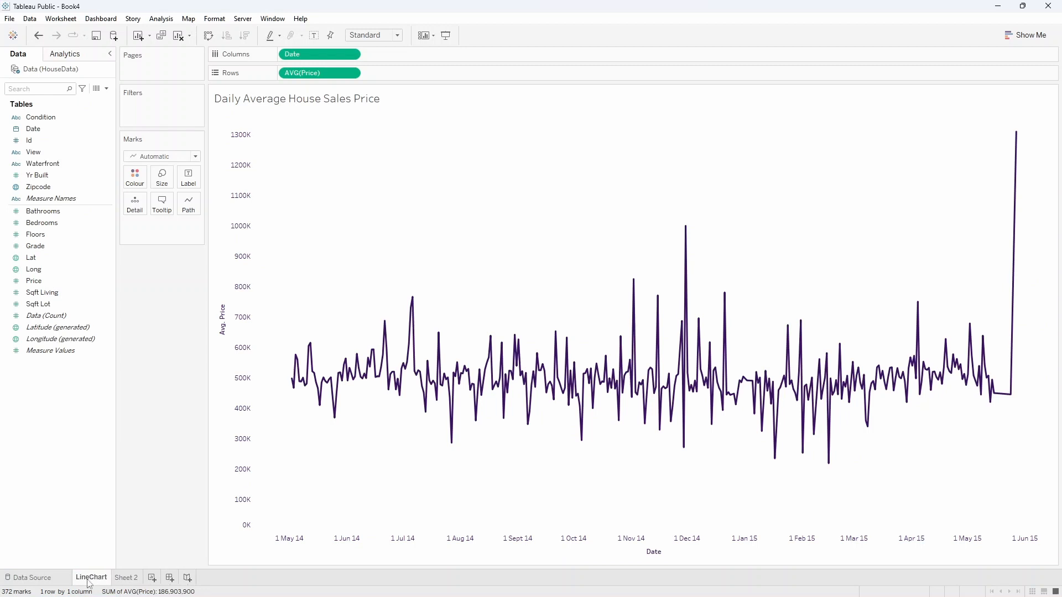
Rename the new empty worksheet as Map.
double_click(125, 578)
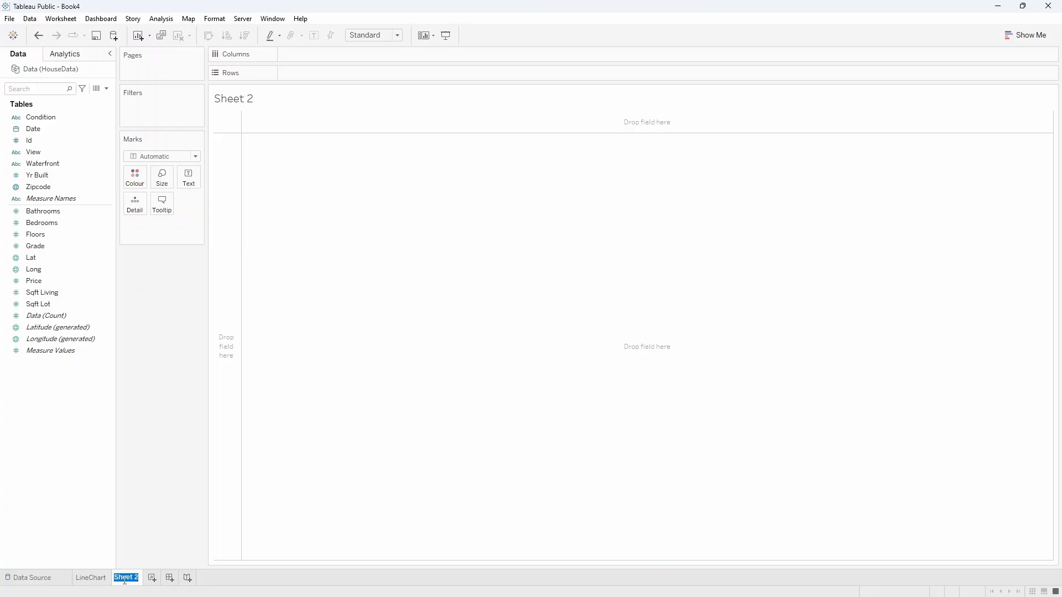
type("Map")
key("Return")
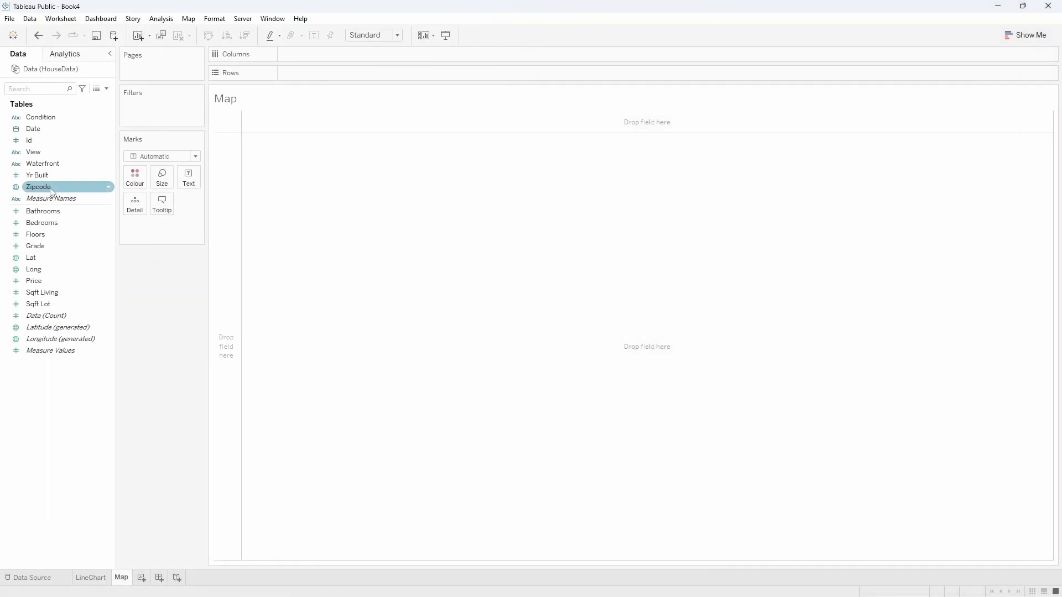
Plot Zipcode on a map and fix the country for its locations to USA.
left_click(52, 190)
double_click(51, 191)
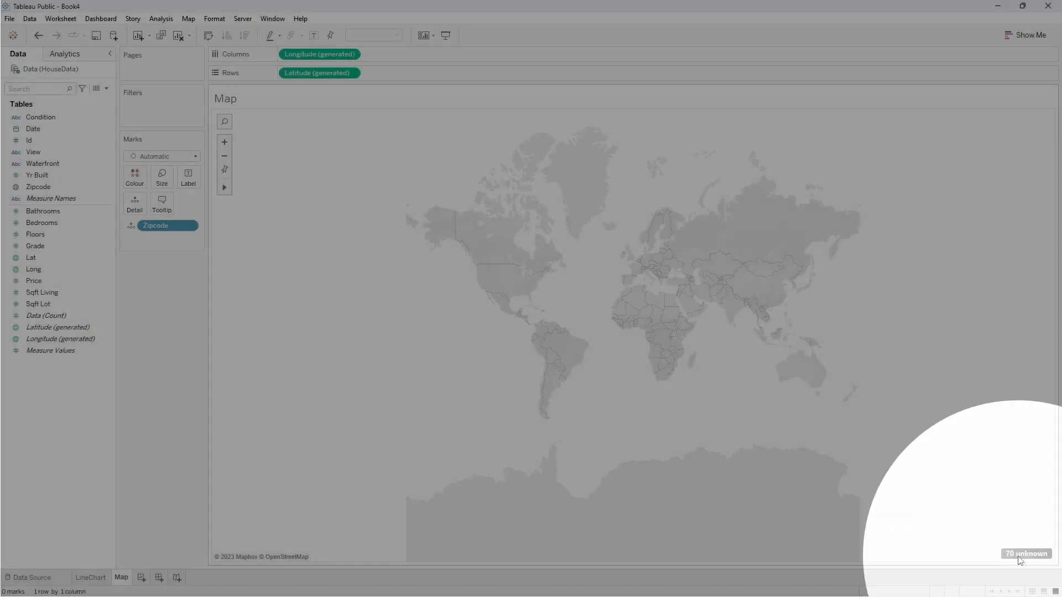
left_click(1019, 558)
left_click(503, 286)
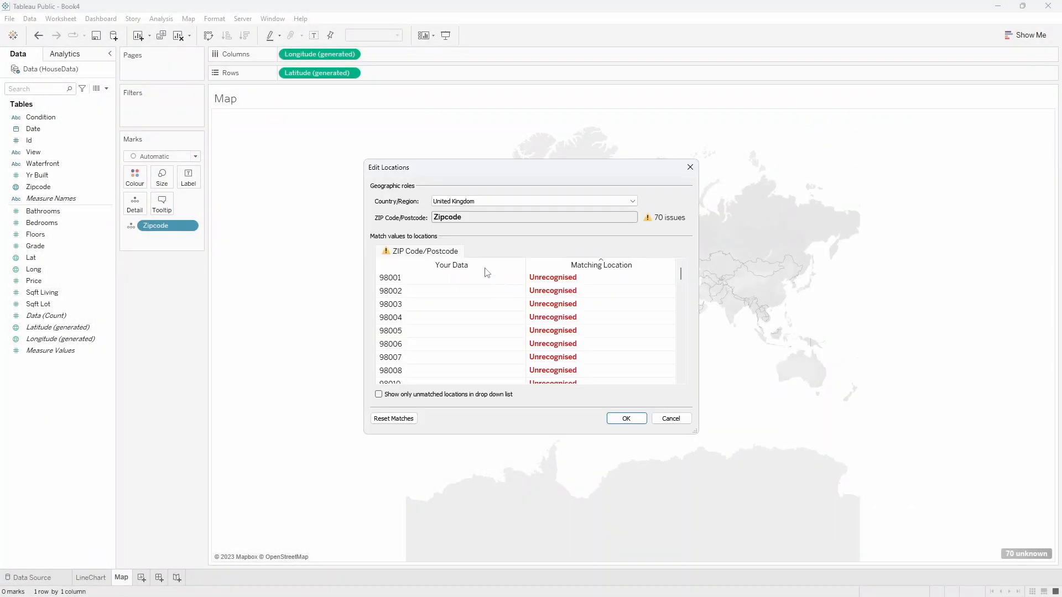
left_click(474, 204)
left_click(520, 234)
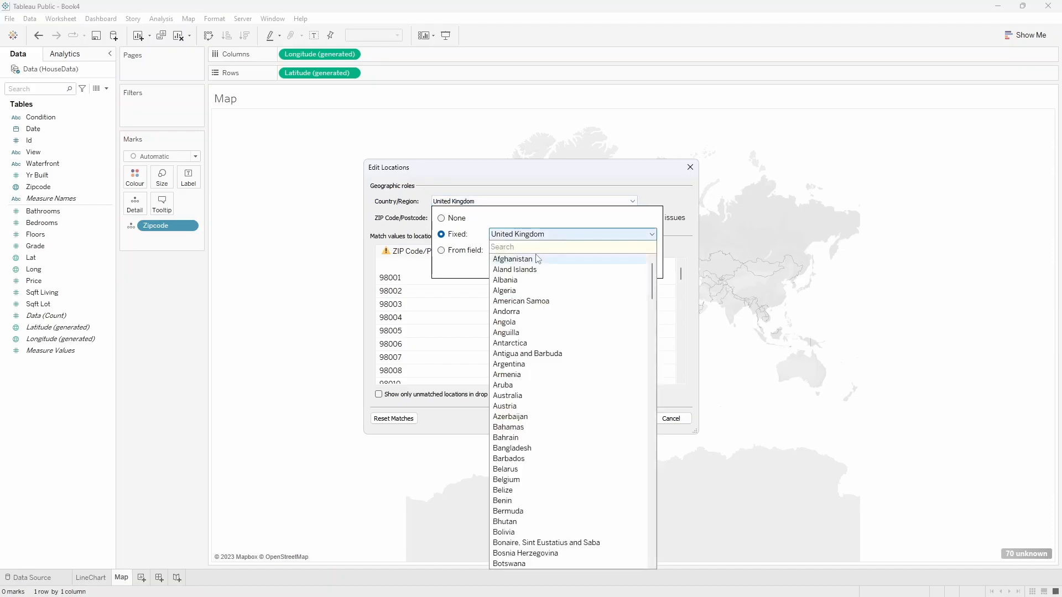
type("usa")
left_click(538, 259)
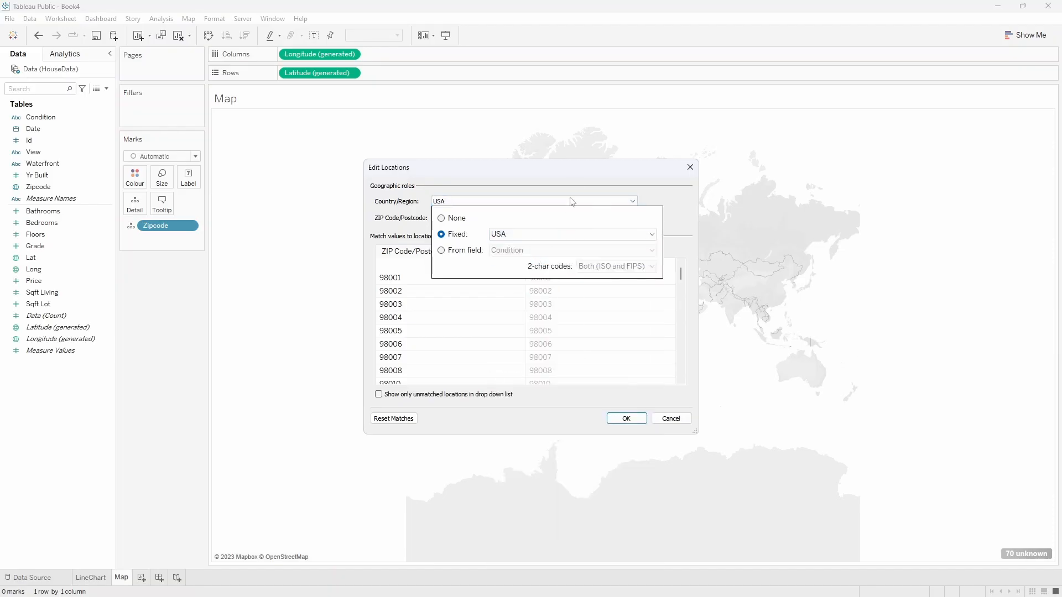
left_click(577, 179)
left_click(623, 419)
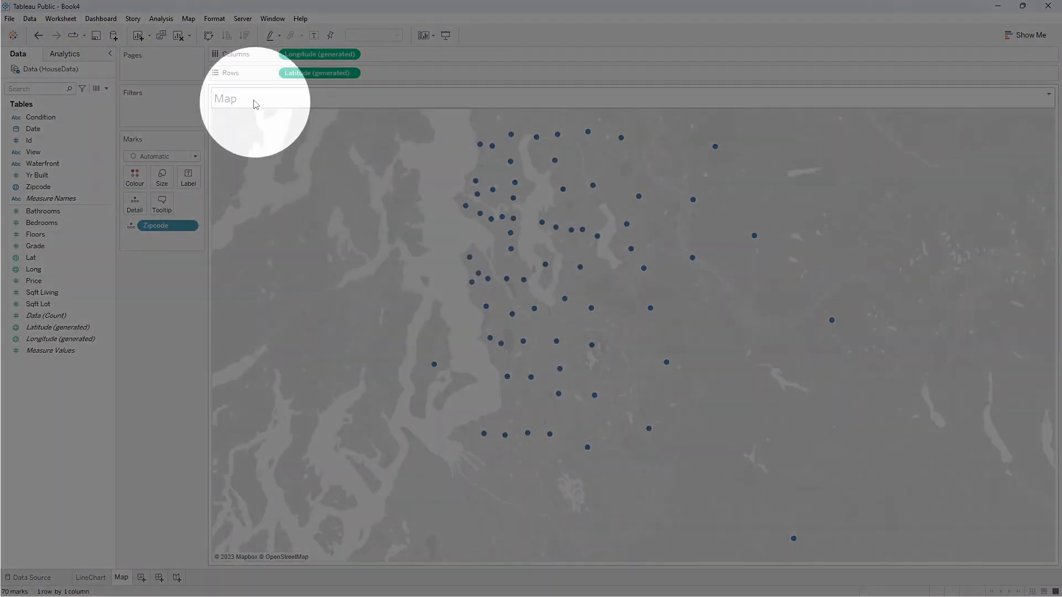
Change the map's background style to Streets.
left_click(189, 19)
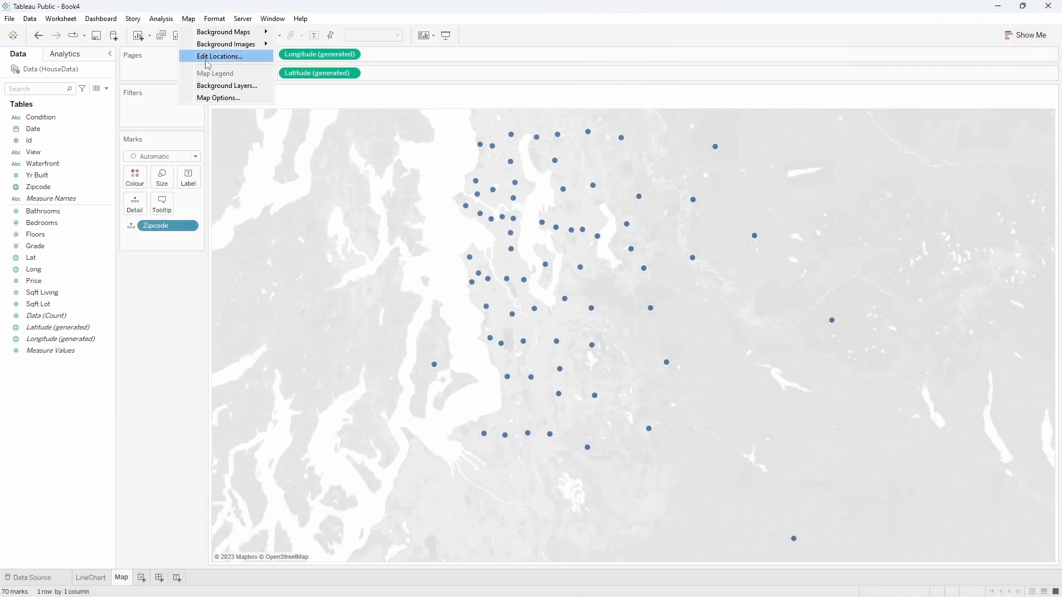
left_click(191, 87)
left_click(101, 106)
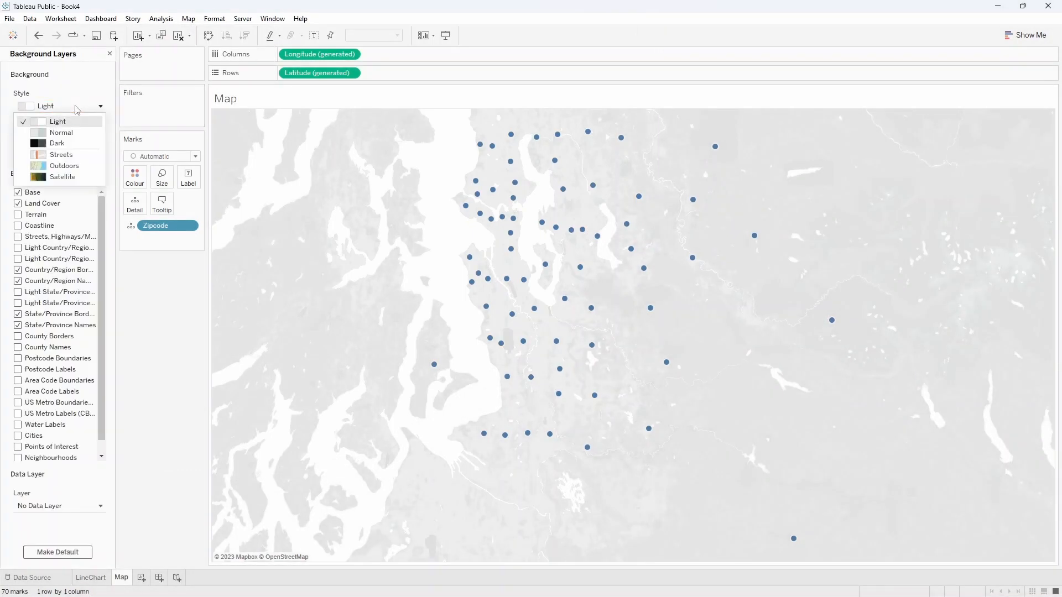
left_click(72, 156)
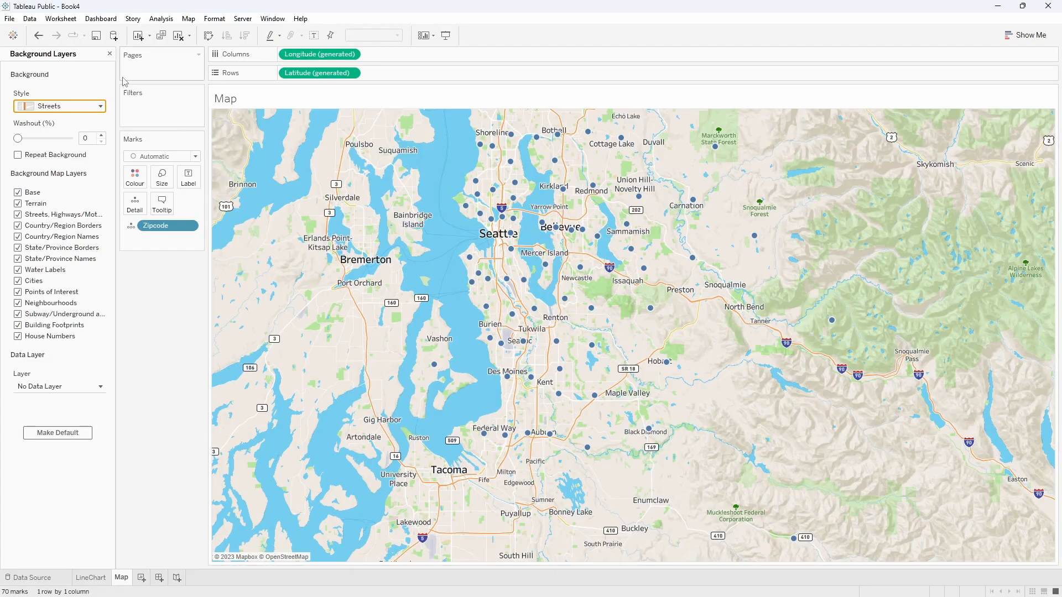
left_click(109, 53)
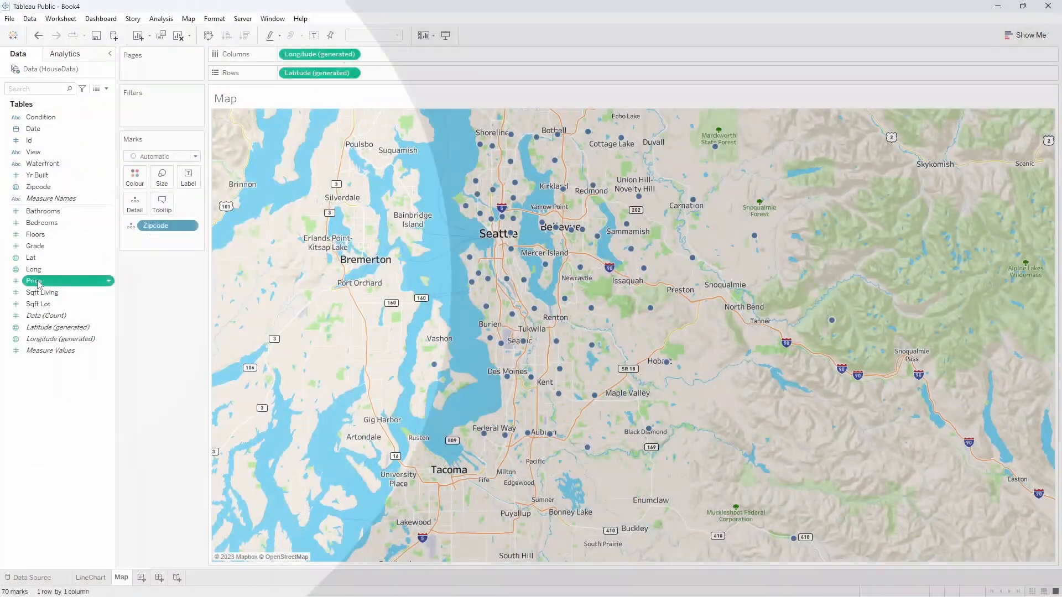
Colour the map's zip code areas by the average of Price, AVG(Price).
left_click_drag(34, 281, 135, 182)
left_click(490, 253)
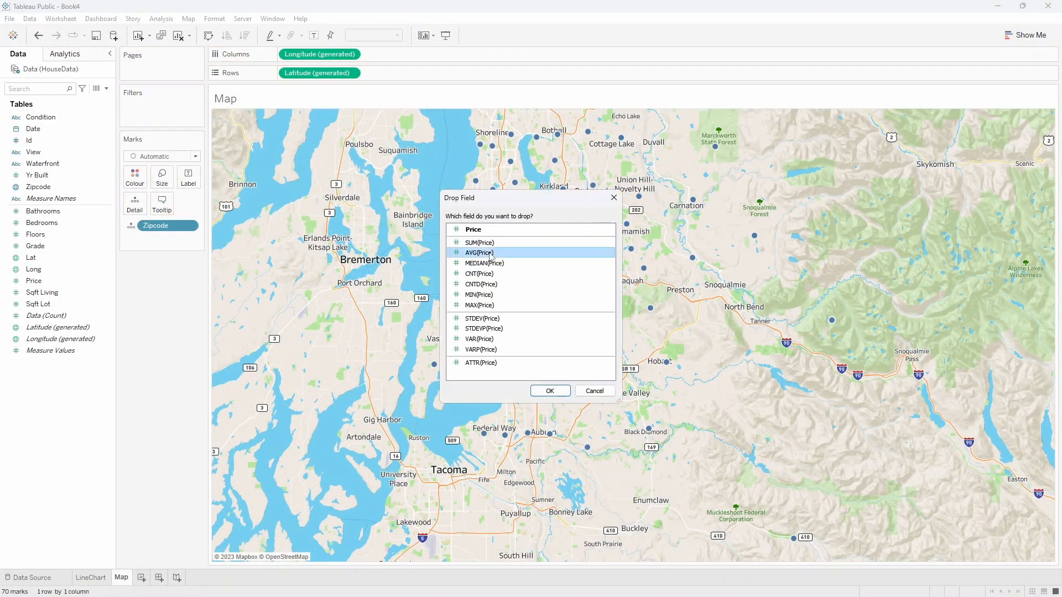
left_click(549, 390)
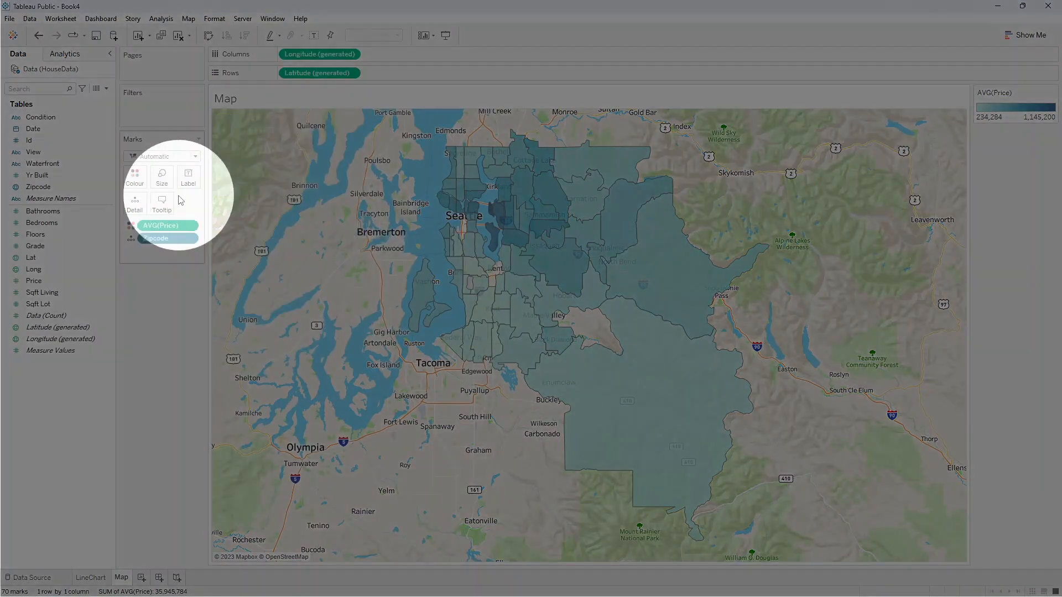
Apply the Sunrise-Sunset Diverging palette to the map's average price colours.
left_click(136, 178)
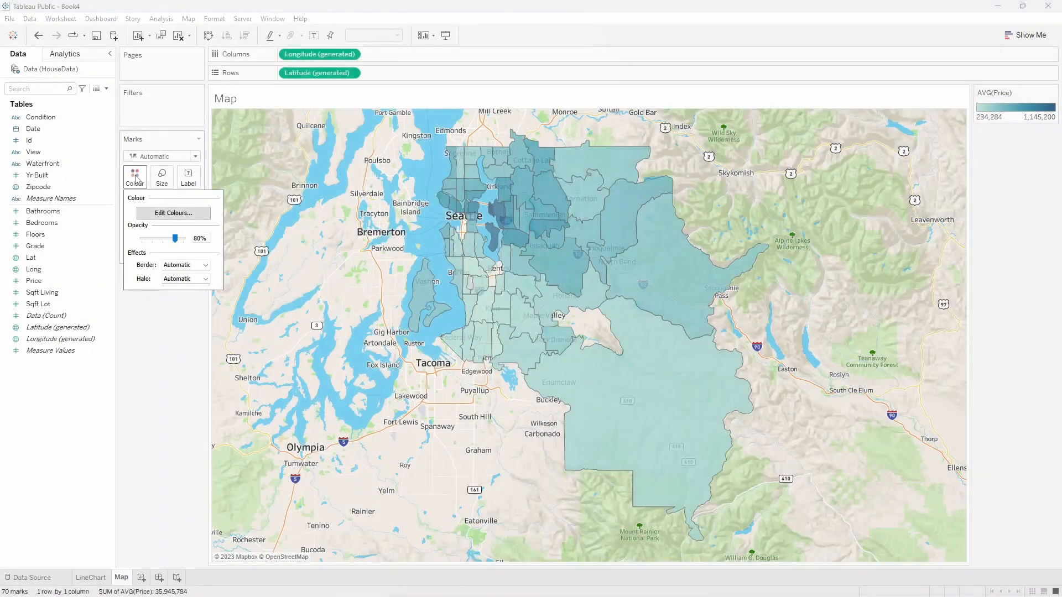
left_click(173, 213)
left_click(443, 258)
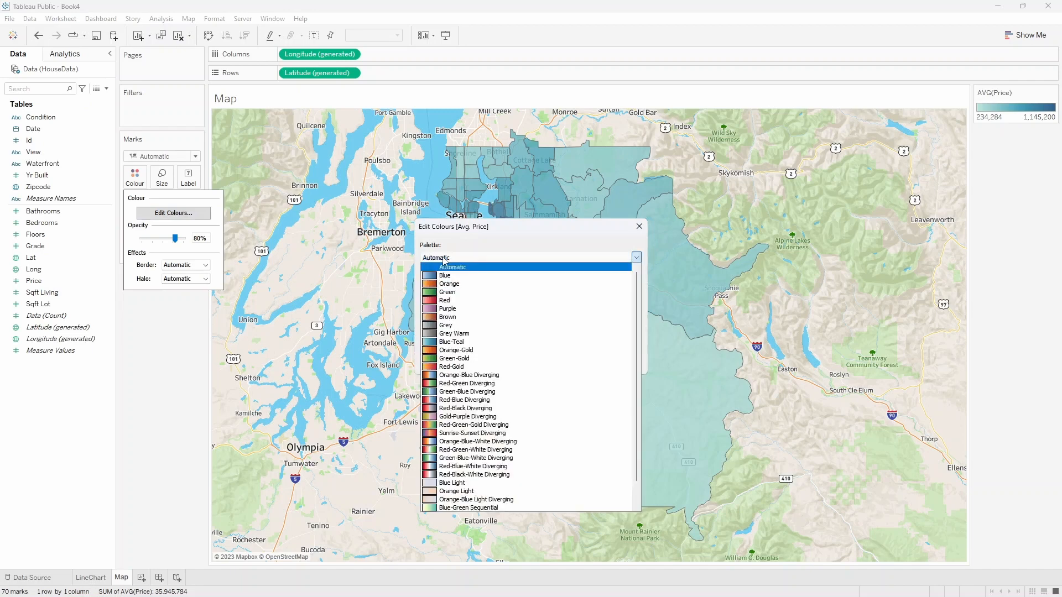
left_click(462, 434)
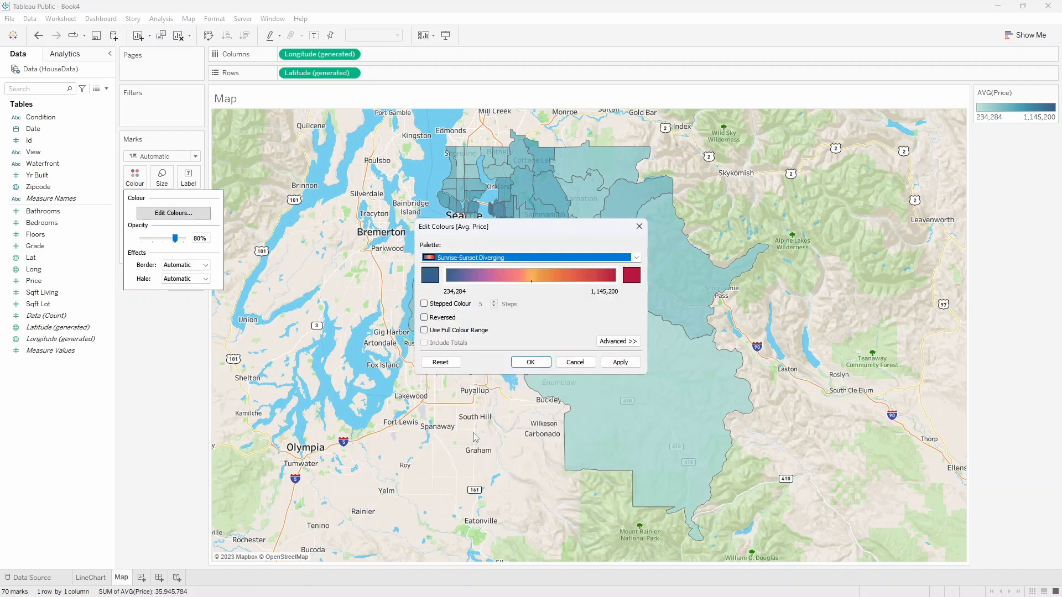
left_click(620, 363)
left_click_drag(524, 232, 387, 209)
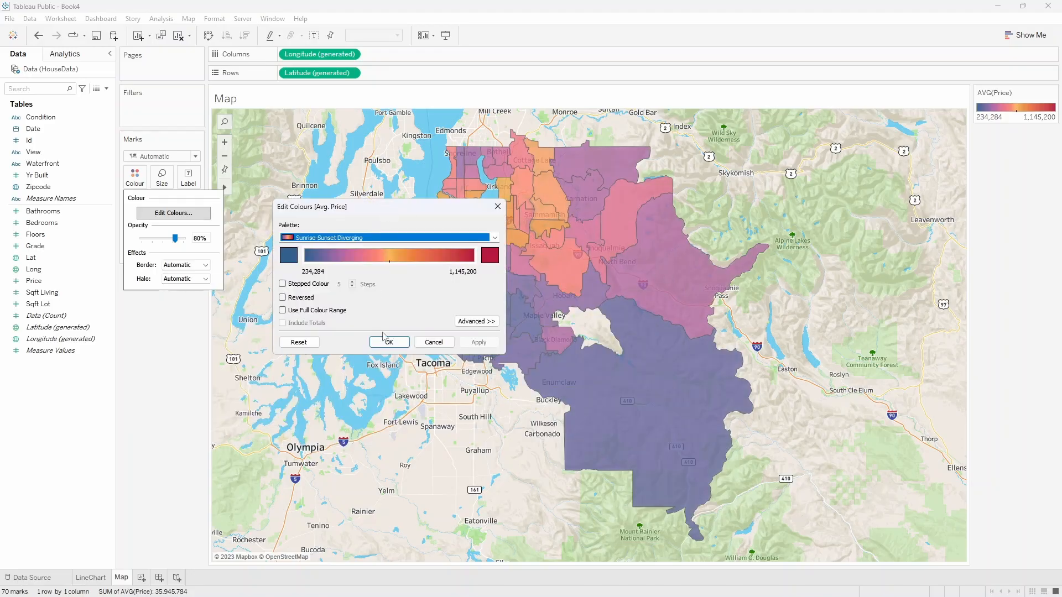
left_click(389, 343)
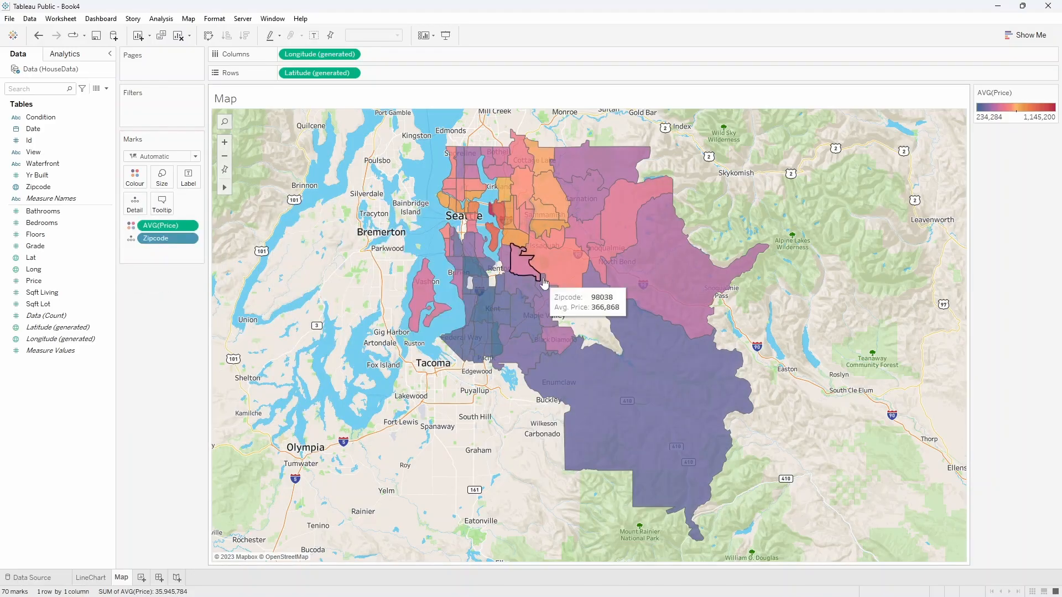
Hide the AVG(Price) colour legend of the map.
mouse_move(677, 266)
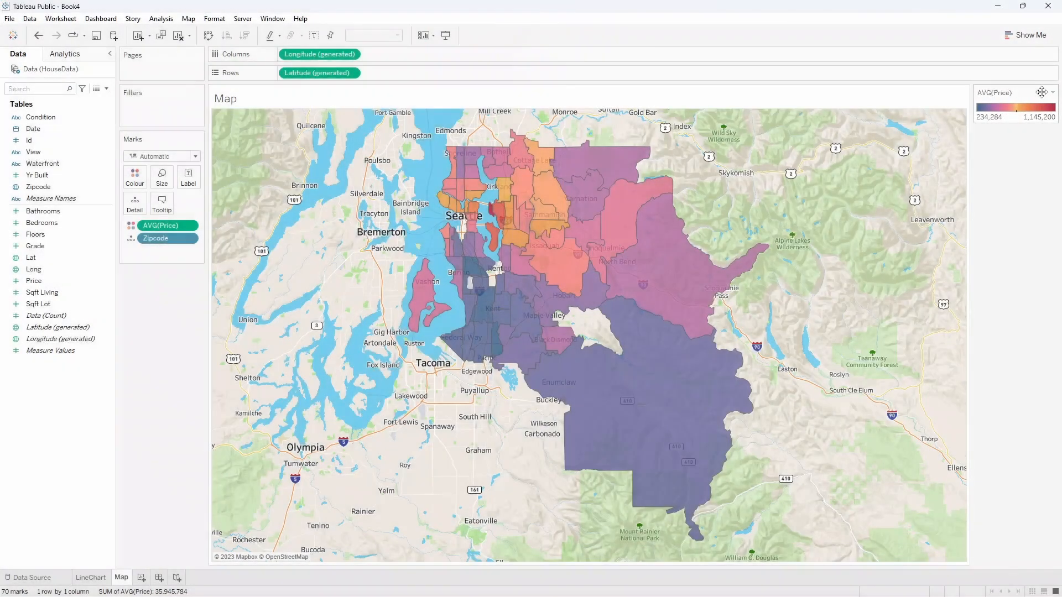
left_click(1052, 92)
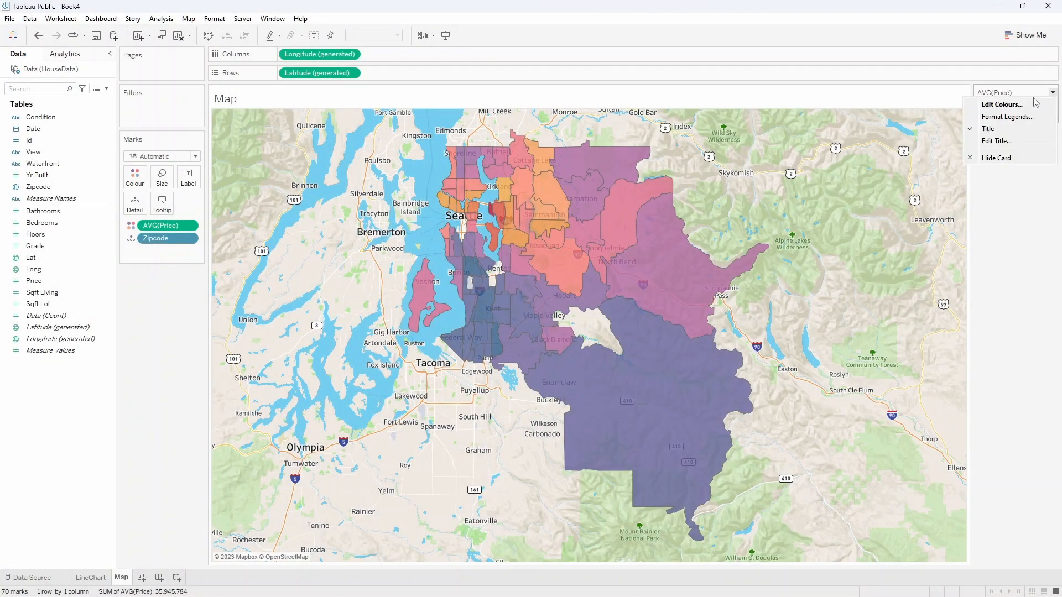
left_click(1007, 162)
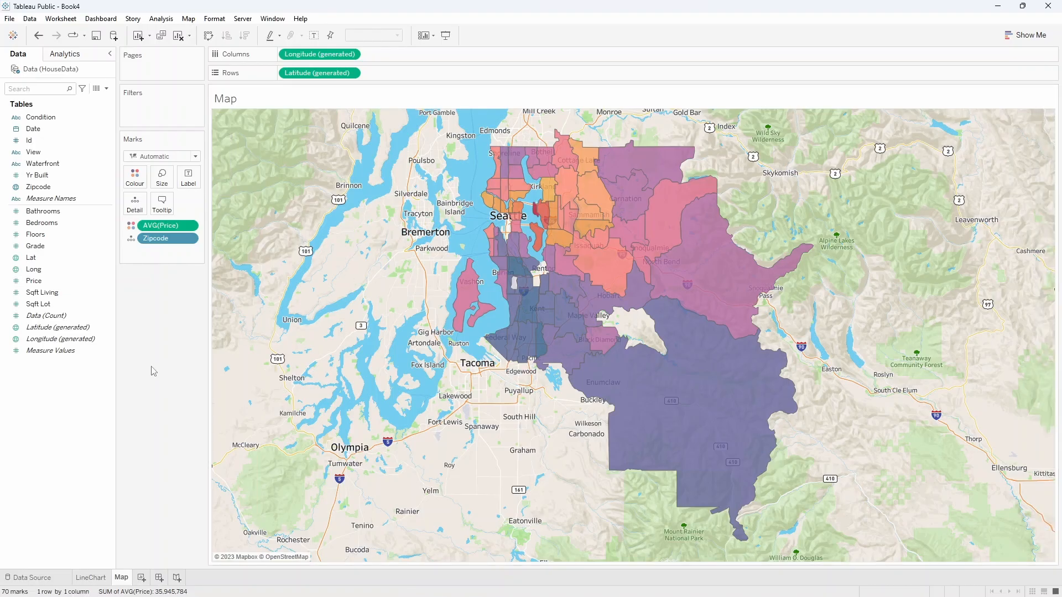
Replace the map's title placeholder with the text "Map" and add a third worksheet.
double_click(226, 99)
left_click_drag(493, 259, 295, 261)
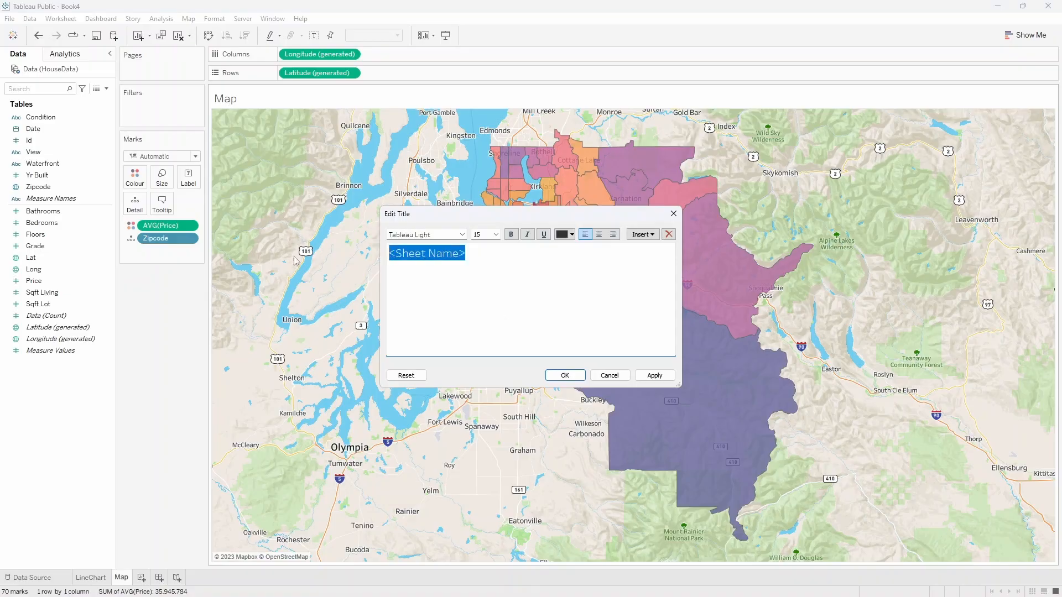
type("Map")
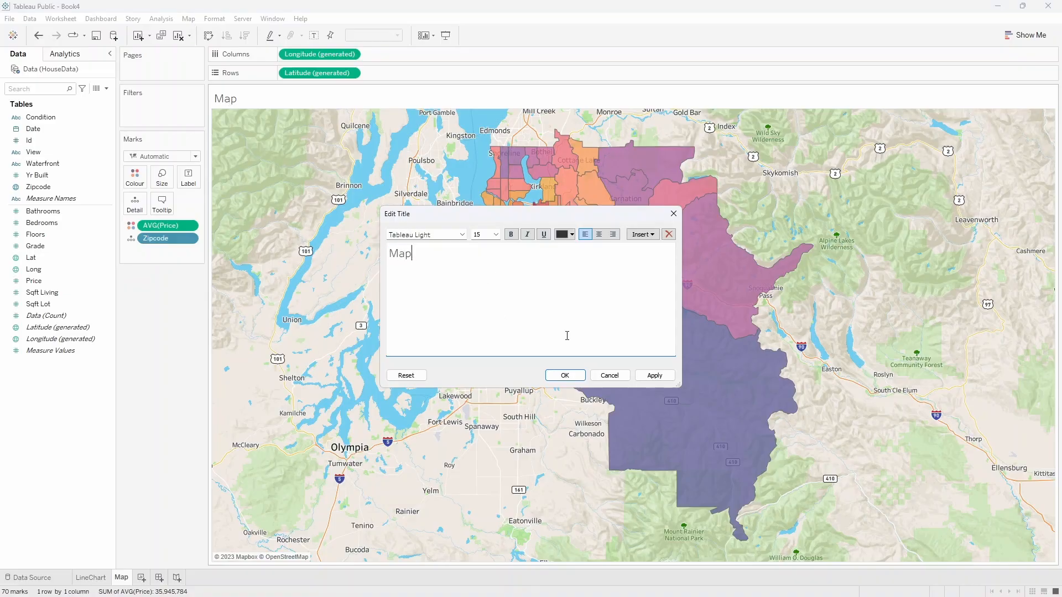
left_click(565, 375)
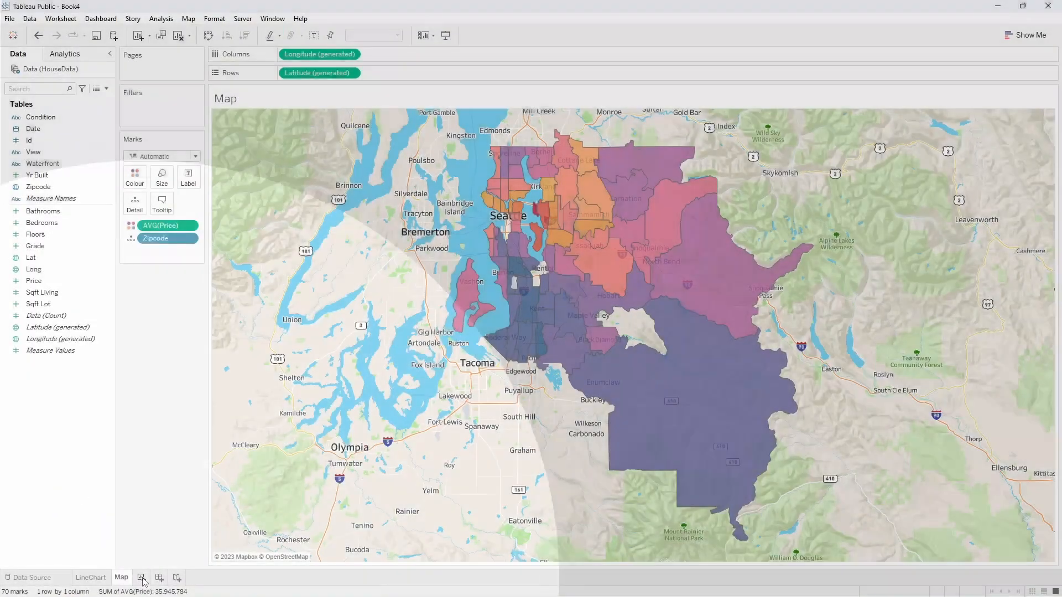
left_click(141, 578)
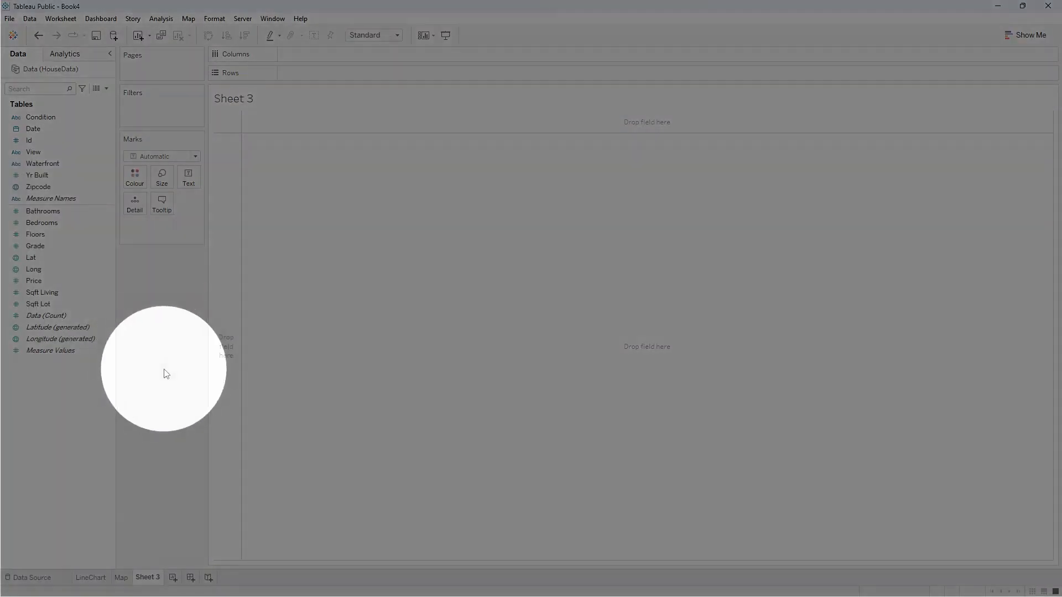
Create a histogram of the Price field on the third worksheet and close the chart suggestions.
left_click(49, 282)
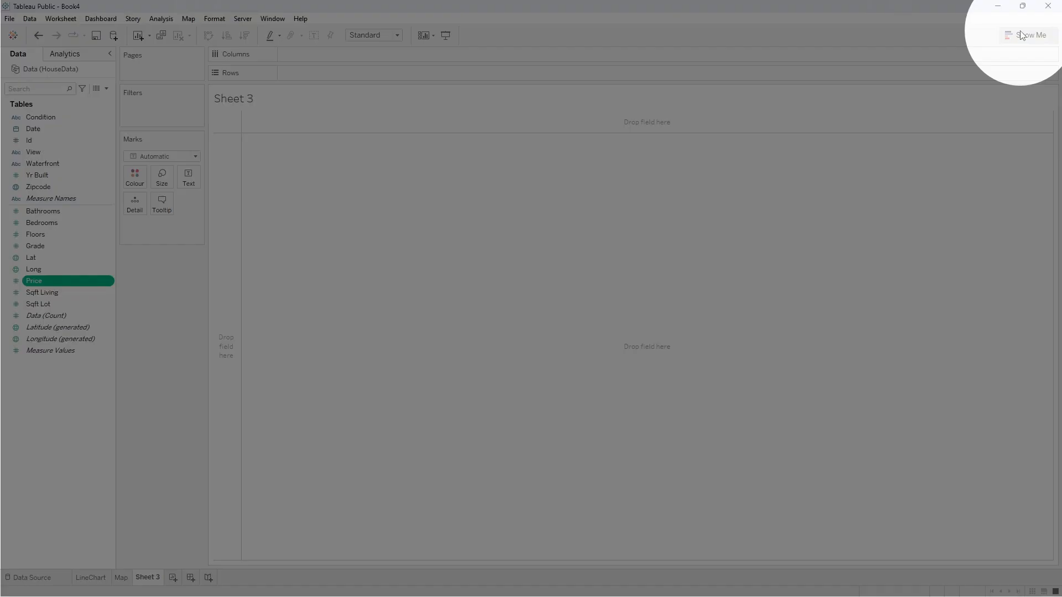
left_click(1022, 35)
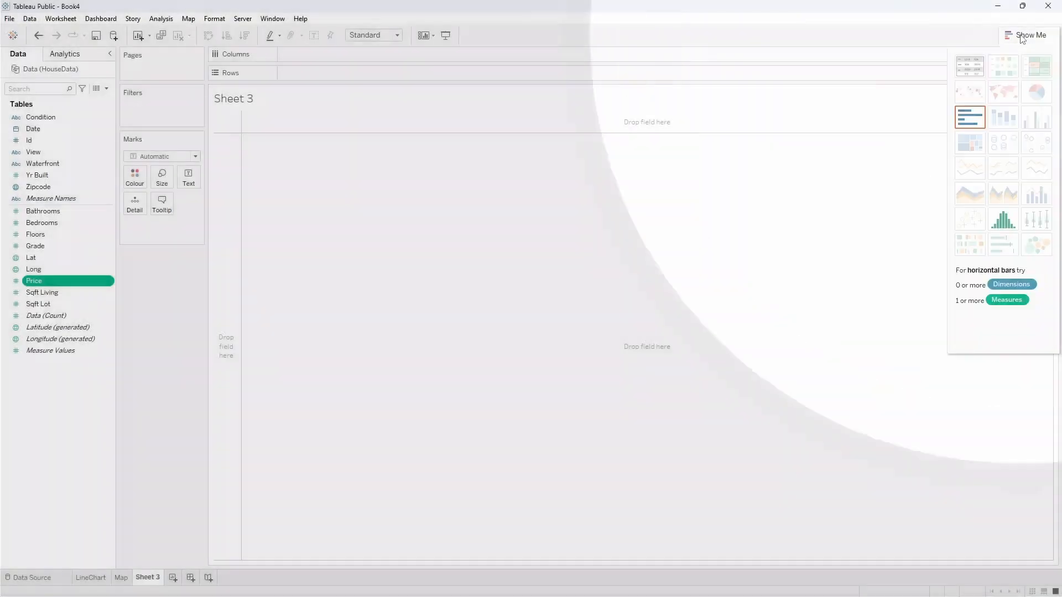
left_click(1003, 219)
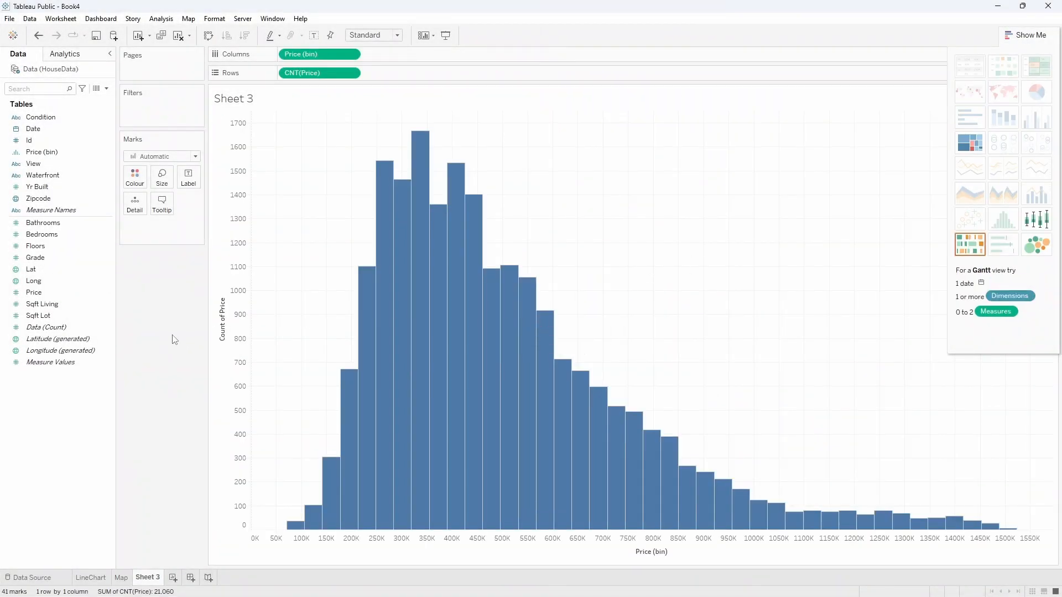
left_click(1026, 35)
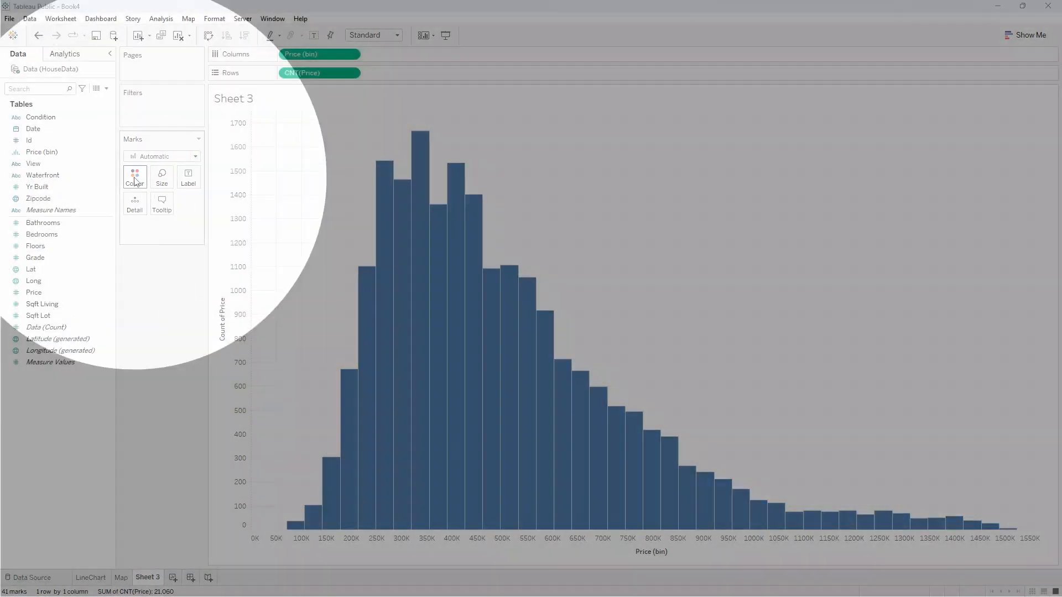
Colour the histogram bars a darkened purple, #8d6281, based on the purple palette swatch.
left_click(135, 181)
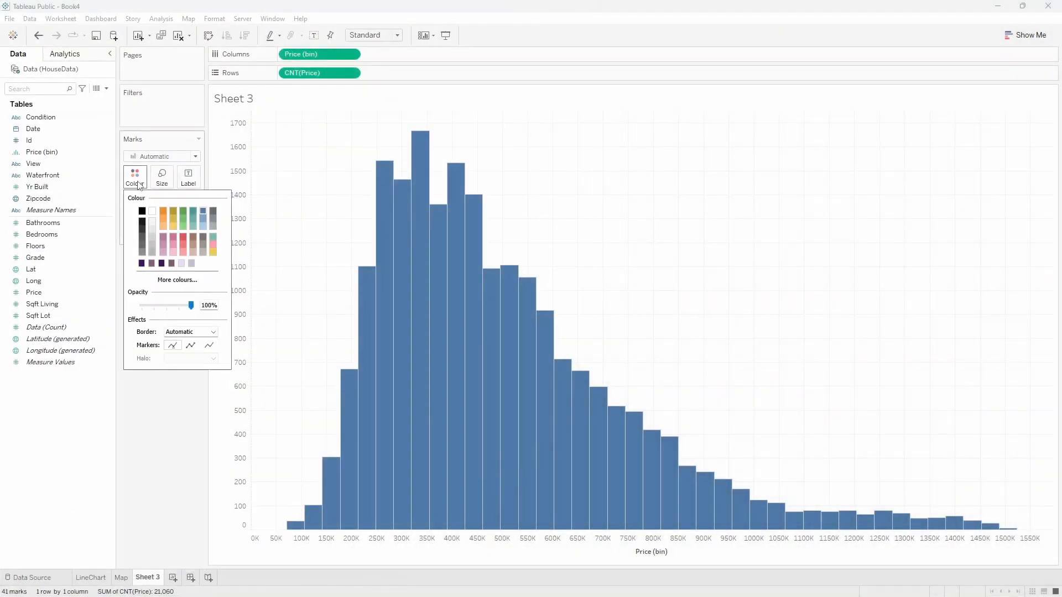
left_click(164, 236)
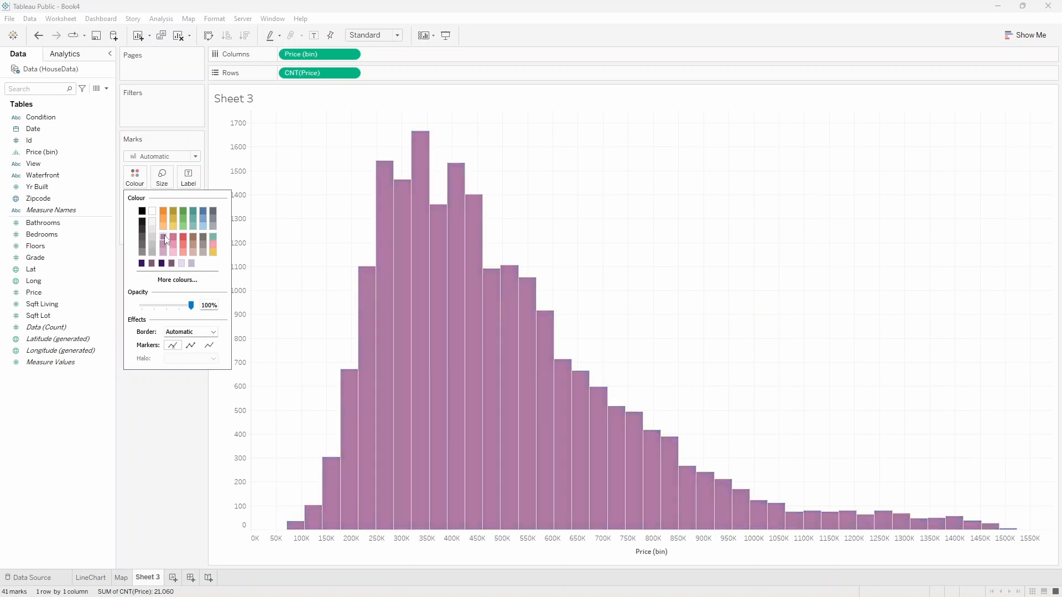
left_click(172, 281)
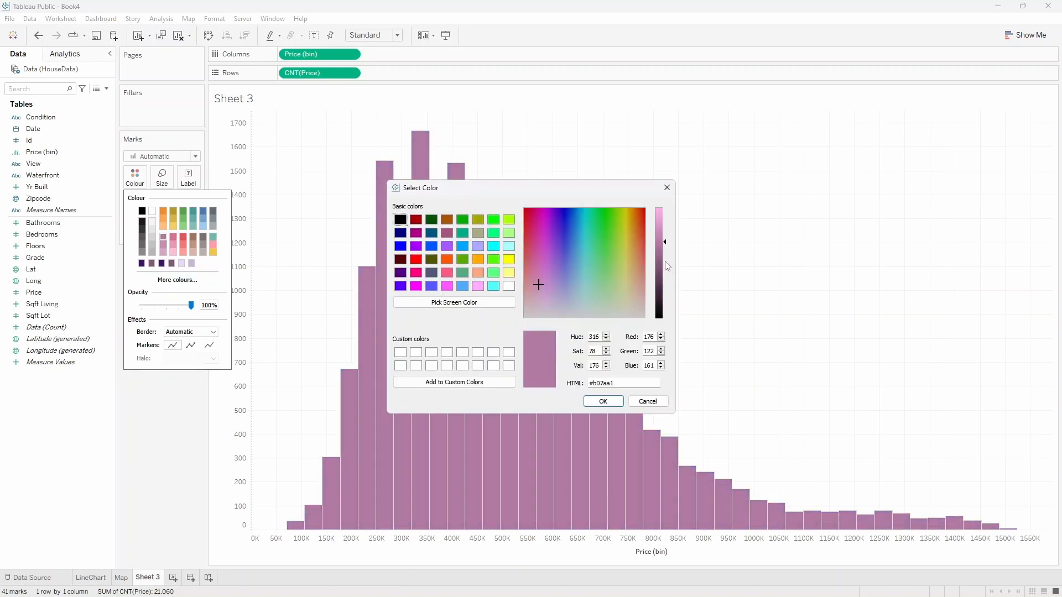
left_click_drag(662, 243, 661, 257)
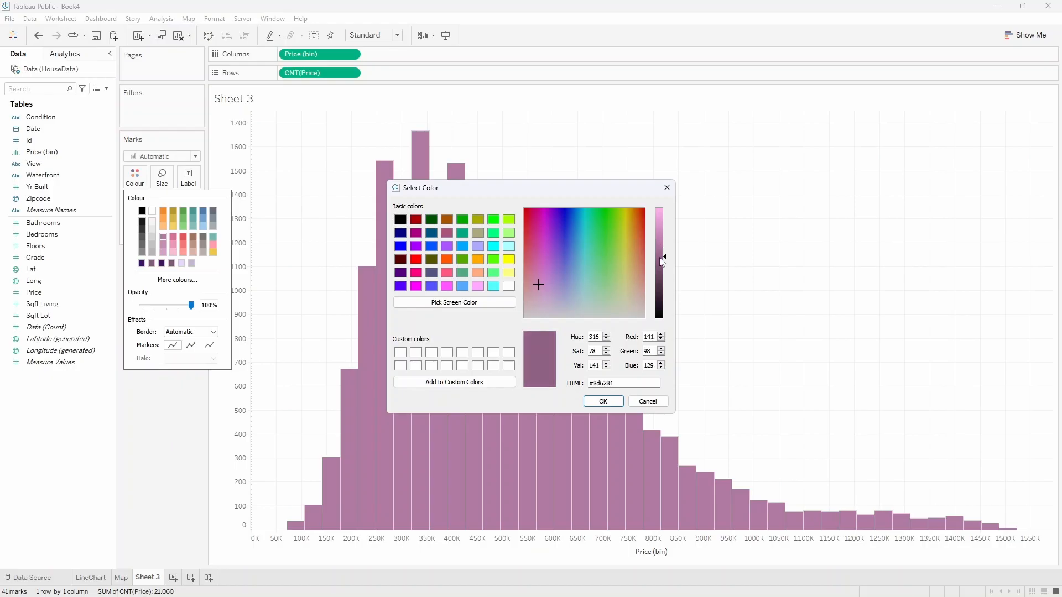
left_click(604, 401)
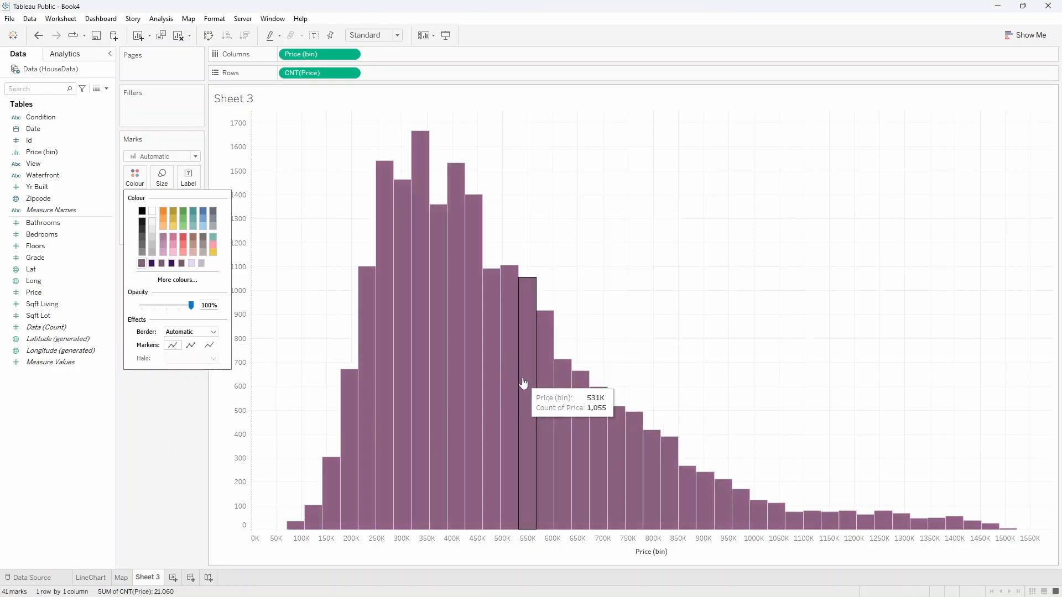
left_click(194, 413)
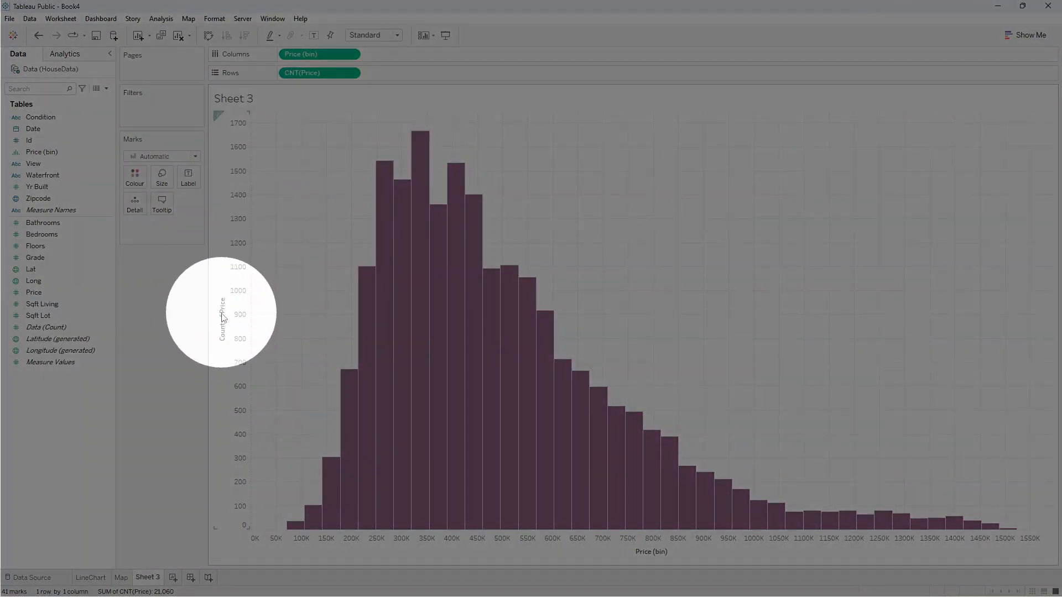
Set the title of the histogram's vertical axis to "Frequency".
left_click(223, 314)
double_click(223, 314)
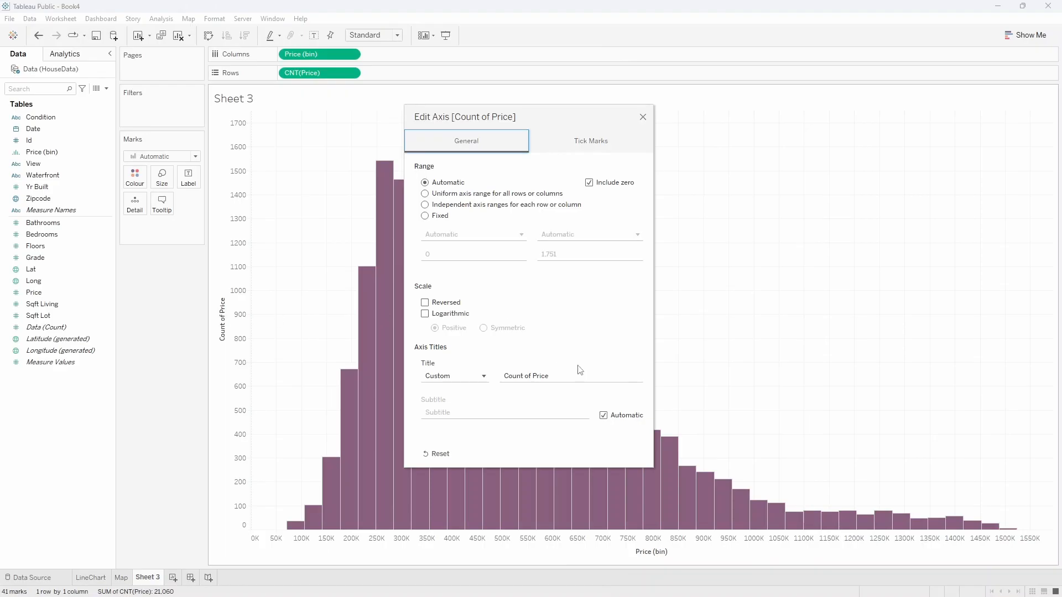
left_click_drag(580, 372, 481, 377)
type("Frequency")
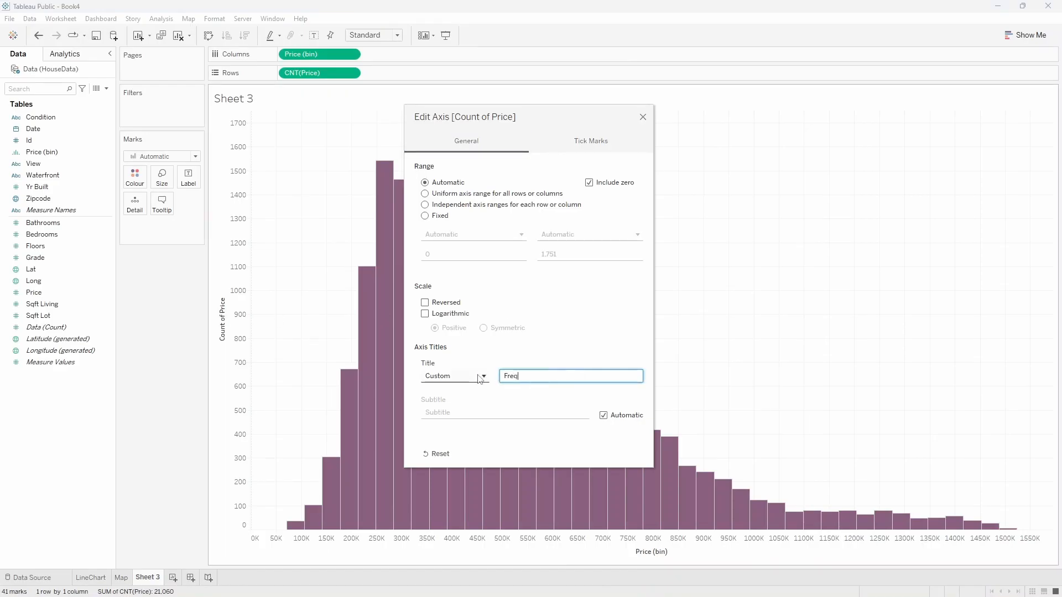
left_click(642, 117)
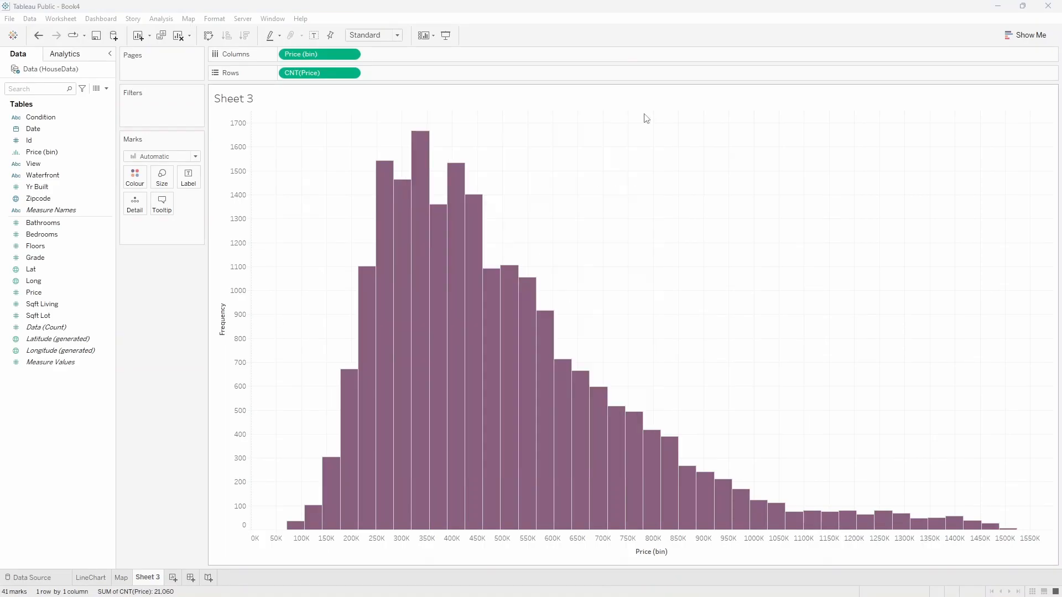
Replace the sheet title placeholder with the text "Distribution of House Prices".
double_click(232, 100)
key("ctrl+a")
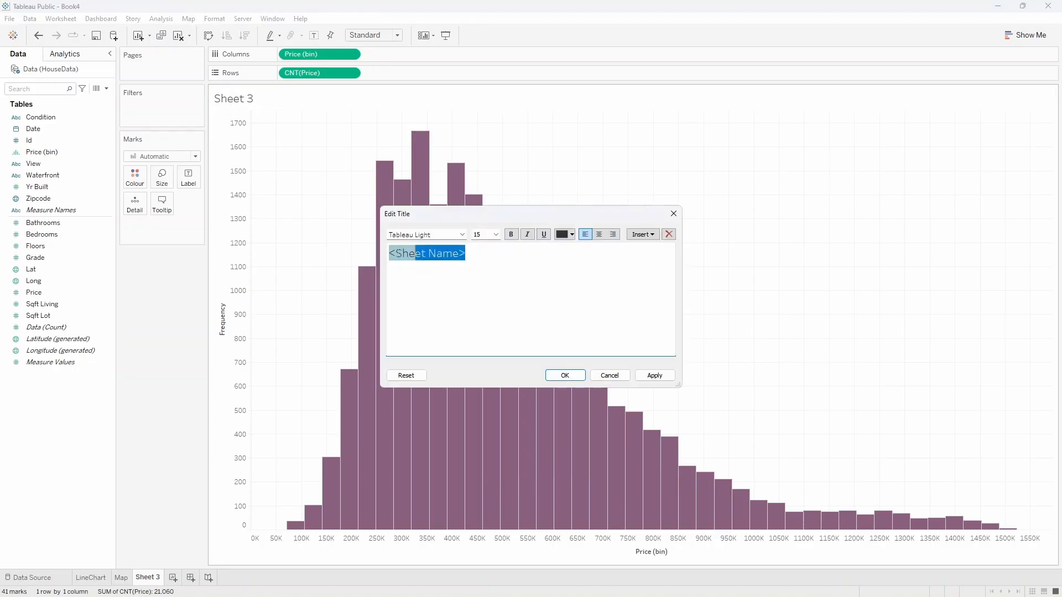
type("Dis")
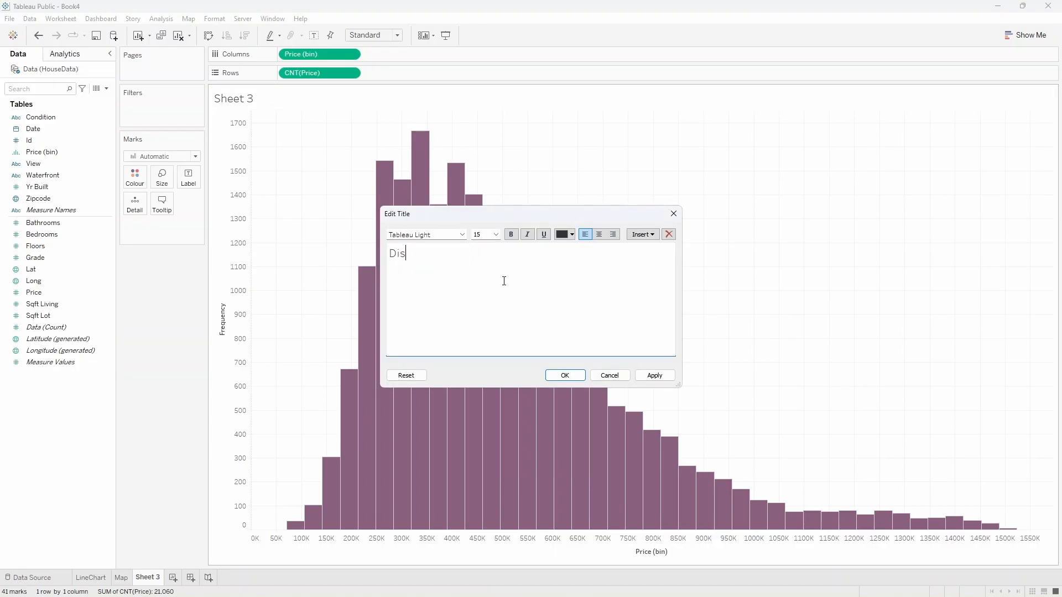
type("tribution of House Prices")
left_click(564, 375)
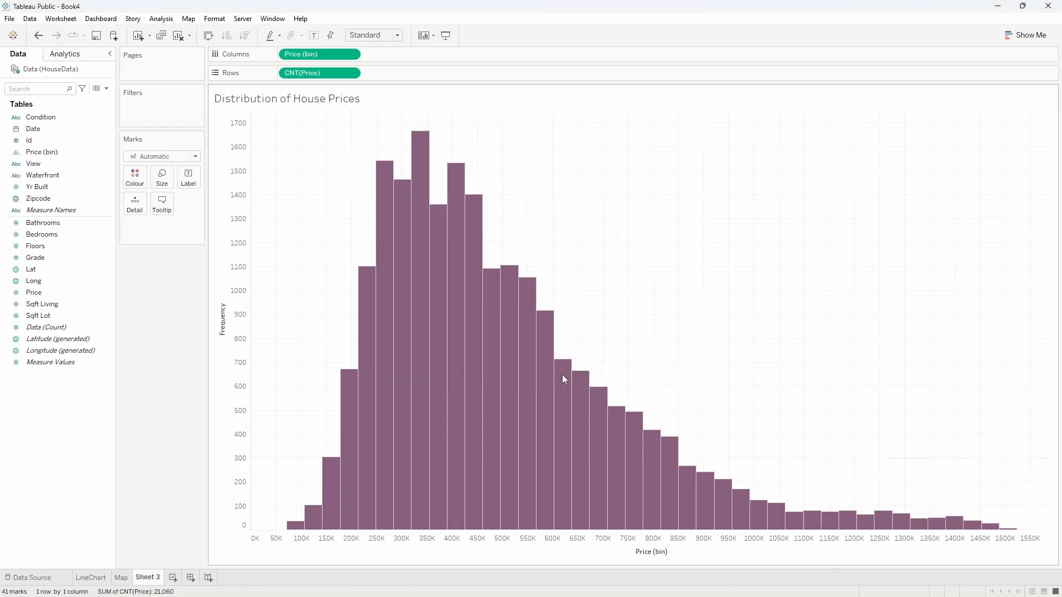
Set the histogram's default worksheet font colour to the recently used dark purple.
right_click(514, 187)
left_click(539, 225)
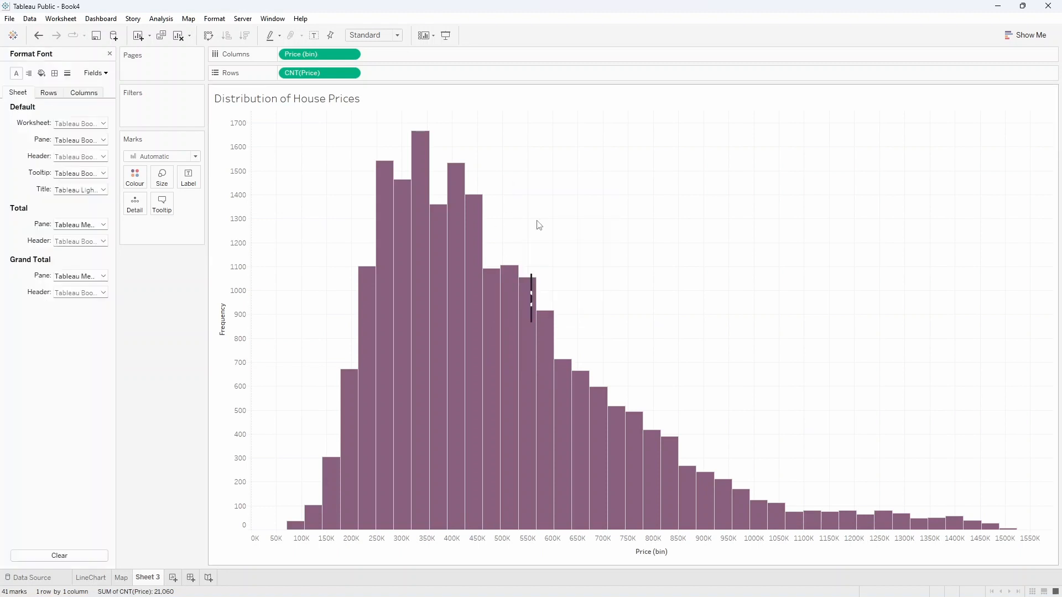
left_click(104, 124)
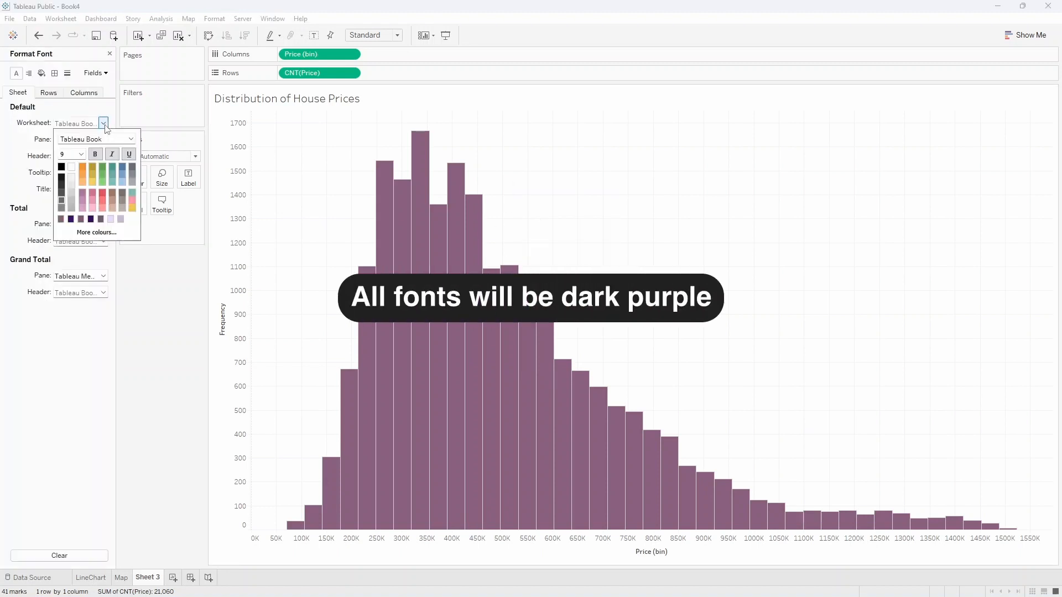
left_click(71, 220)
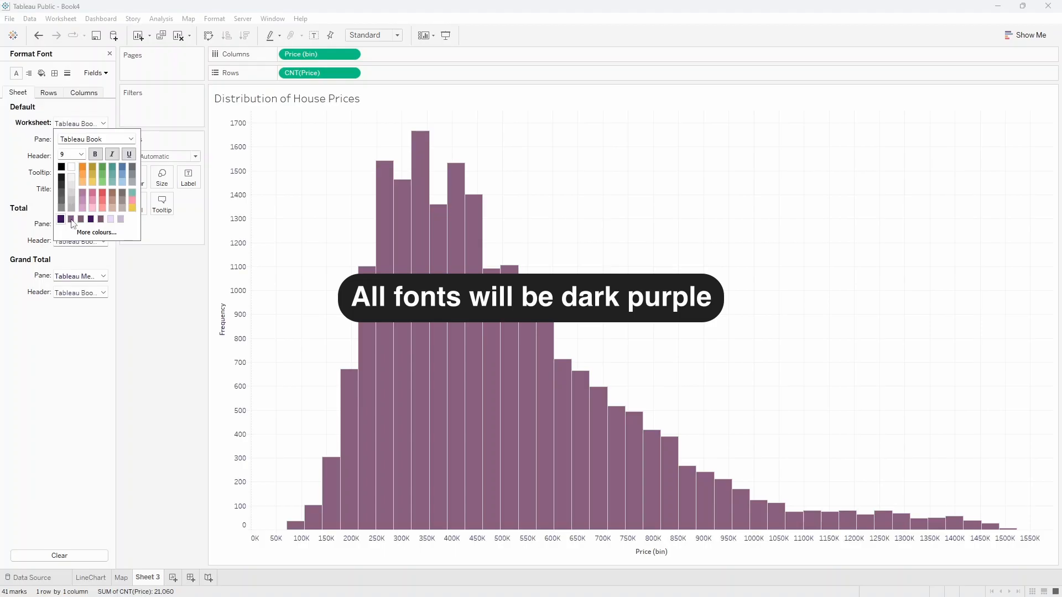
left_click(160, 311)
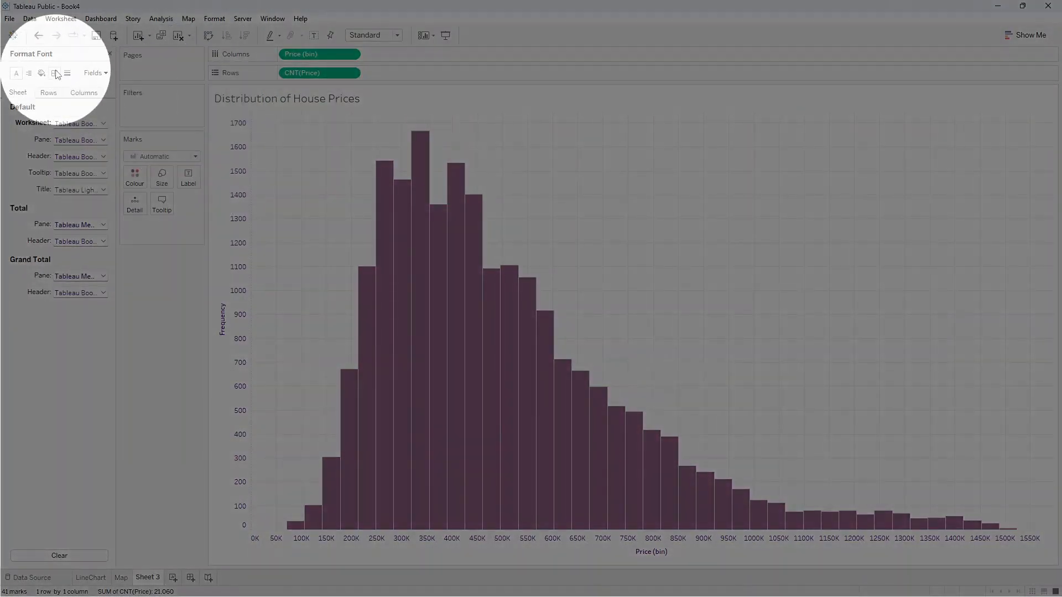
Set the histogram's grid lines, zero lines, trend lines and reference lines to None for the whole sheet.
left_click(68, 73)
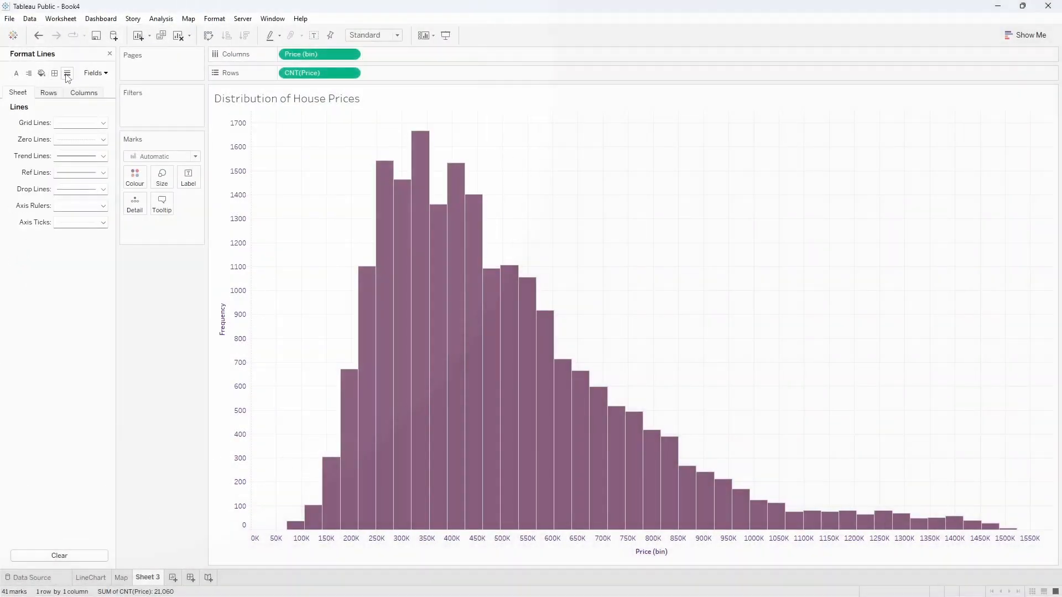
left_click(77, 123)
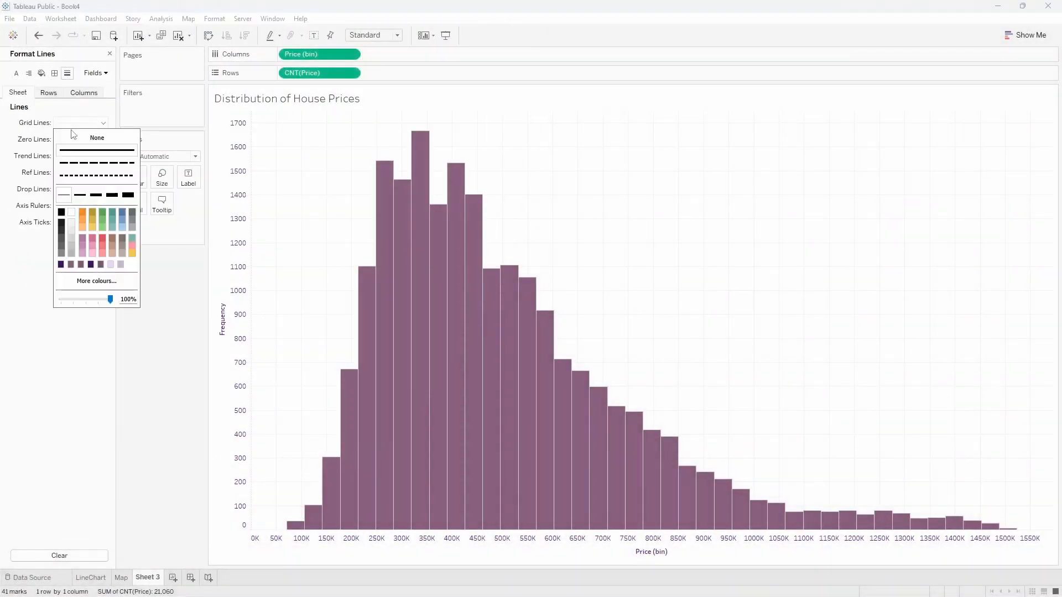
left_click(97, 138)
left_click(64, 144)
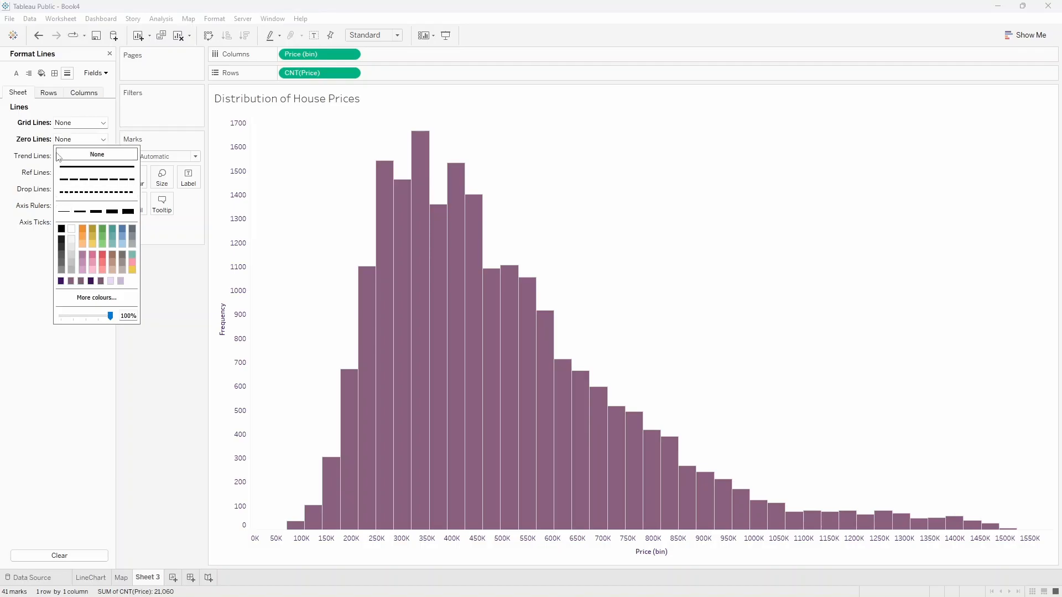
left_click(68, 154)
left_click(70, 157)
left_click(69, 171)
left_click(68, 173)
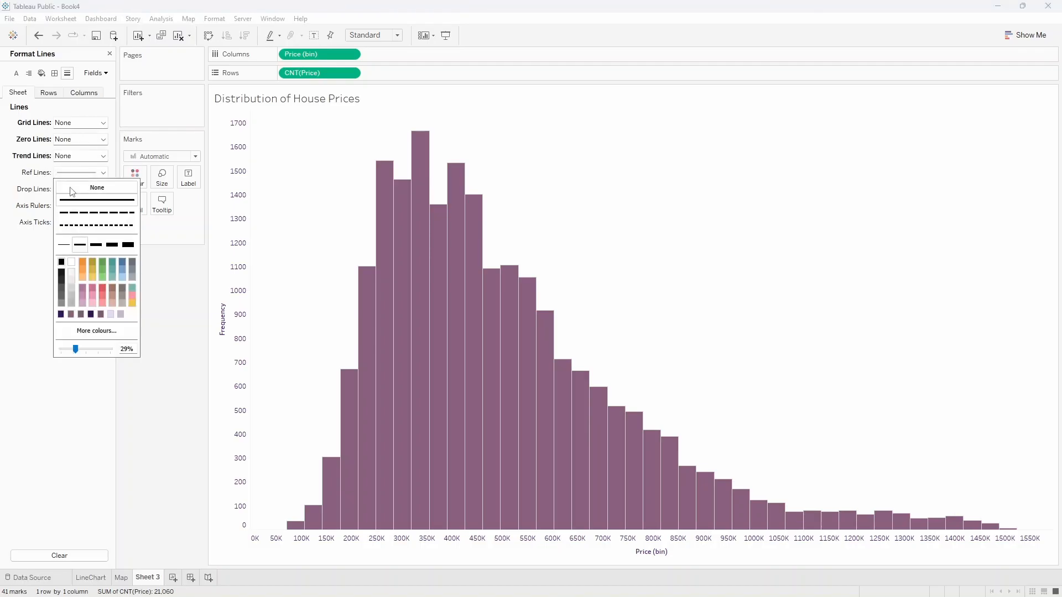
left_click(69, 188)
Set the histogram's drop lines, axis rulers and axis ticks to None for the whole sheet.
left_click(67, 189)
left_click(68, 204)
left_click(69, 205)
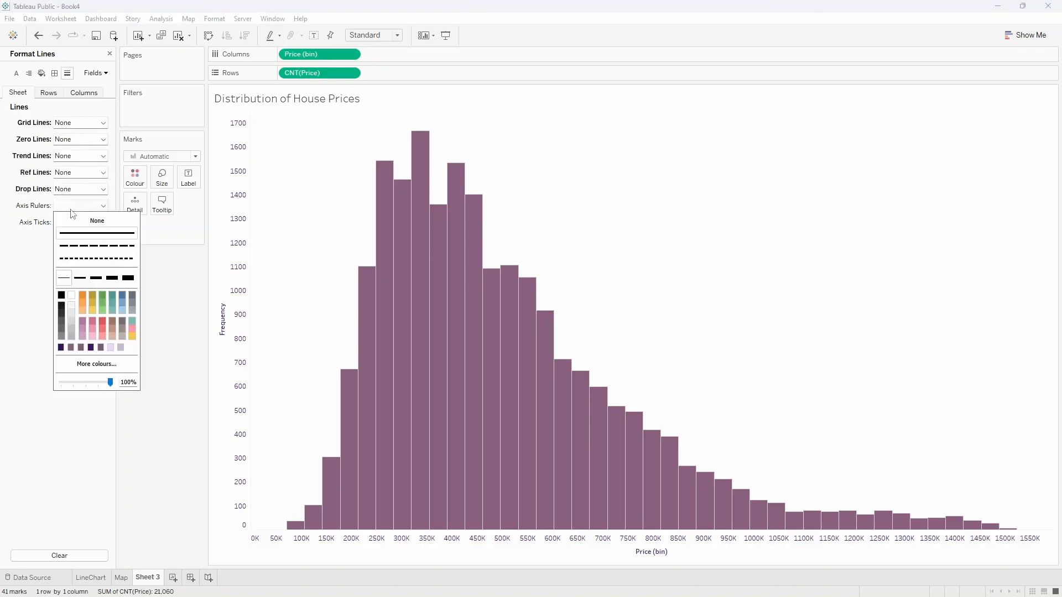
left_click(69, 220)
left_click(66, 224)
left_click(96, 236)
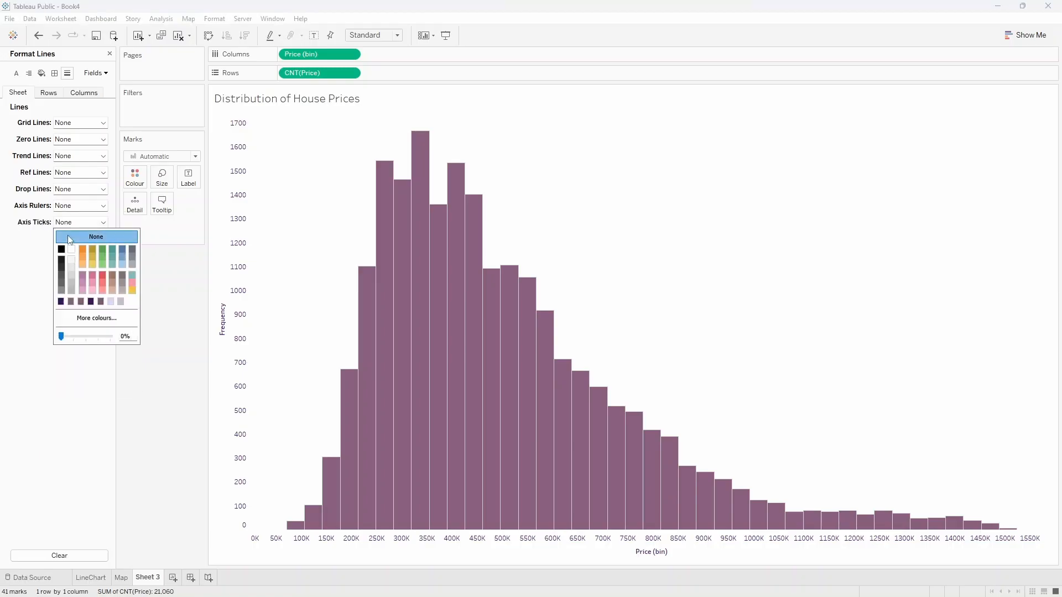
left_click(165, 308)
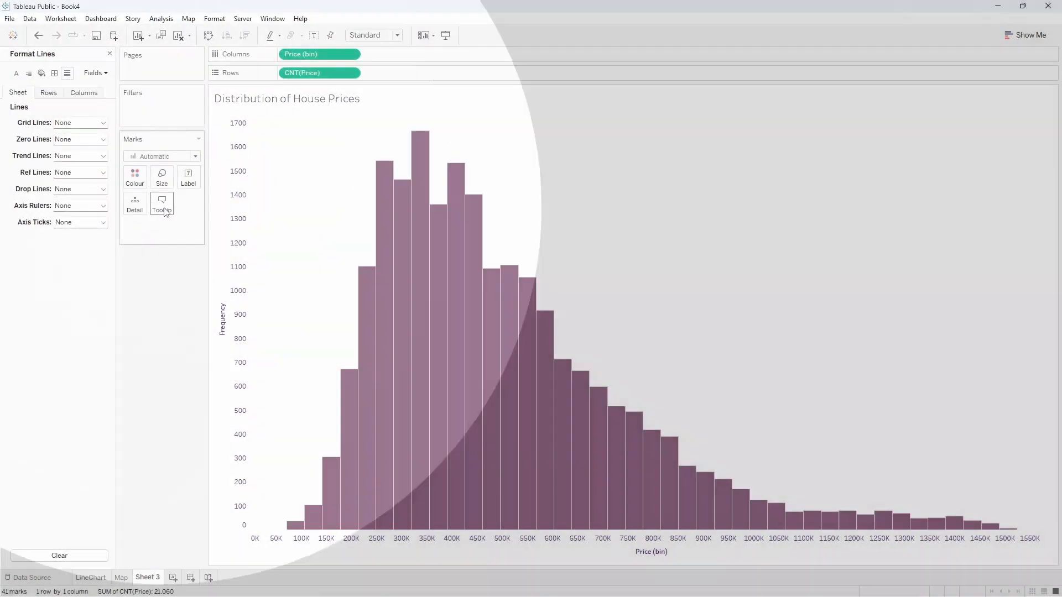
Change the label before the price count in the histogram's tooltip to "Frequency" and check the tooltip on a bar.
left_click(162, 204)
left_click_drag(438, 254, 367, 256)
key("BackSpace")
type("Frequ")
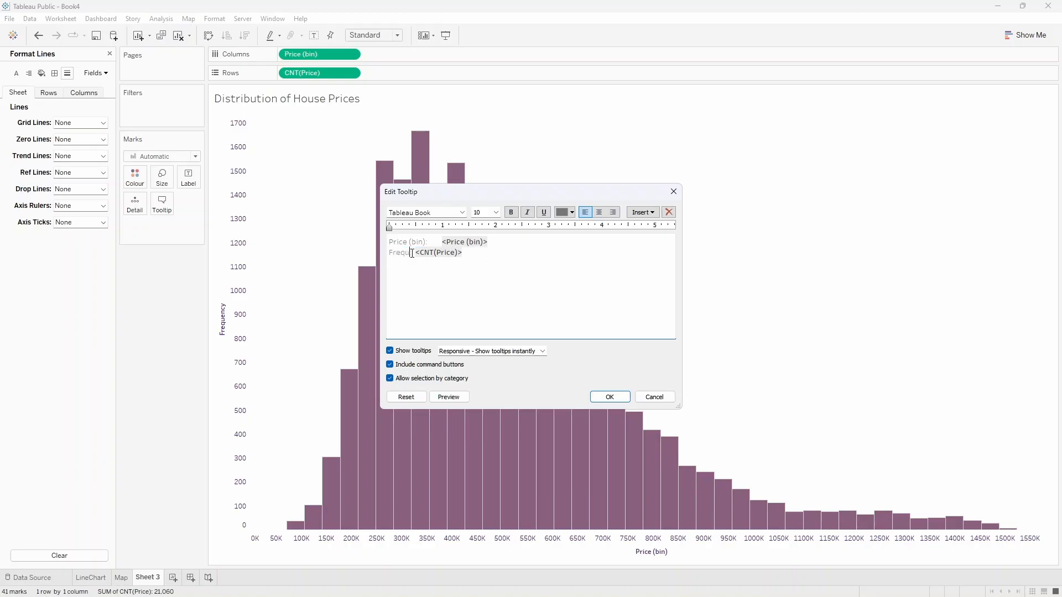
type("ency:")
left_click(591, 396)
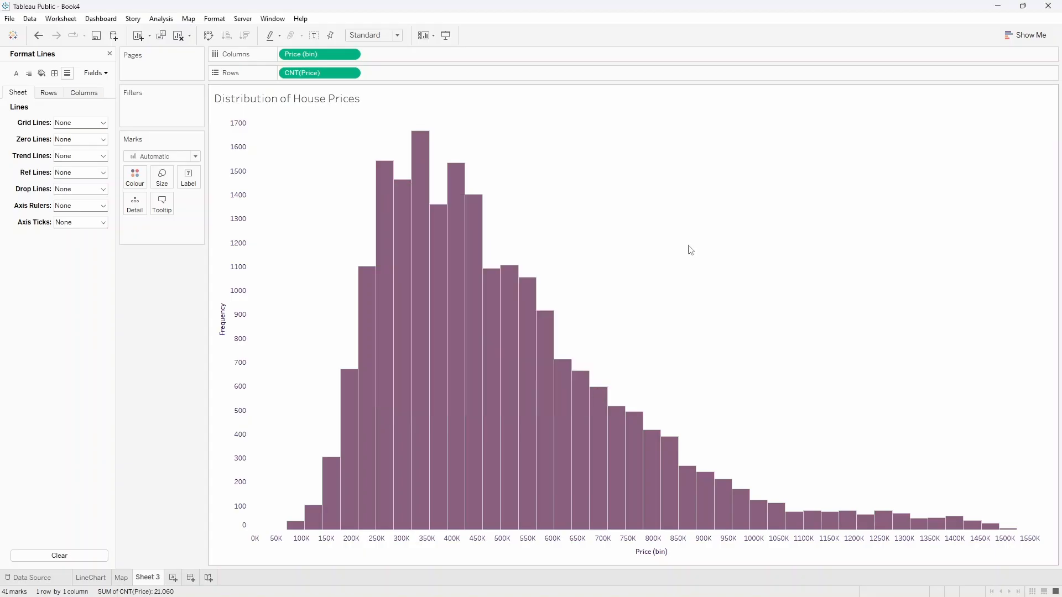
mouse_move(441, 292)
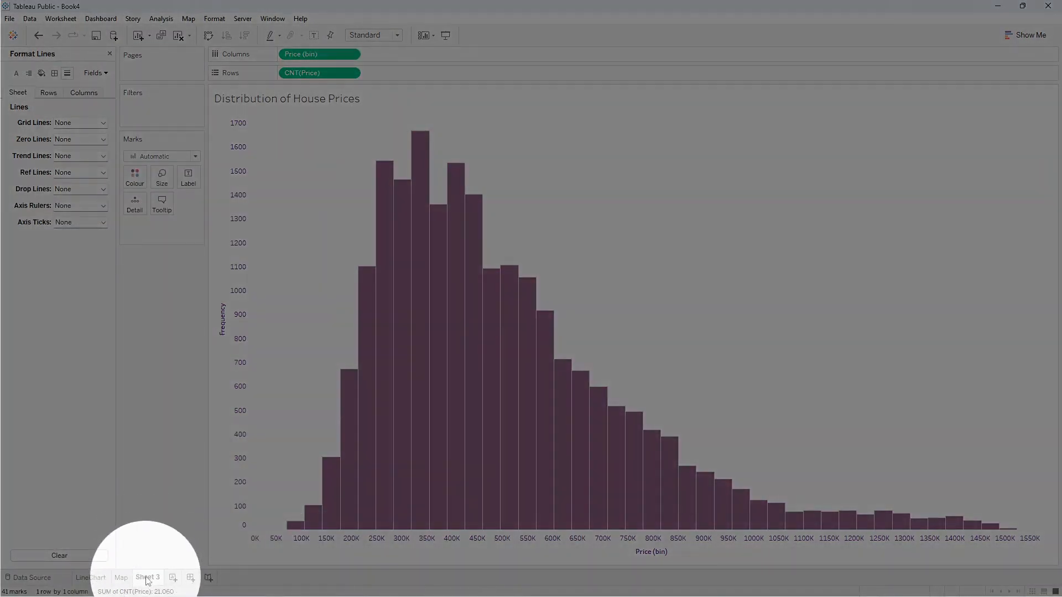
Rename the third worksheet HistHousePrice and add a fourth worksheet.
double_click(147, 577)
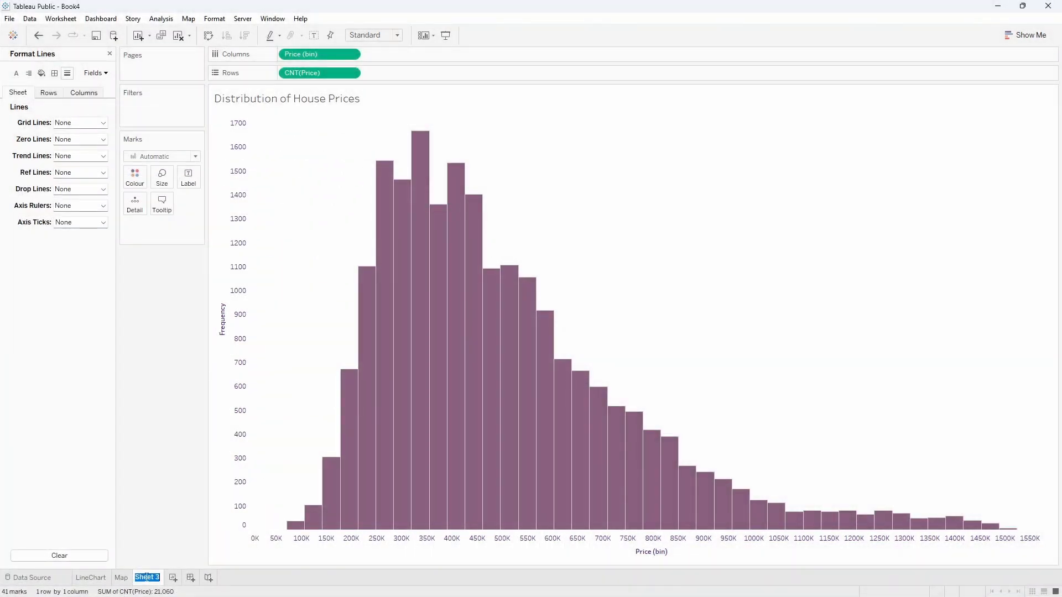
type("HistHousePri")
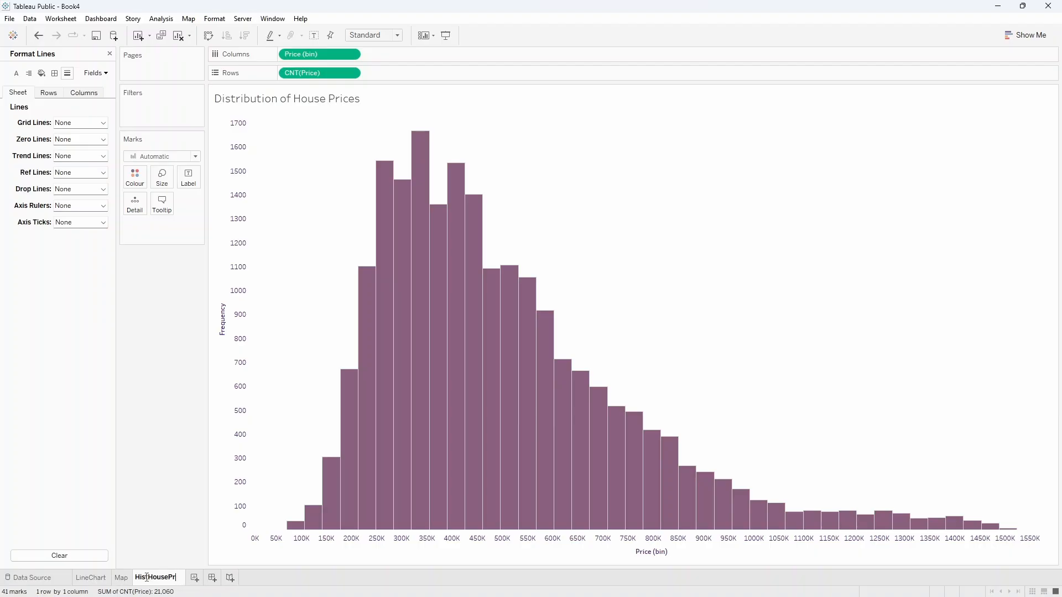
type("ce")
key("Return")
left_click(197, 577)
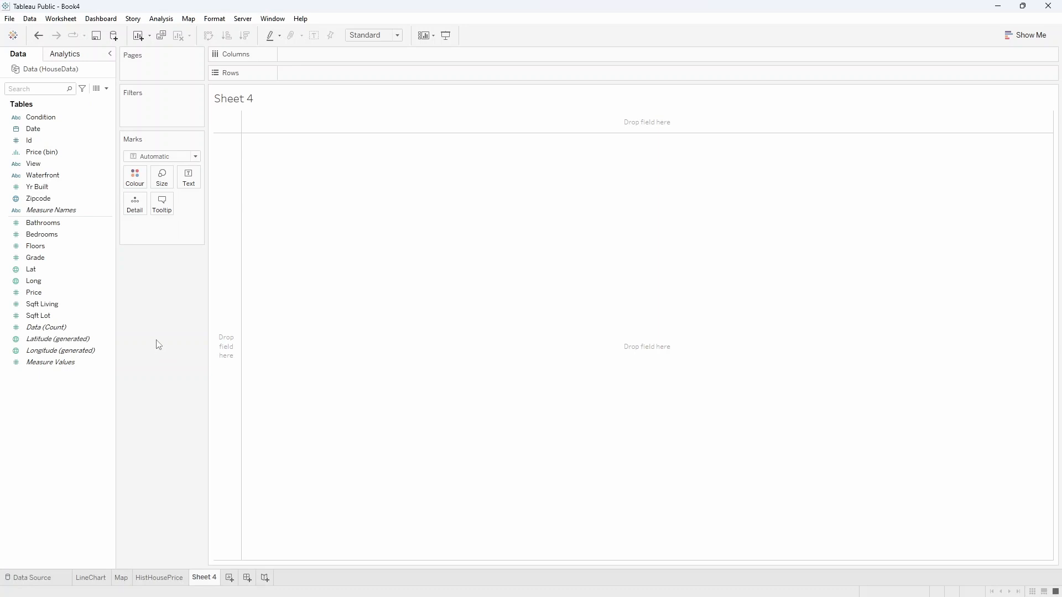
Create a histogram of the Bedrooms measure on Sheet 4 with Show Me.
key("ctrl")
key("ctrl")
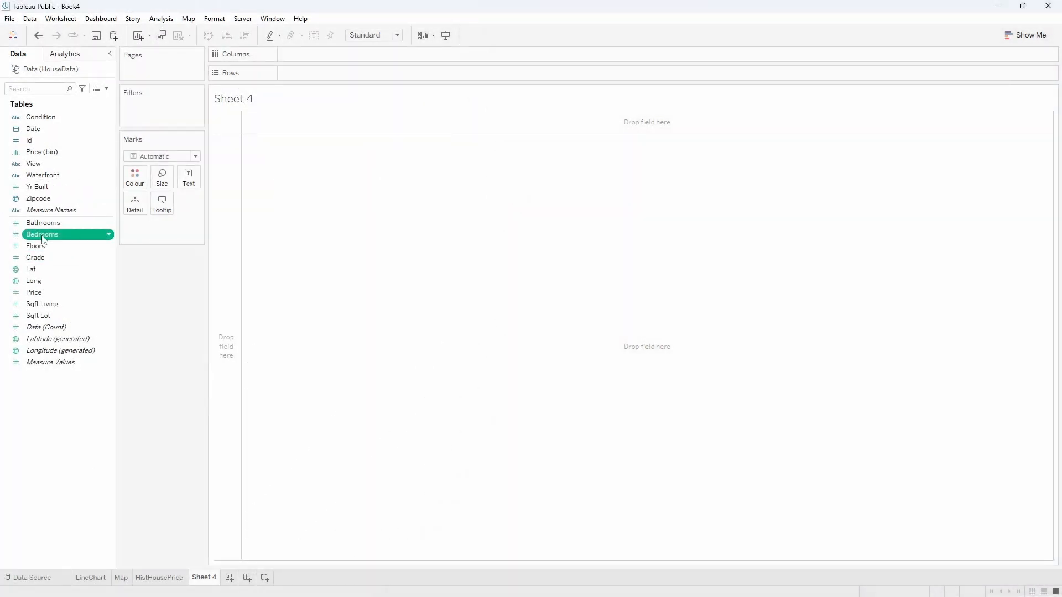
key("ctrl+1")
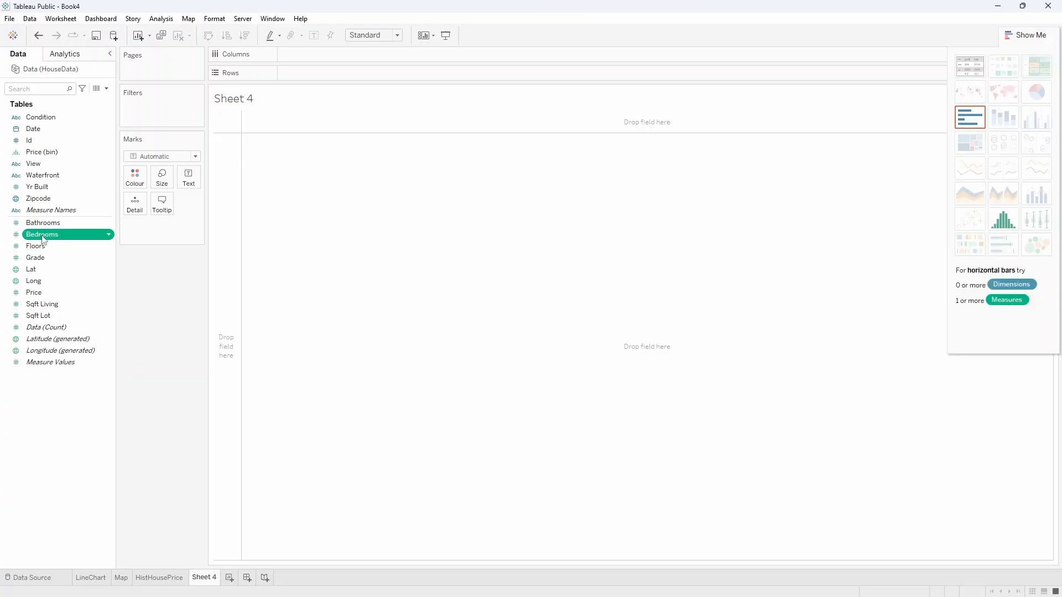
key("ctrl")
key("ctrl")
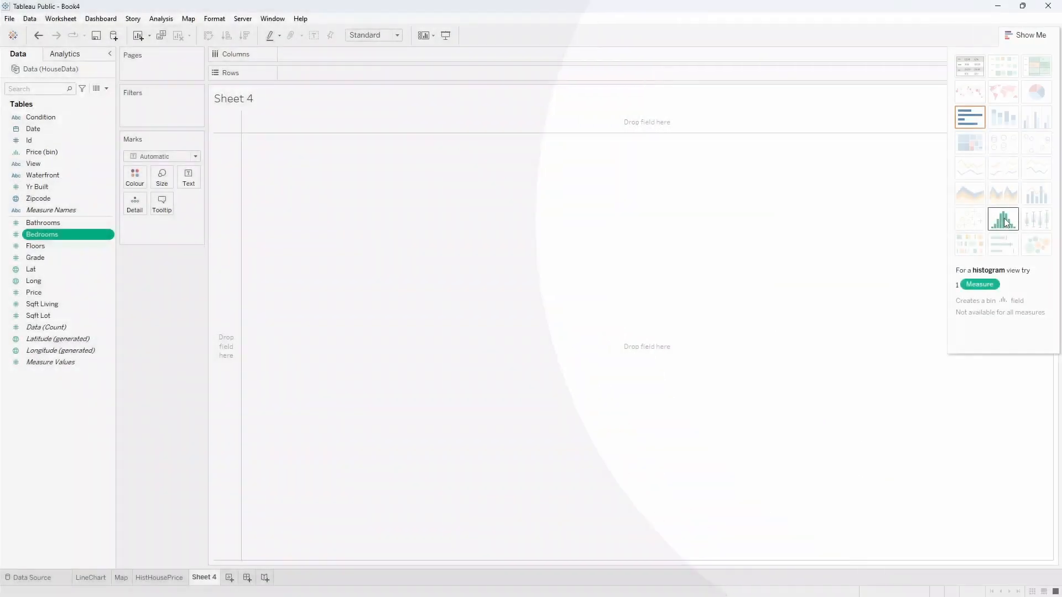
left_click(1004, 220)
left_click(1029, 36)
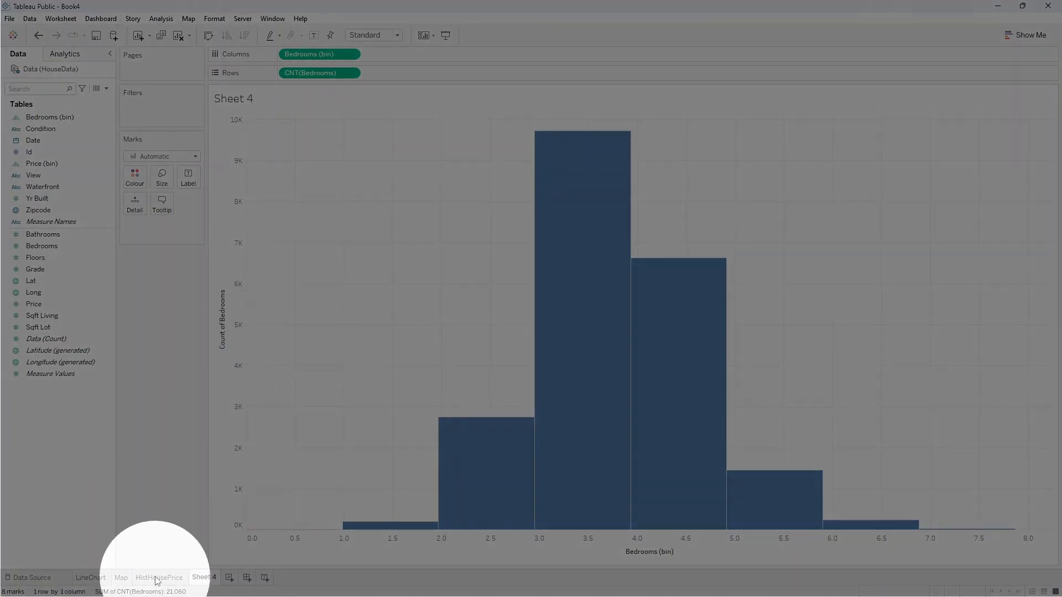
Copy the formatting of the HistHousePrice worksheet and paste it onto Sheet 4.
left_click(158, 578)
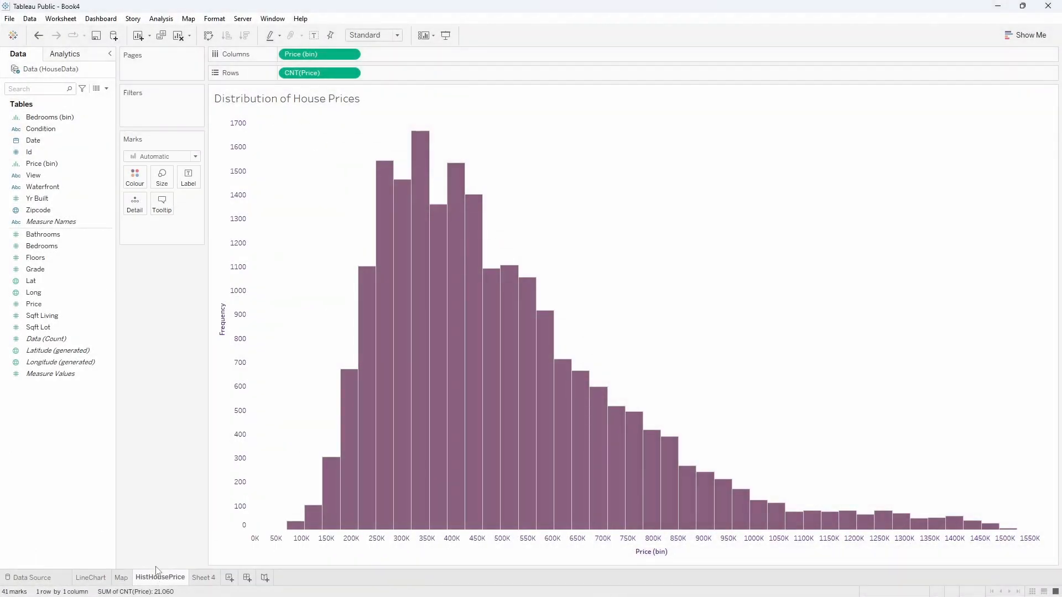
right_click(158, 578)
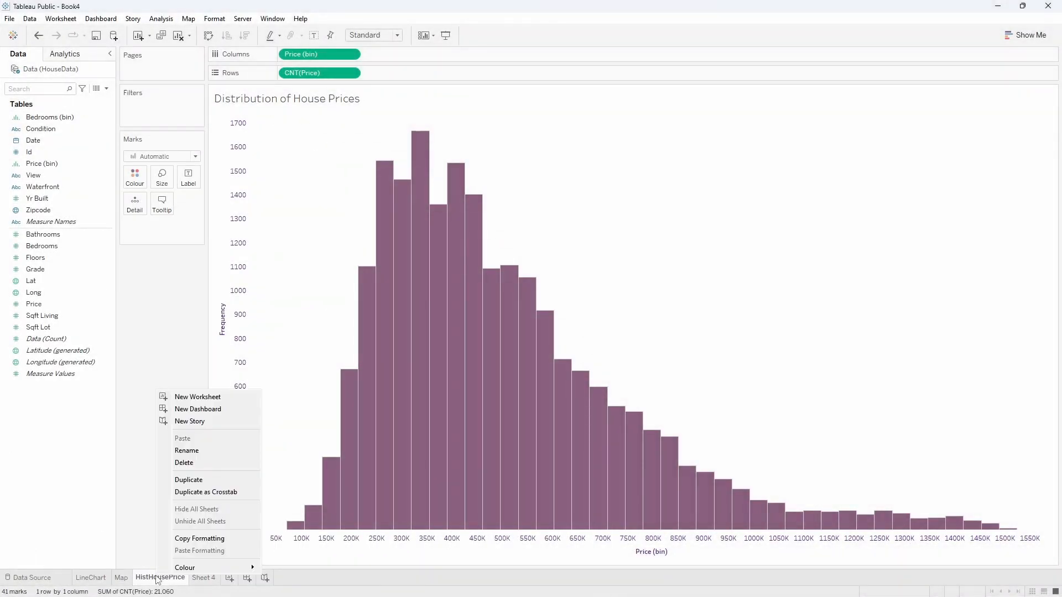
left_click(186, 539)
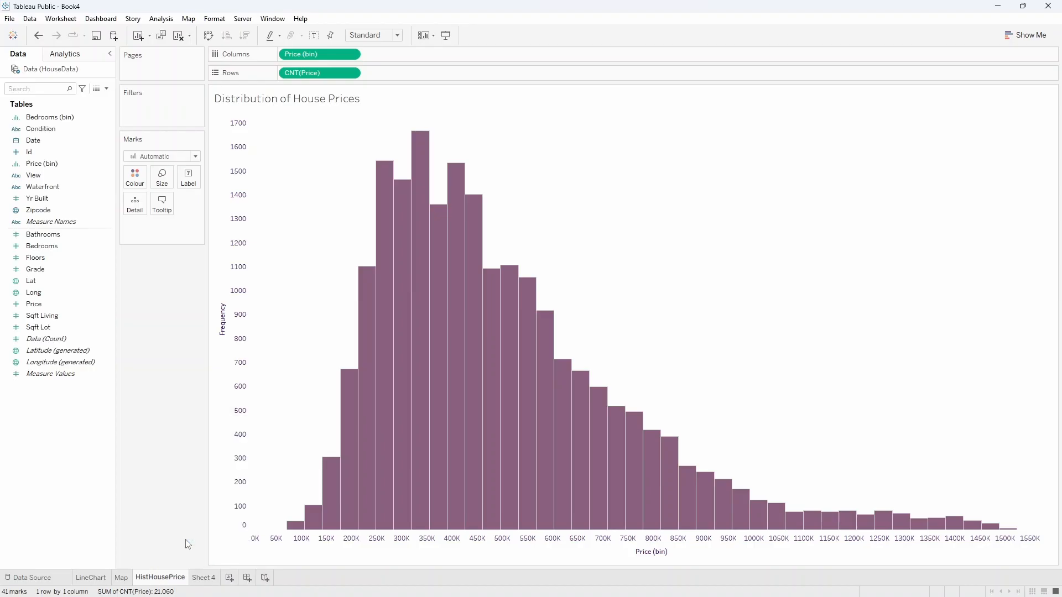
right_click(205, 581)
left_click(232, 550)
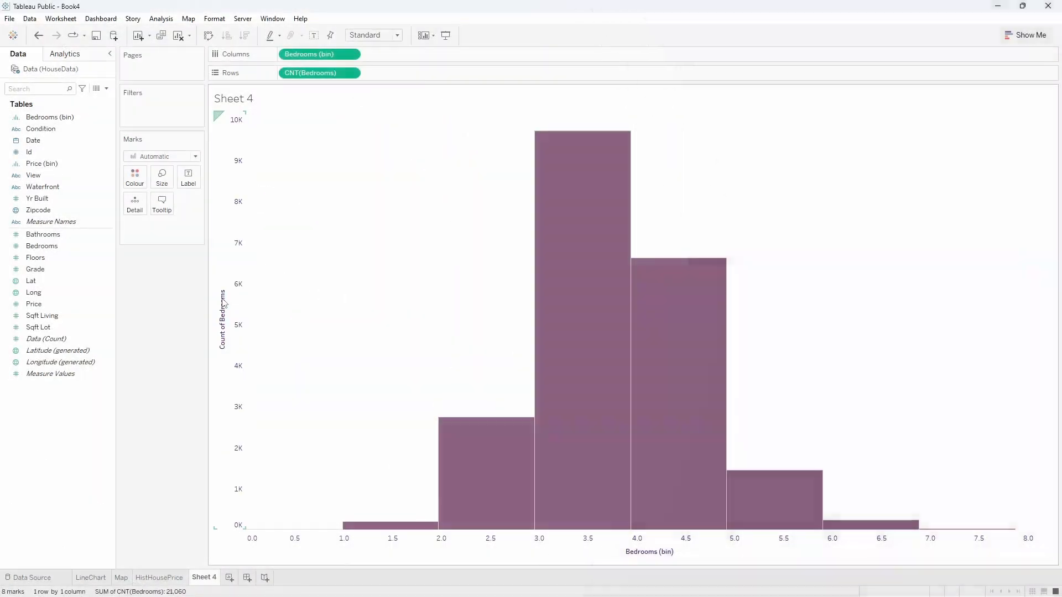
Change the bedrooms histogram's vertical axis title to "Frequency".
double_click(223, 302)
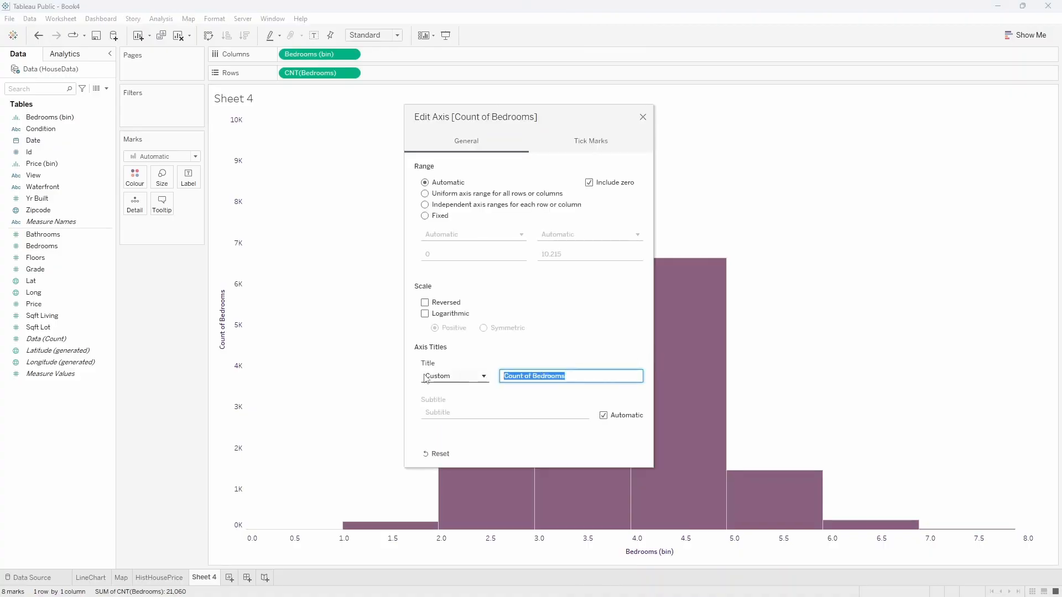
type("Frequency")
left_click(643, 117)
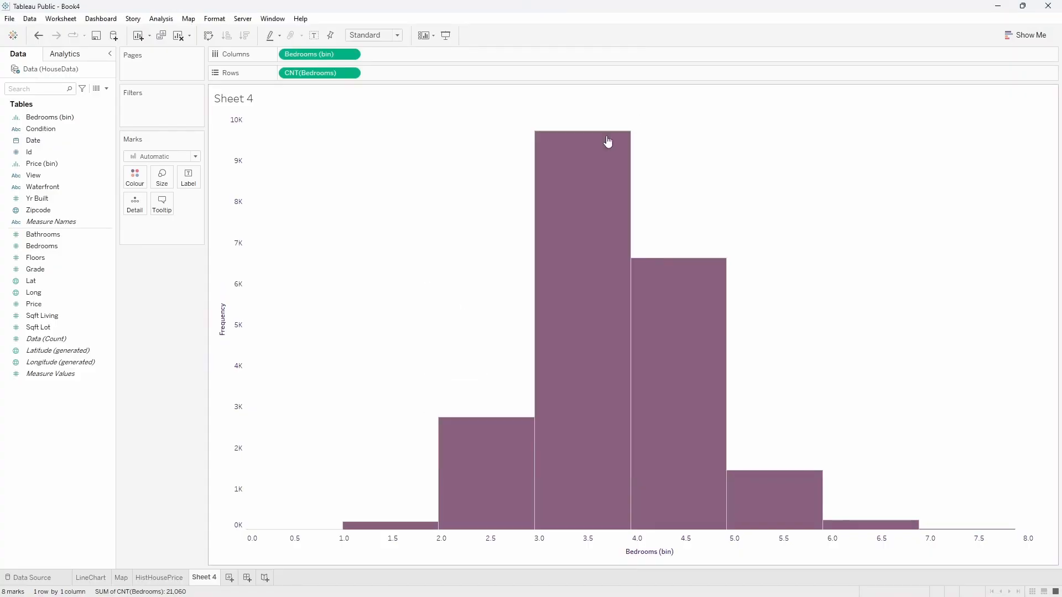
Replace the bedrooms histogram's sheet title with "Distribution of Bedrooms".
double_click(242, 105)
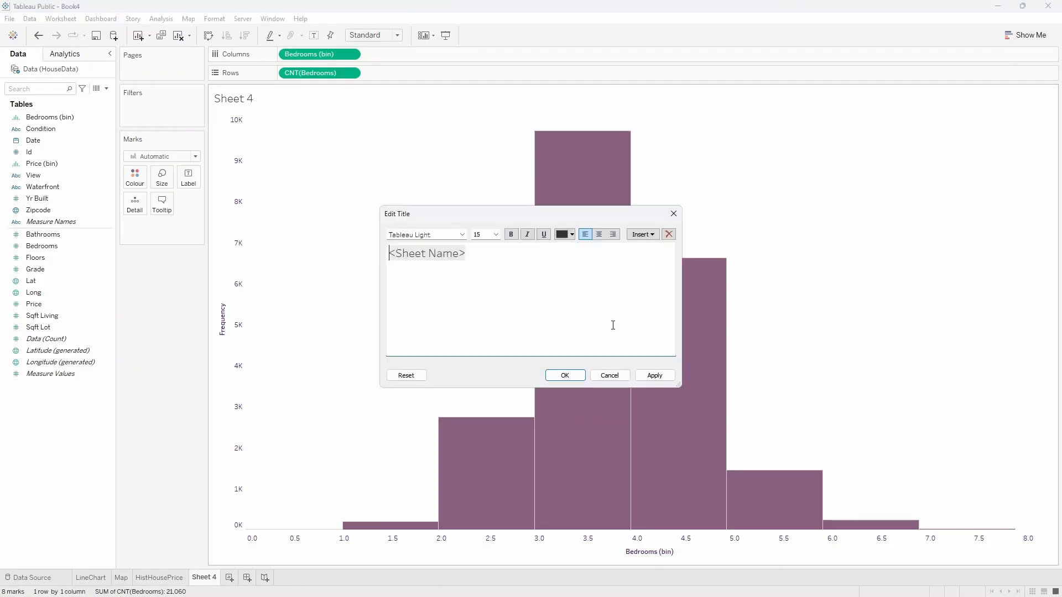
key("ctrl+a")
type("DF")
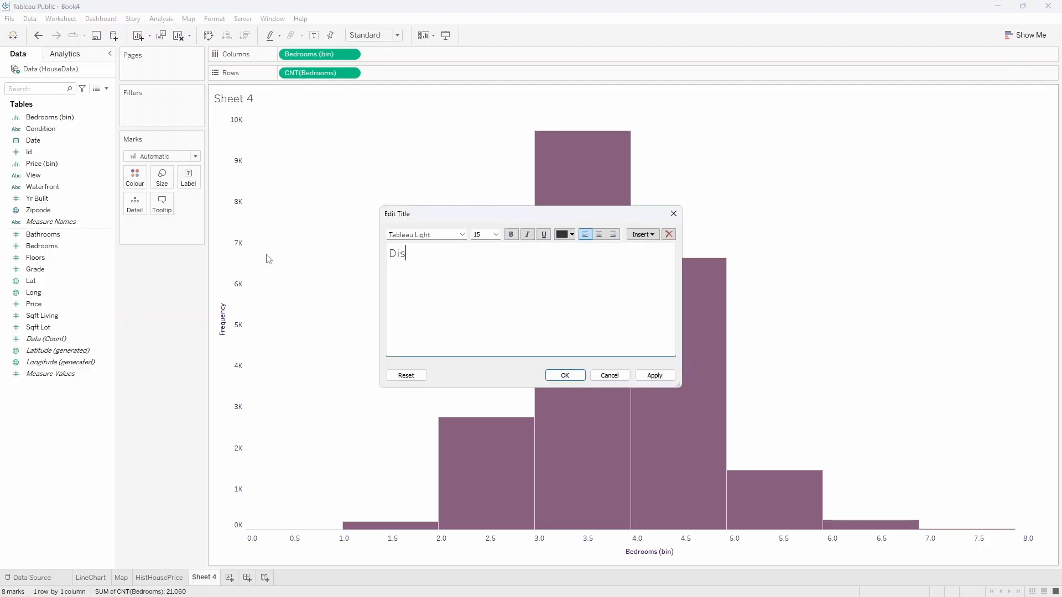
type("stribution of Bedrooms")
left_click(565, 376)
key("ctrl")
key("ctrl")
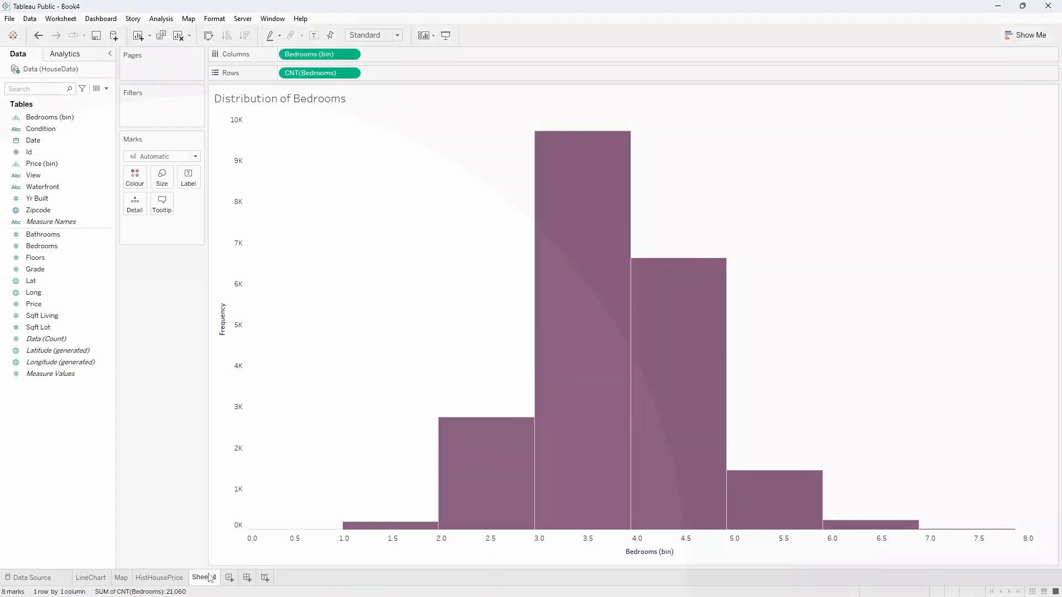
Rename the Sheet 4 worksheet HistBedrooms.
left_click(204, 580)
double_click(204, 578)
type("his")
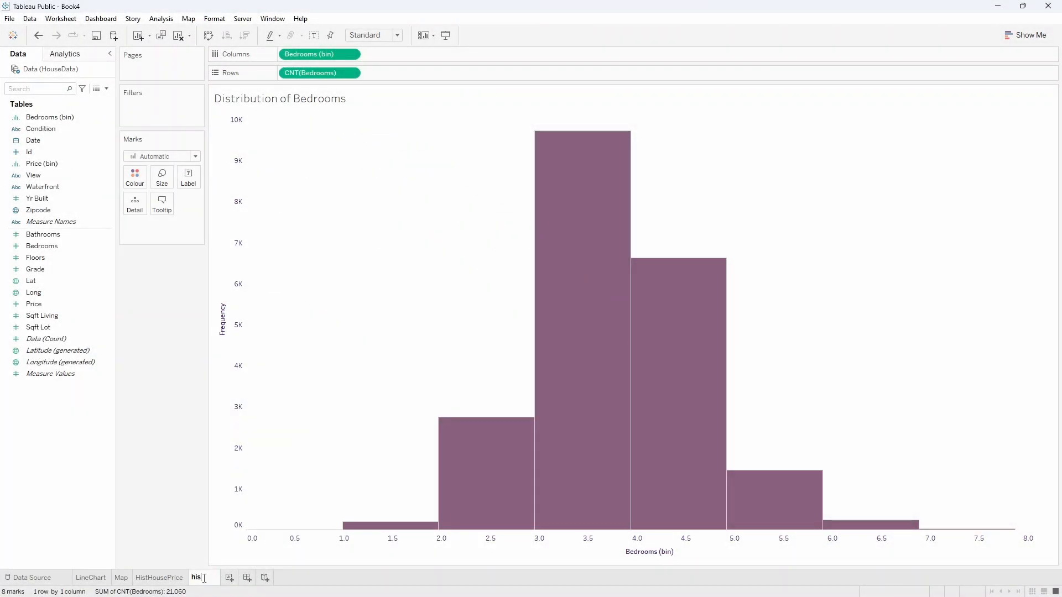
type("HistBedrooms")
key("Return")
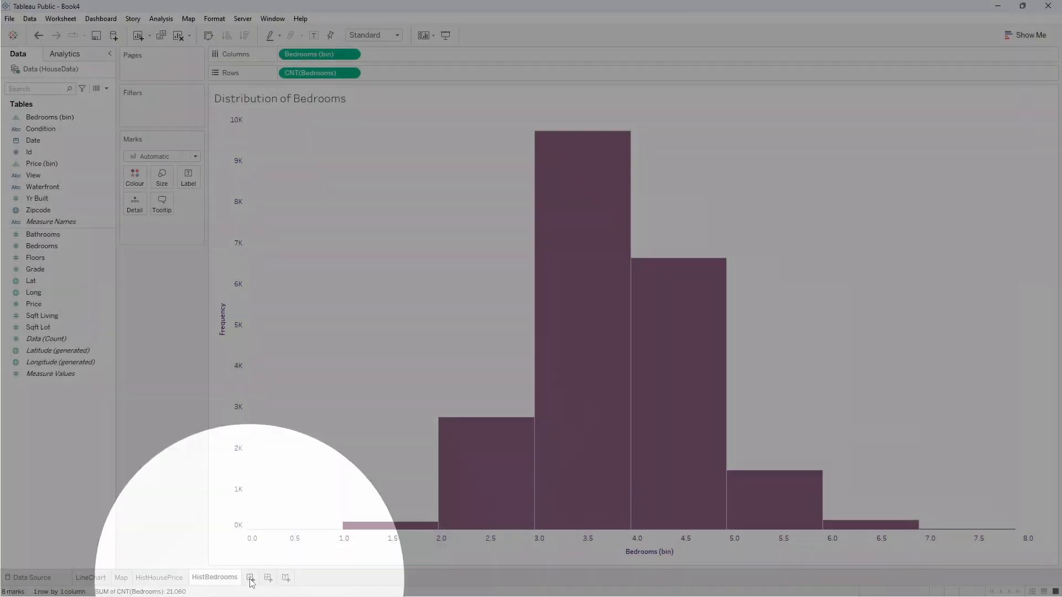
Add a fifth worksheet and create a histogram of the Bathrooms measure on it with Show Me.
left_click(251, 578)
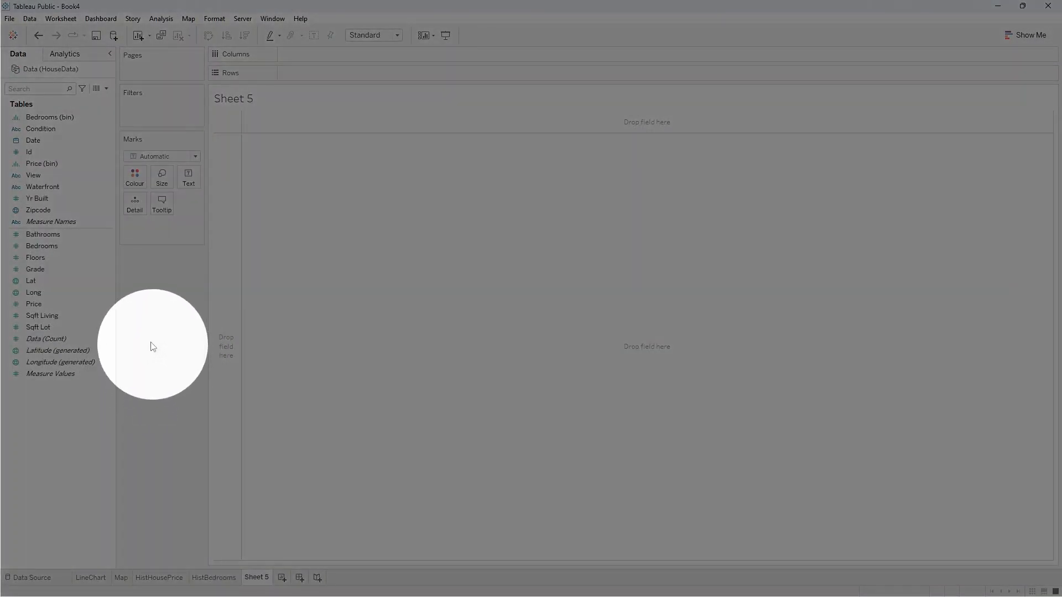
left_click(50, 235)
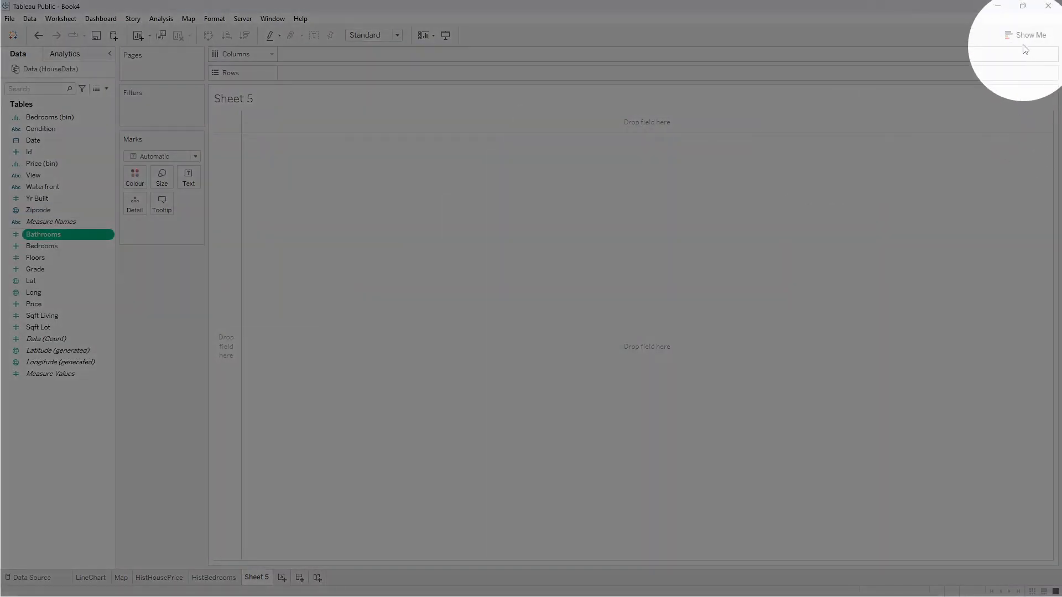
left_click(1026, 35)
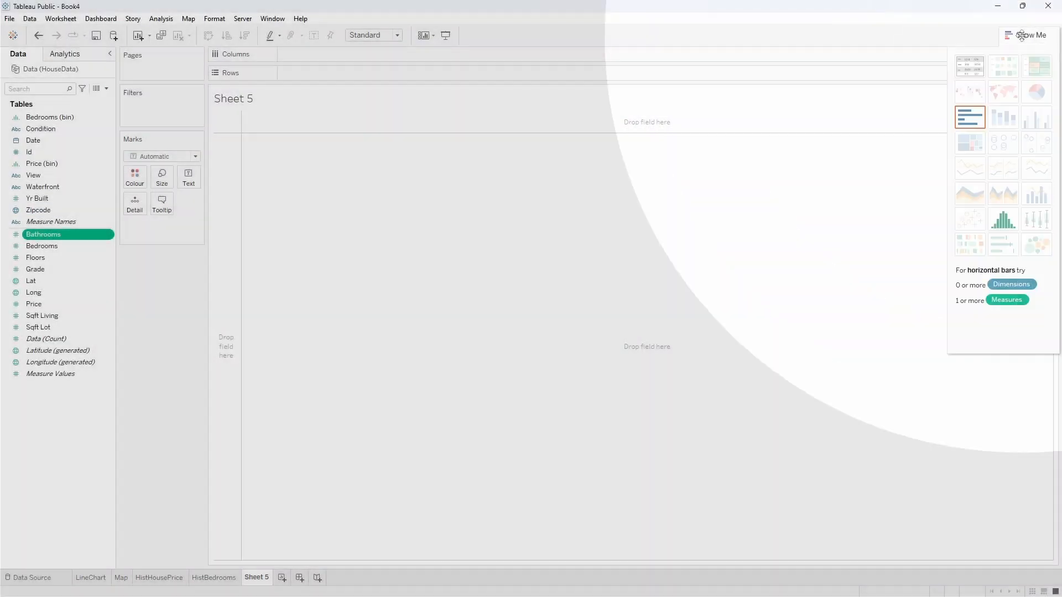
left_click(1003, 219)
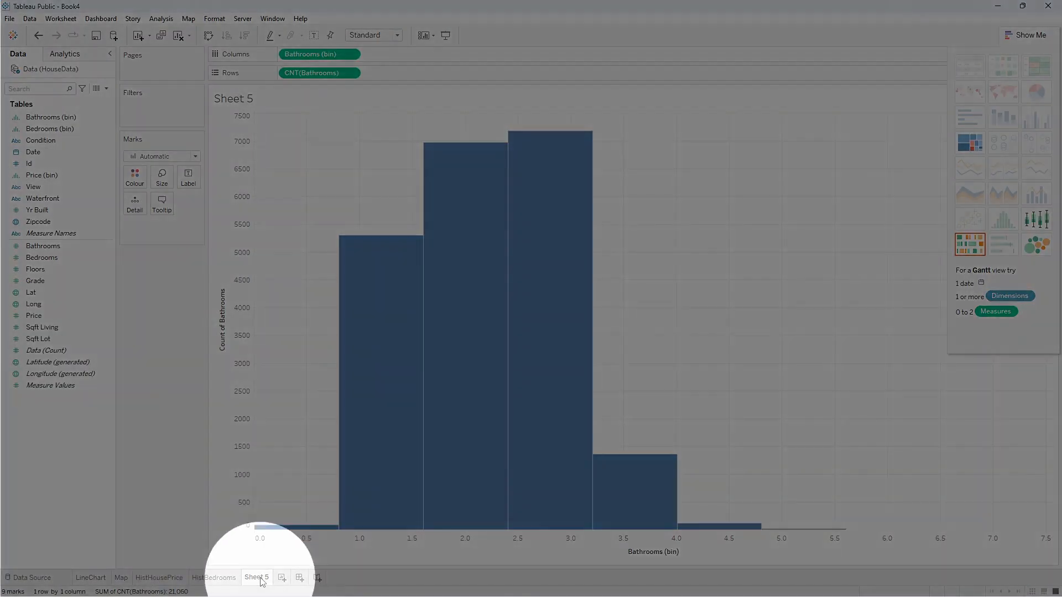
Rename the Sheet 5 worksheet HistBathrooms.
double_click(258, 577)
type("Hist")
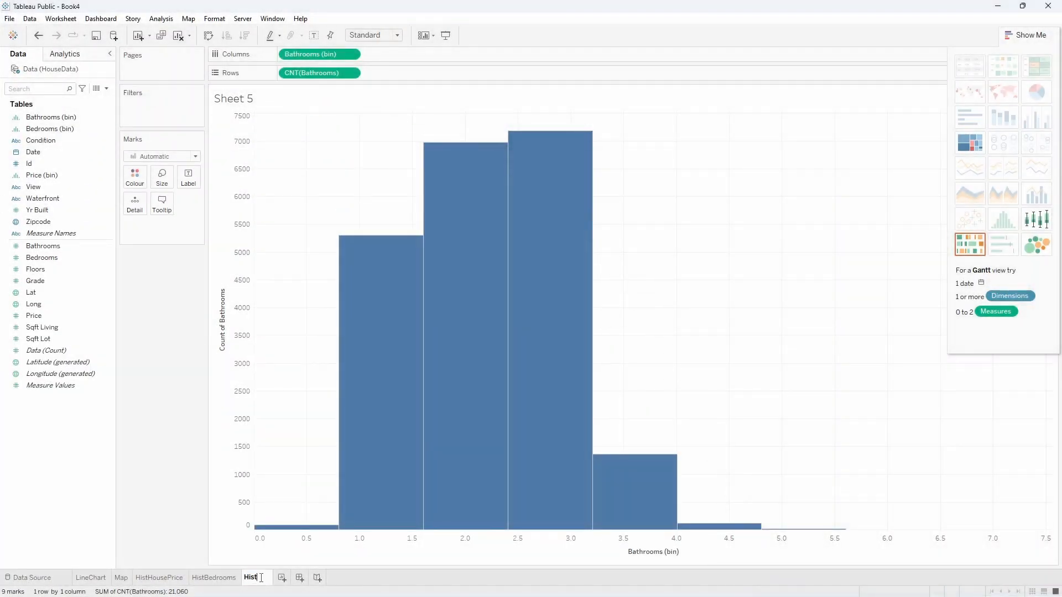
type("Bathrooms")
key("Return")
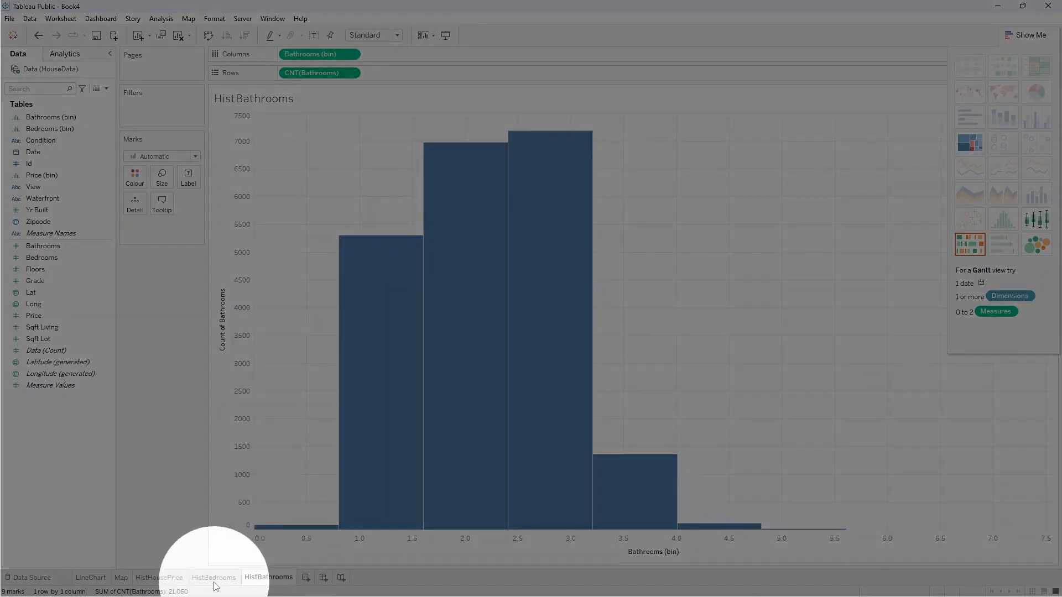
Copy the formatting of the HistBedrooms worksheet onto HistBathrooms and hide the Show Me chart options.
right_click(213, 579)
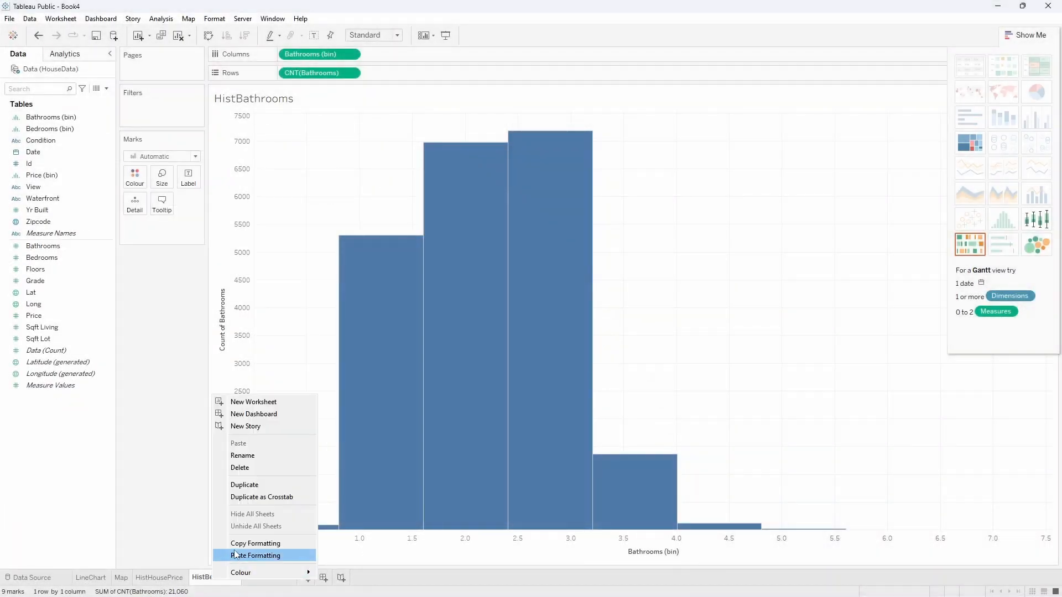
left_click(255, 543)
right_click(261, 578)
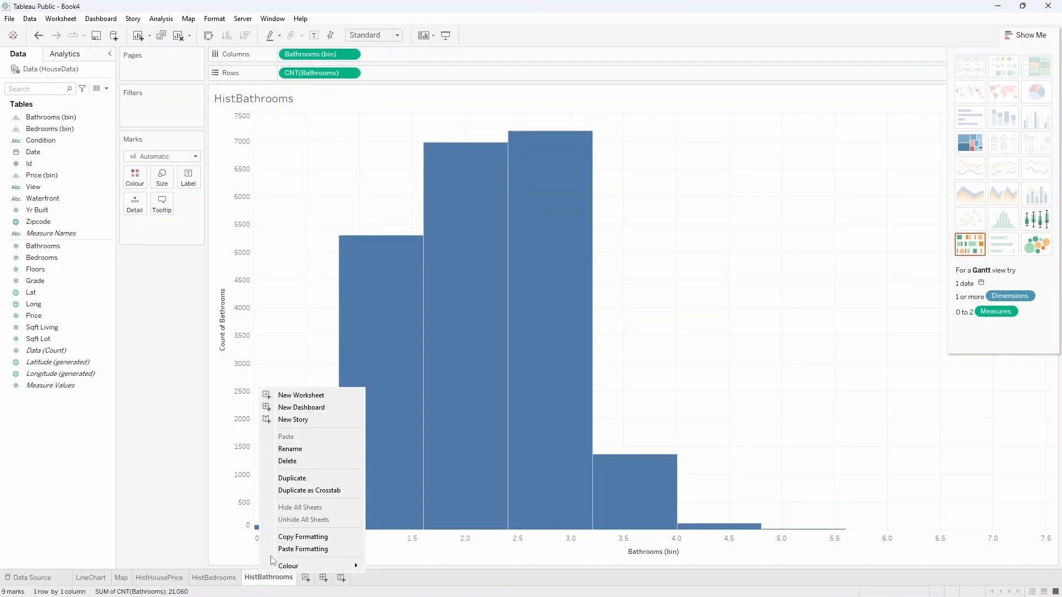
left_click(303, 548)
left_click(1027, 36)
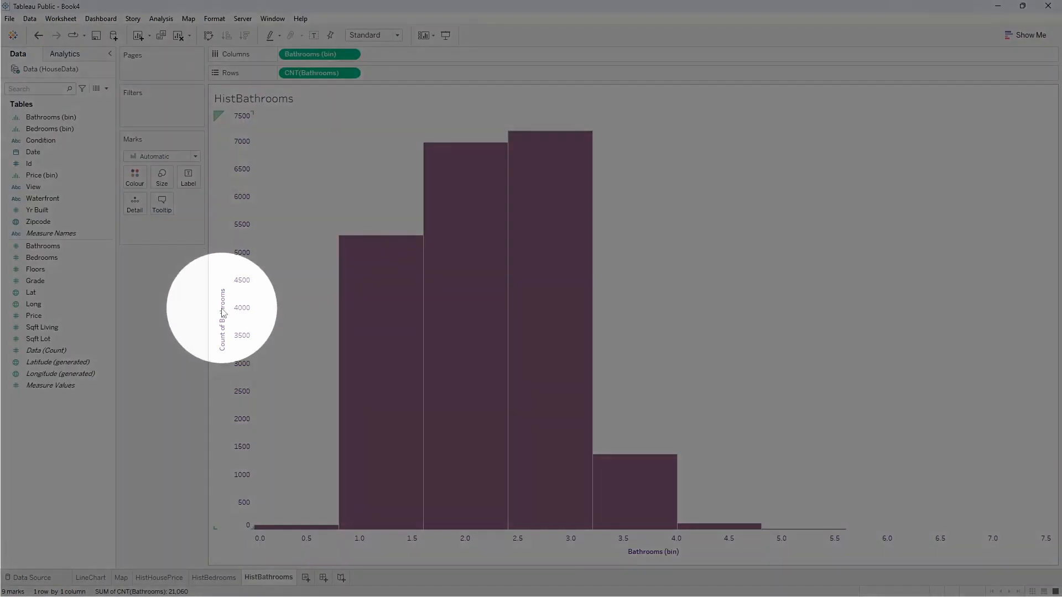
Change the bathrooms histogram's vertical axis title to "Frequency".
double_click(230, 315)
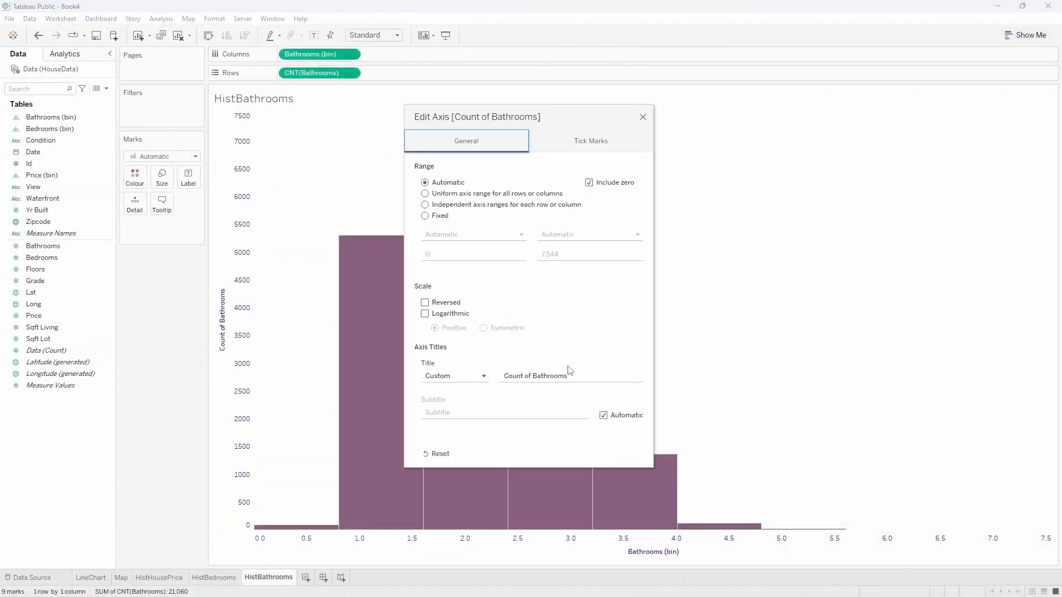
type("Freque")
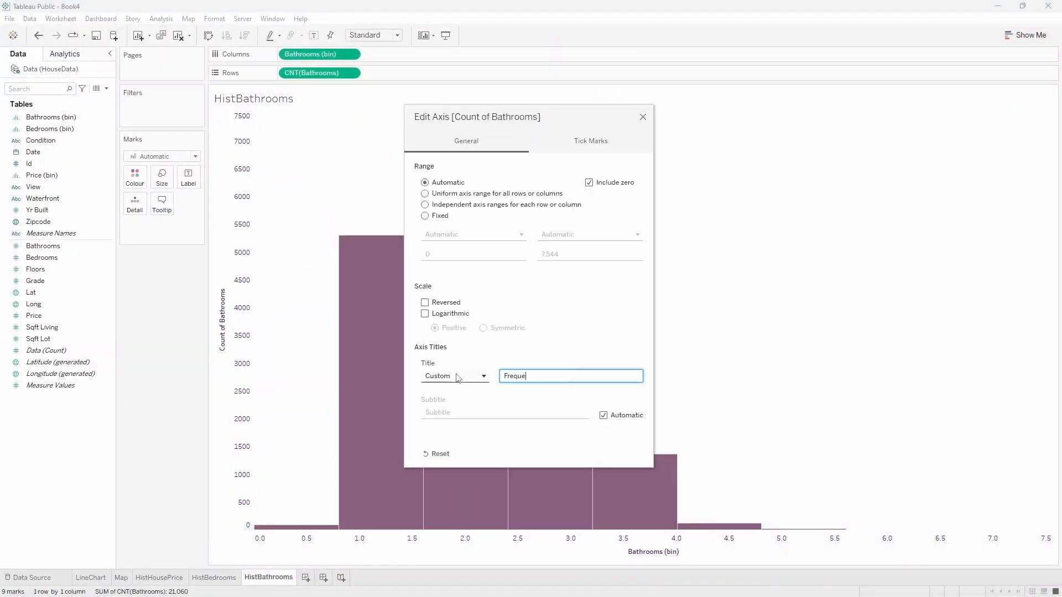
type("ncy")
left_click(237, 98)
Replace the bathrooms histogram's sheet title with "Distribution of Bathrooms".
double_click(237, 97)
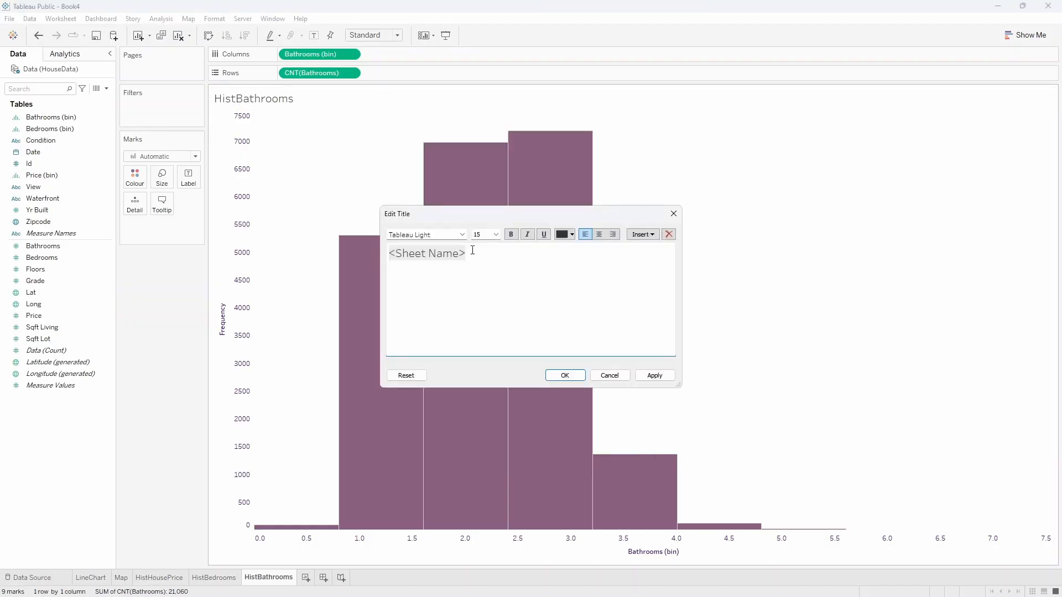
left_click_drag(470, 253, 348, 245)
type("Distribution of")
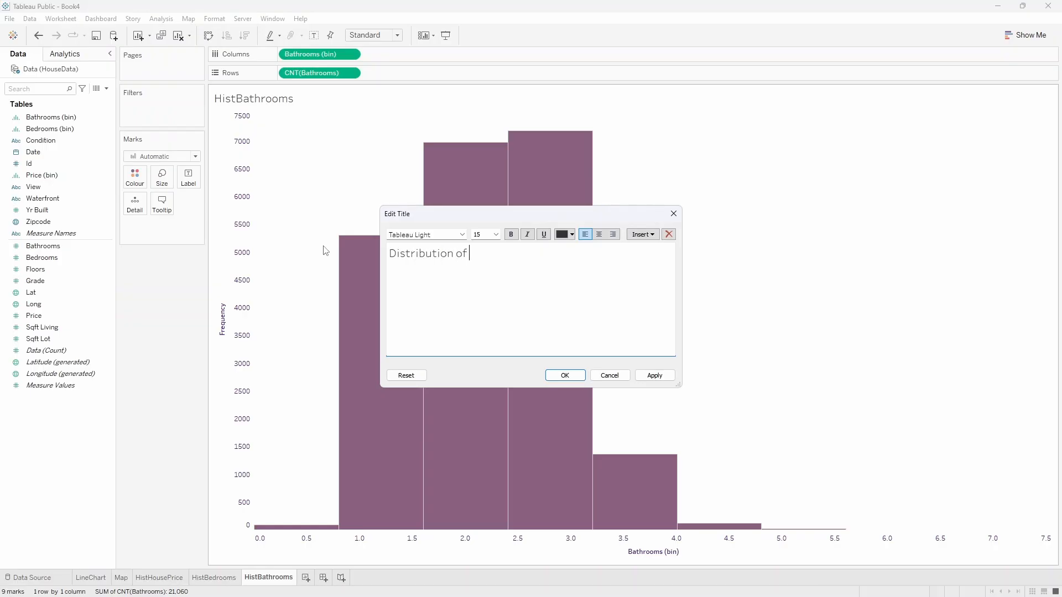
type(" Bathrooms")
left_click(568, 377)
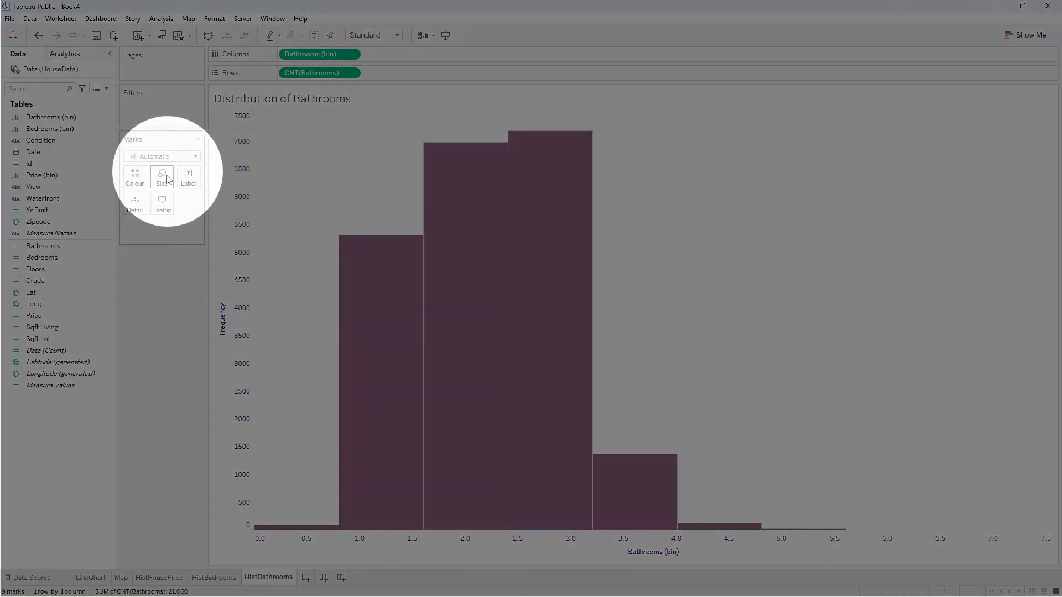
Change the label before the bathrooms count in the histogram's tooltip to "Frequency".
left_click(161, 203)
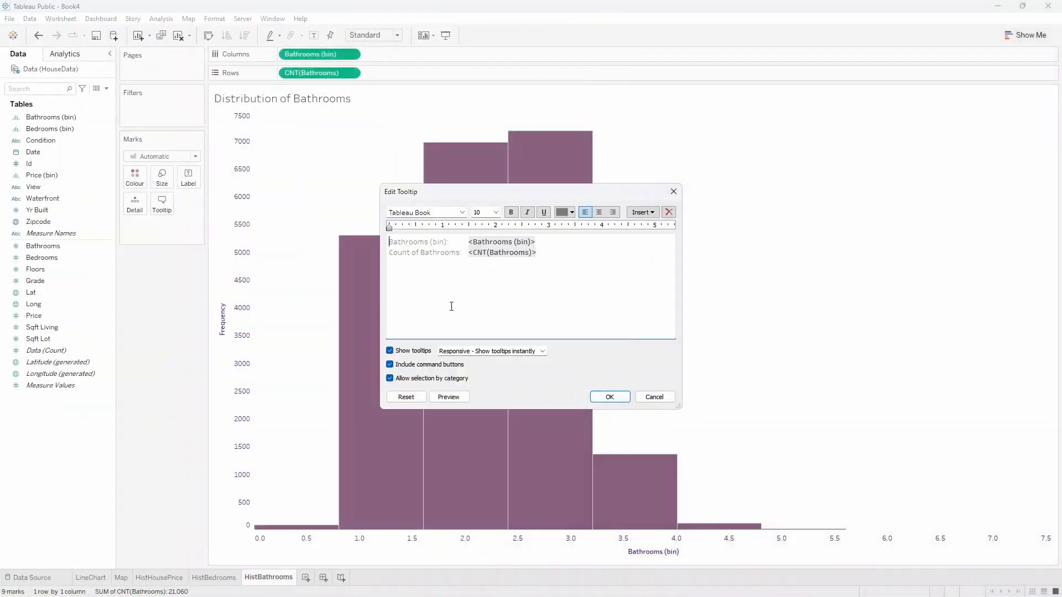
left_click_drag(459, 254, 357, 252)
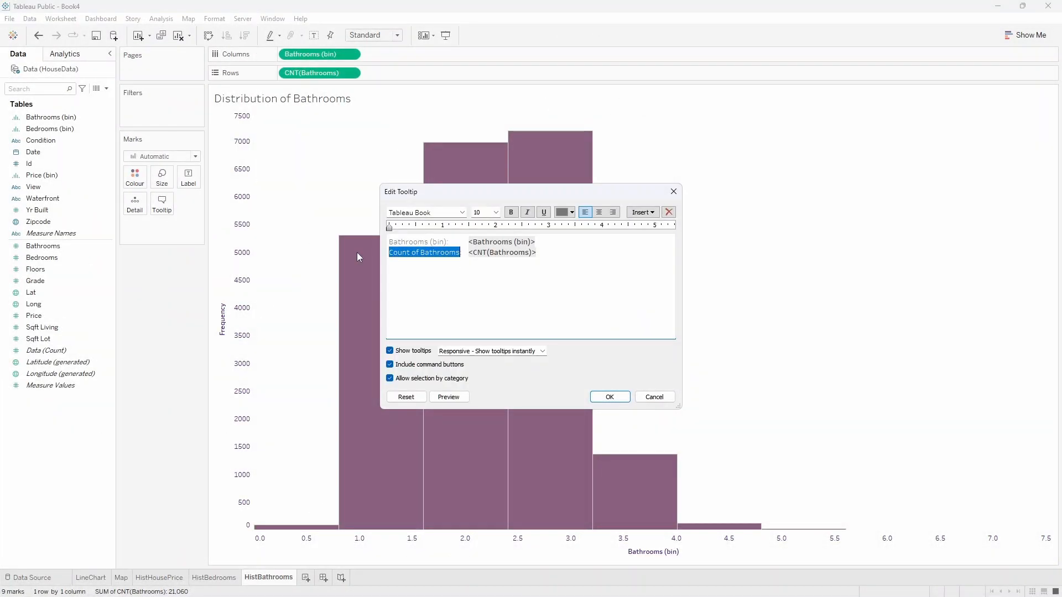
type("Frequency")
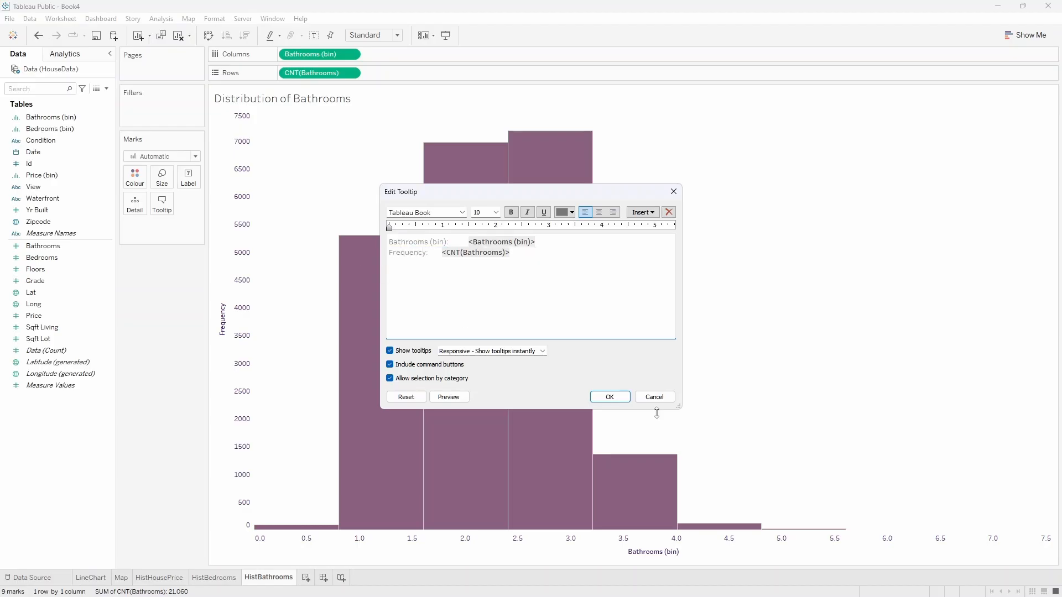
left_click(609, 396)
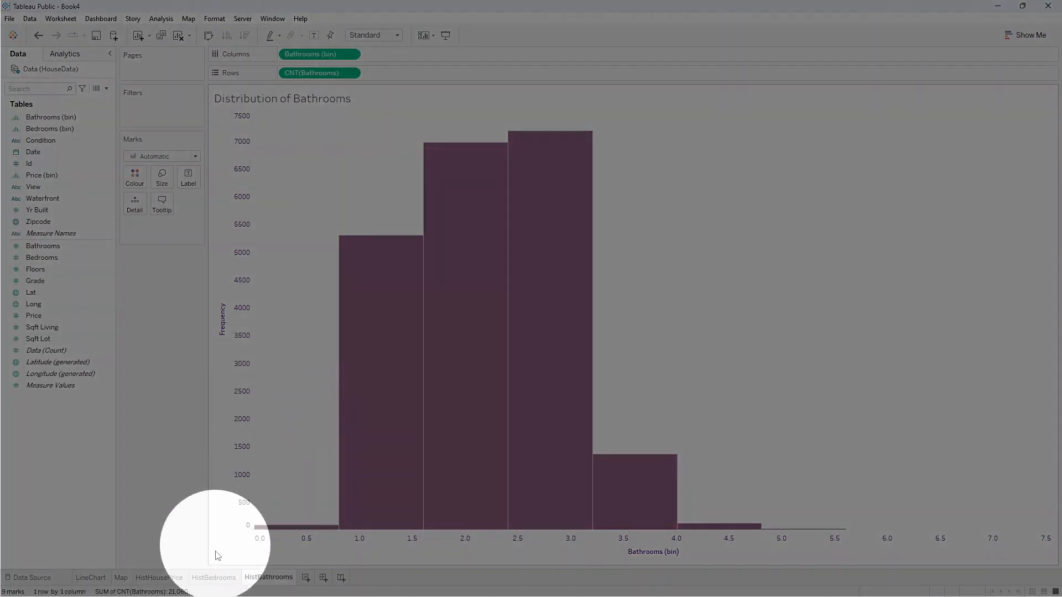
On the HistBedrooms worksheet, change the tooltip label before the bedrooms count to "Frequency".
left_click(213, 577)
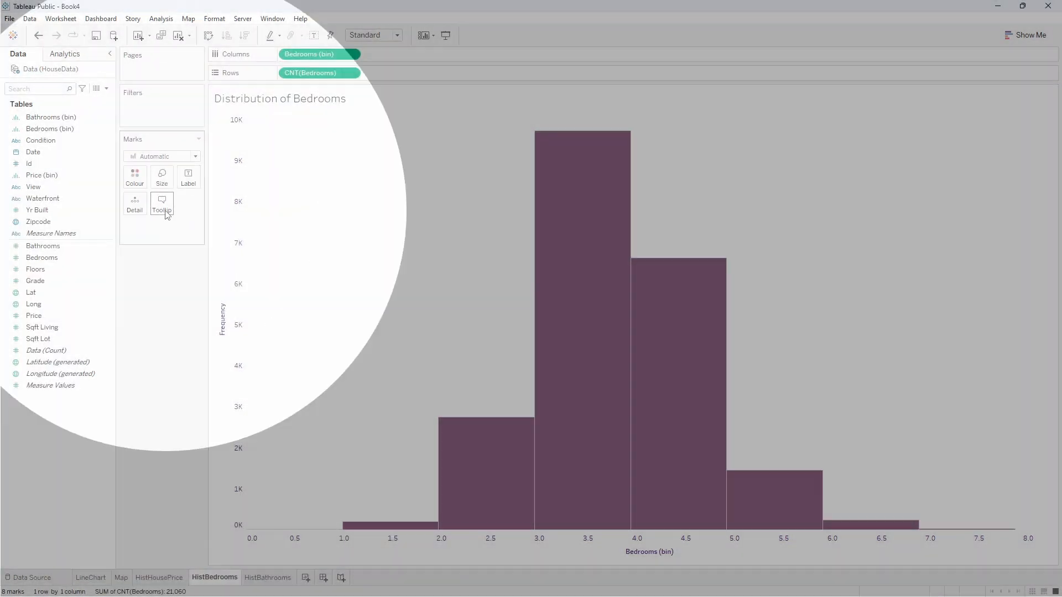
left_click(162, 203)
left_click_drag(455, 254, 371, 253)
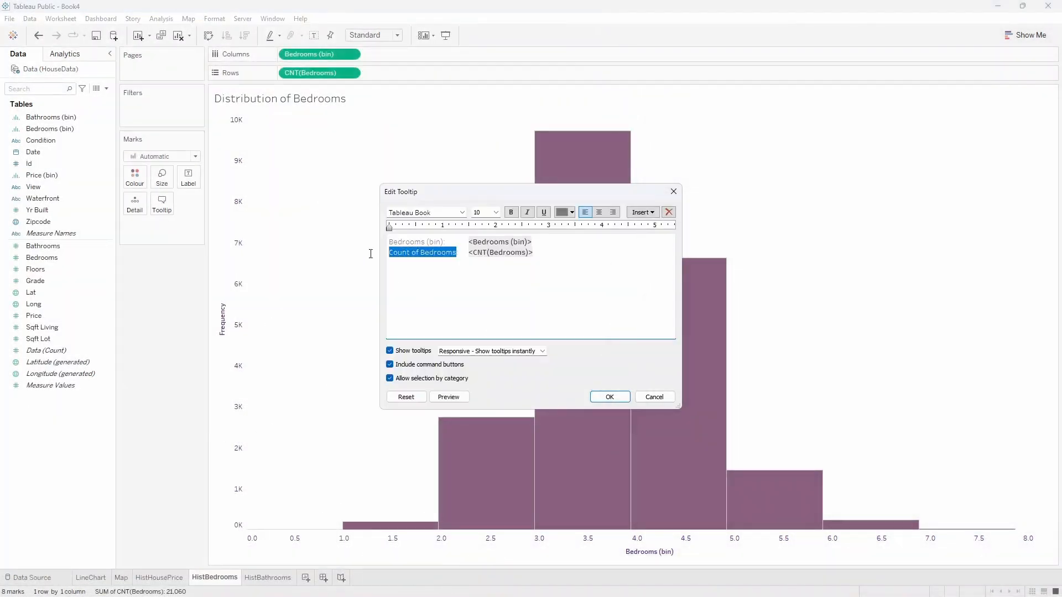
type("Frequency:")
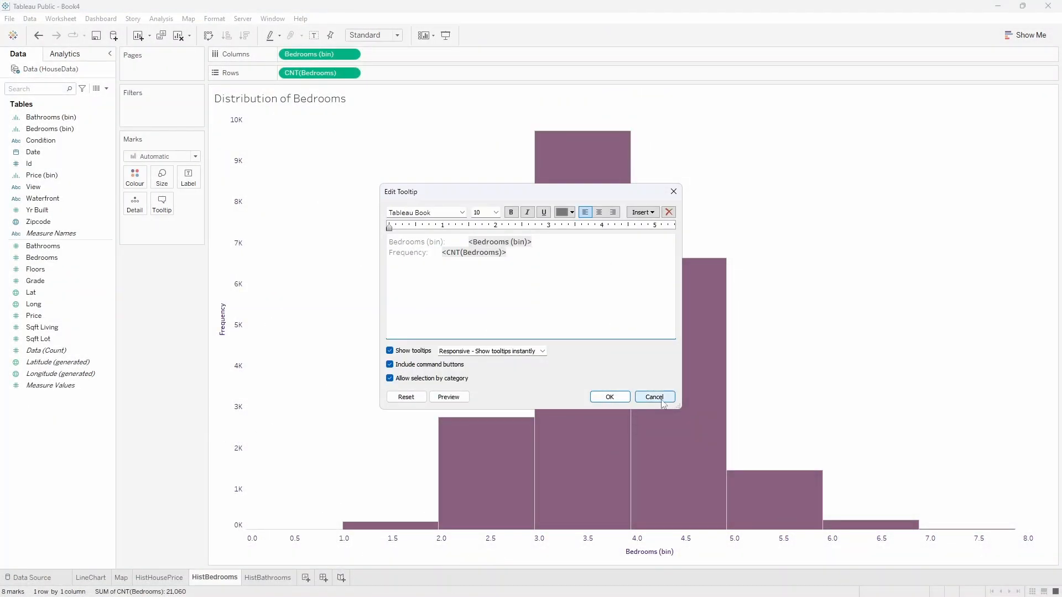
left_click(615, 397)
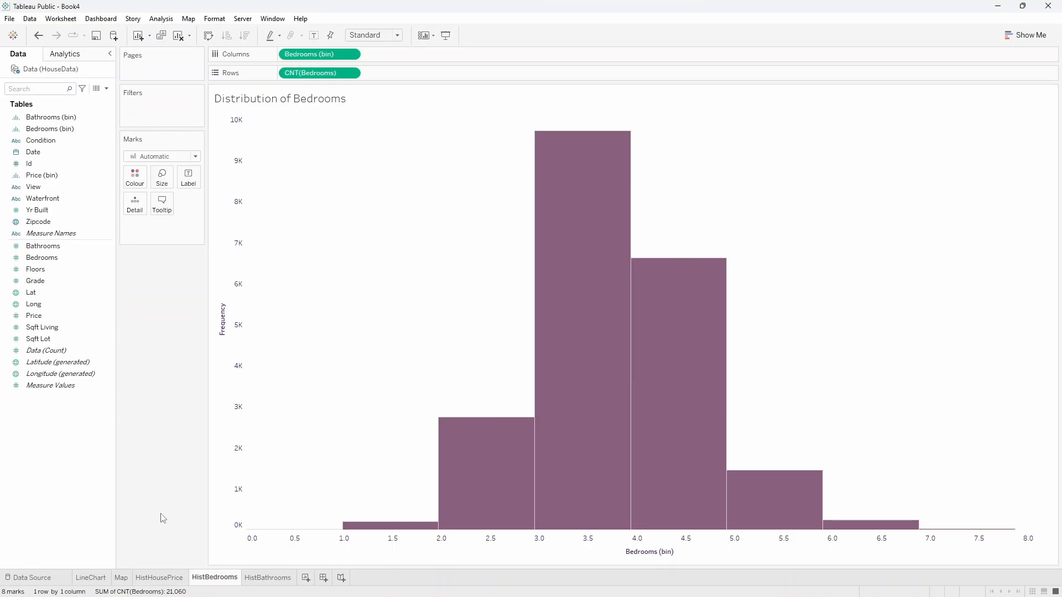
Add a new worksheet after HistBathrooms and name it "Heatmap".
left_click(253, 578)
mouse_move(364, 338)
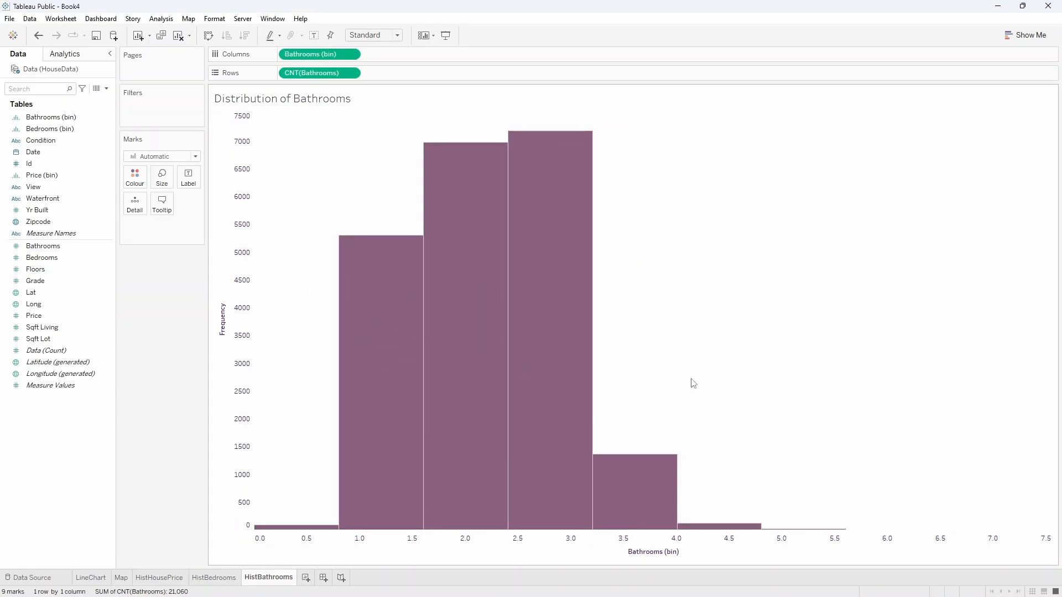
mouse_move(533, 370)
mouse_move(369, 403)
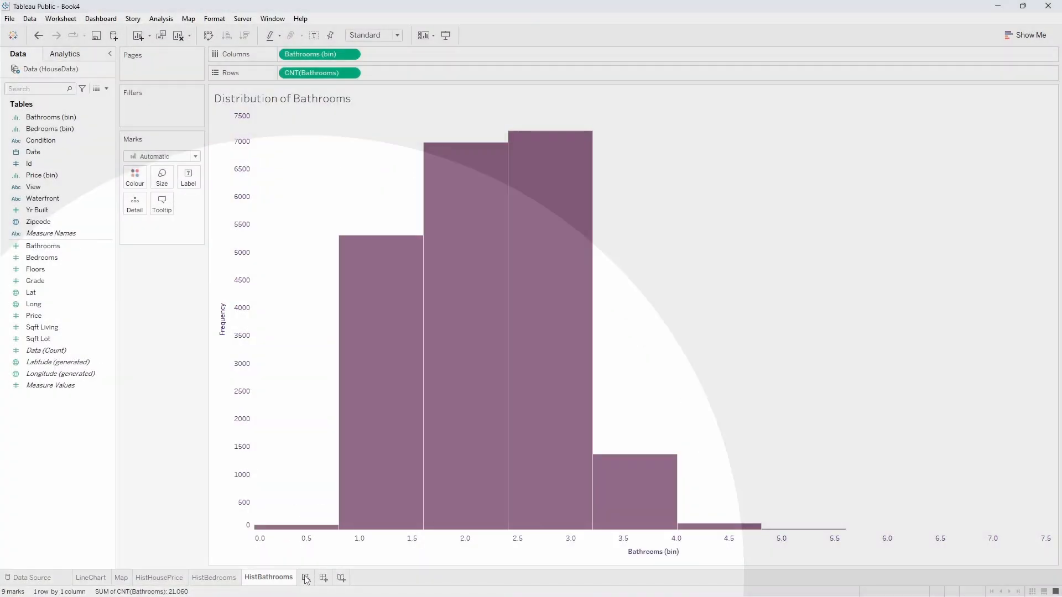
left_click(306, 577)
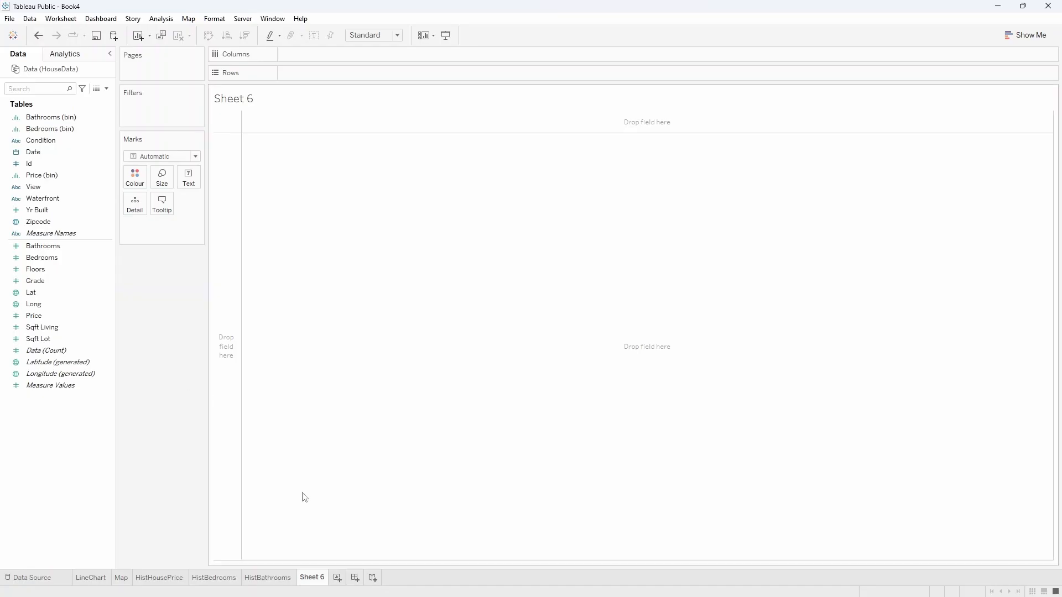
double_click(313, 576)
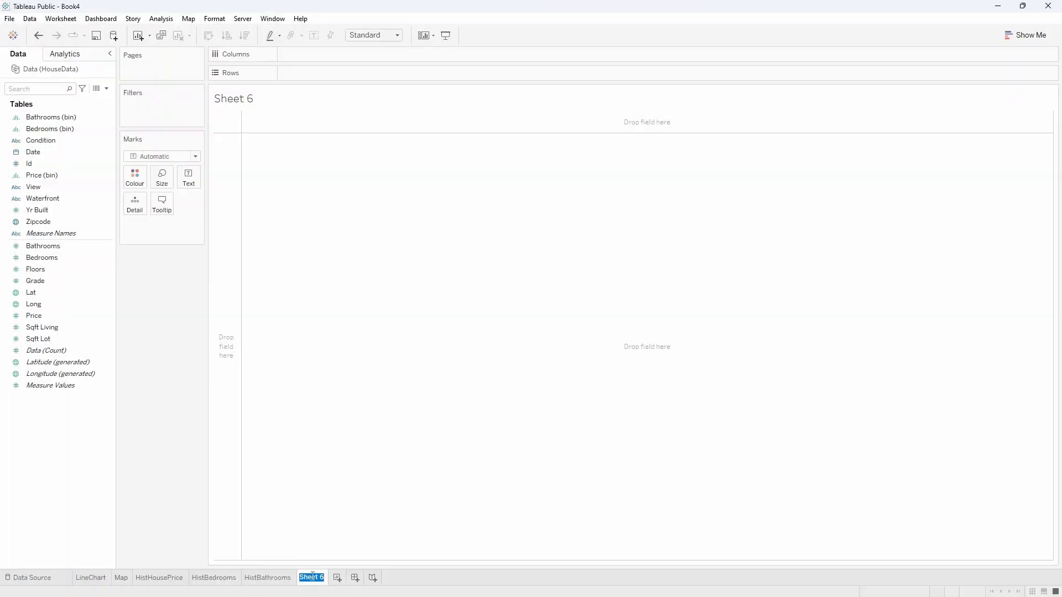
type("Heatmap")
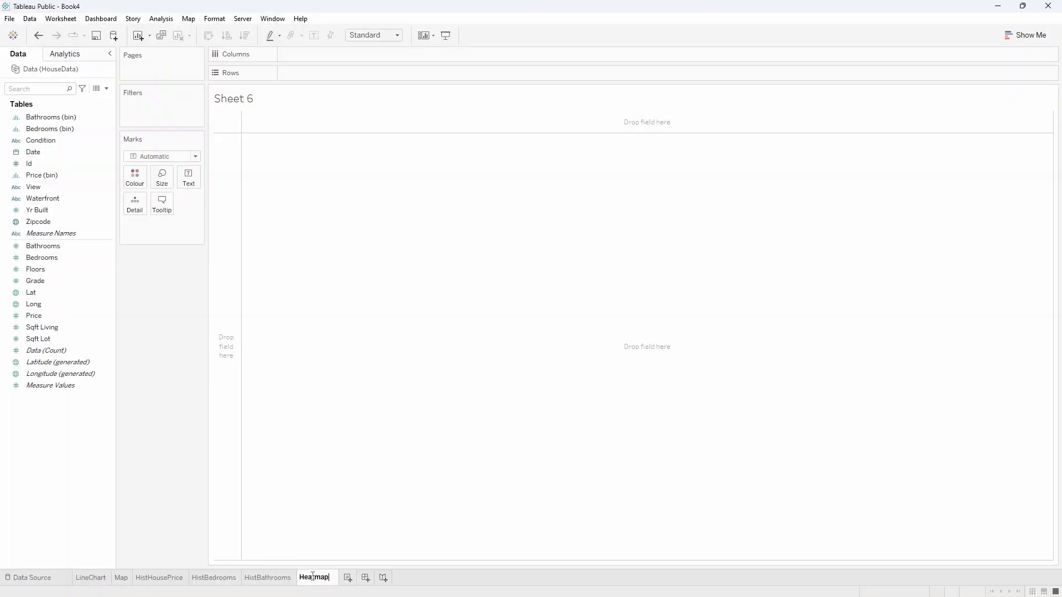
key("Return")
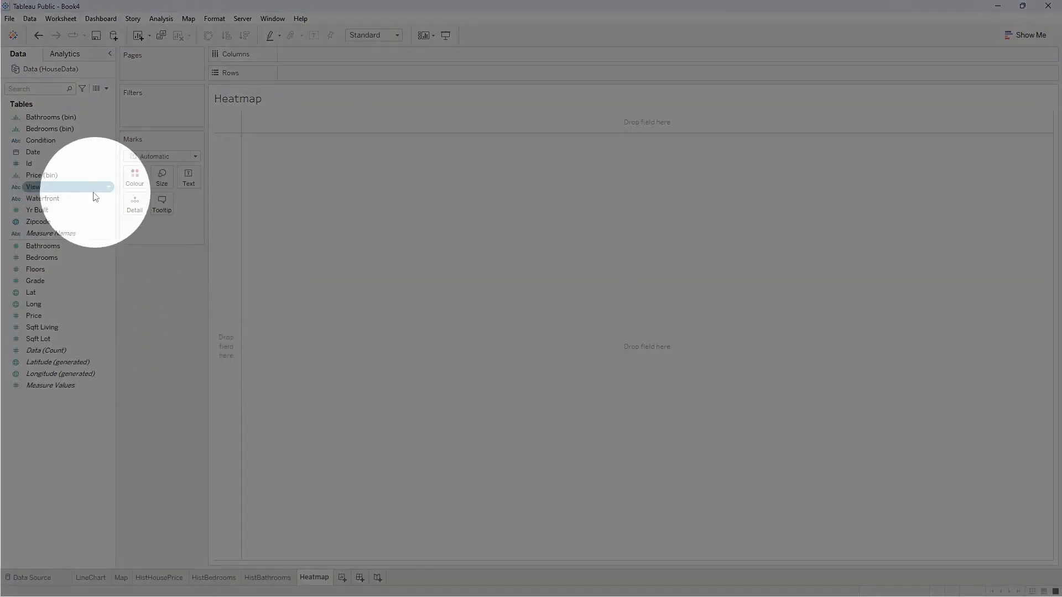
Lay out the heatmap with View as the rows and Condition as the columns.
left_click_drag(46, 189, 292, 76)
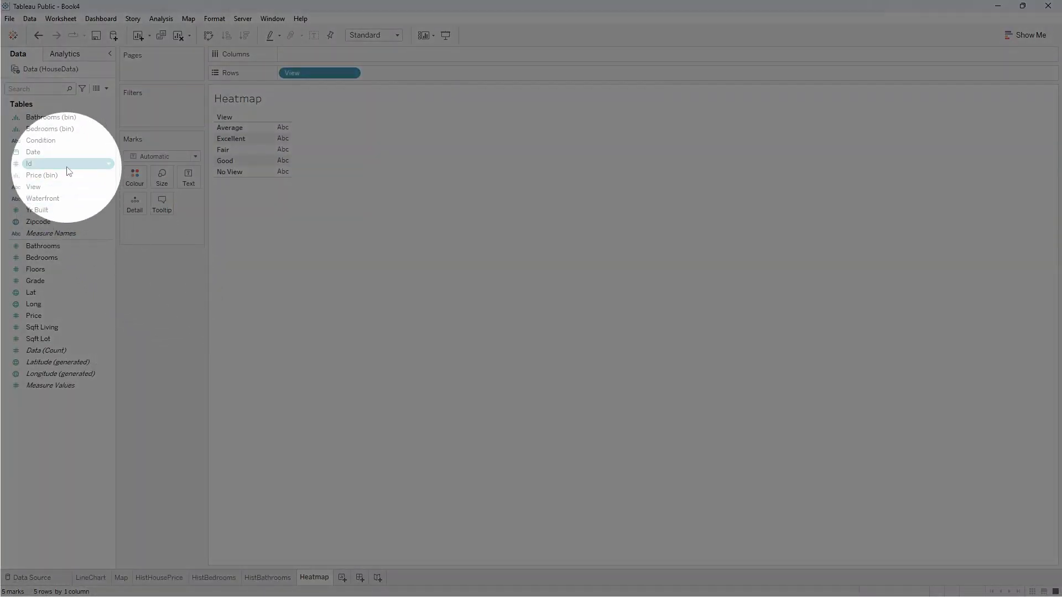
left_click_drag(61, 141, 311, 55)
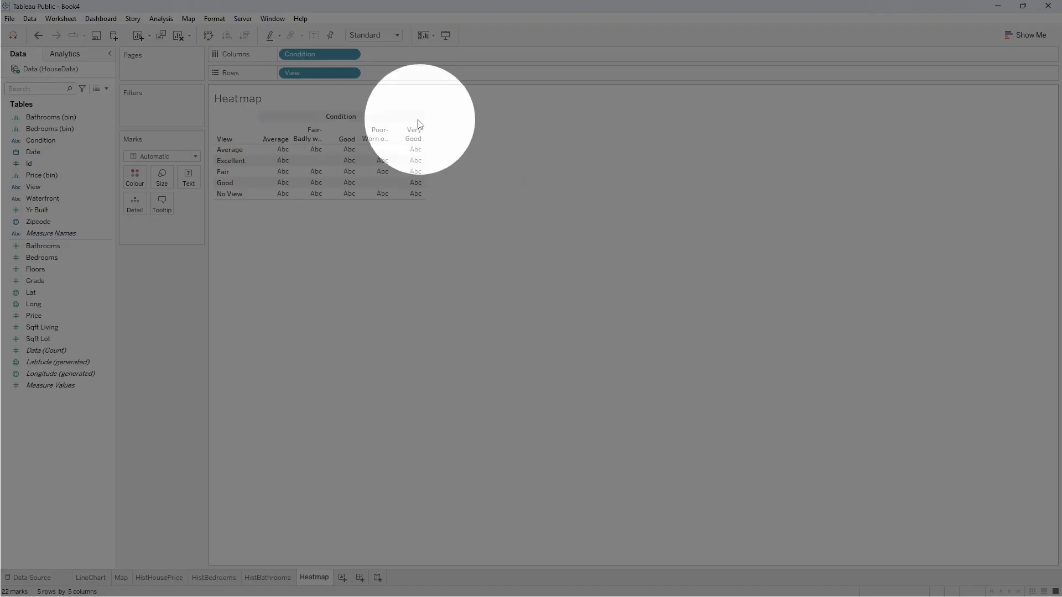
Sort the View rows manually in the order Excellent, Good, Average, Fair, No View.
left_click(351, 73)
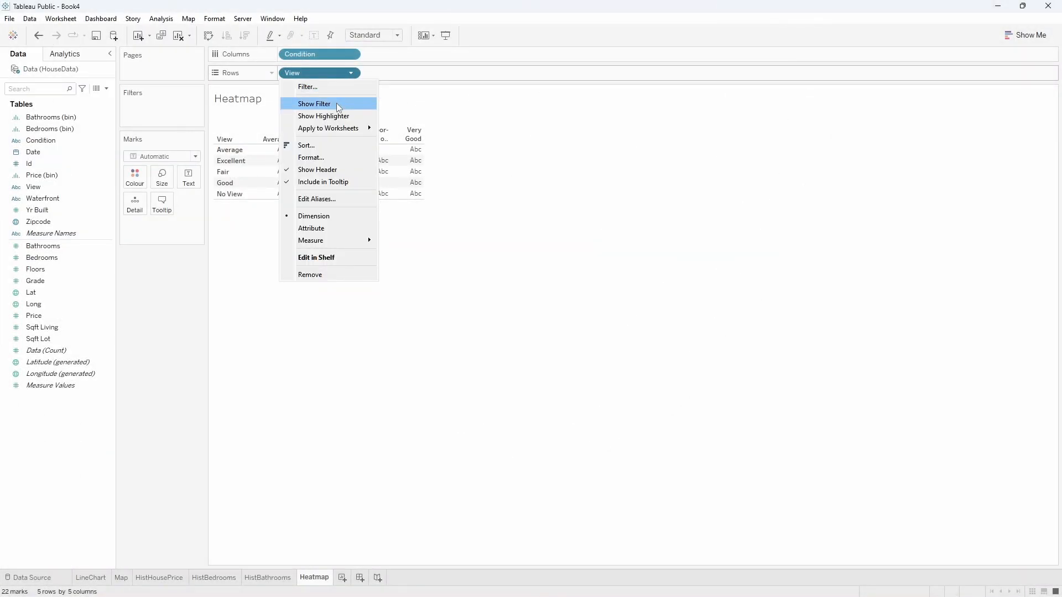
left_click(329, 145)
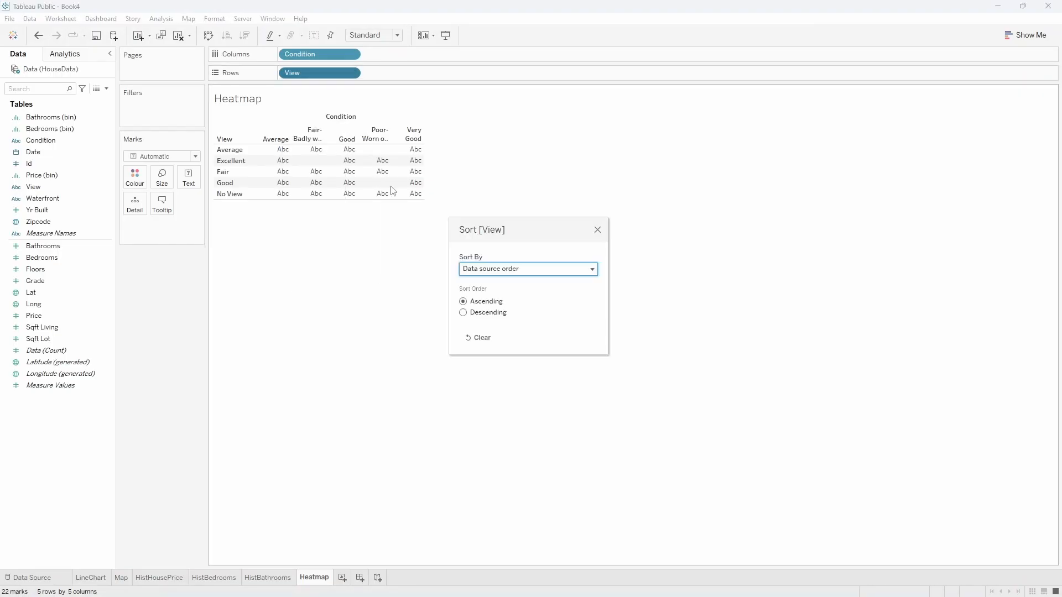
left_click(481, 273)
left_click(494, 310)
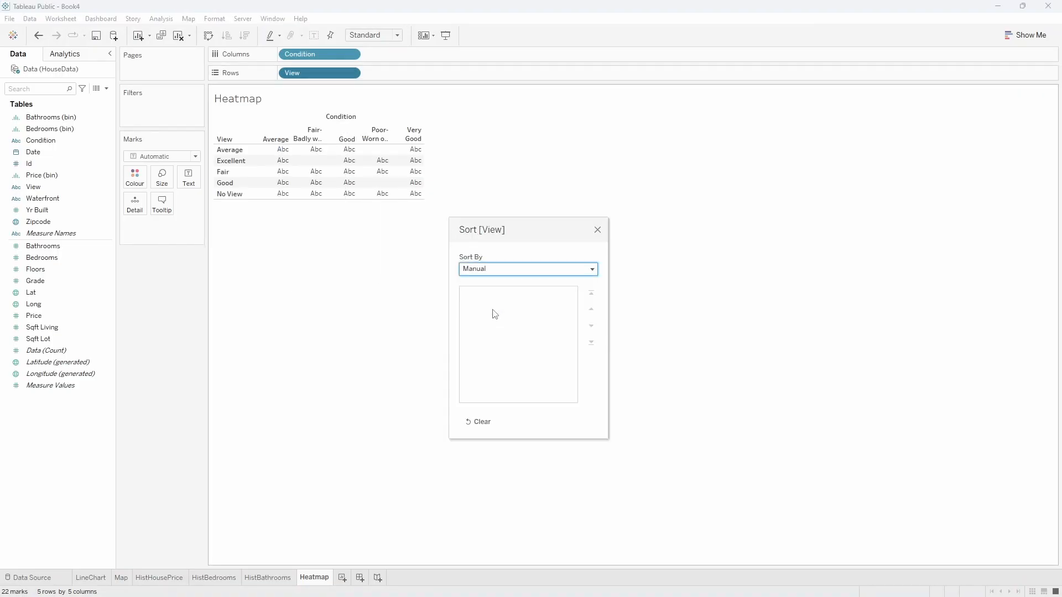
left_click(489, 337)
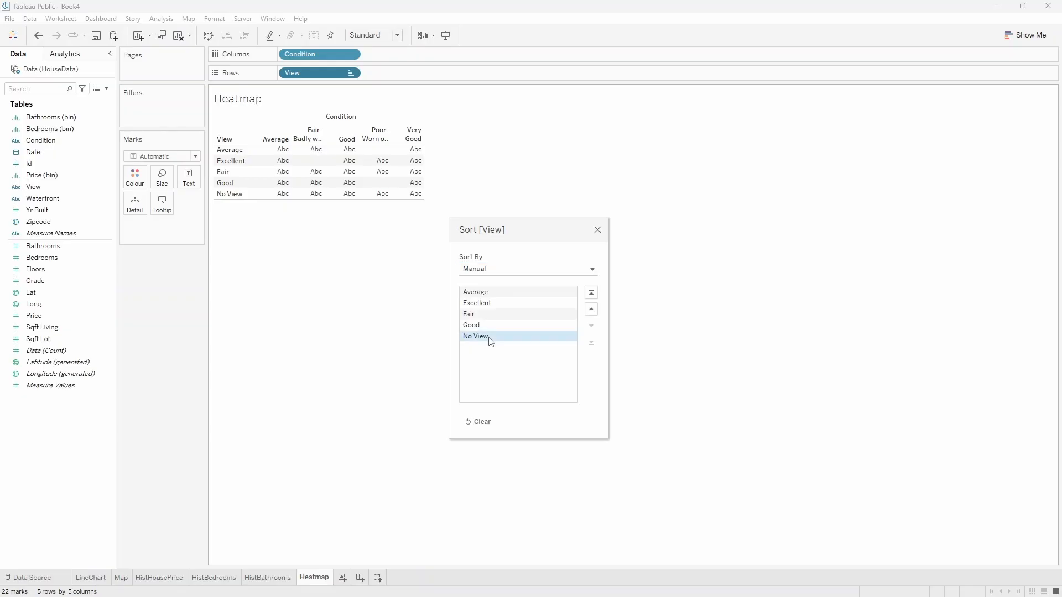
left_click(492, 315)
left_click(589, 326)
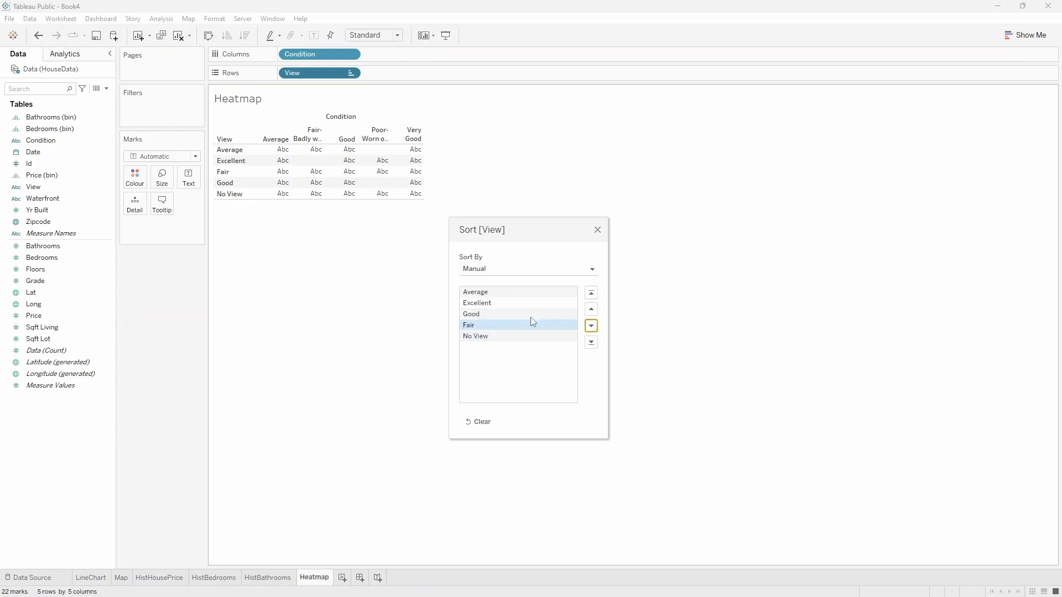
left_click(528, 315)
left_click(590, 309)
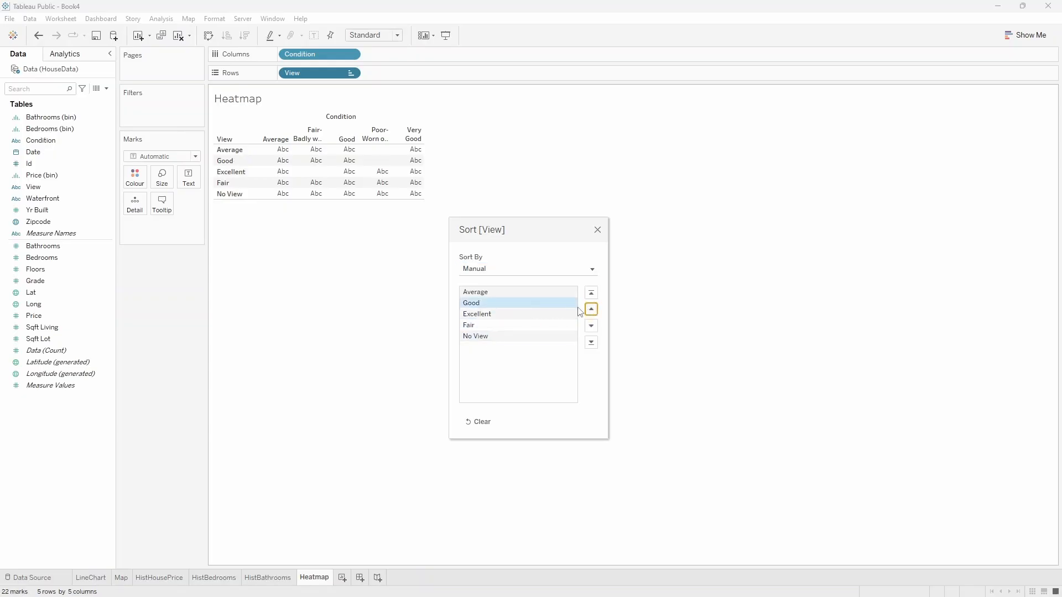
left_click(522, 293)
double_click(590, 327)
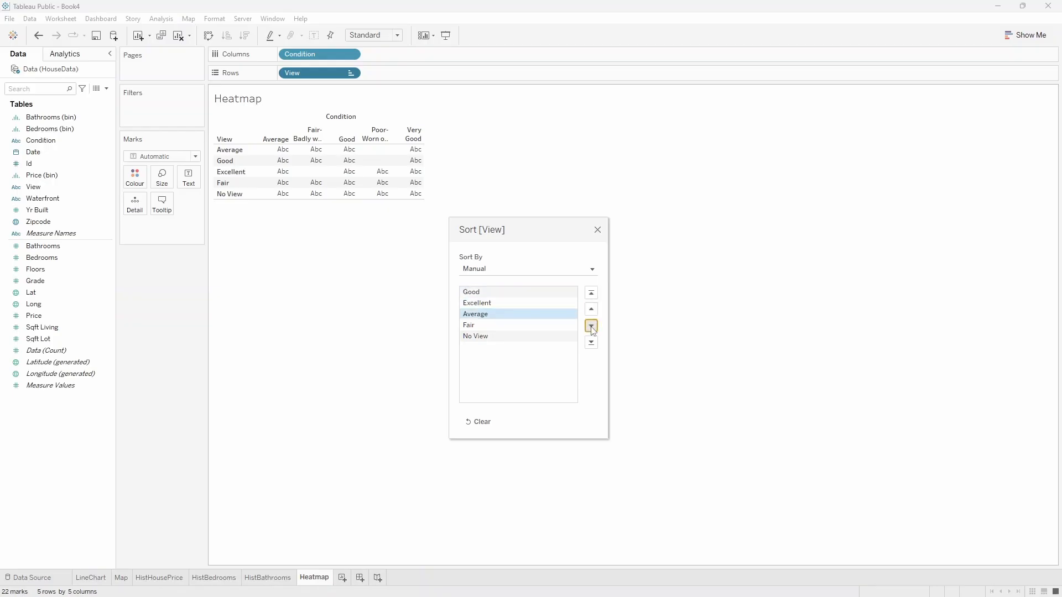
left_click(516, 304)
left_click(590, 308)
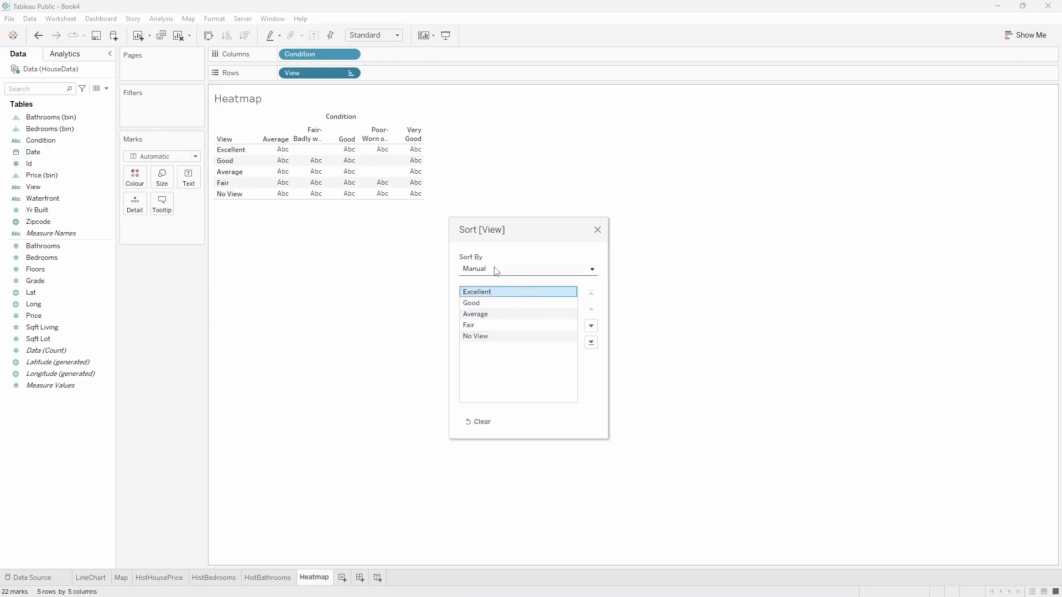
left_click(597, 231)
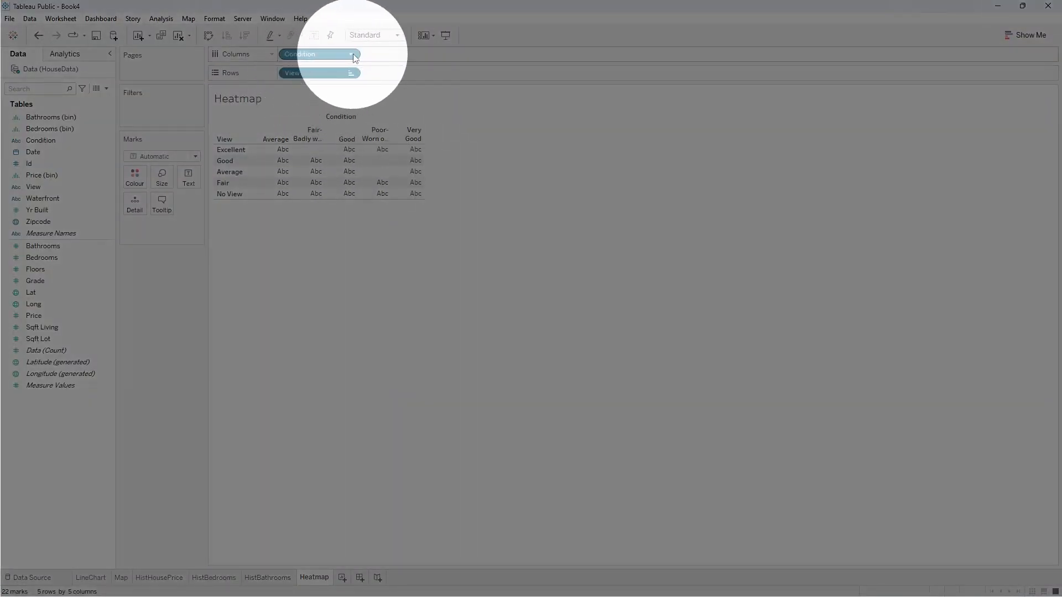
Sort the Condition columns manually in the order Poor- Worn out, Fair- Badly worn, Average, Good, Very Good.
left_click(350, 55)
left_click(306, 126)
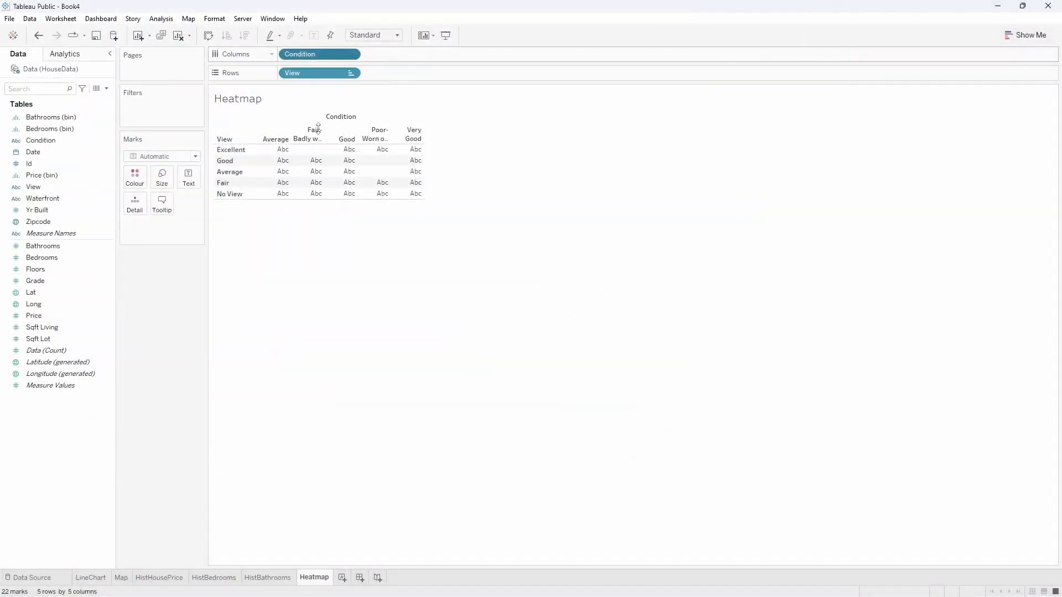
left_click(520, 273)
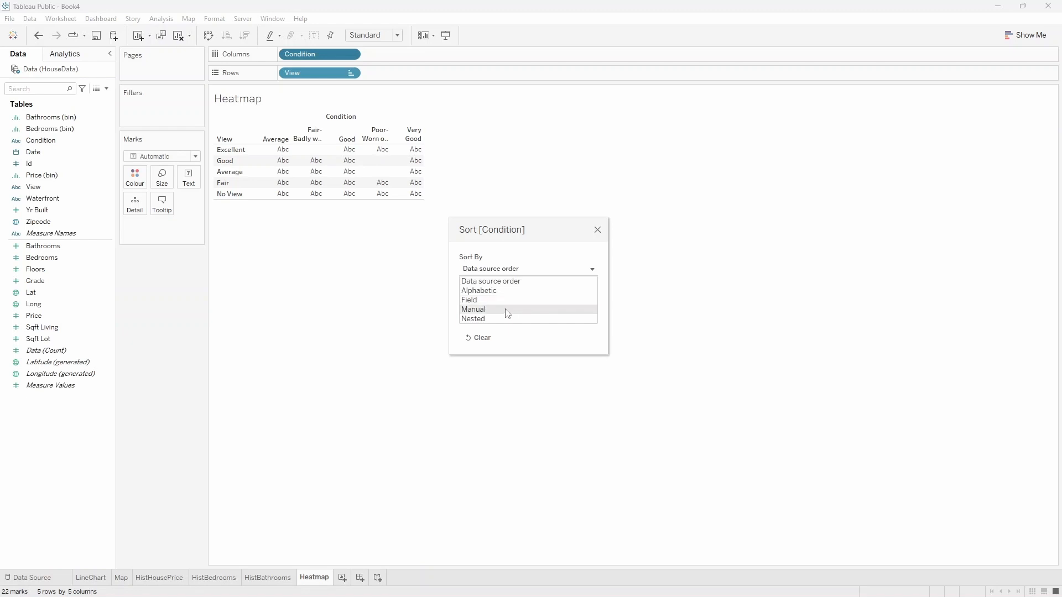
left_click(505, 309)
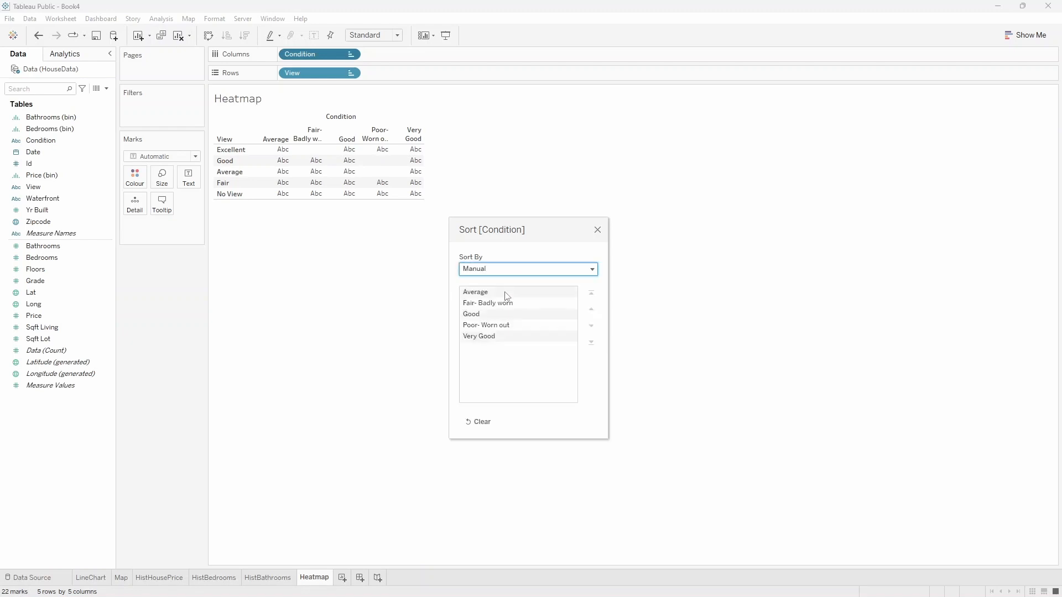
left_click(504, 339)
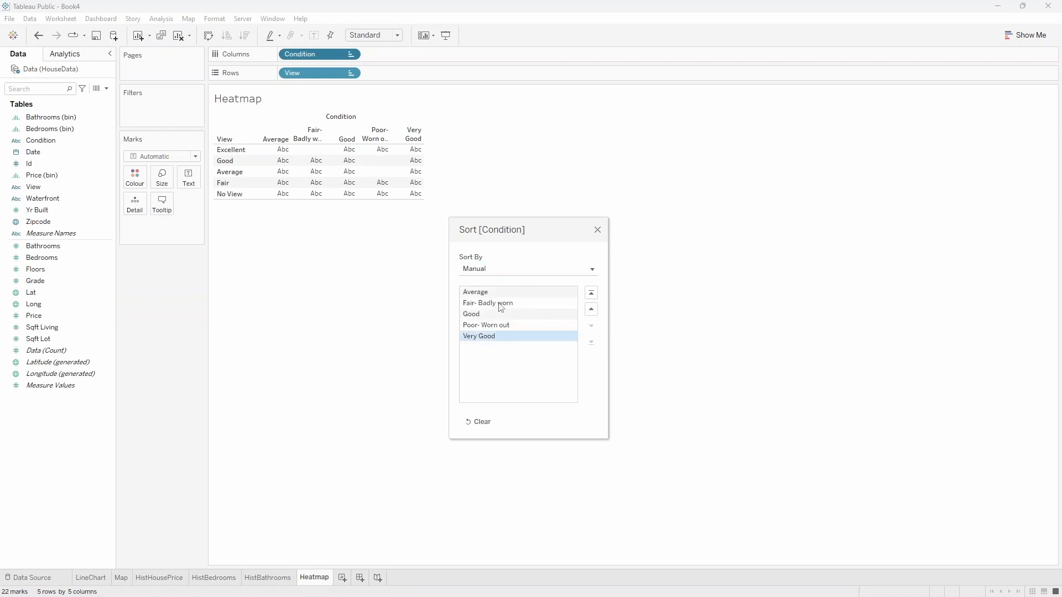
left_click(500, 326)
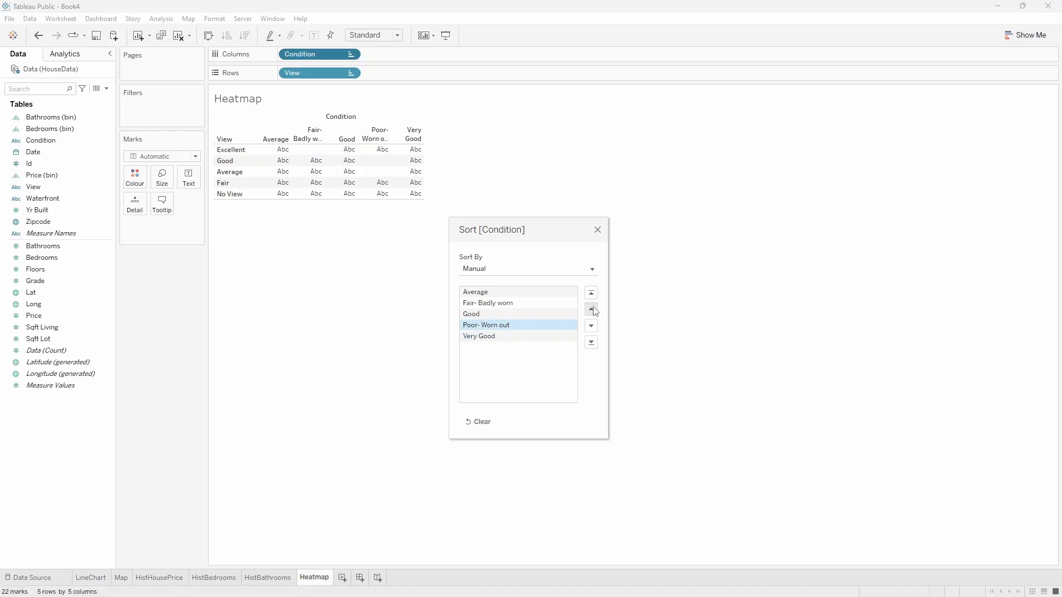
left_click(591, 293)
left_click(497, 303)
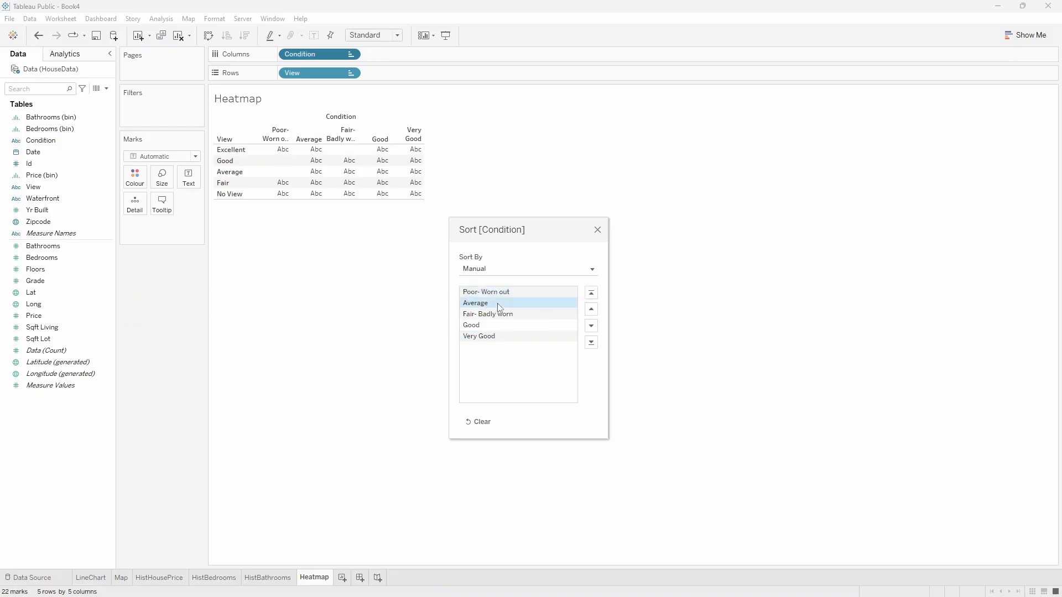
left_click(590, 327)
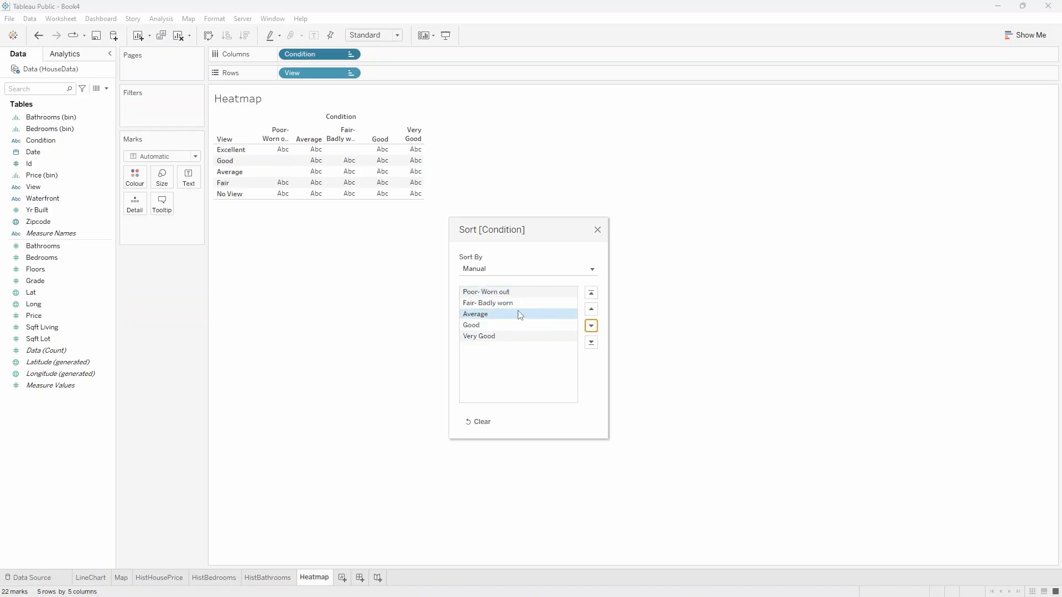
left_click(597, 230)
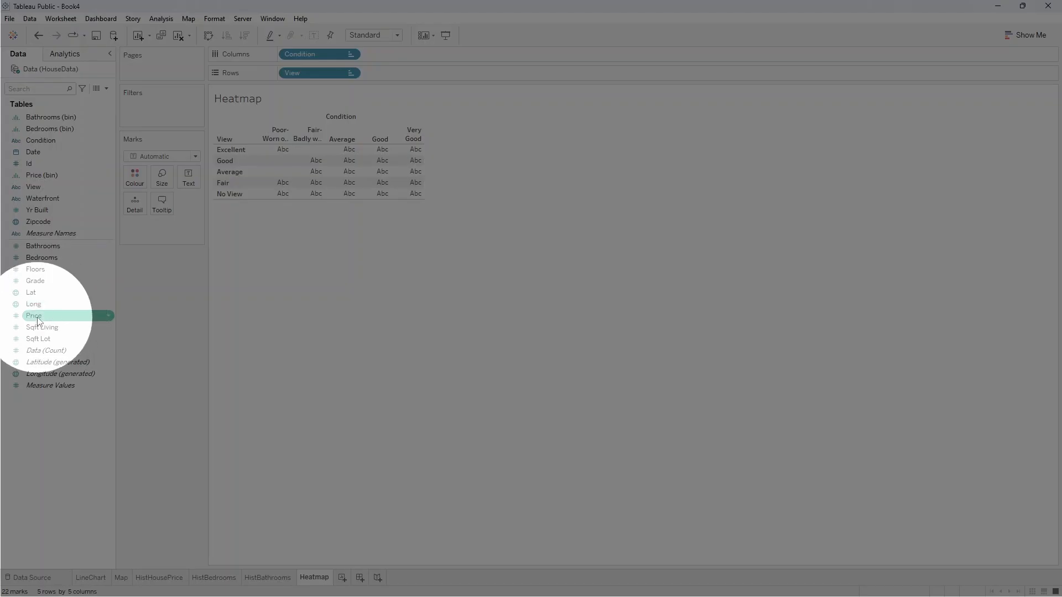
Colour the heatmap cells by average Price and label them with the average Price as well.
left_click_drag(39, 320, 142, 187)
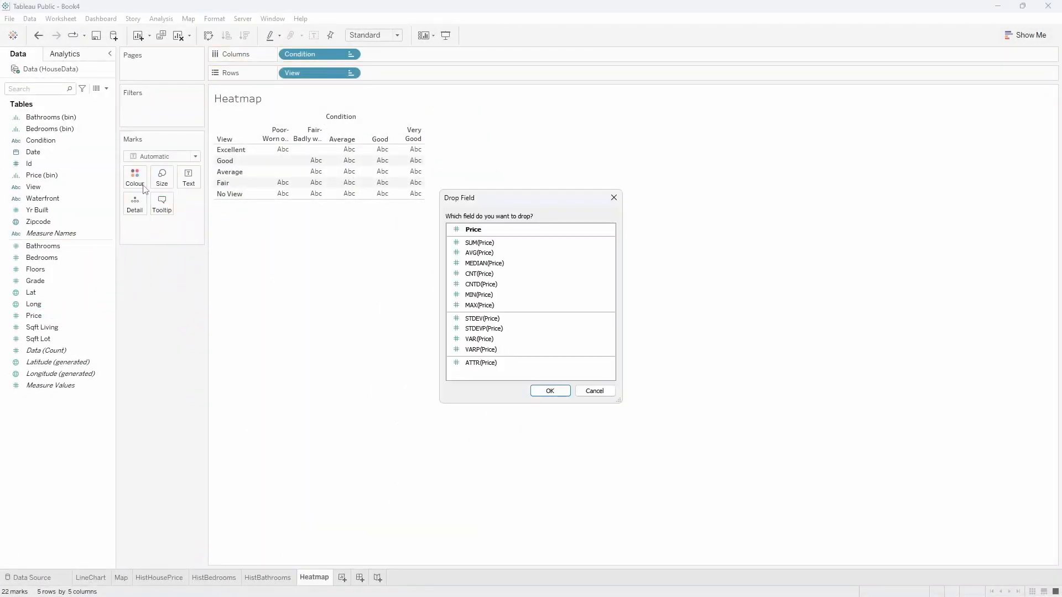
left_click(451, 253)
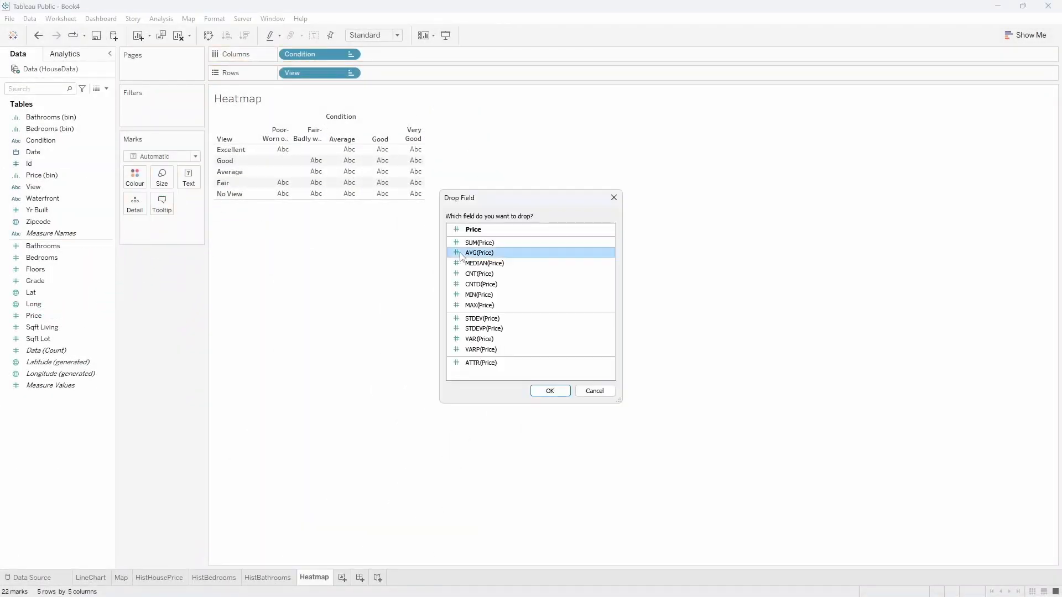
left_click(550, 390)
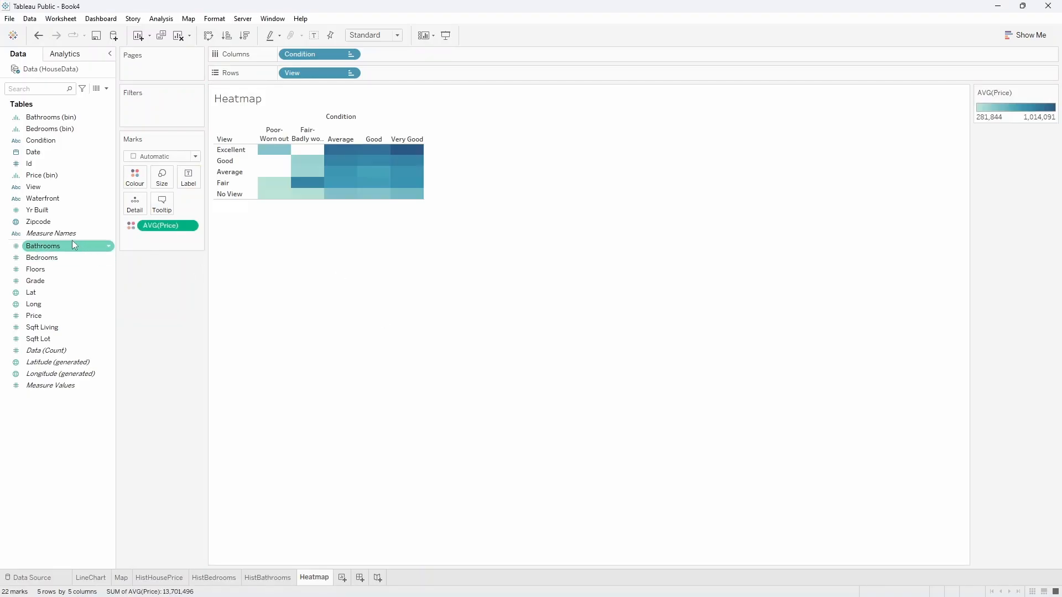
left_click_drag(39, 316, 192, 180)
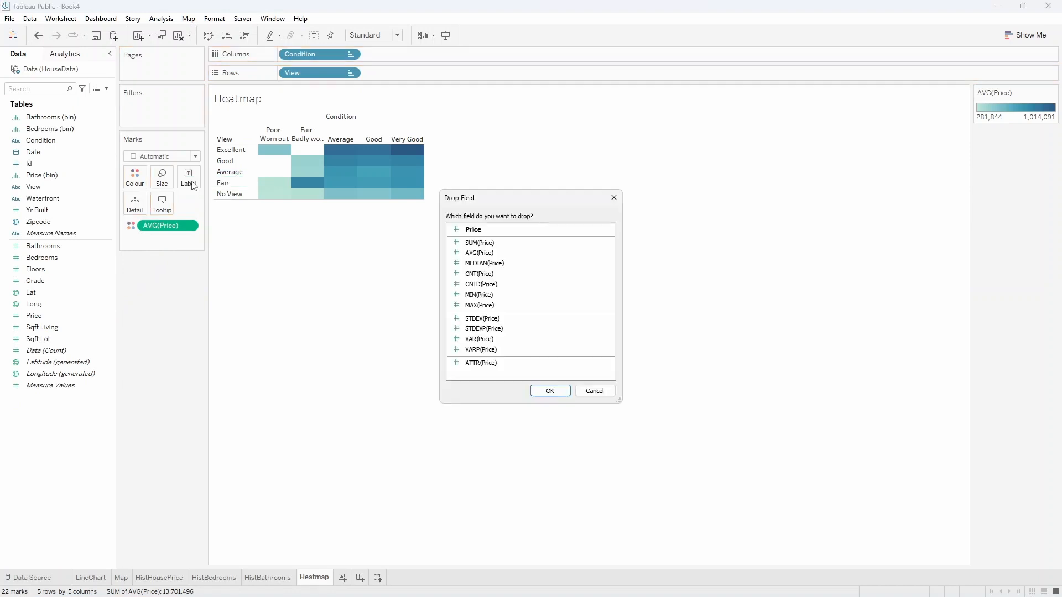
left_click(497, 253)
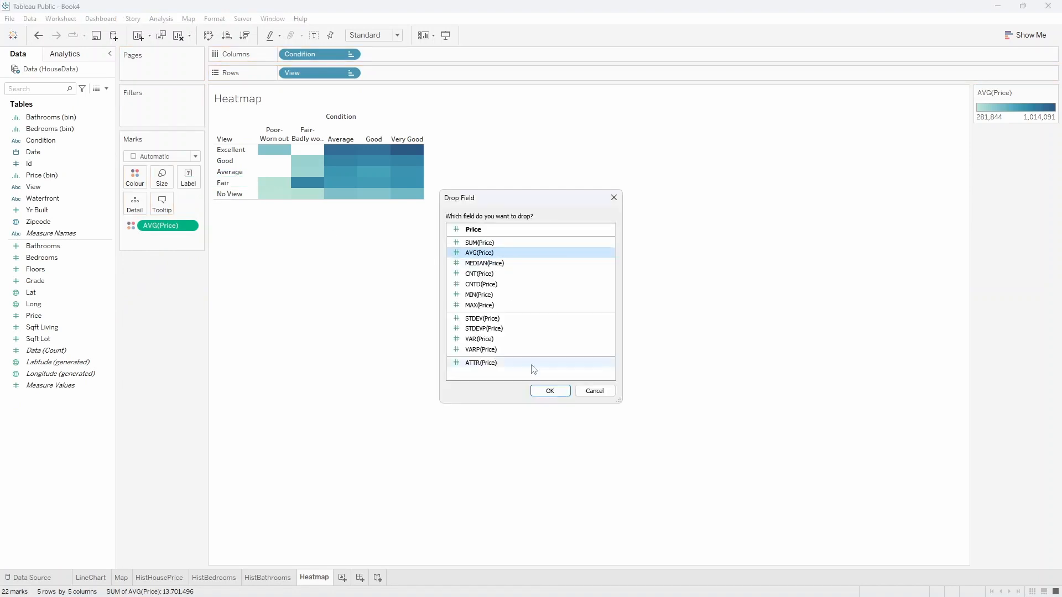
left_click(542, 391)
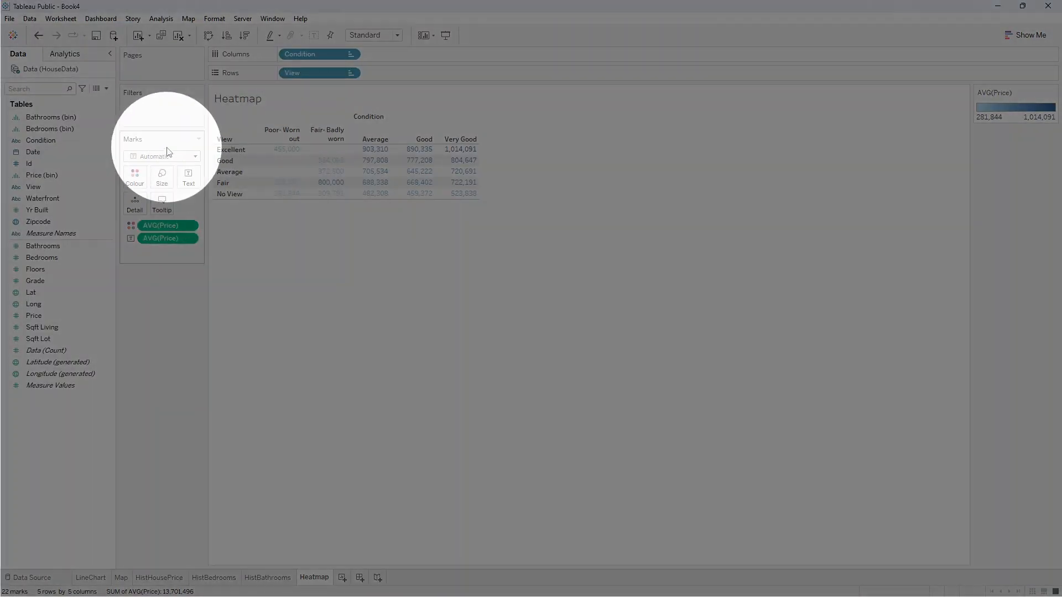
Change the heatmap's mark type to Square and apply the Purple palette to its average Price colours.
left_click(166, 157)
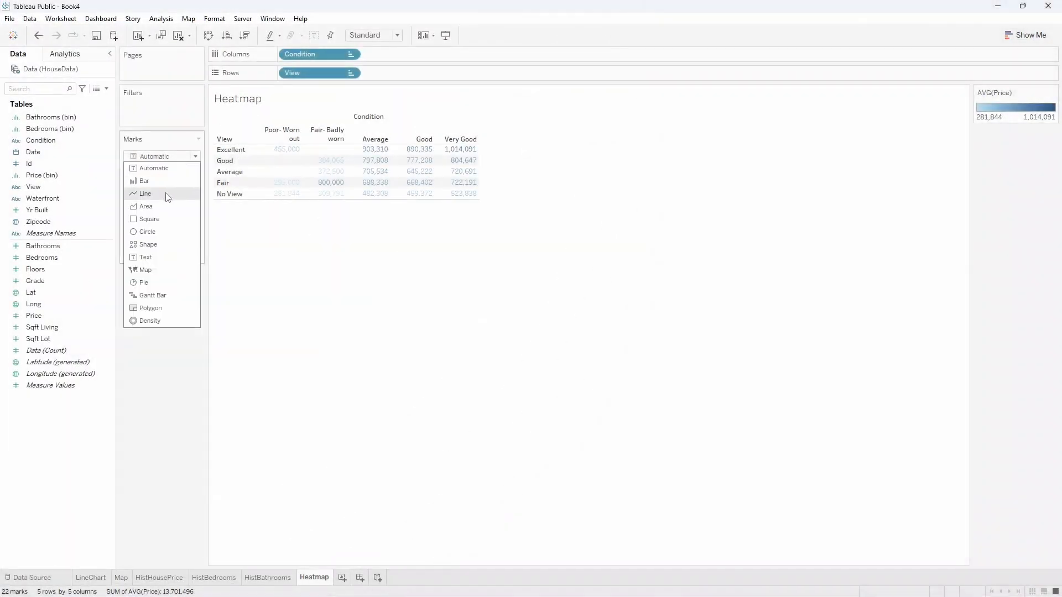
left_click(152, 219)
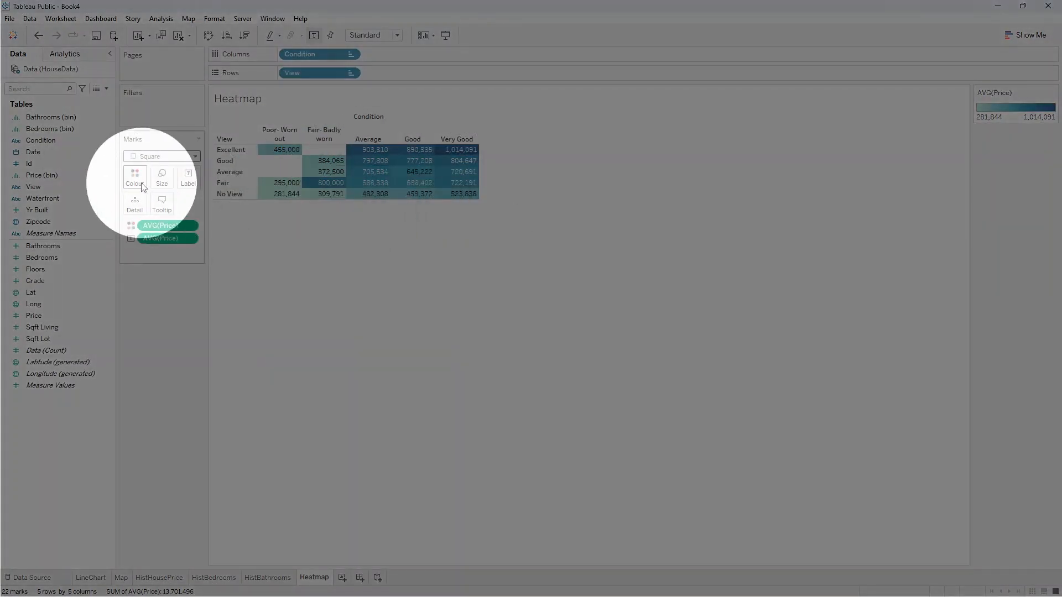
left_click(139, 180)
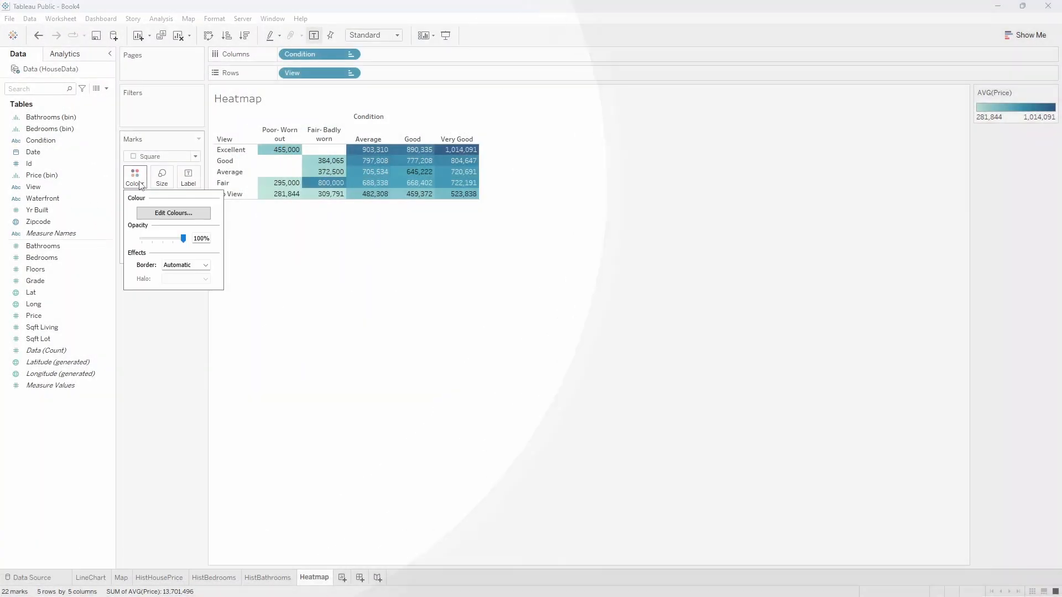
left_click(154, 214)
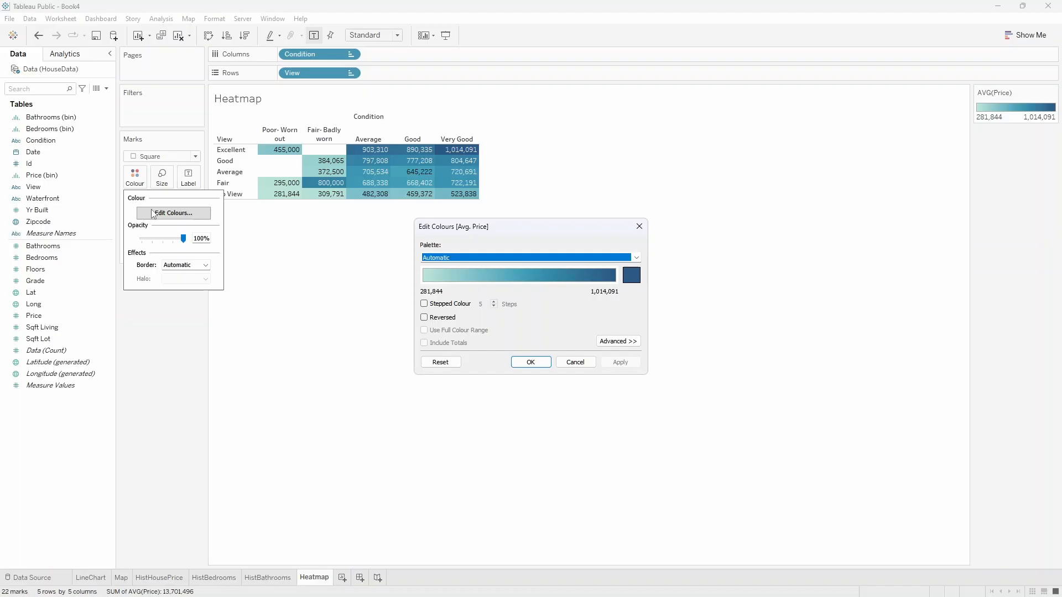
left_click(528, 264)
left_click(473, 310)
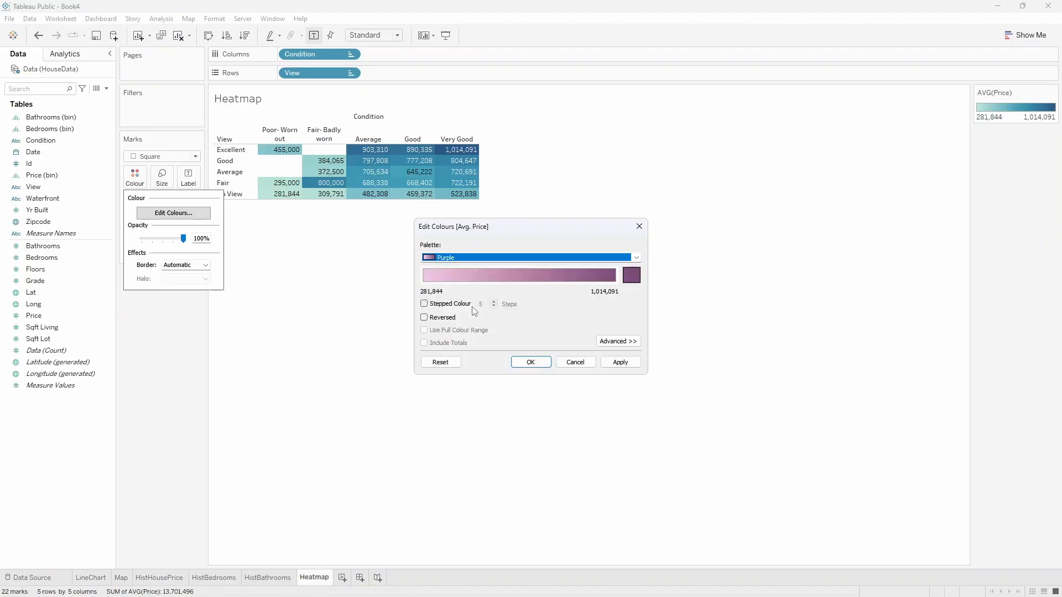
left_click(531, 362)
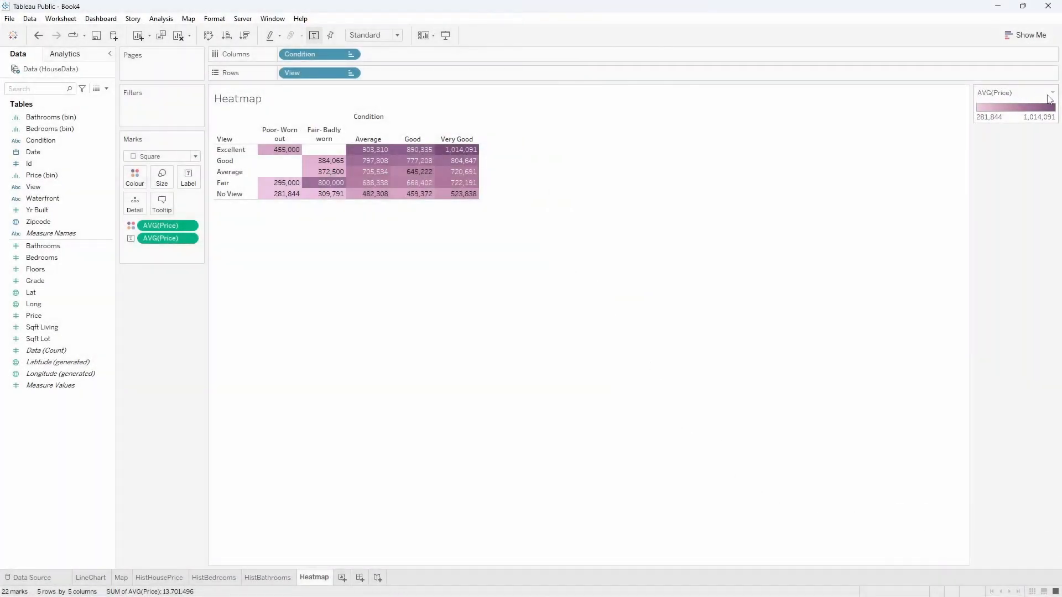
Hide the AVG(Price) colour legend and the field labels for both the heatmap's columns and rows.
left_click(1052, 92)
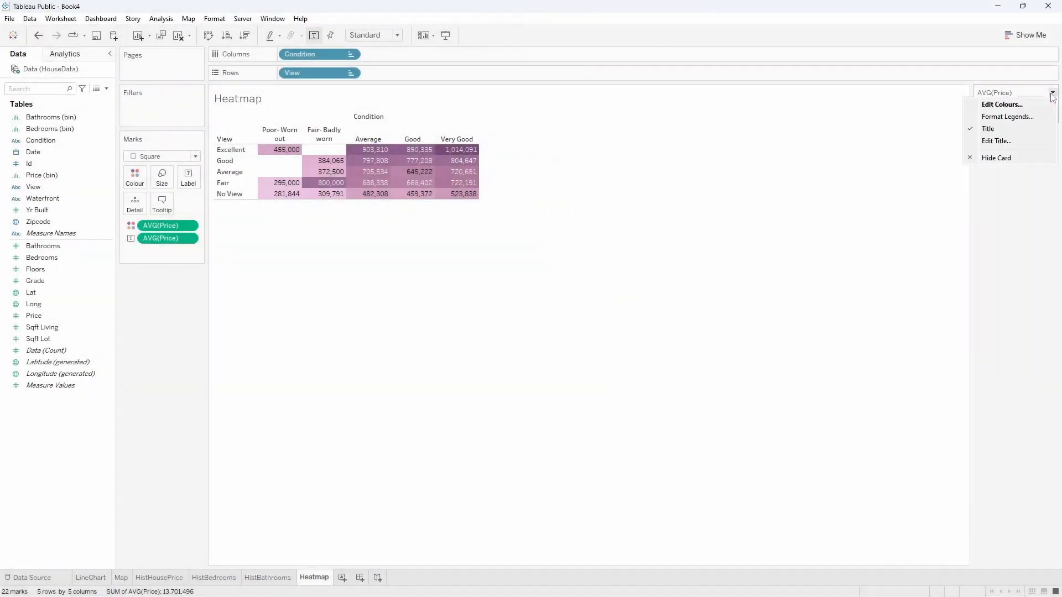
left_click(1010, 155)
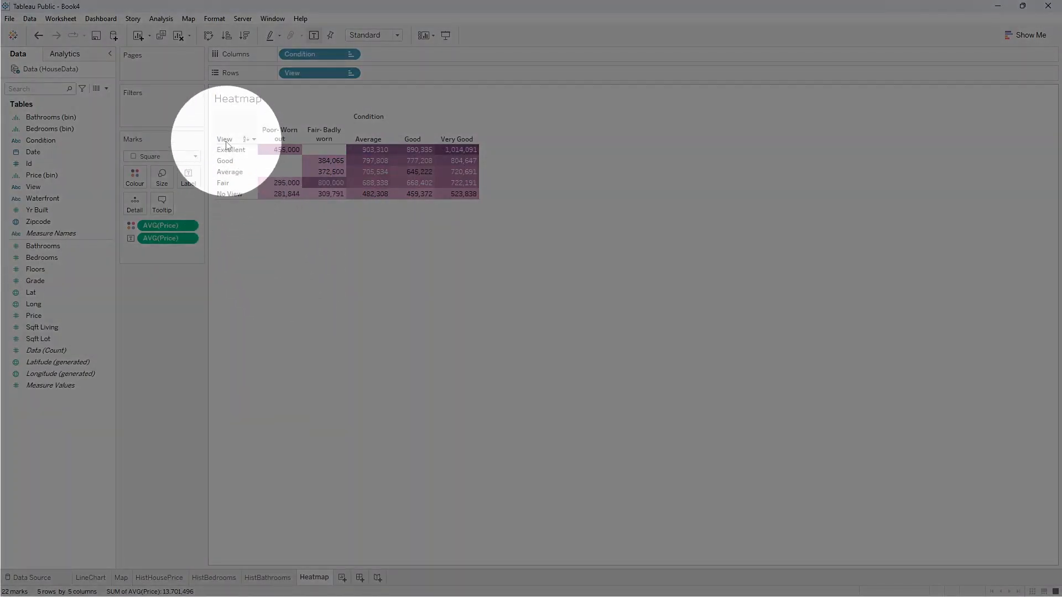
right_click(370, 119)
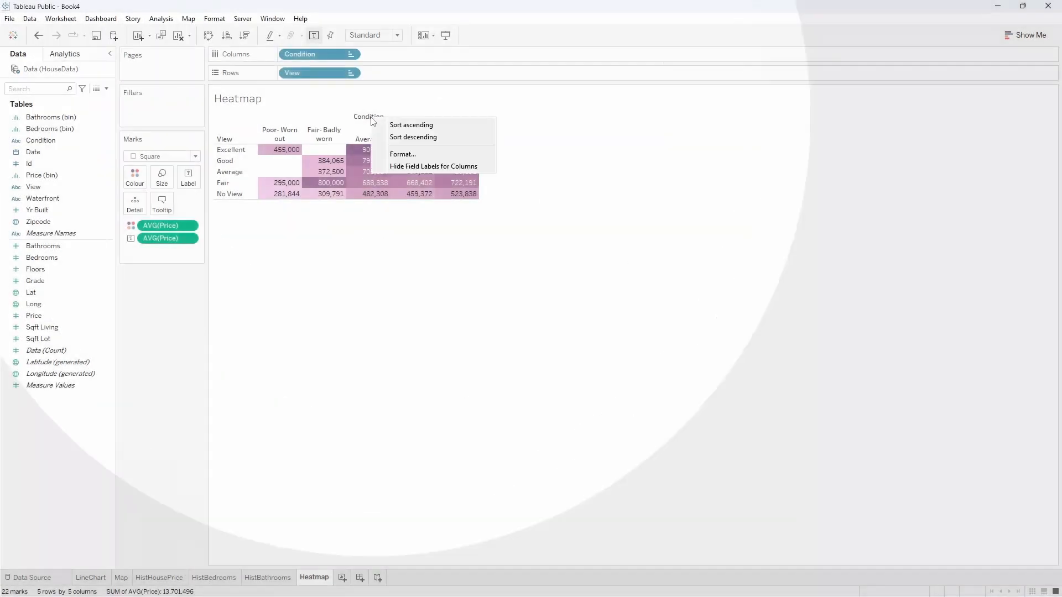
left_click(396, 166)
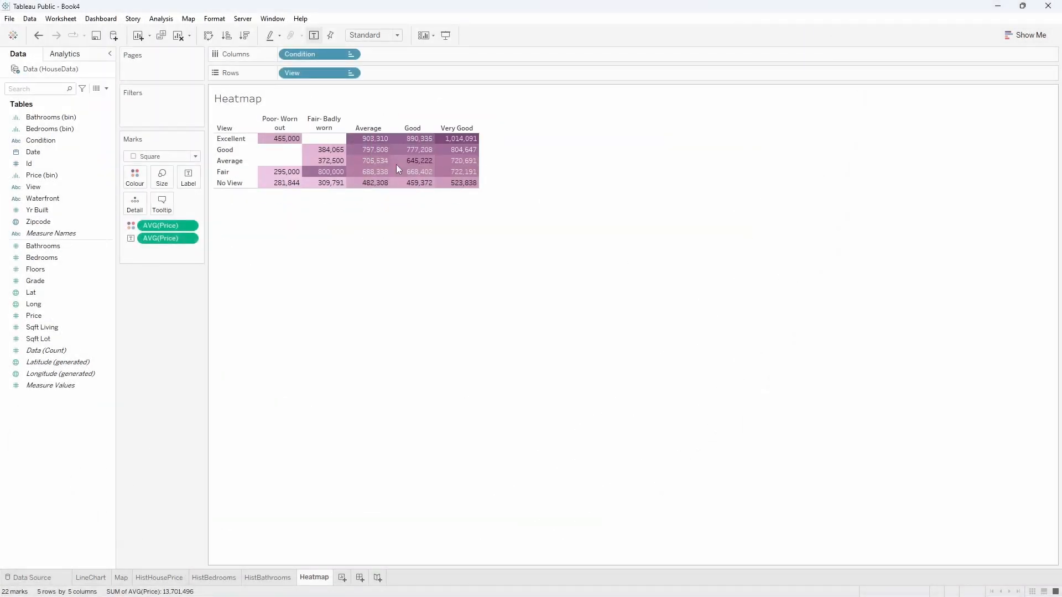
right_click(230, 131)
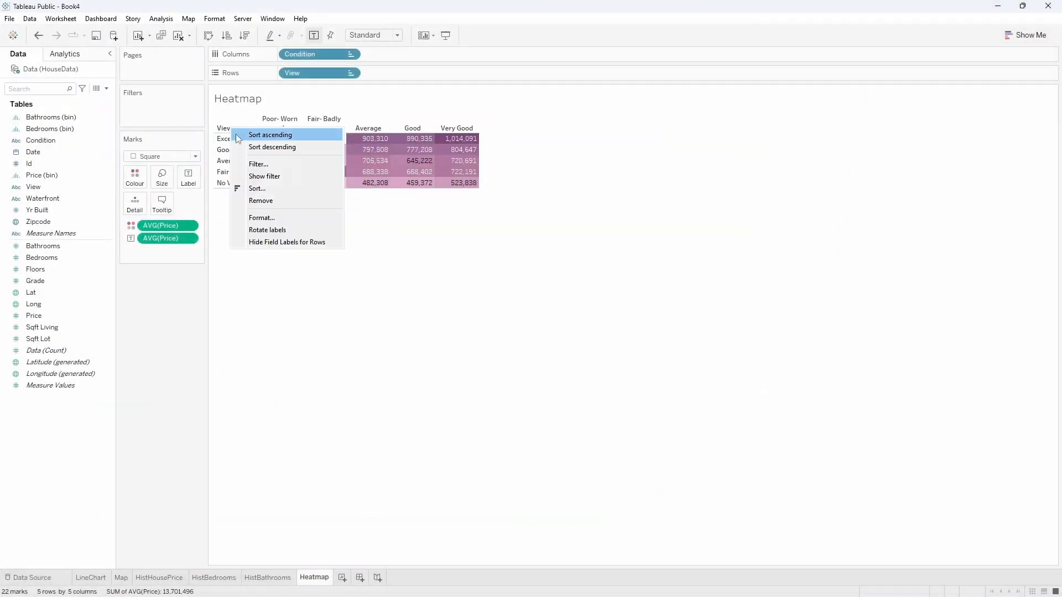
left_click(269, 244)
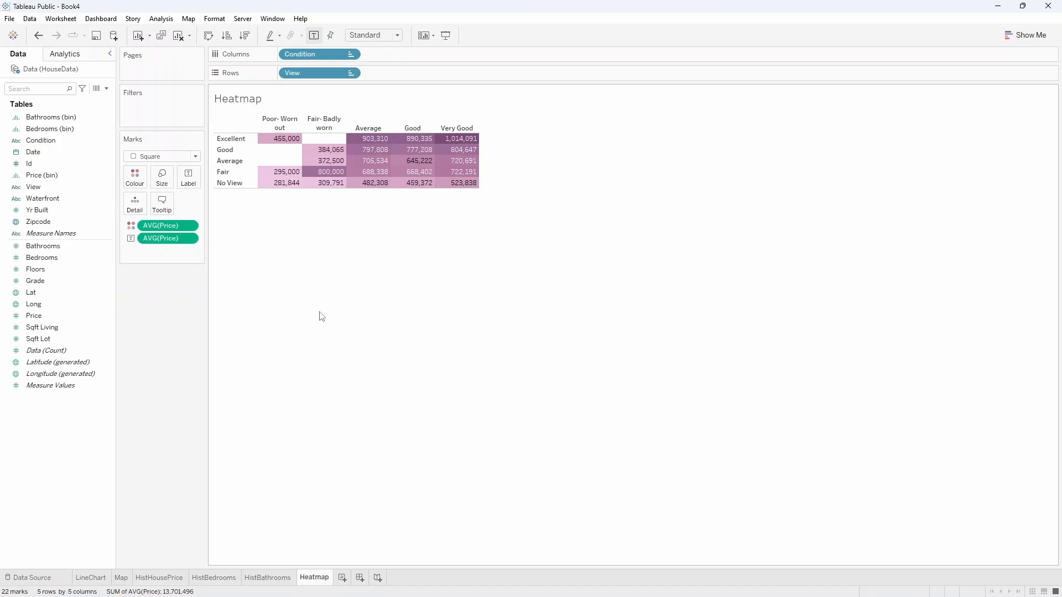
Replace the heatmap sheet's title with "View vs Condition Heatmap".
double_click(245, 97)
key("ctrl+a")
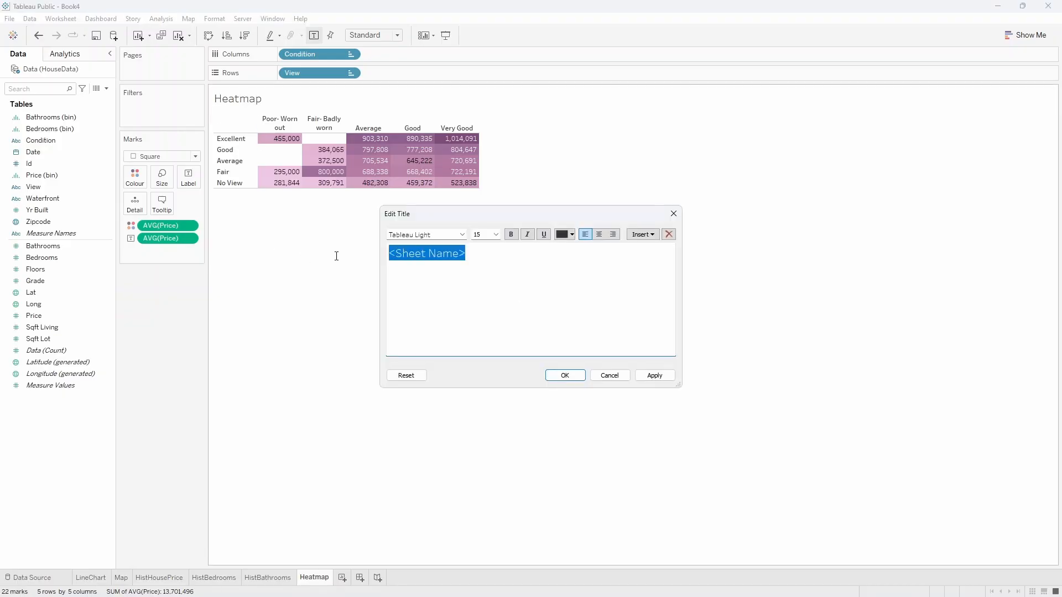
type("Heatmap")
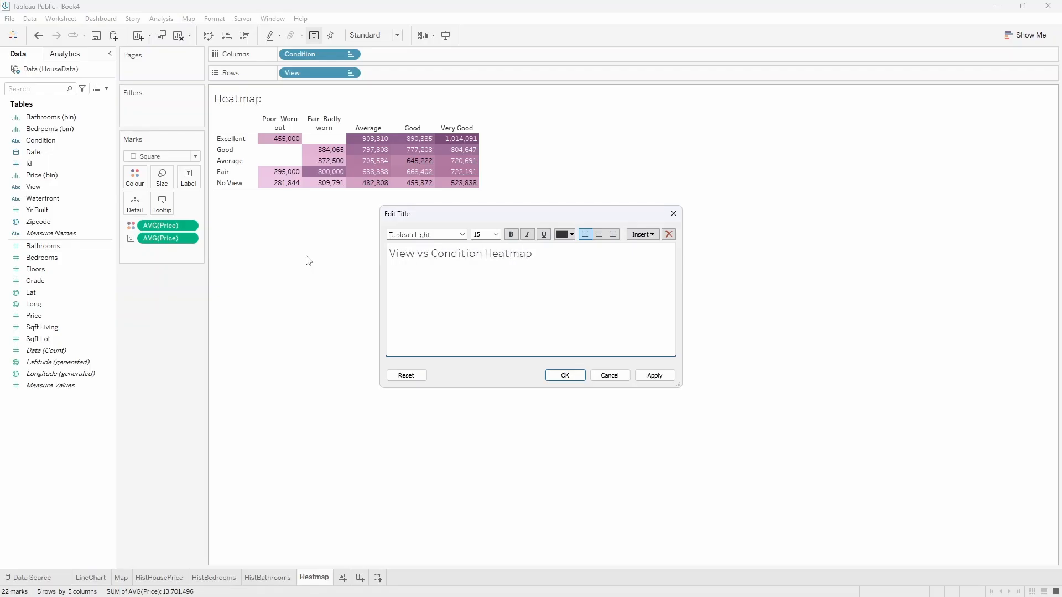
left_click(559, 379)
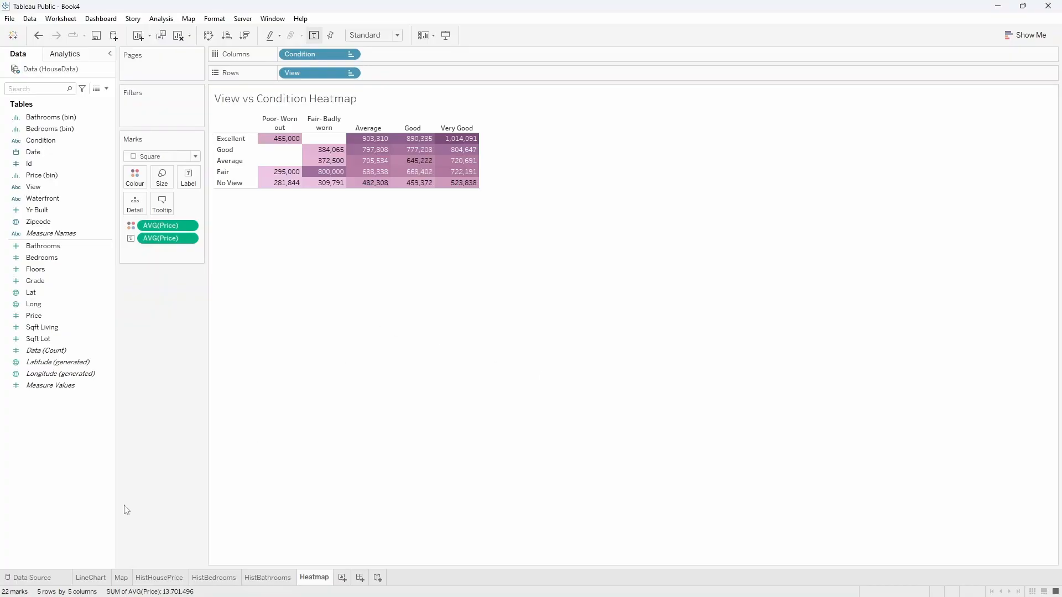
Review the line chart, map, histogram and heatmap sheets, and compare with the finished HouseSalesDashboard workbook.
left_click(88, 577)
left_click(121, 577)
left_click(167, 577)
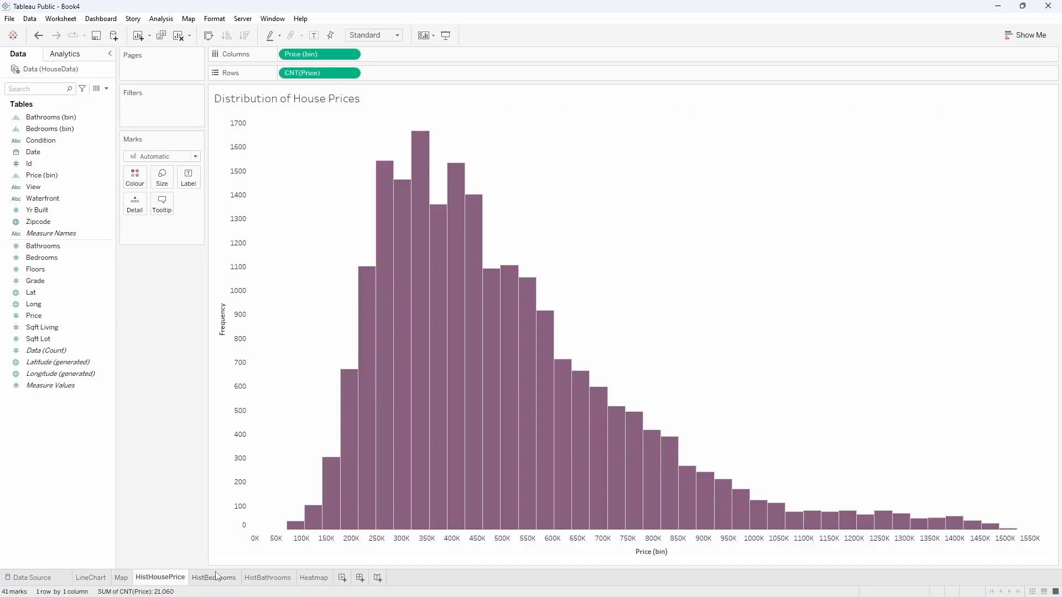
left_click(224, 577)
left_click(270, 577)
left_click(313, 578)
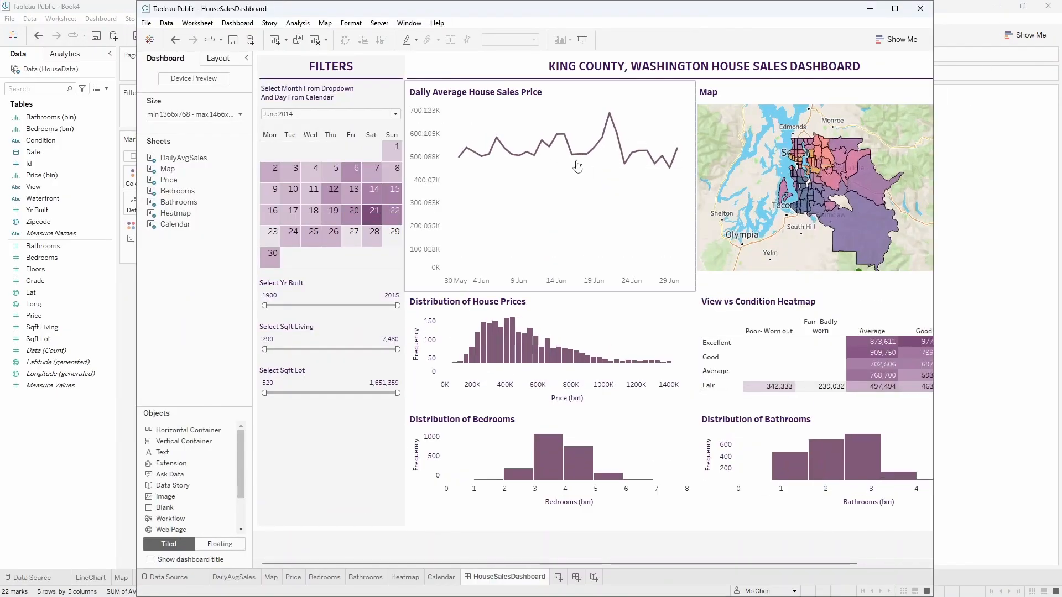
left_click_drag(863, 18, 863, 193)
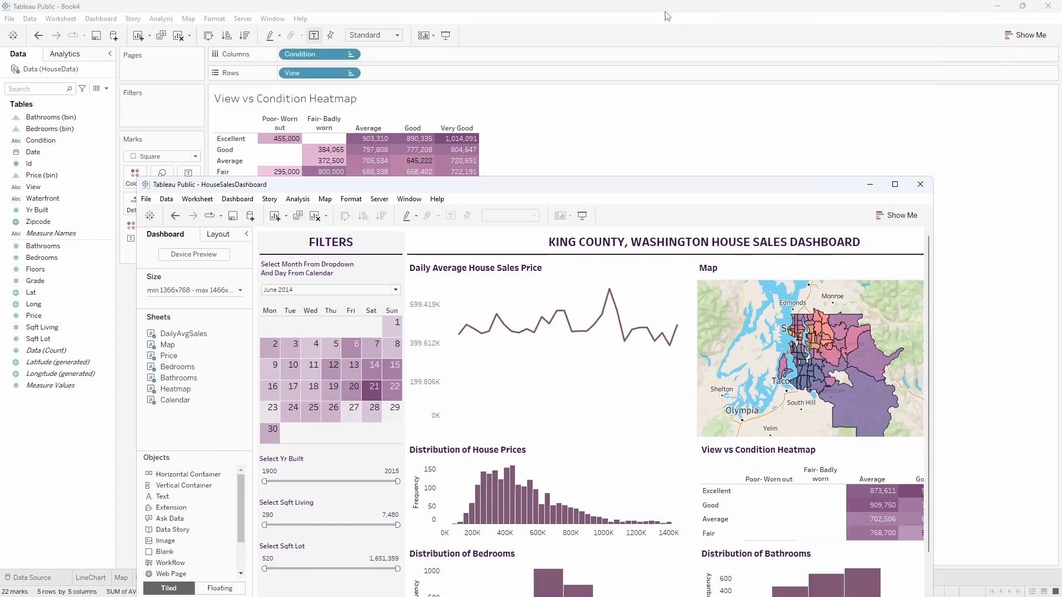
left_click(894, 184)
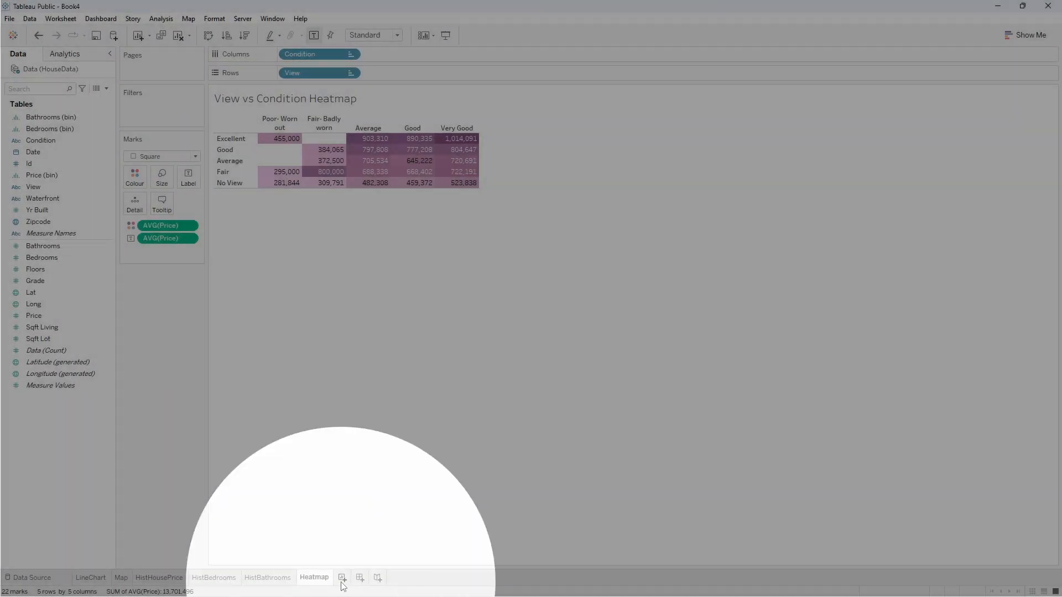
Add a new worksheet and lay out its columns by the discrete weekday of Date.
left_click(342, 577)
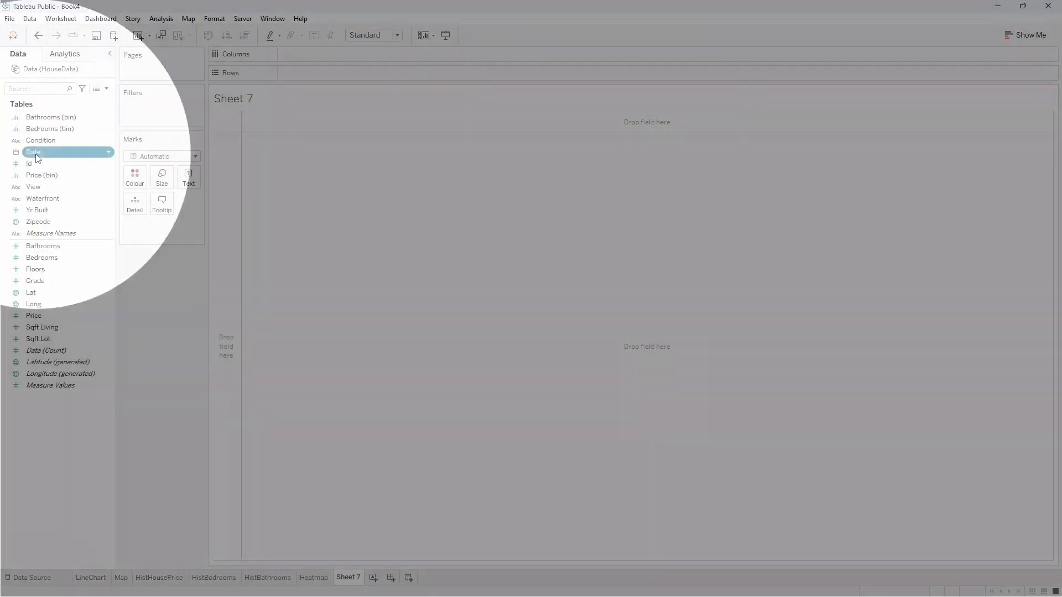
left_click_drag(39, 160, 84, 147)
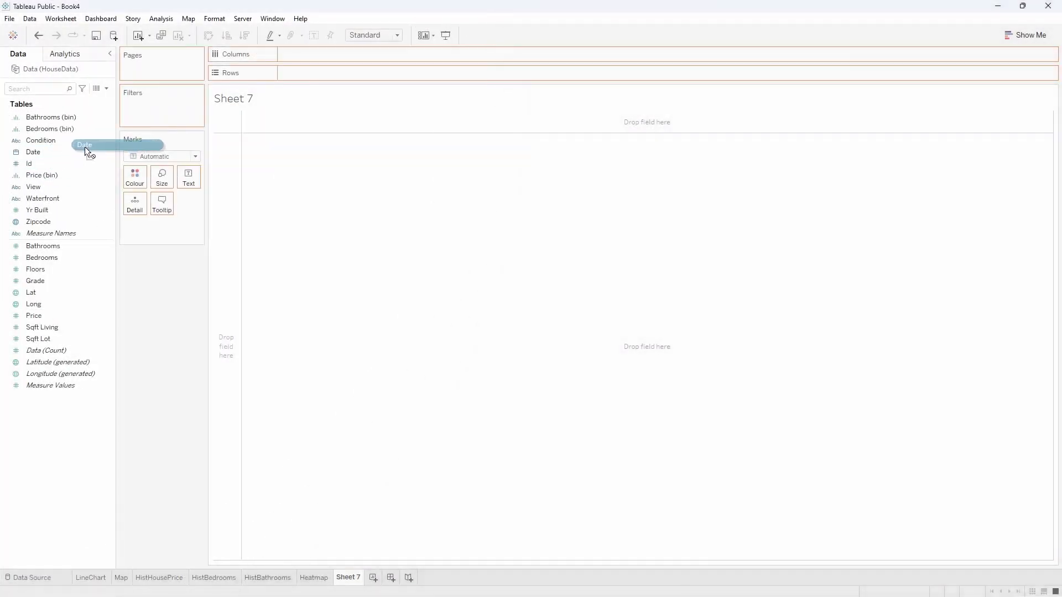
left_click_drag(158, 131, 299, 59)
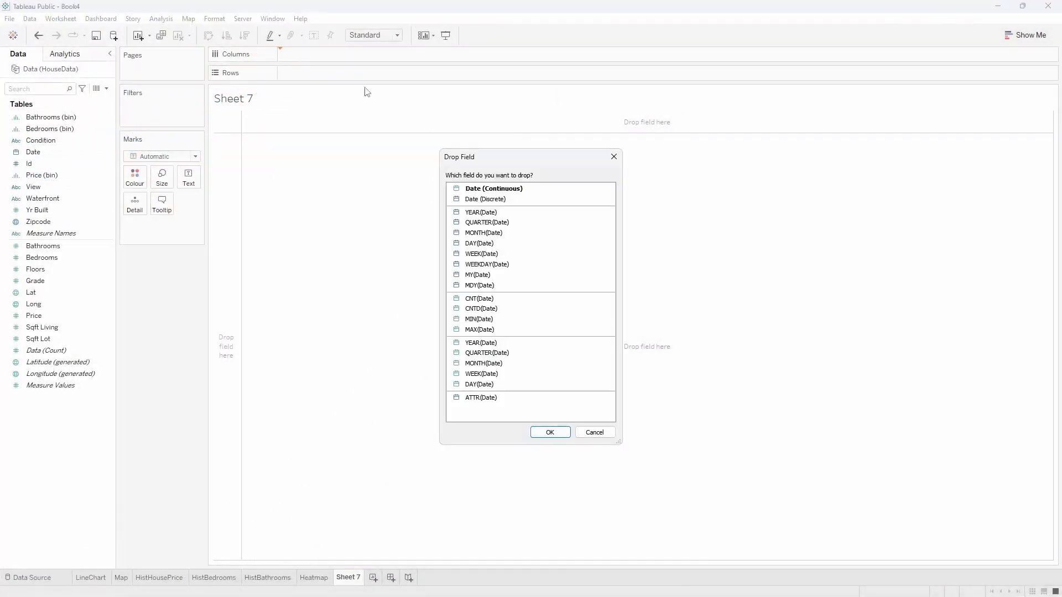
left_click(511, 264)
left_click(551, 432)
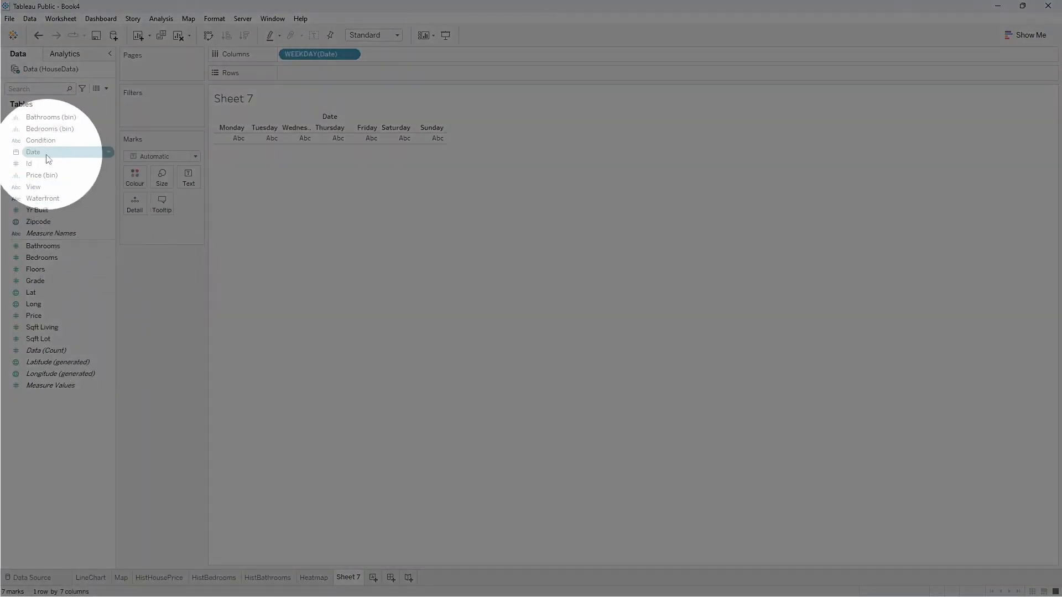
Lay out the new sheet's rows by the discrete week number of Date.
left_click(39, 156)
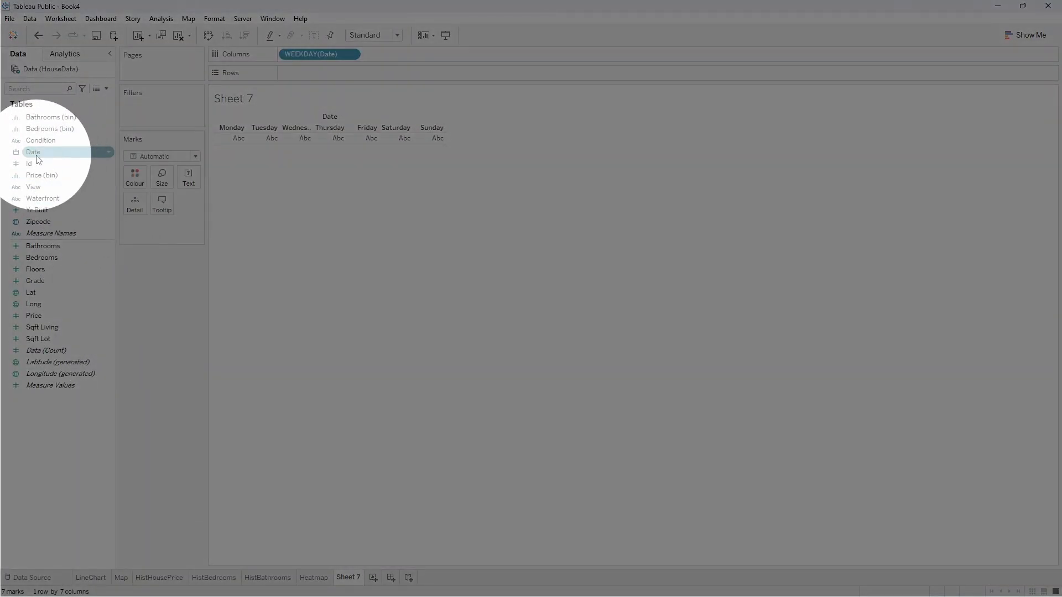
left_click_drag(40, 160, 303, 78)
left_click(509, 255)
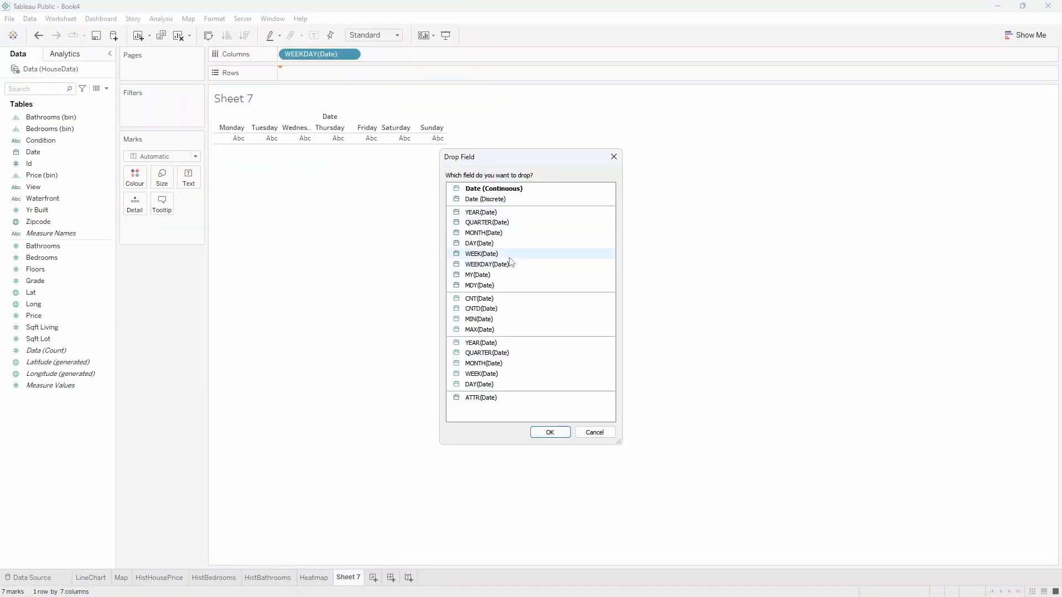
left_click(549, 432)
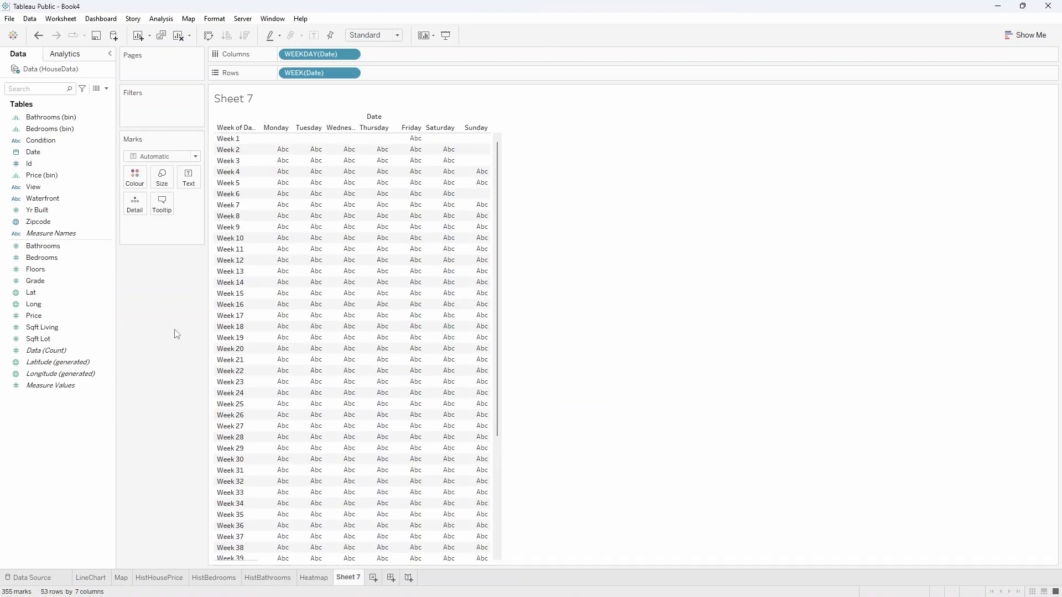
Filter the sheet on the Month / Year of Date, keeping only July 2014.
key("ctrl")
key("ctrl")
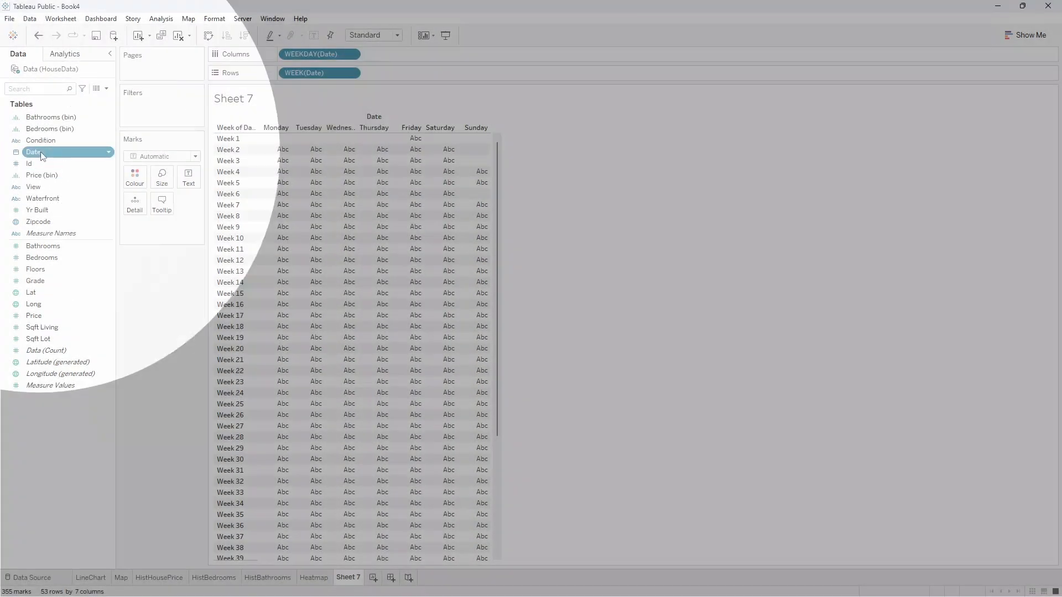
left_click_drag(34, 153, 155, 102)
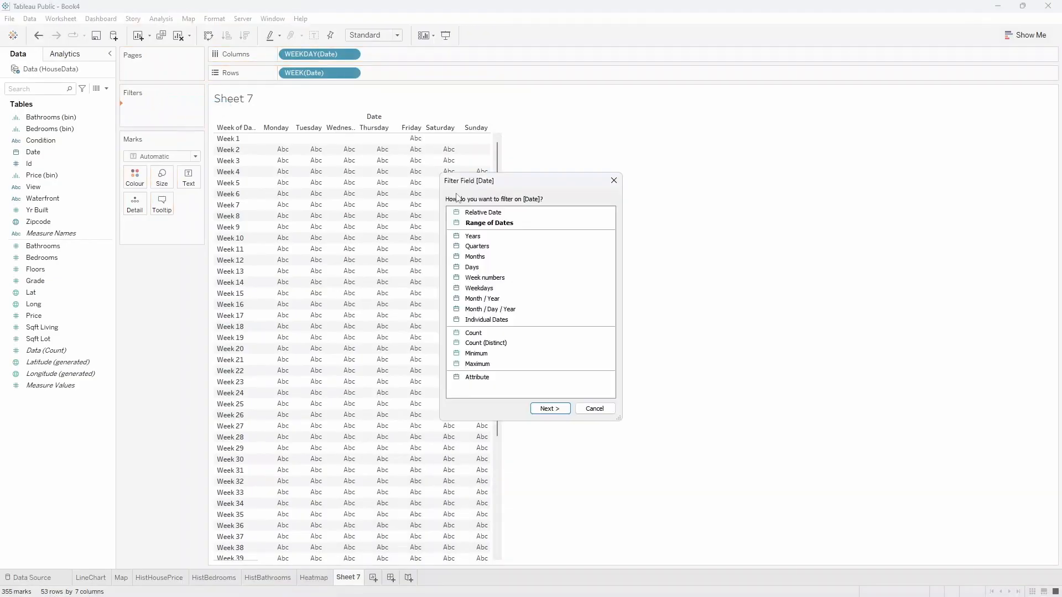
key("ctrl")
key("ctrl")
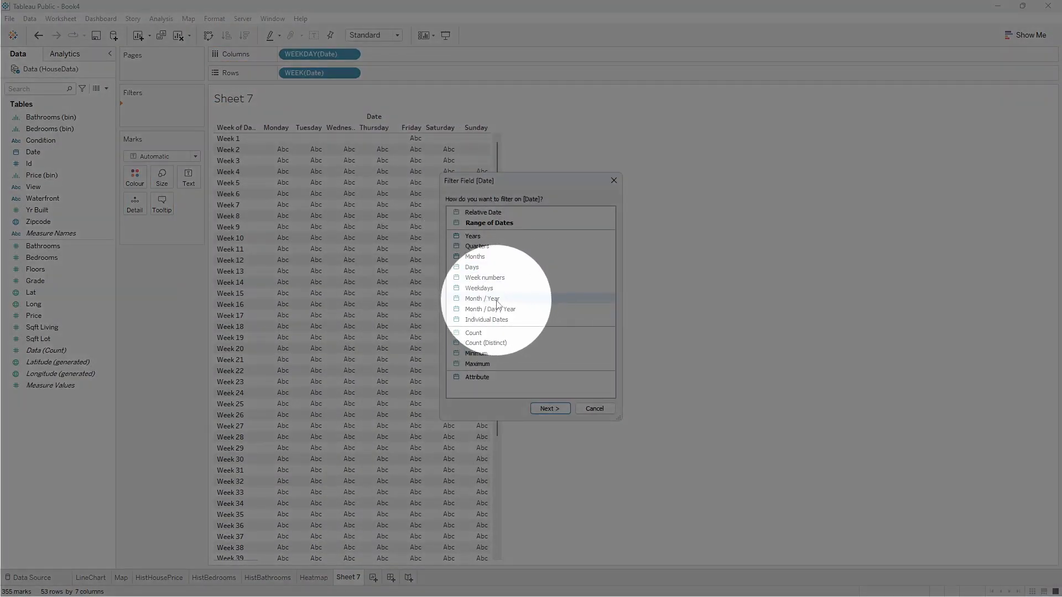
left_click(497, 304)
left_click(549, 408)
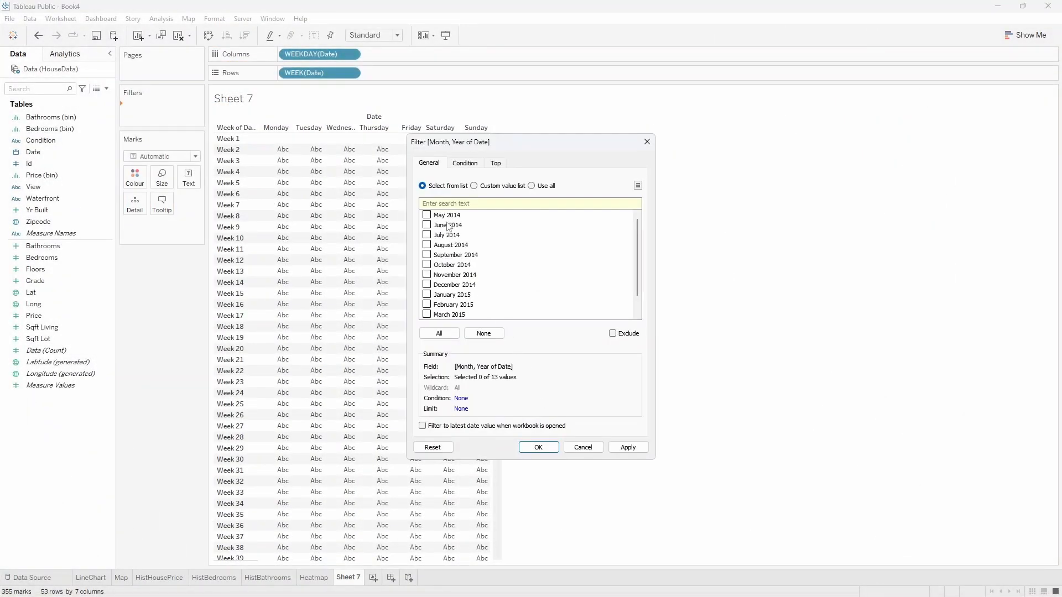
left_click(538, 448)
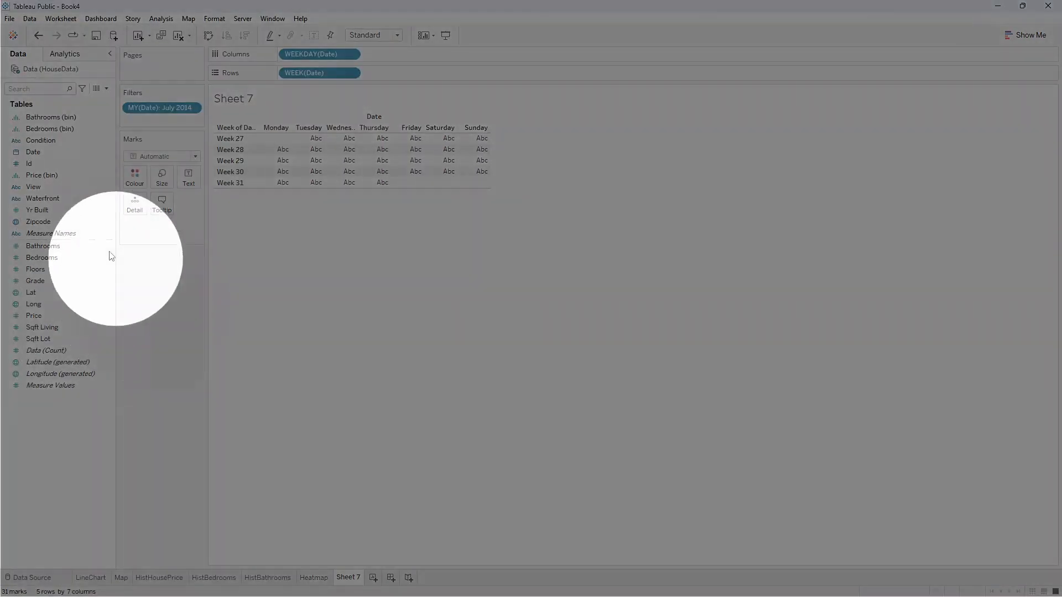
Colour the calendar cells by average Price.
left_click_drag(44, 316, 134, 172)
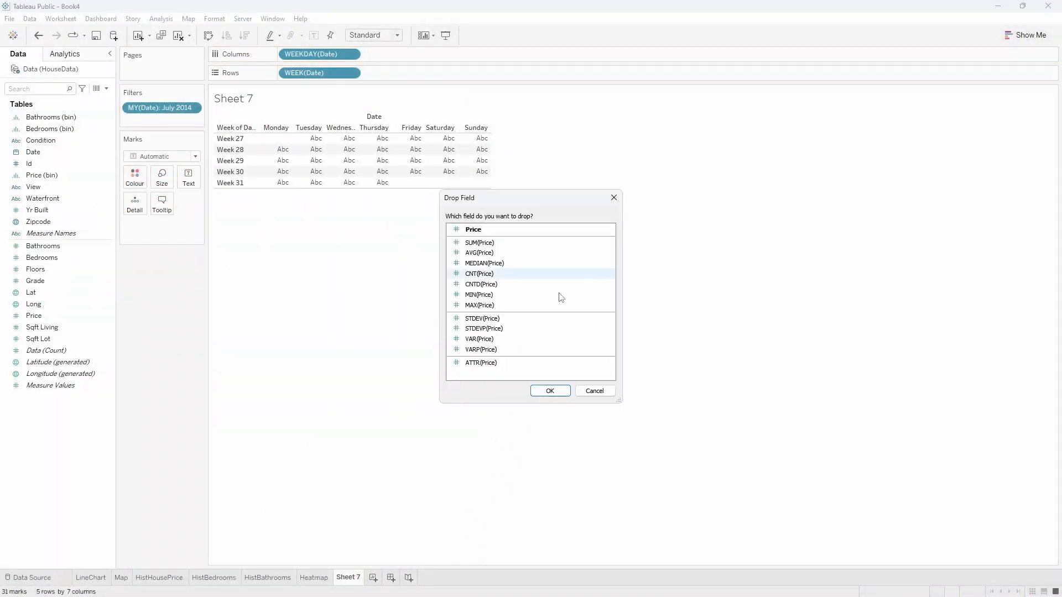
left_click(550, 390)
key("ctrl")
key("ctrl")
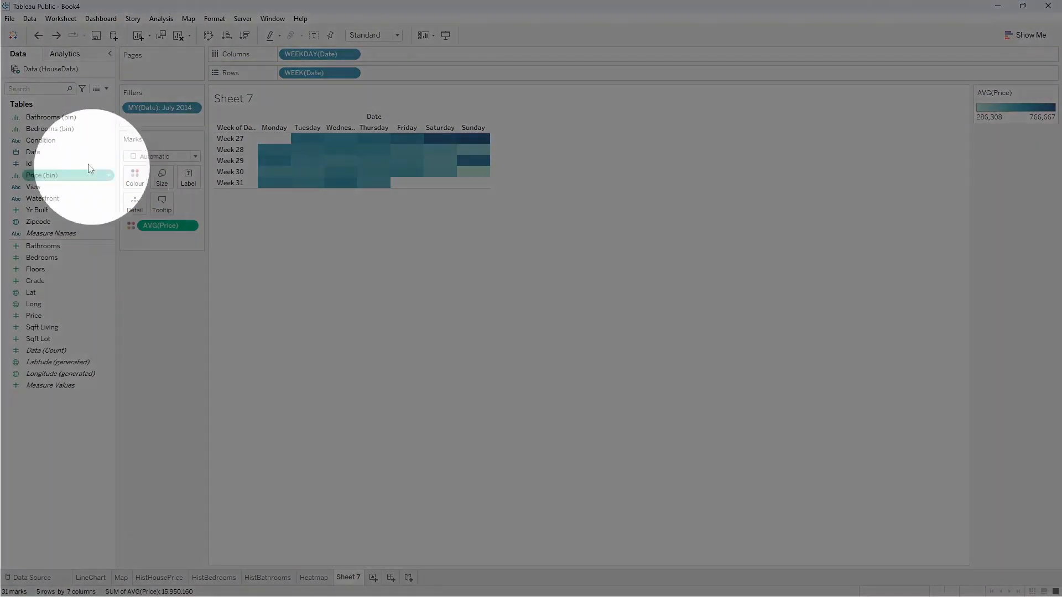
Label the calendar cells with the discrete day of Date.
left_click_drag(30, 158, 186, 183)
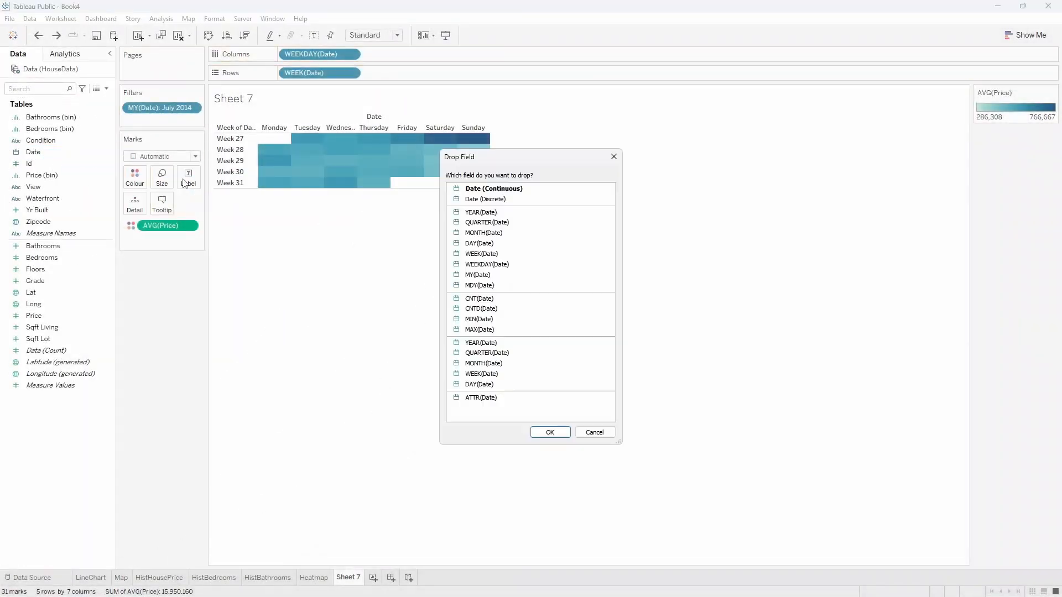
key("ctrl")
key("ctrl")
left_click(474, 244)
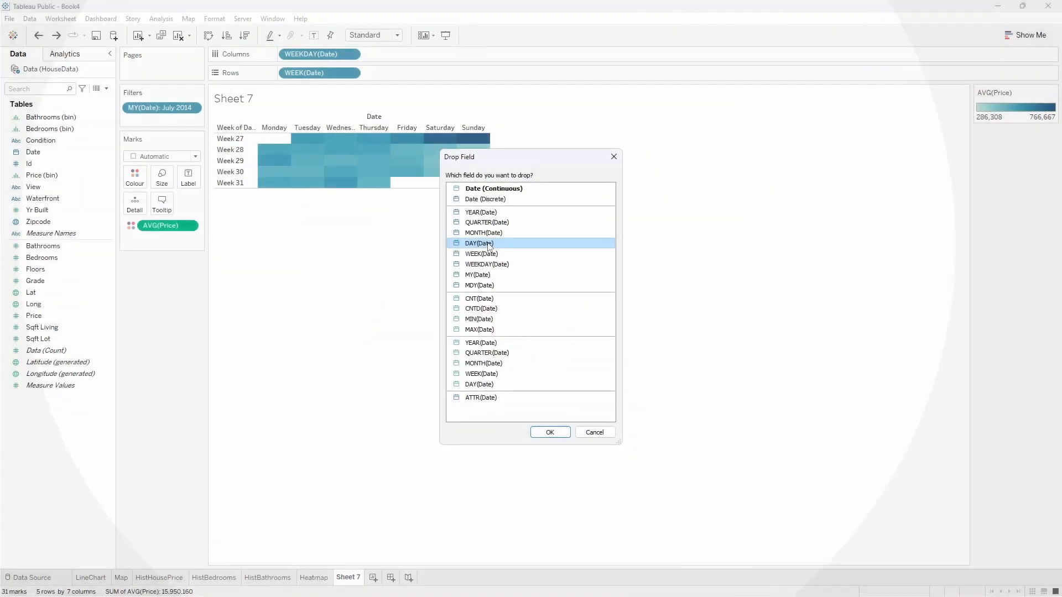
left_click(550, 432)
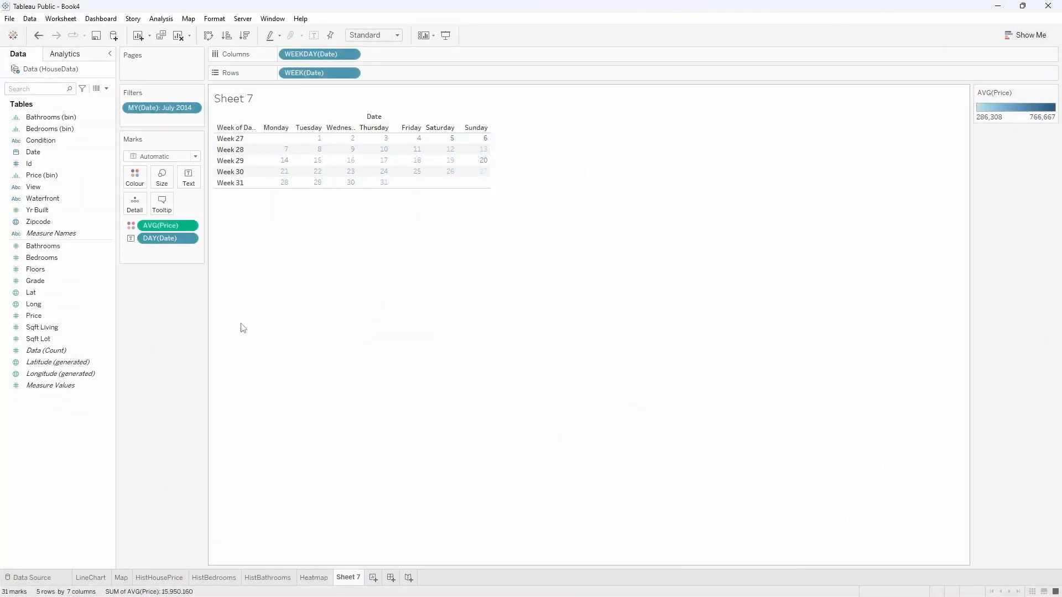
Set the calendar's mark type to Square.
key("ctrl")
key("ctrl")
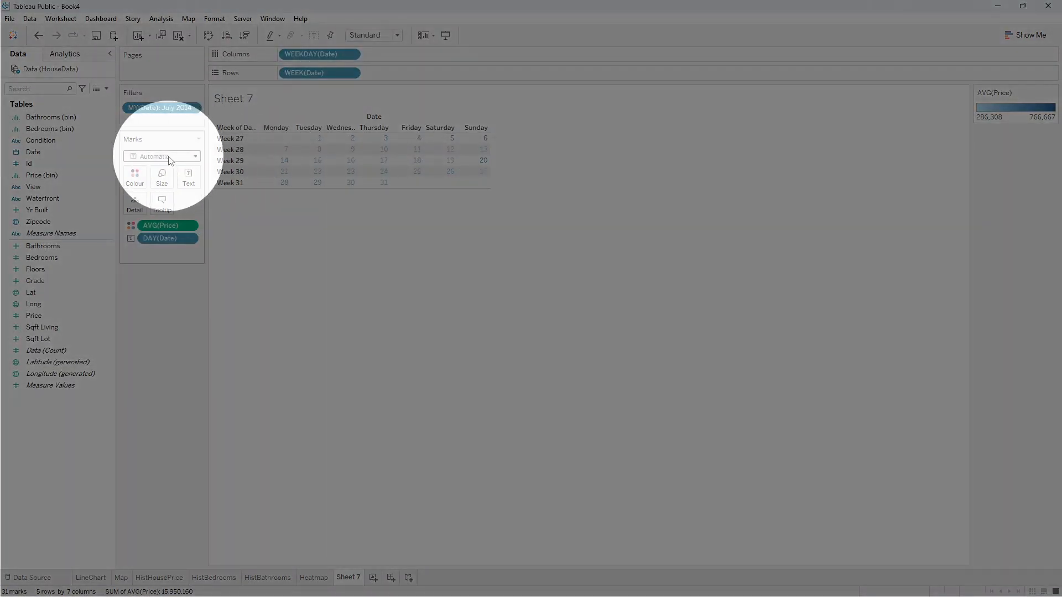
left_click(170, 160)
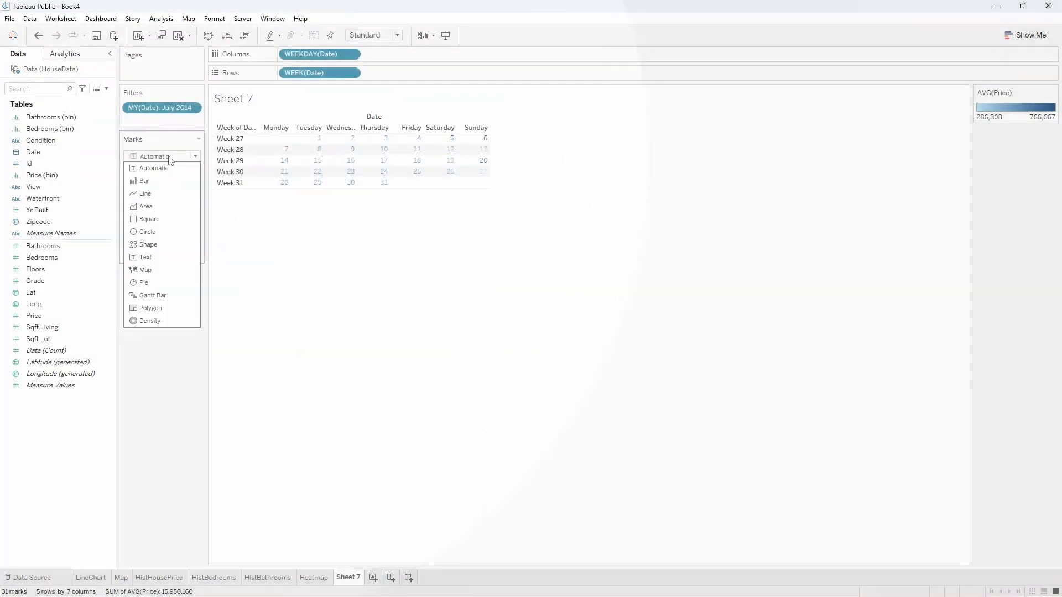
left_click(159, 221)
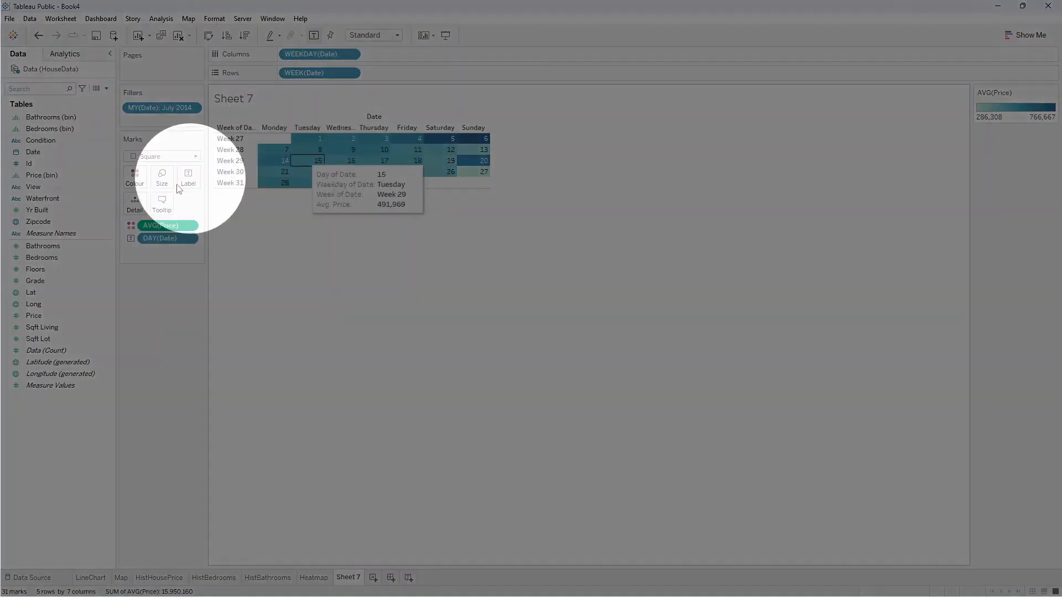
Apply the Purple palette to the calendar's average Price colours.
left_click(138, 183)
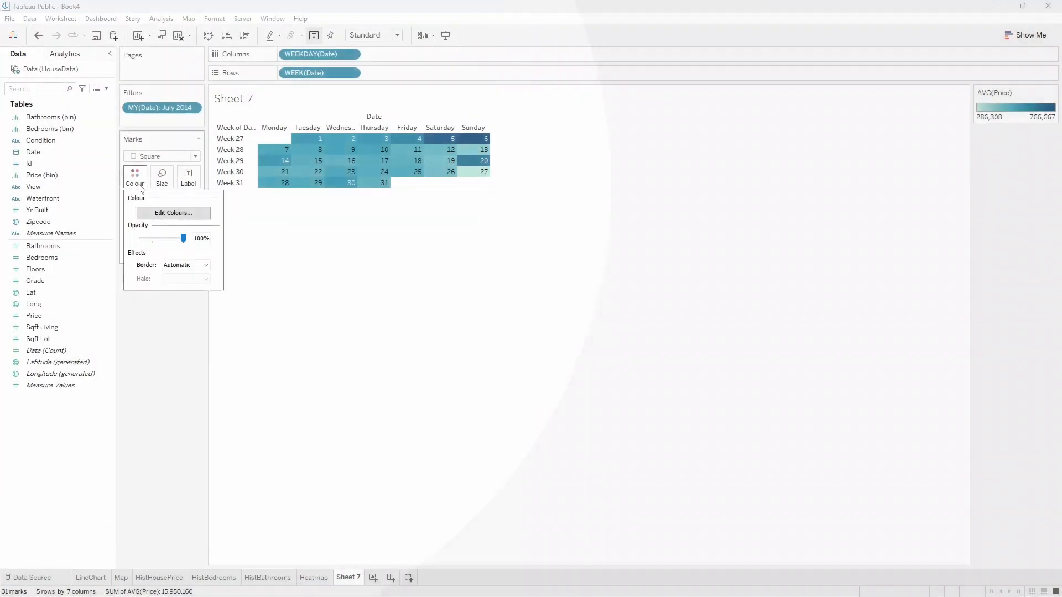
left_click(156, 214)
left_click(464, 257)
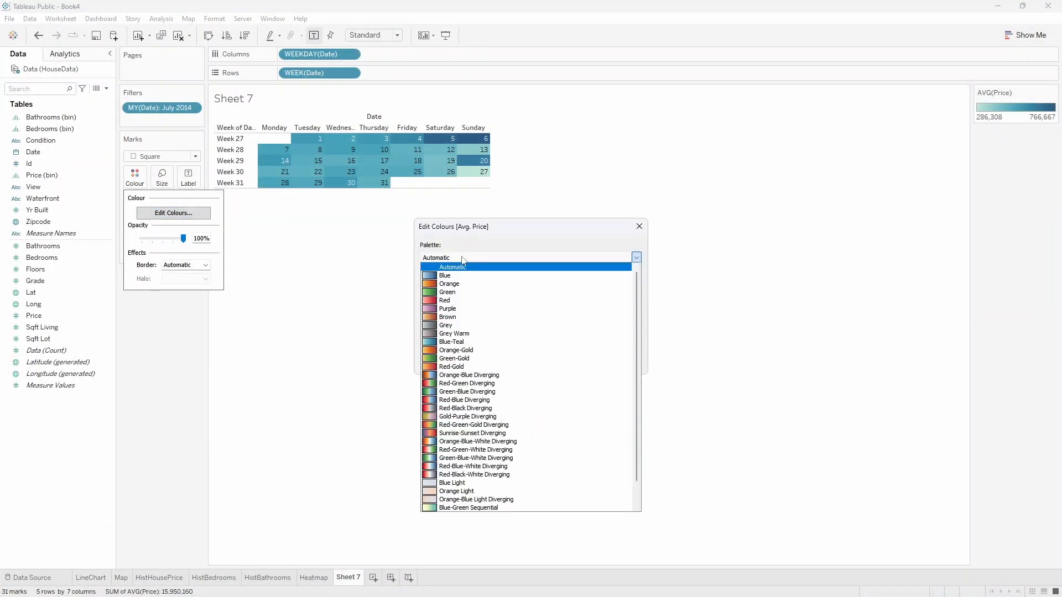
left_click(478, 307)
left_click(544, 363)
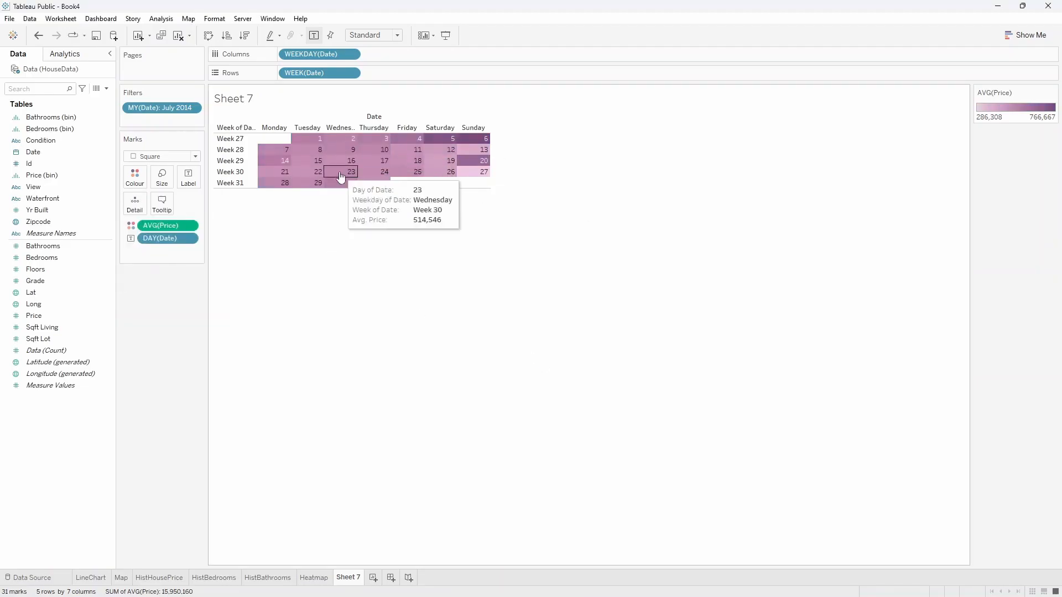
Switch the average Price palette to Custom Sequential, keeping its purple base colour.
left_click(140, 182)
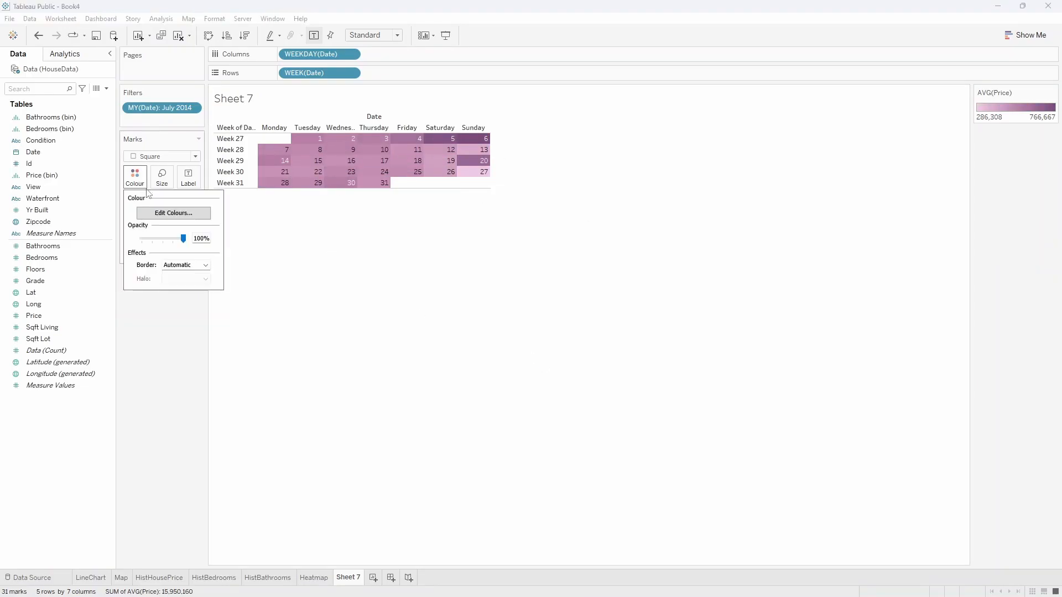
left_click(167, 214)
left_click(522, 258)
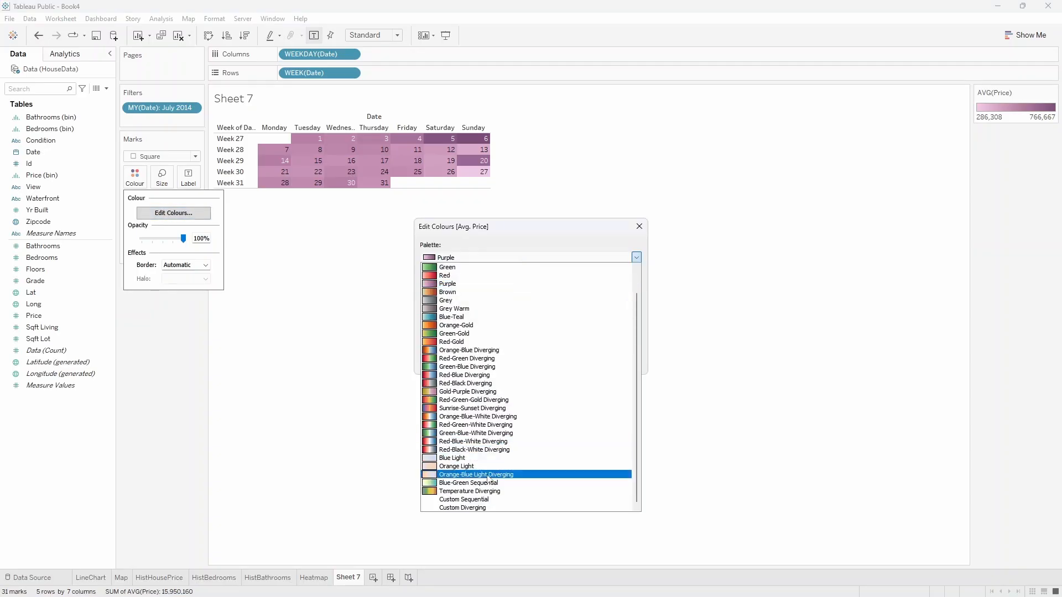
left_click(487, 500)
left_click(533, 364)
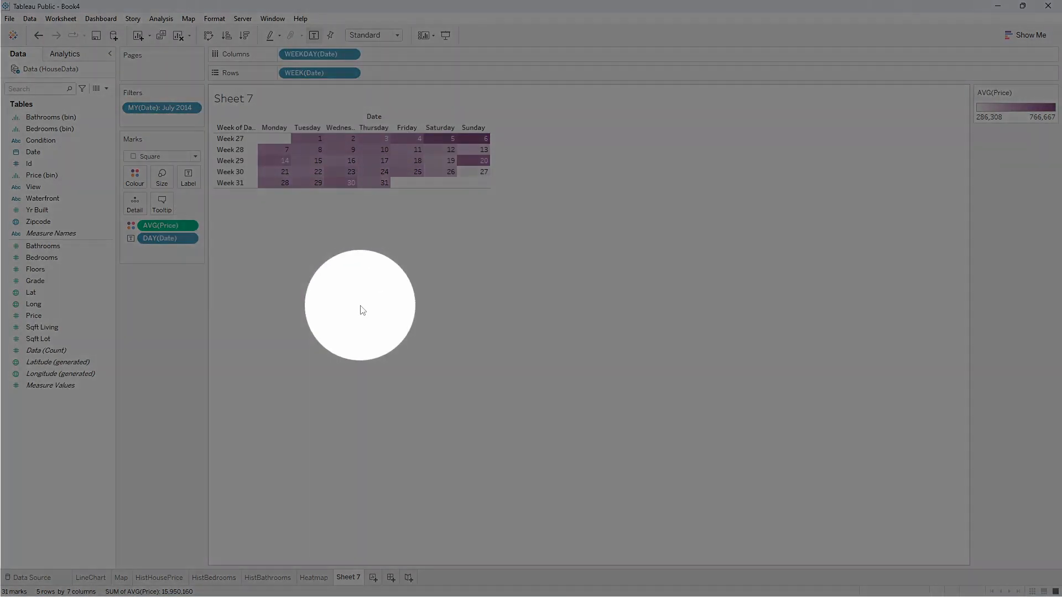
Hide the calendar's Date field labels for both columns and rows.
right_click(371, 117)
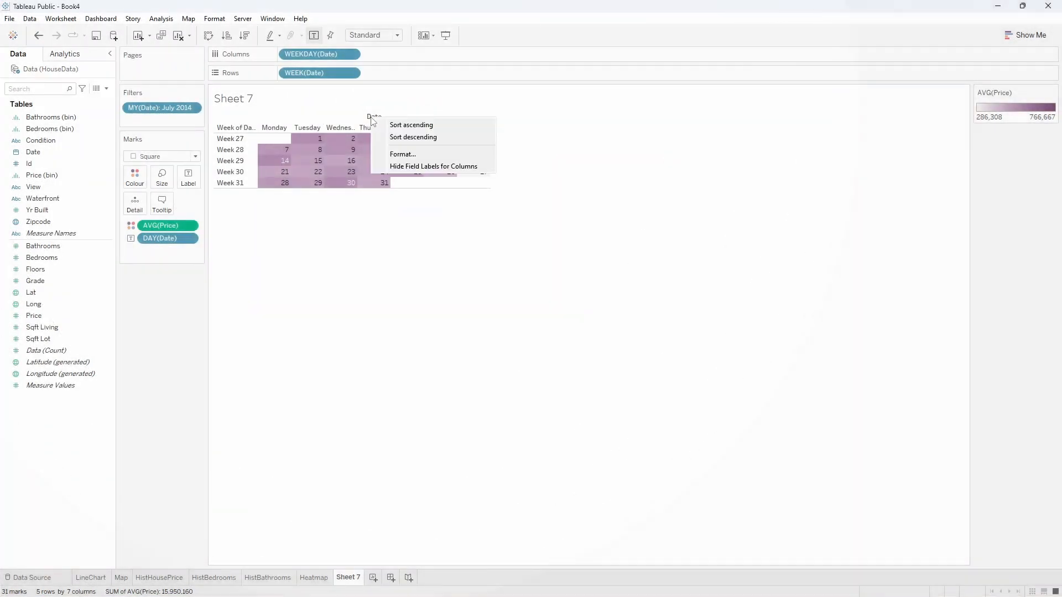
left_click(381, 166)
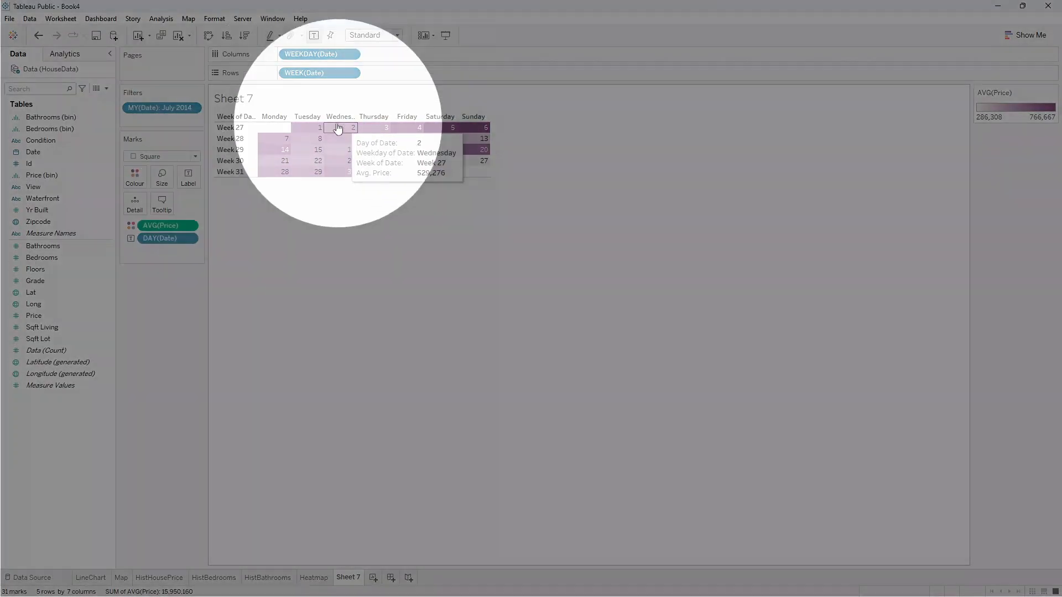
right_click(241, 119)
left_click(270, 230)
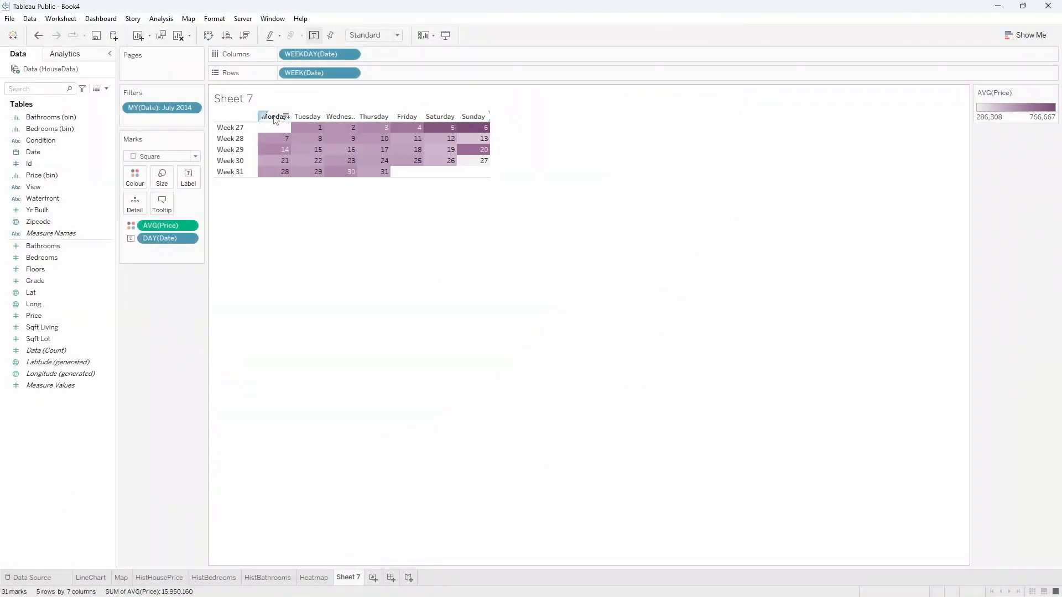
Format the weekday column headers to show the day names as abbreviations.
right_click(273, 118)
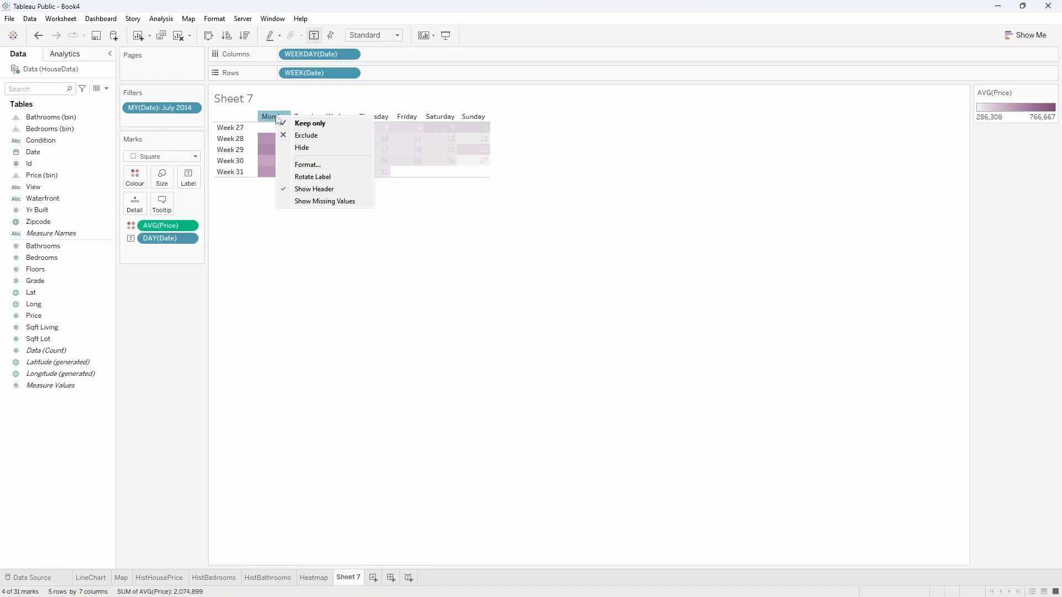
left_click(301, 164)
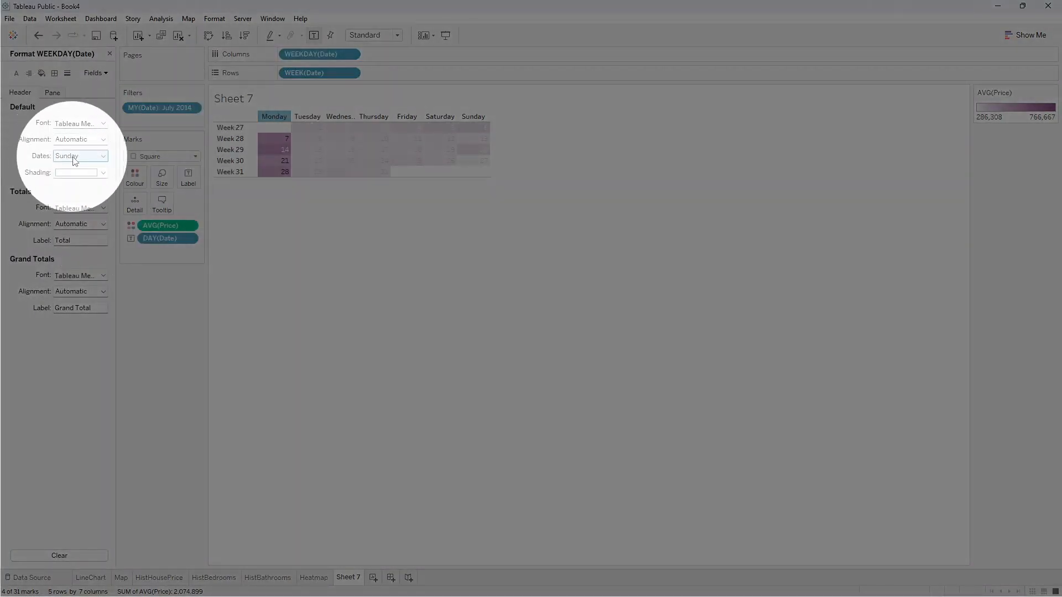
left_click(78, 156)
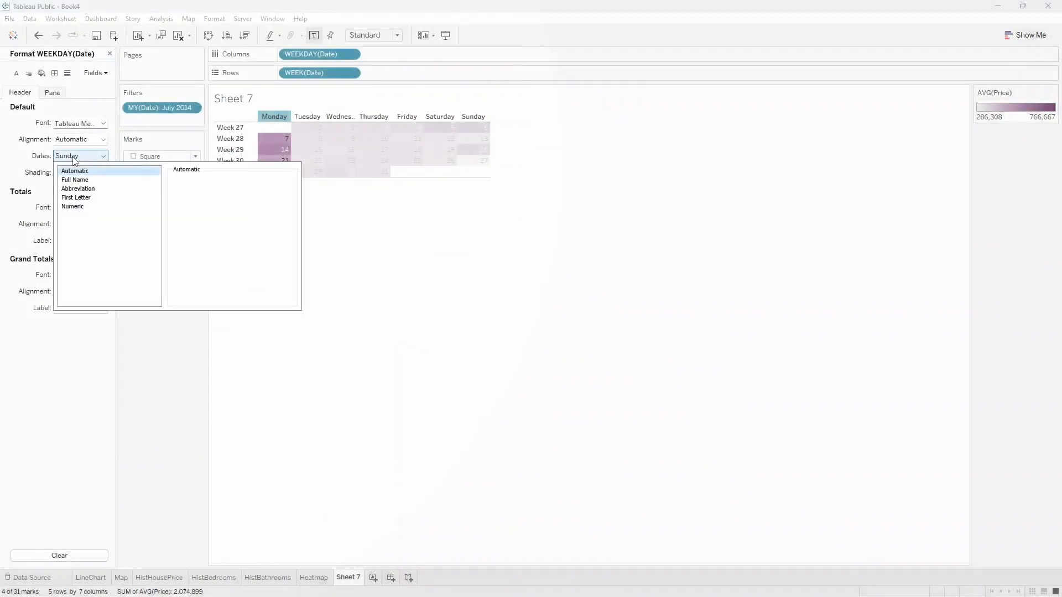
left_click(74, 189)
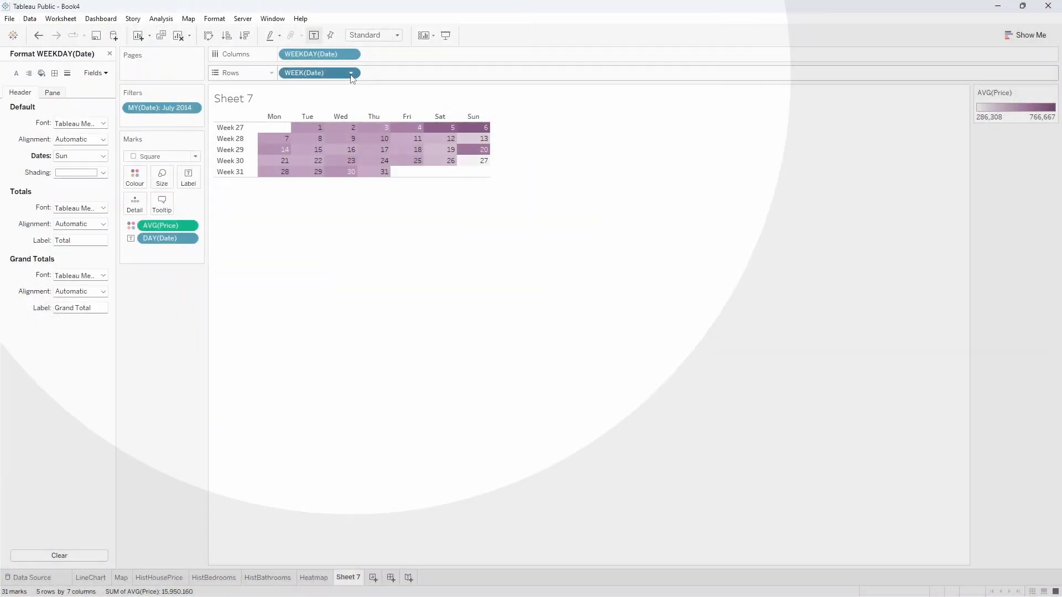
Hide the week number row headers and the average Price colour legend.
left_click(352, 74)
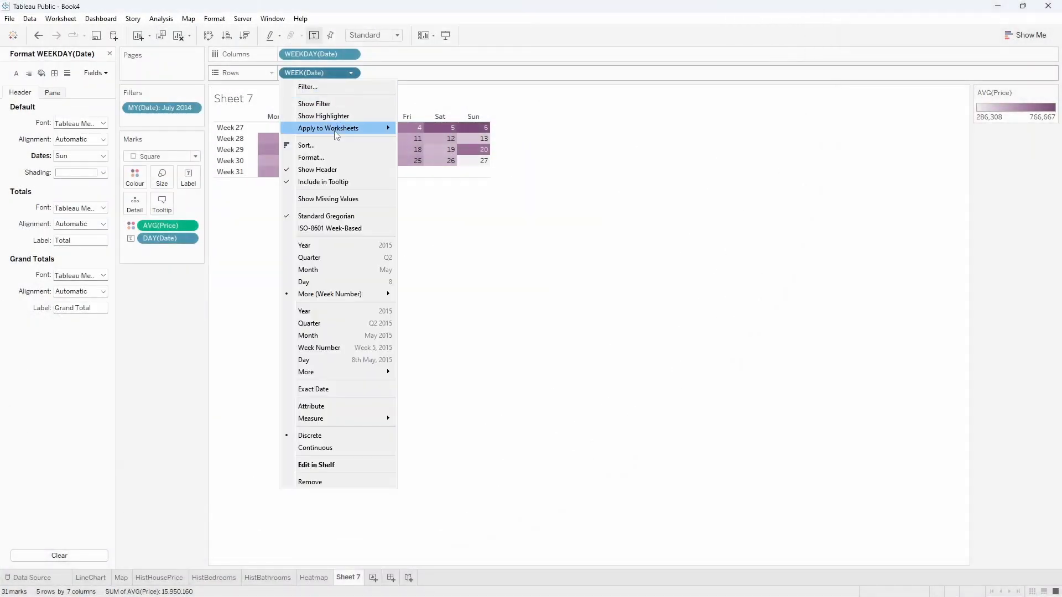
left_click(332, 168)
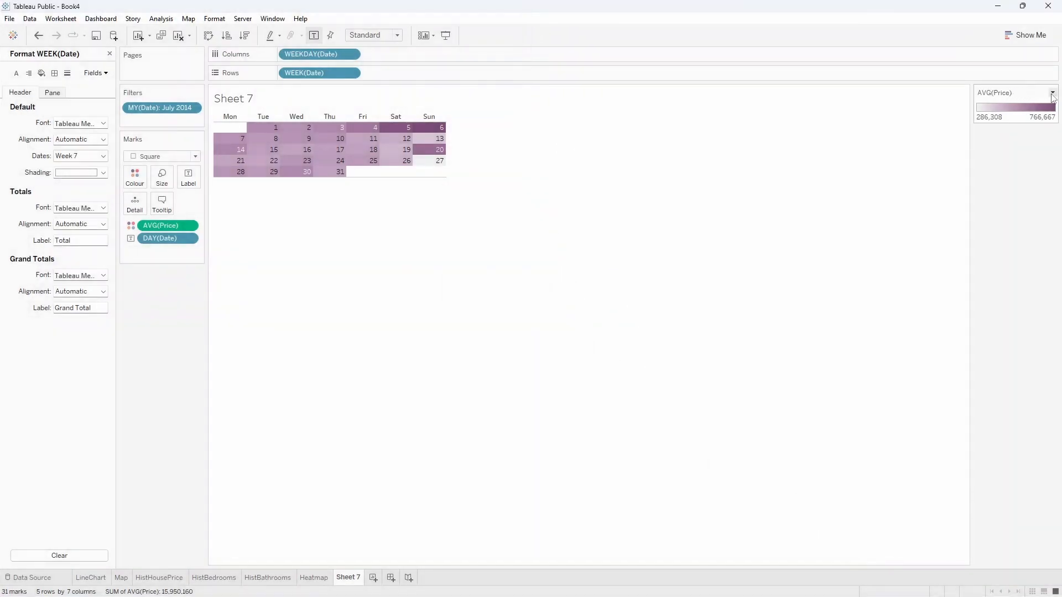
left_click(1052, 94)
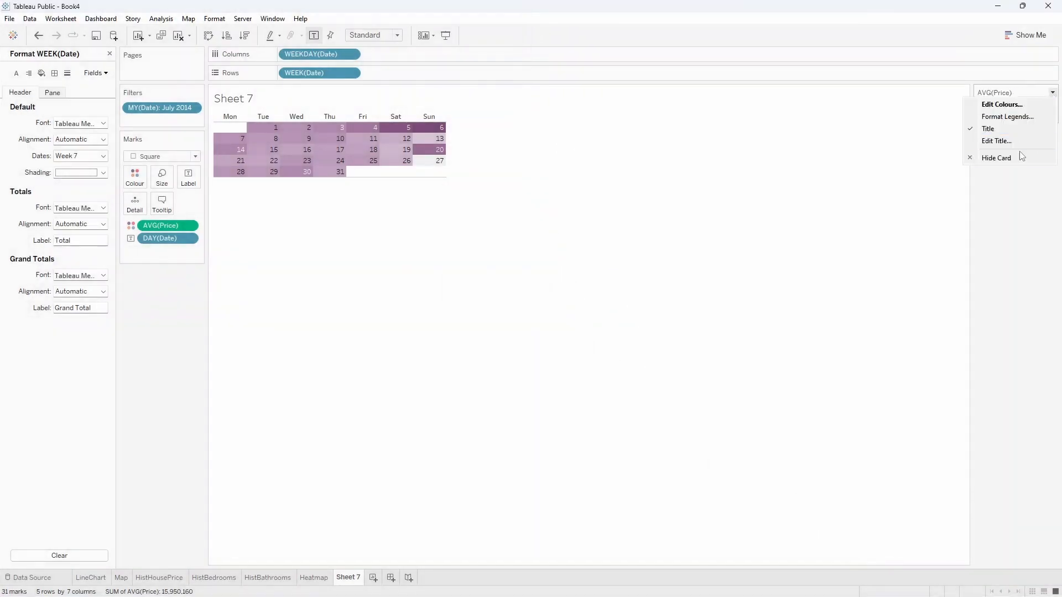
left_click(1020, 161)
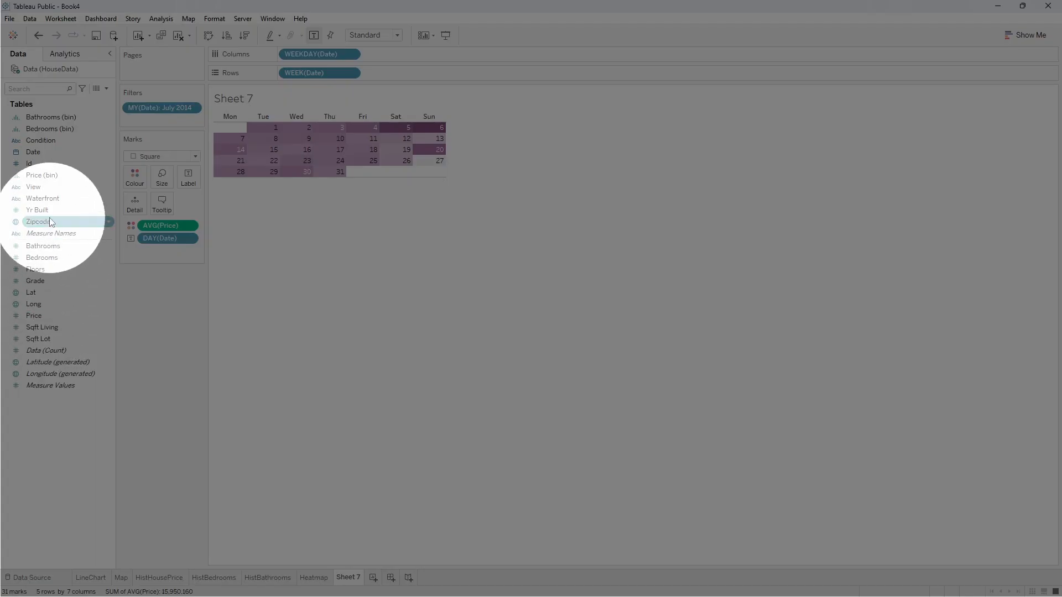
Add a Yr Built range filter spanning 1900 to 2015 and show its slider beside the calendar.
left_click_drag(48, 213, 145, 125)
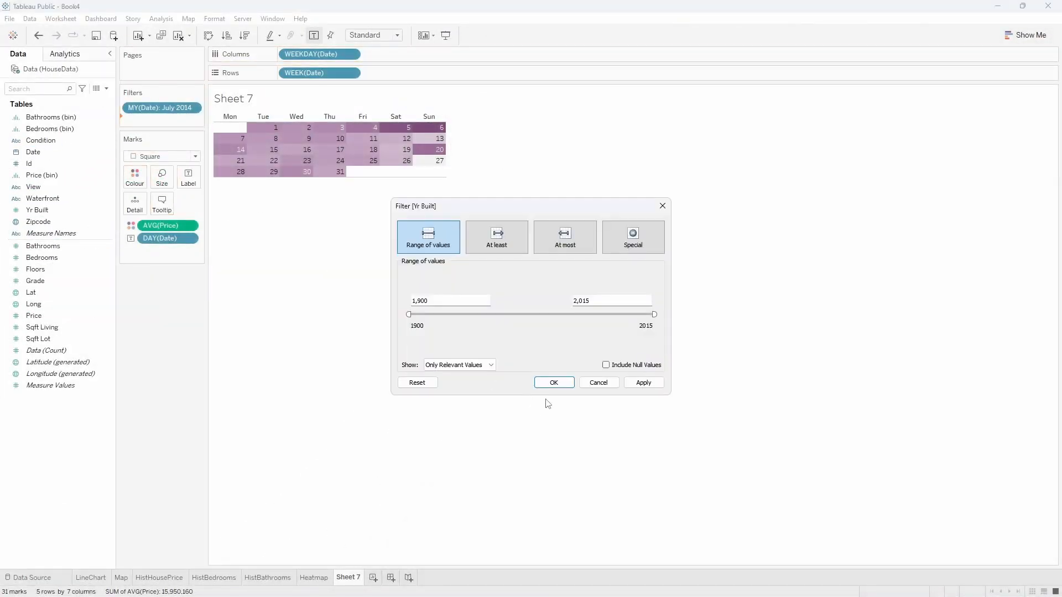
left_click(553, 383)
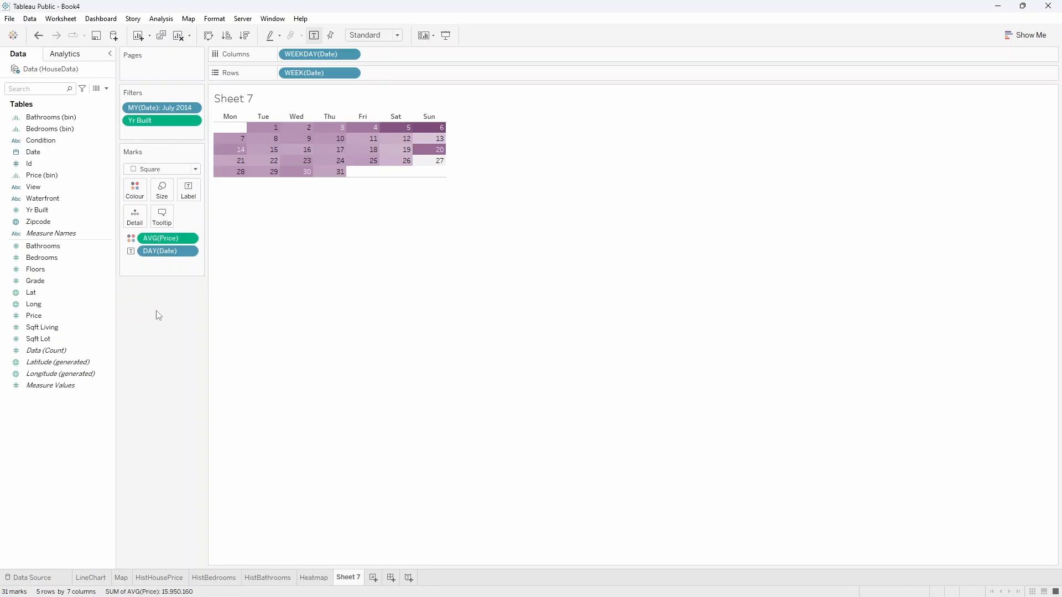
left_click(195, 122)
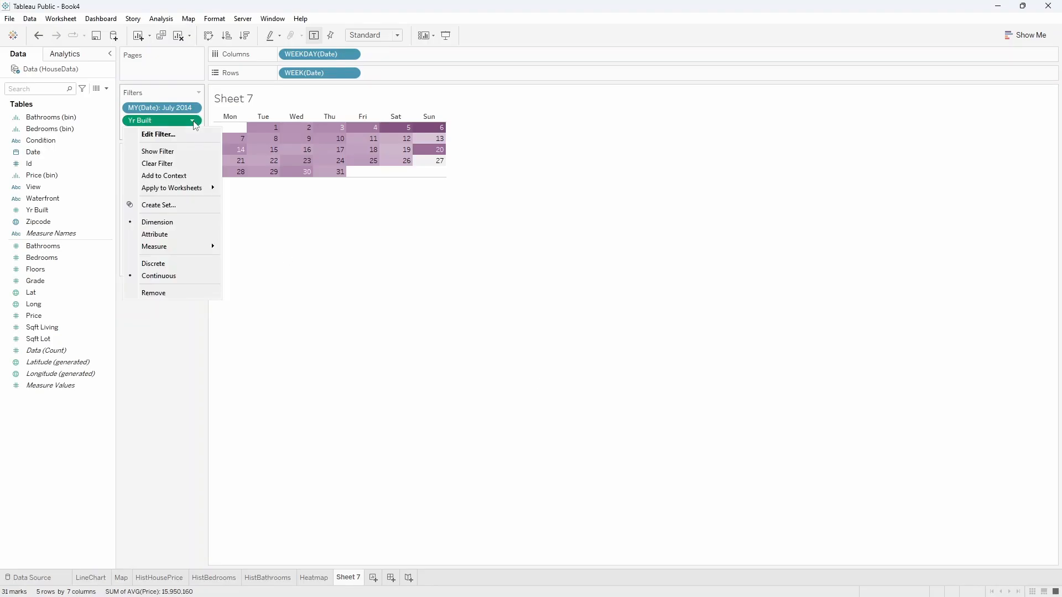
left_click(155, 148)
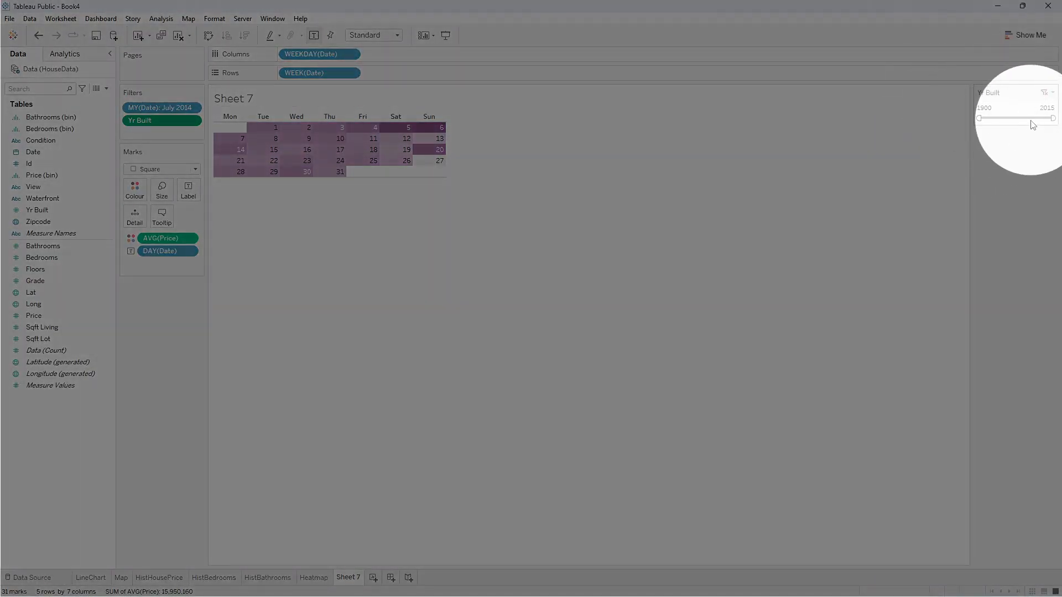
mouse_move(1052, 117)
left_mouse_down()
mouse_move(1028, 118)
mouse_move(1053, 119)
left_mouse_up()
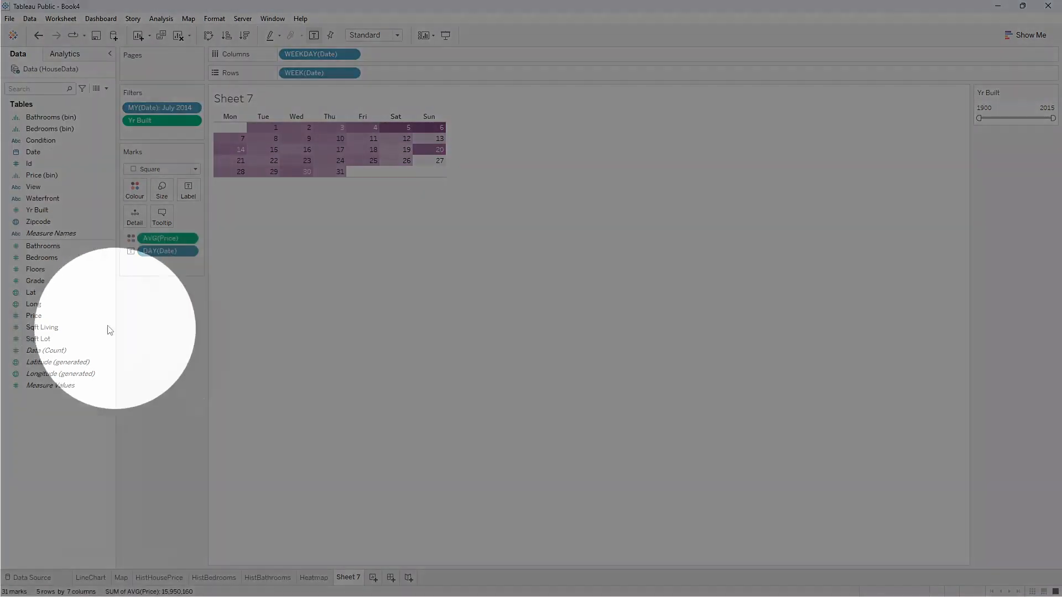
Add a Sqft Living filter on all values with the range 370 to 7,350 and show its slider.
left_click(52, 328)
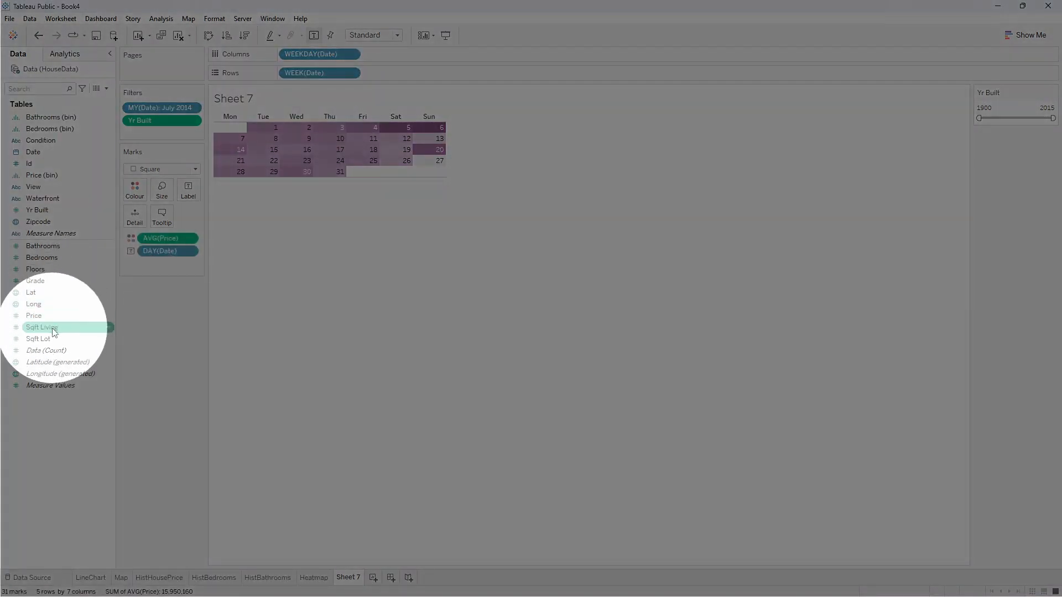
left_click_drag(54, 332, 153, 137)
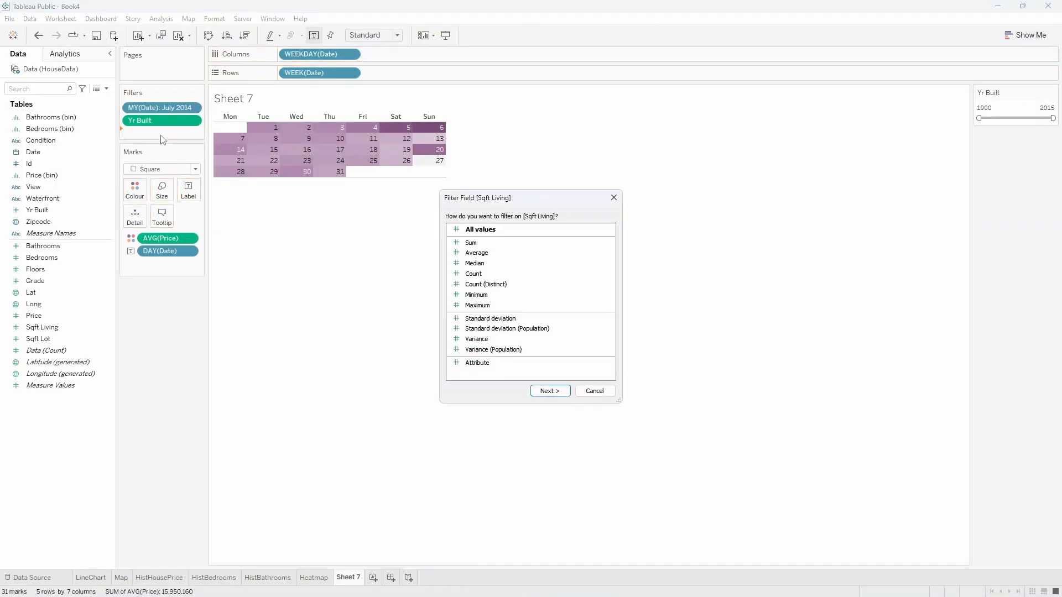
left_click(543, 388)
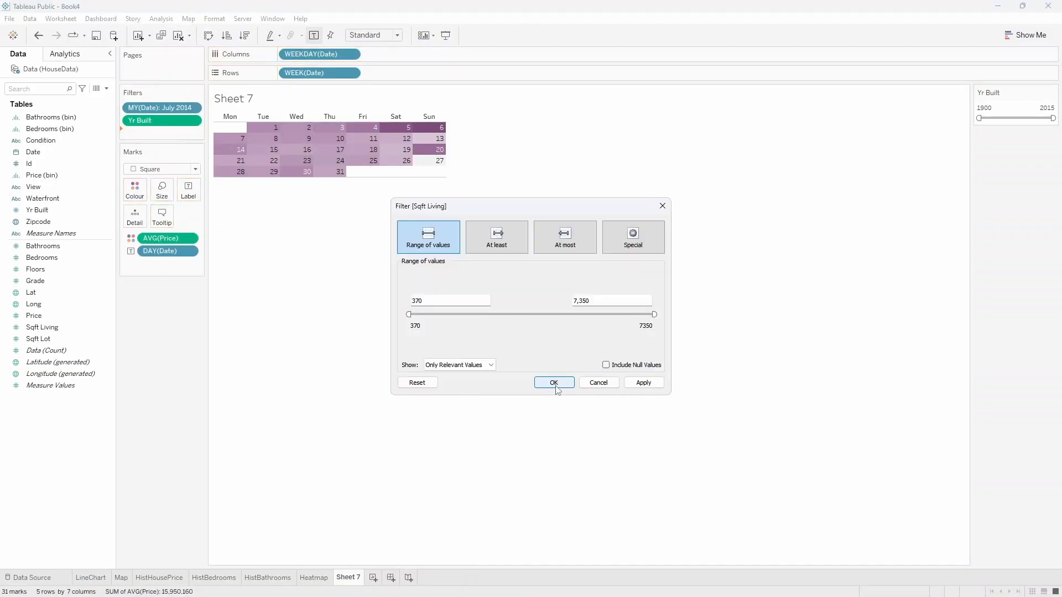
left_click(554, 383)
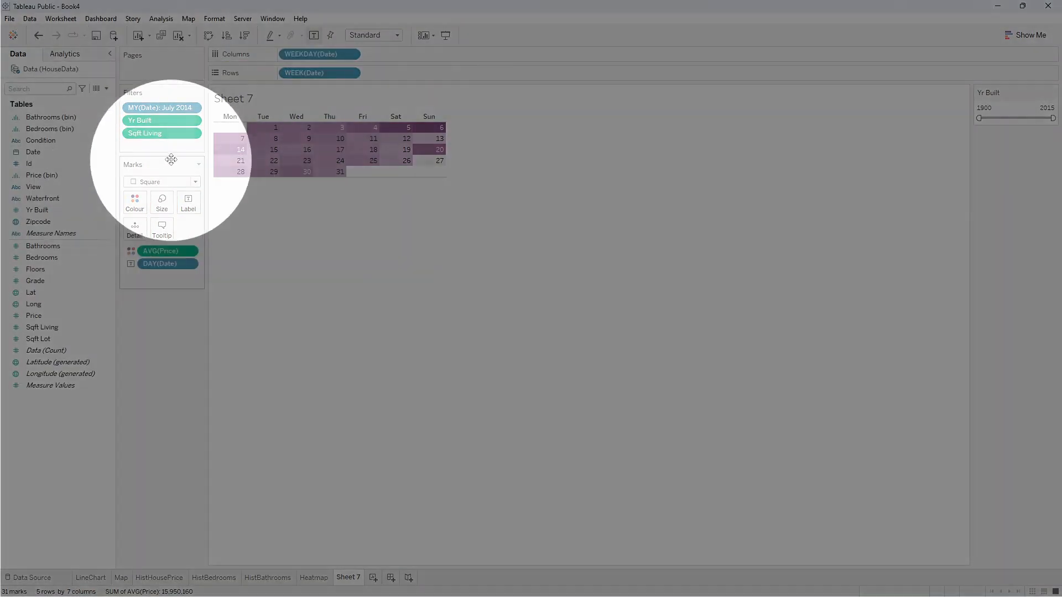
left_click(192, 134)
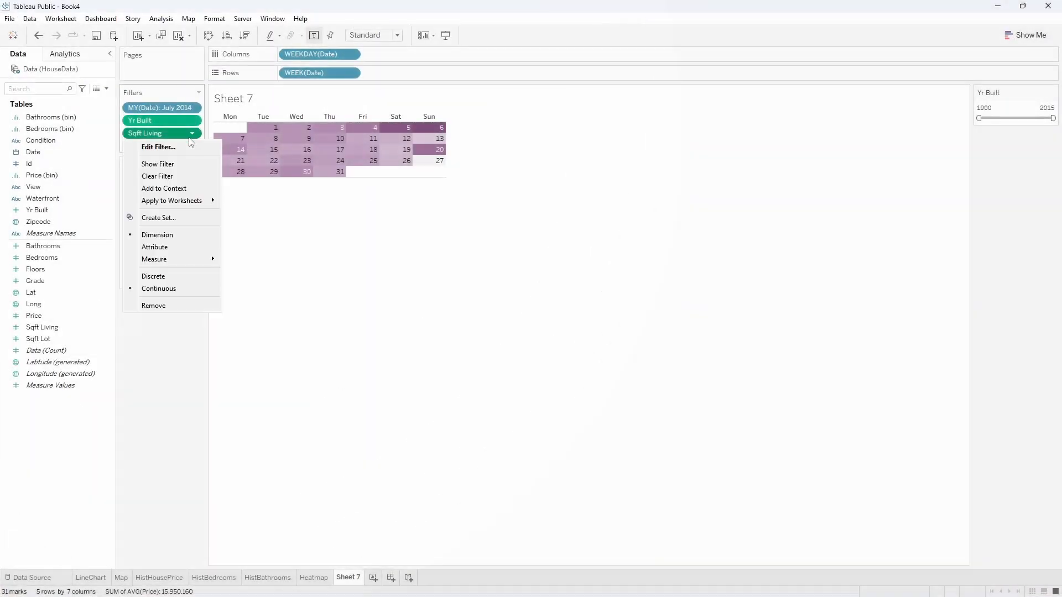
left_click(177, 166)
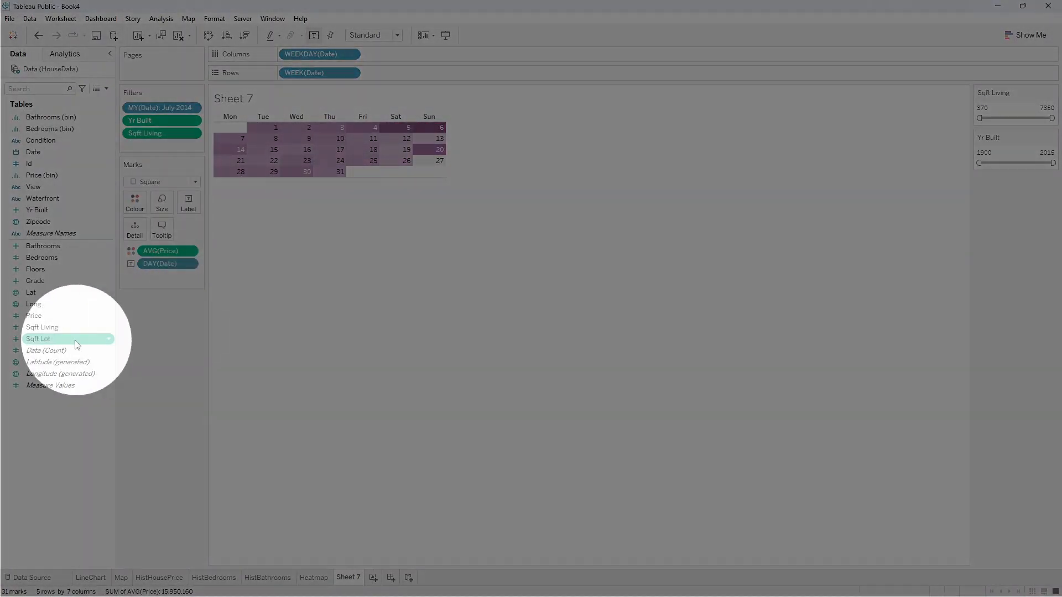
Add a Sqft Lot filter on all values with the range 746 to 982,278 and show its slider.
left_click_drag(41, 338, 163, 144)
left_click(545, 392)
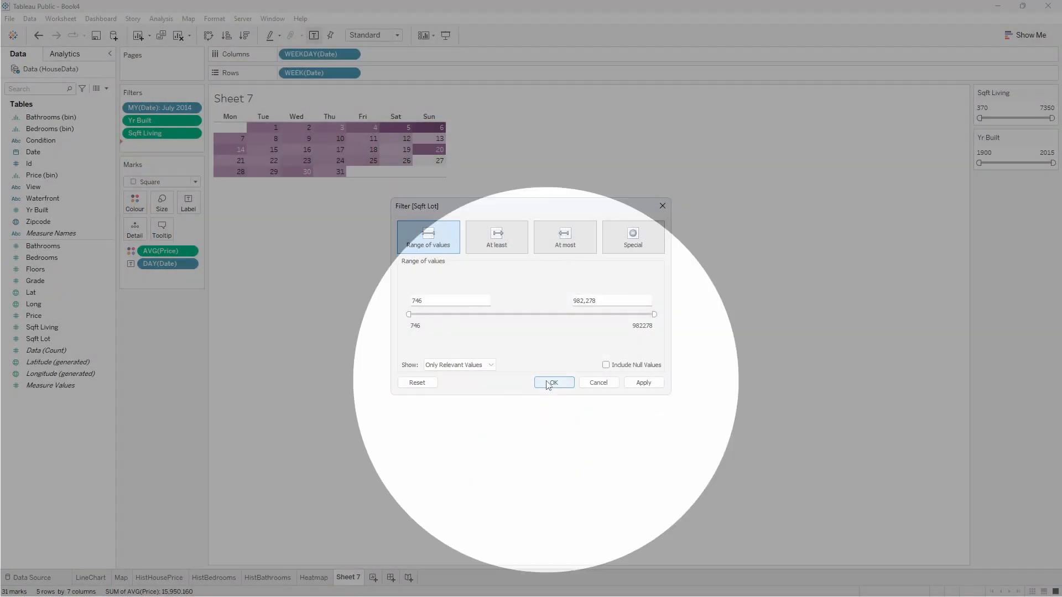
left_click(553, 382)
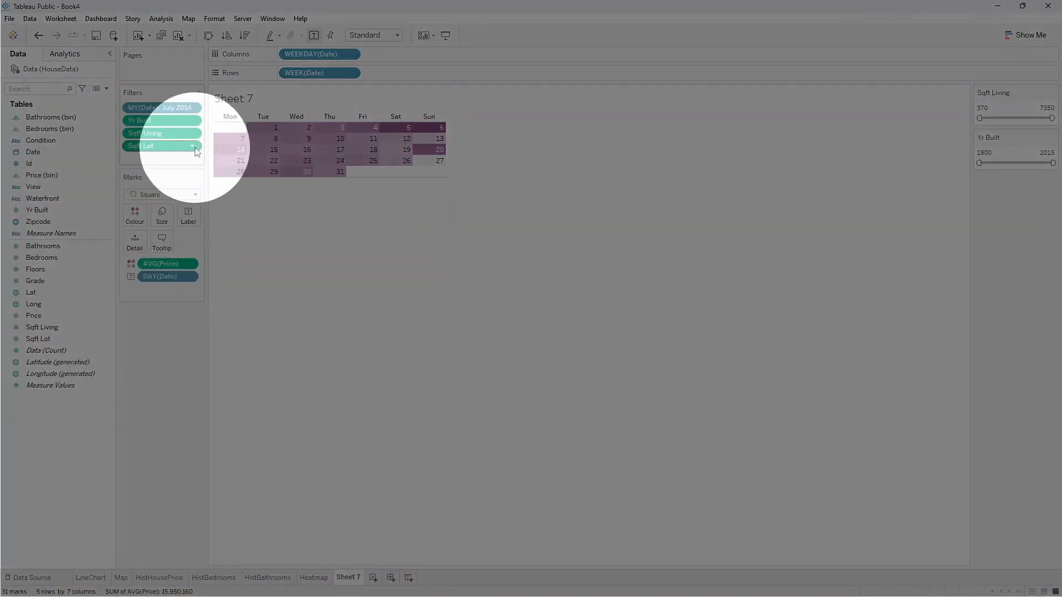
left_click(193, 147)
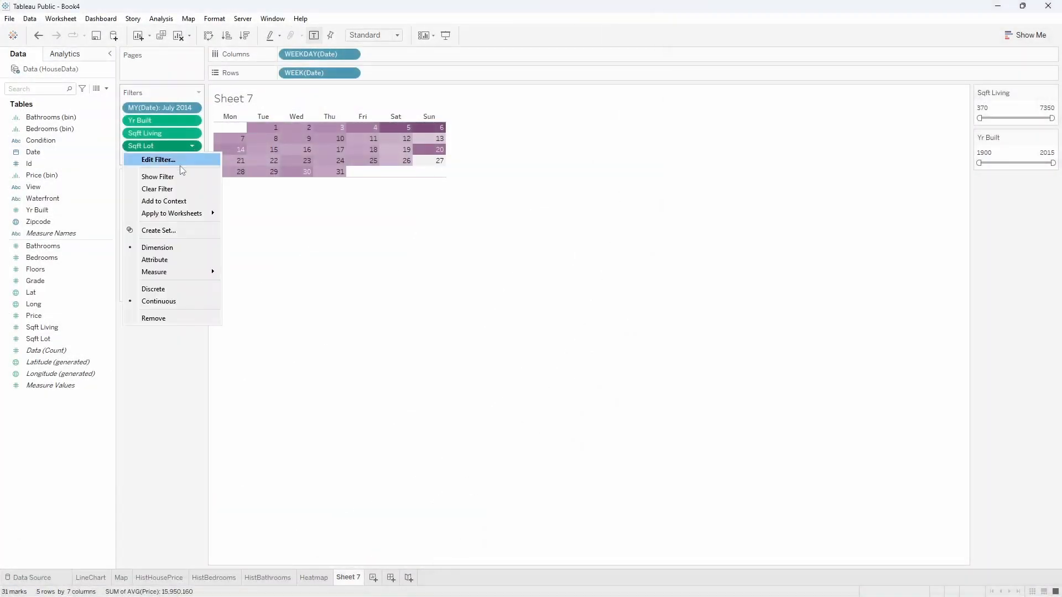
left_click(150, 175)
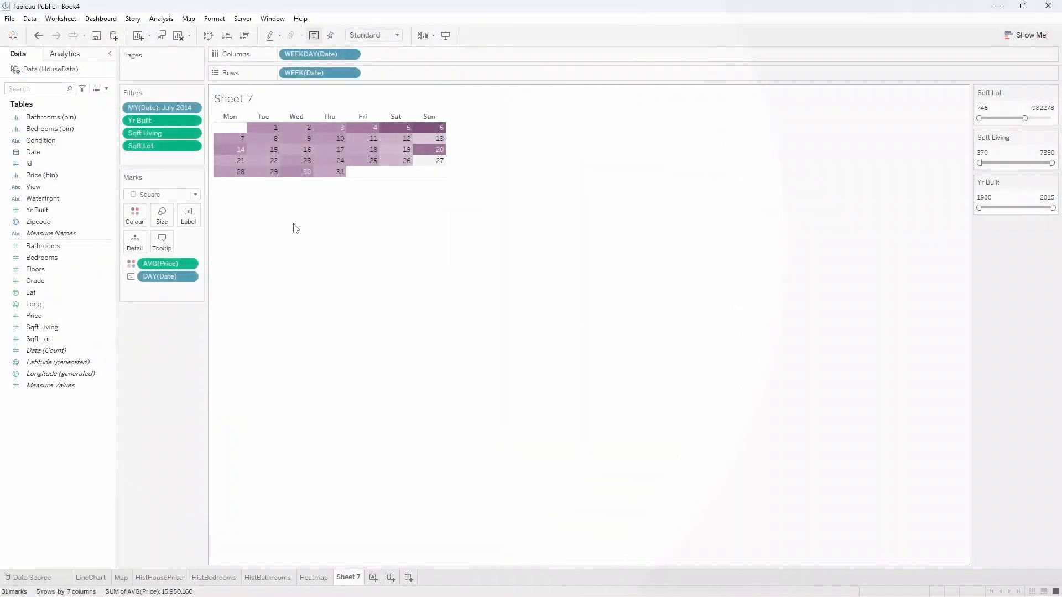
Hide the calendar sheet's title and rename the sheet Calendar.
right_click(236, 104)
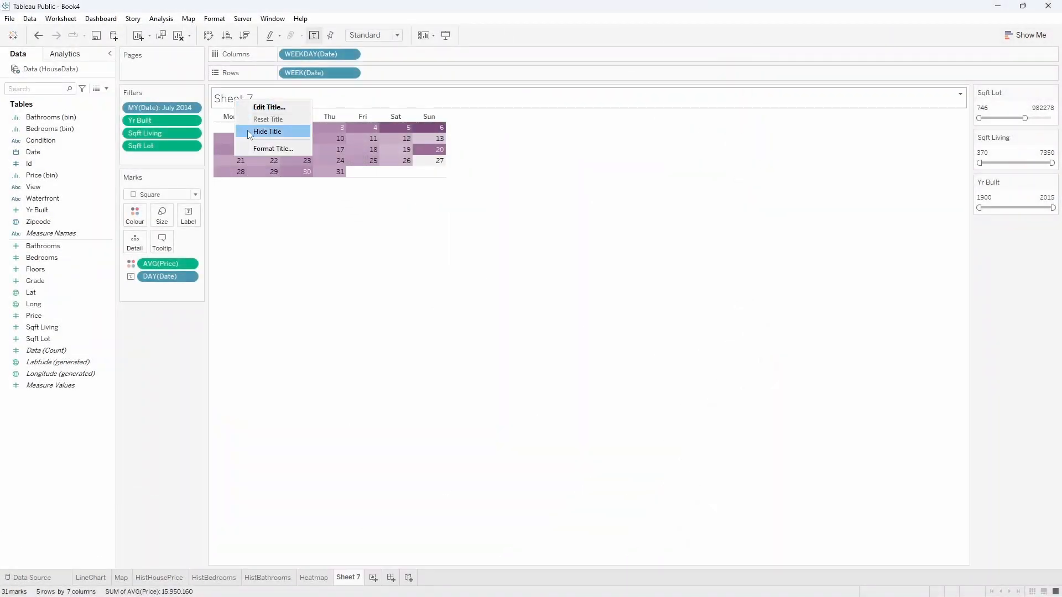
left_click(247, 130)
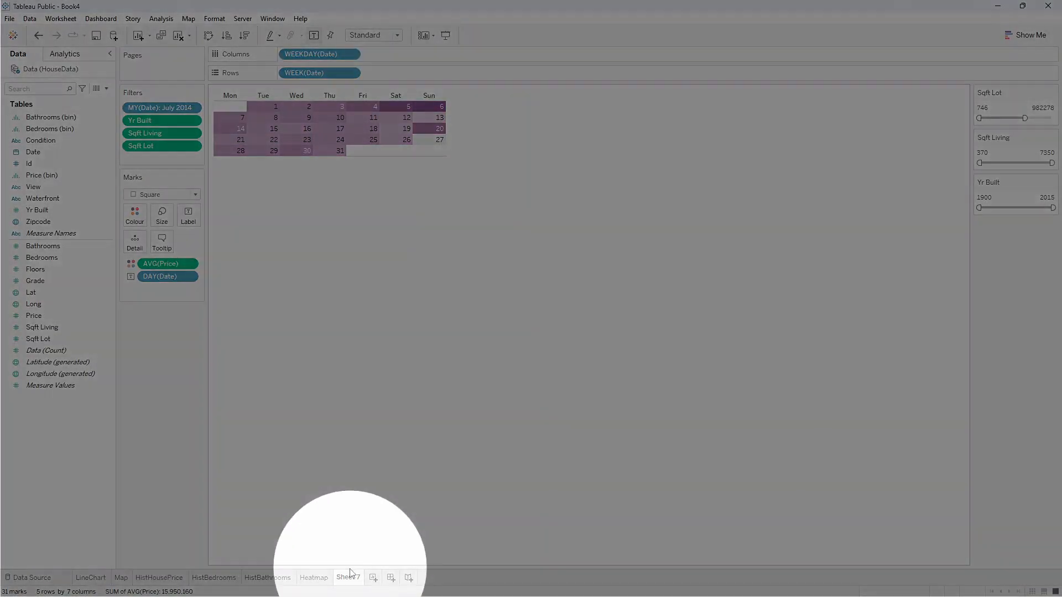
double_click(351, 577)
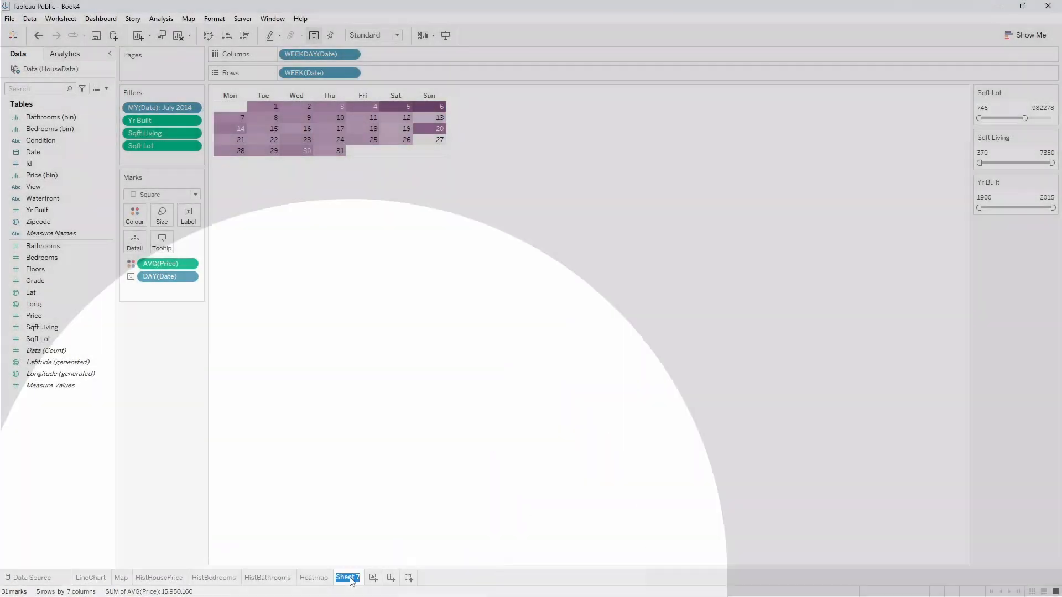
type("dar")
key("Return")
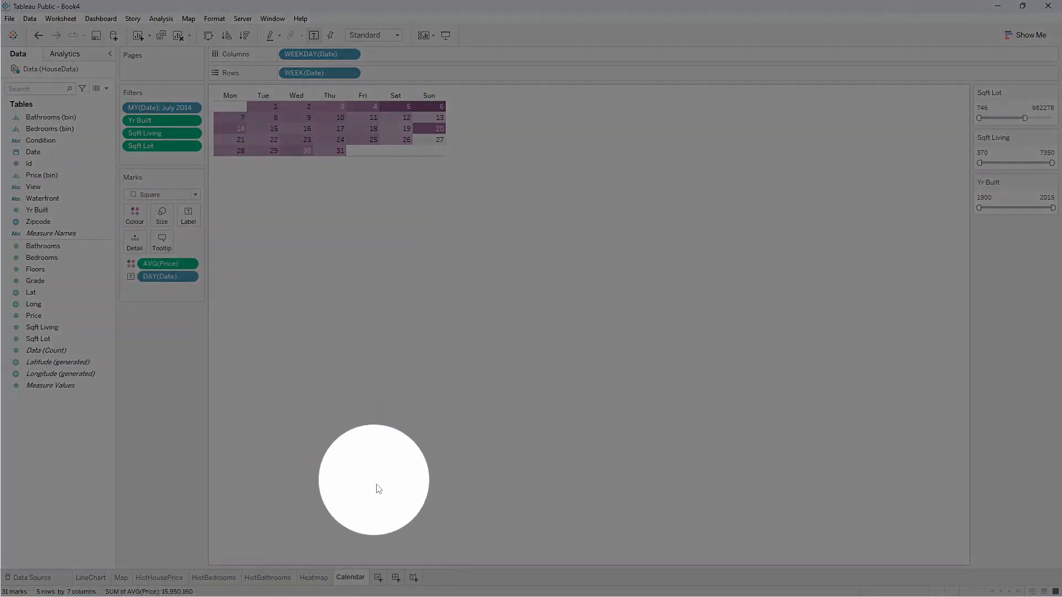
Create a new dashboard and give it the fixed Generic Desktop size (1366 x 768).
left_click(395, 579)
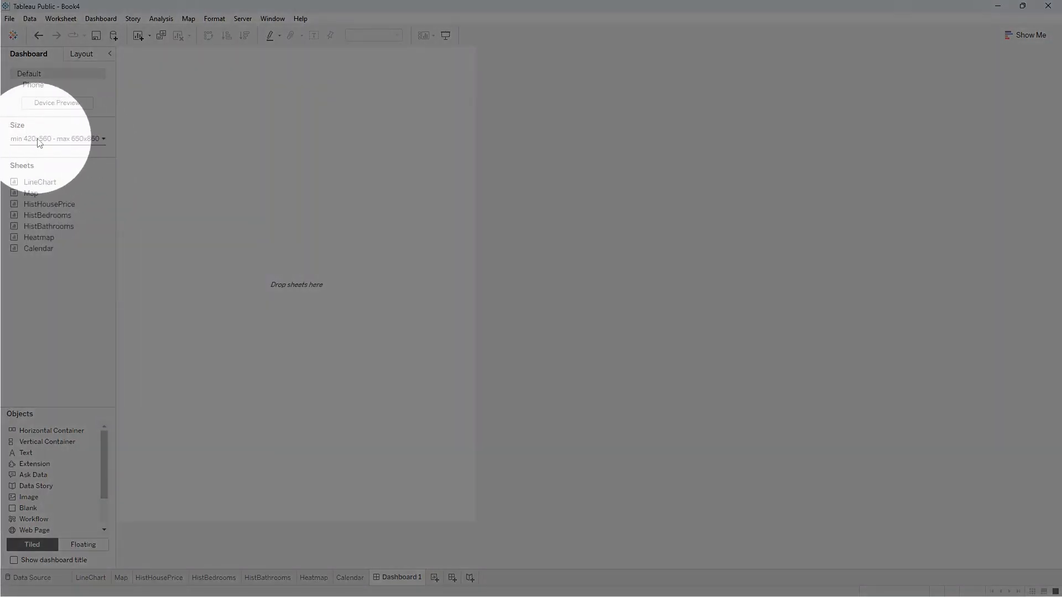
left_click(43, 139)
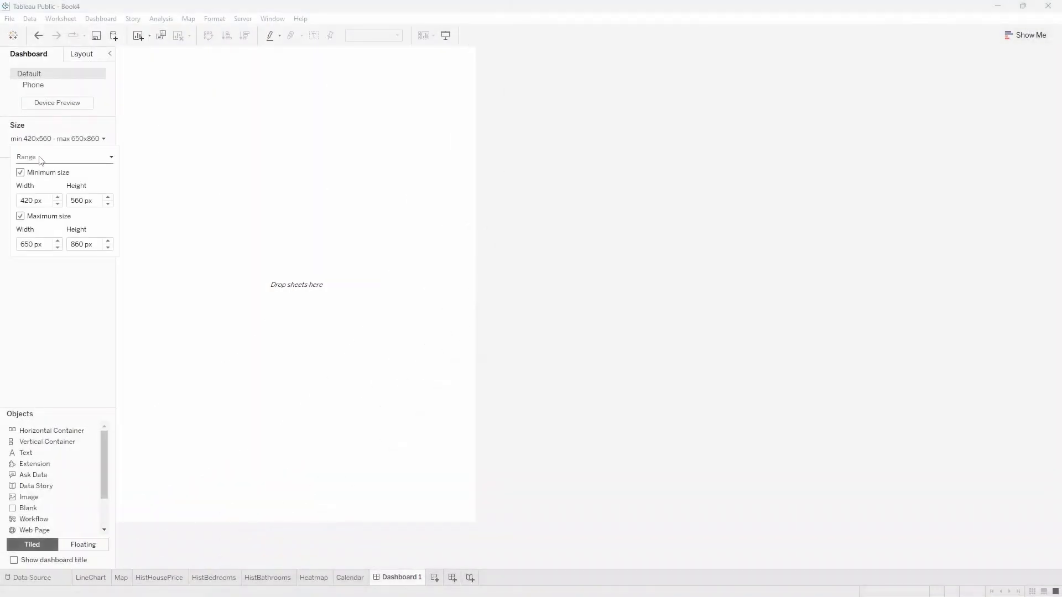
left_click(40, 159)
left_click(41, 166)
left_click(49, 174)
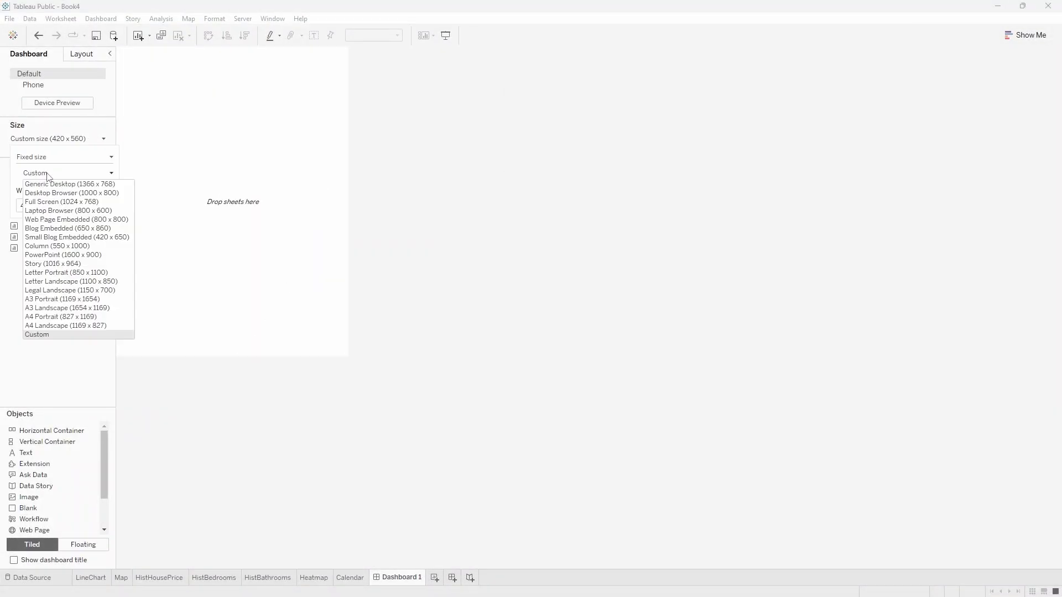
left_click(50, 184)
Switch the dashboard sizing to a range with a 1366 x 768 px minimum and no maximum size.
left_click(80, 158)
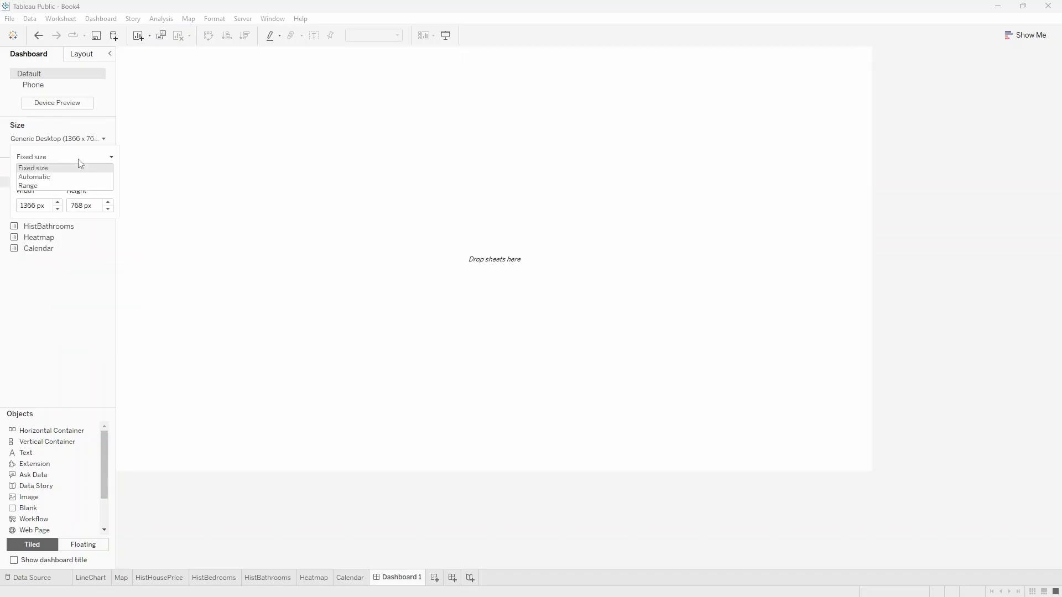
left_click(51, 185)
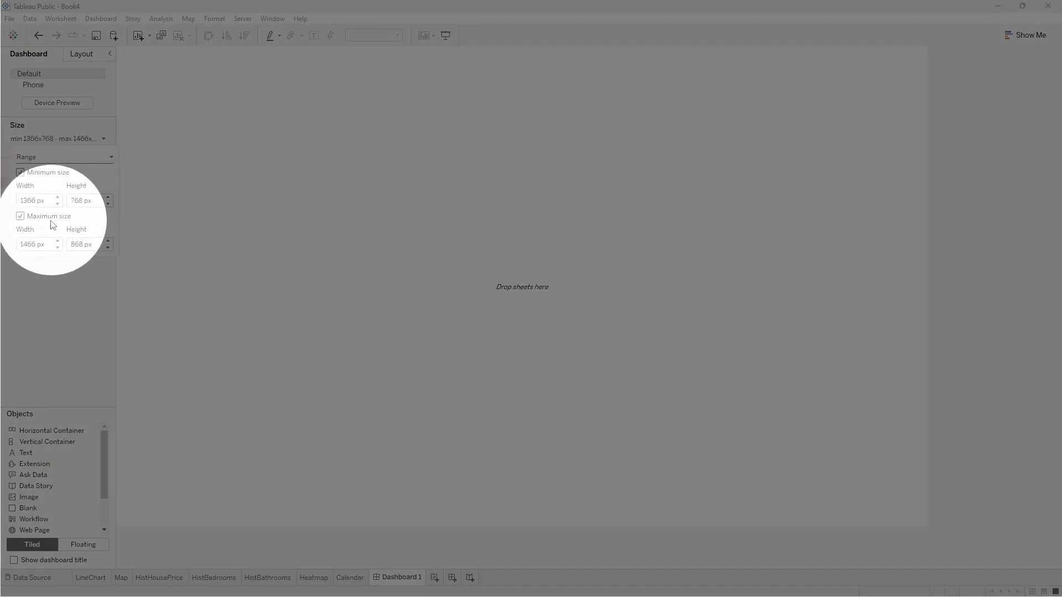
left_click(21, 216)
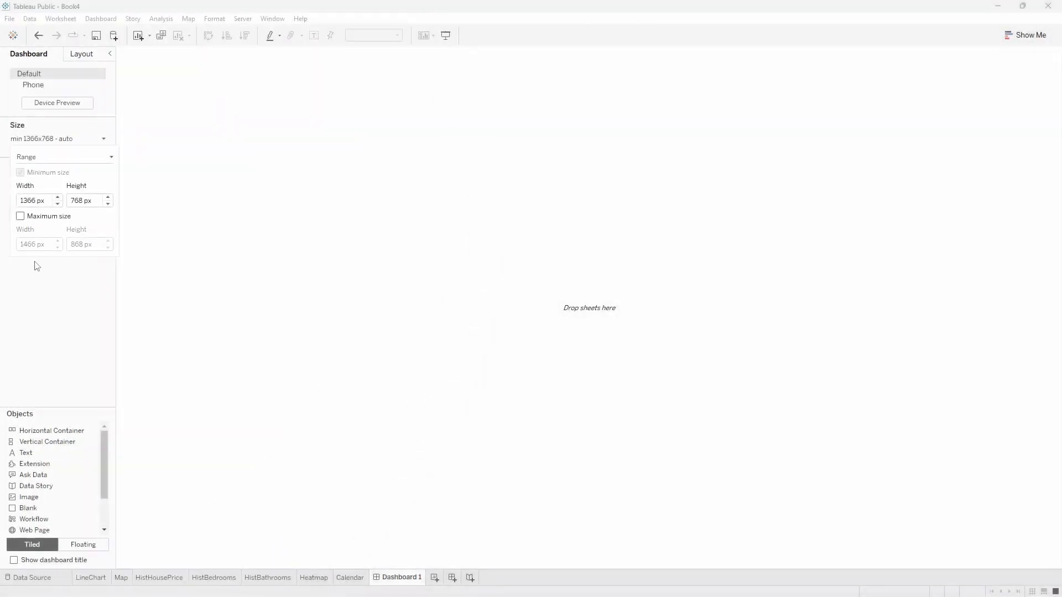
left_click(42, 314)
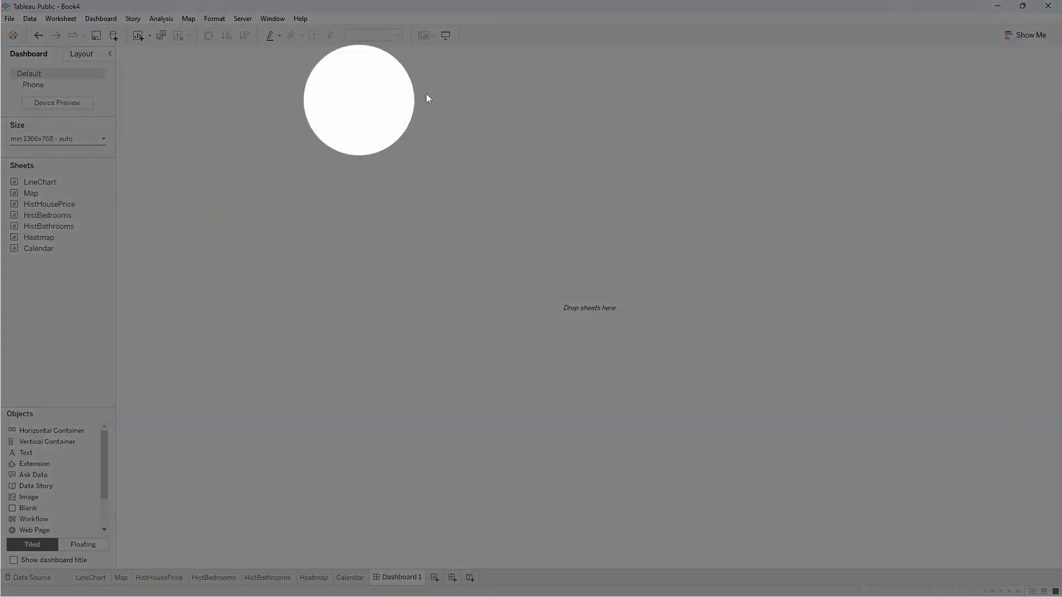
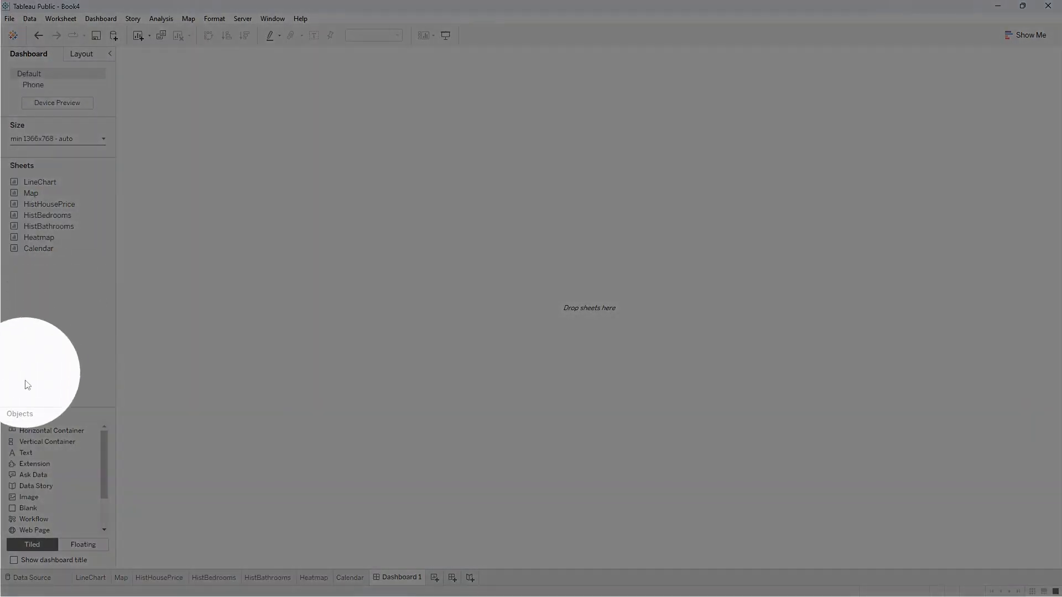
Add a vertical container to the dashboard and place a centred FILTERS text in it, in Tableau Bold, size 16, dark purple.
left_click_drag(30, 447, 284, 358)
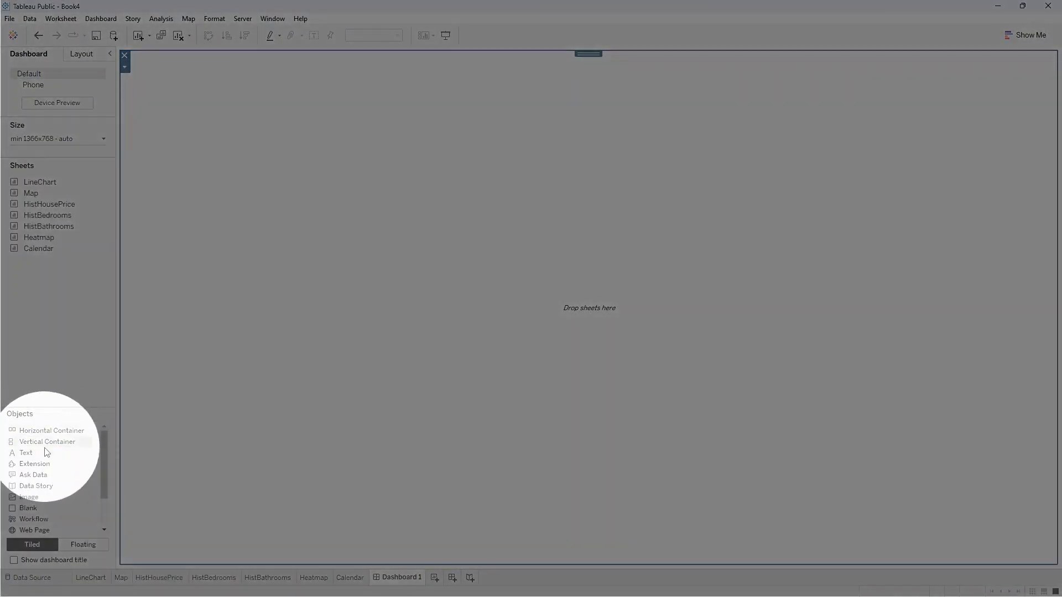
left_click_drag(77, 450, 477, 303)
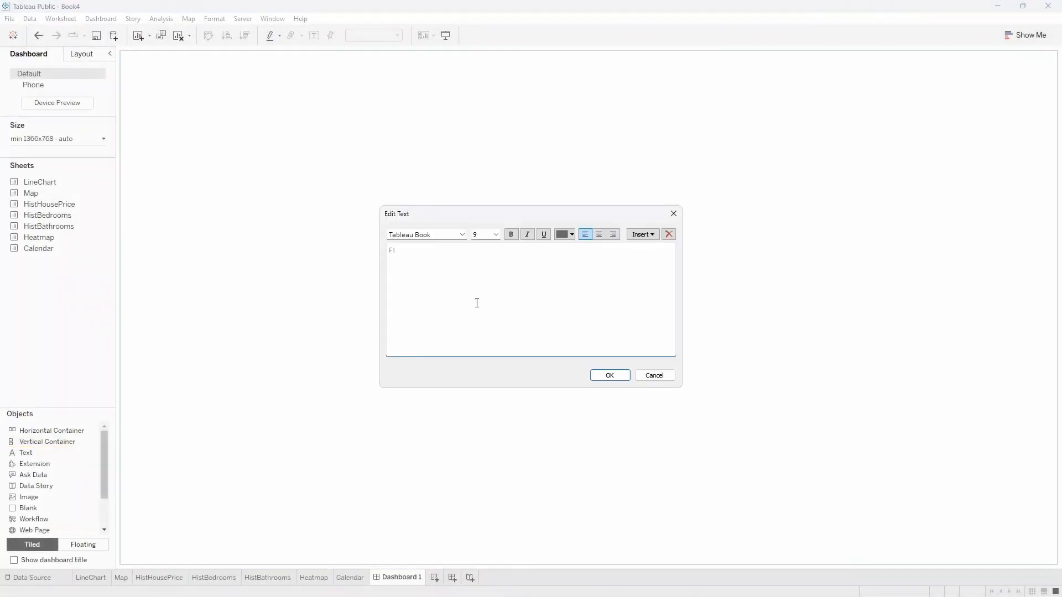
key("ctrl+a")
left_click(462, 234)
left_click(426, 244)
left_click(491, 237)
type("16")
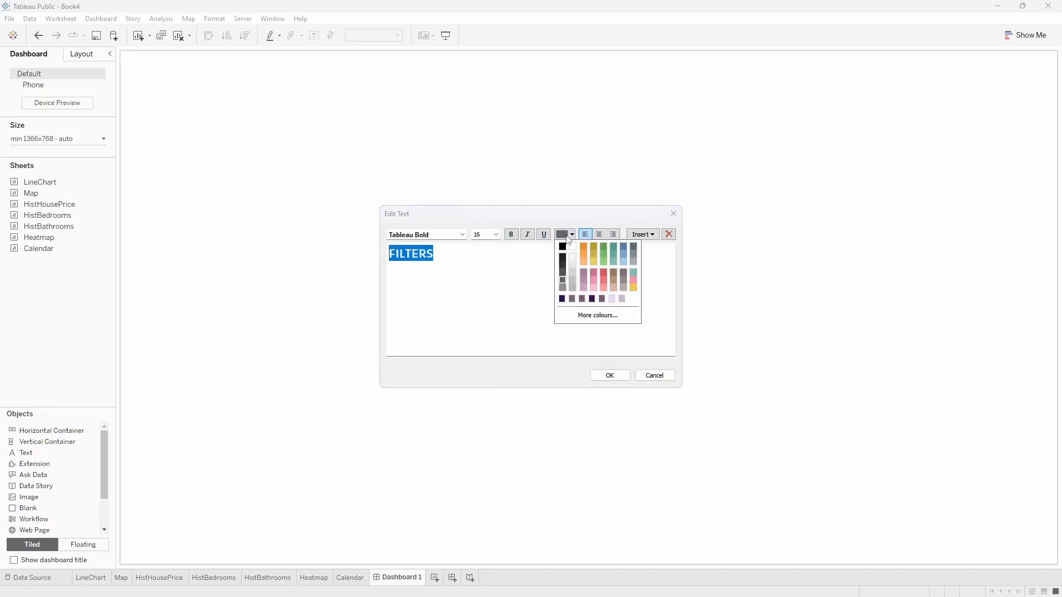
left_click(565, 236)
left_click(562, 299)
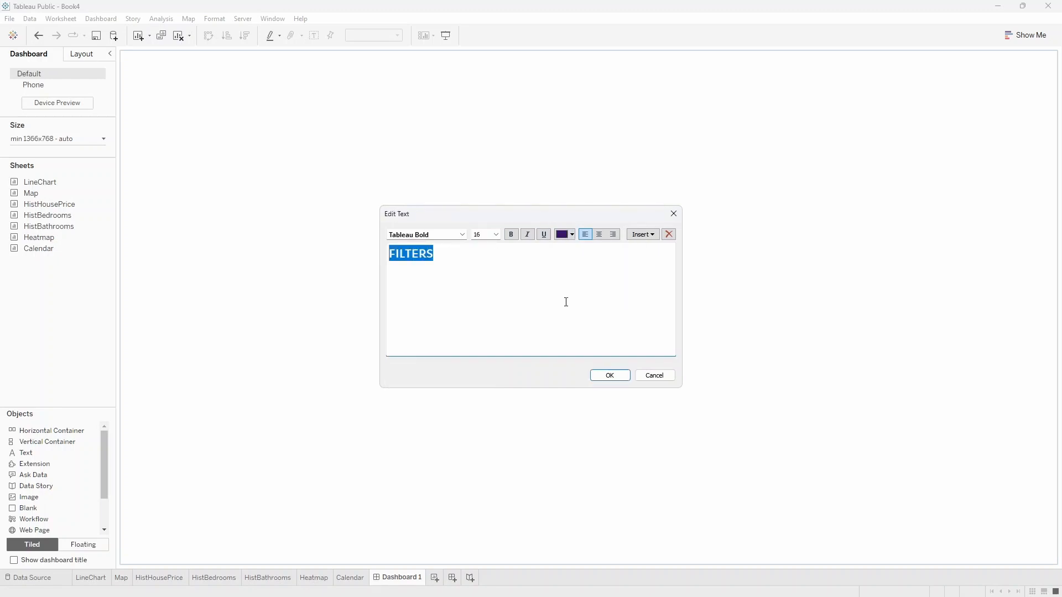
left_click(599, 234)
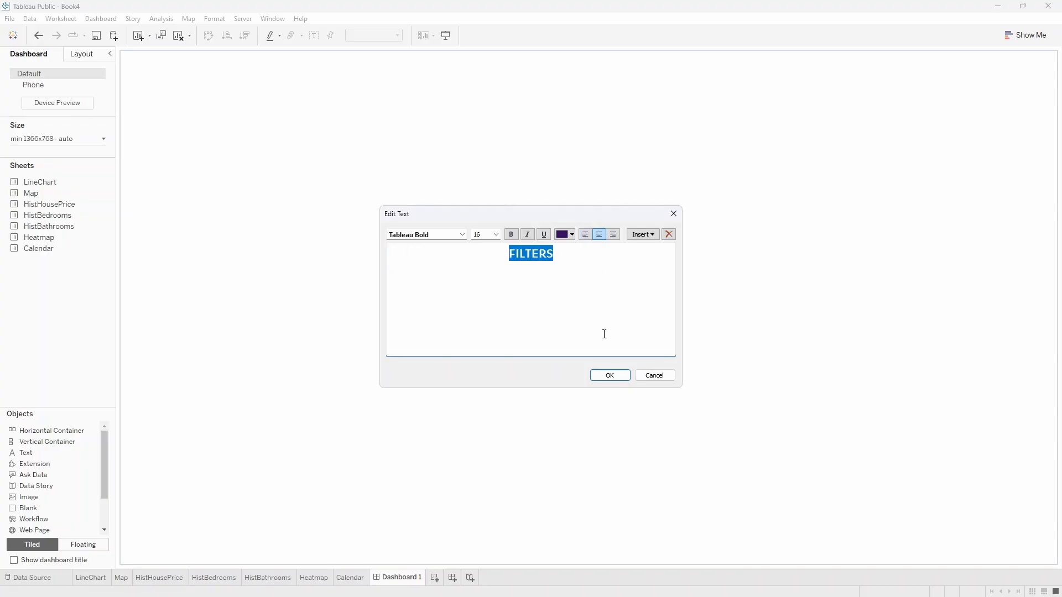
left_click(609, 375)
left_click(373, 261)
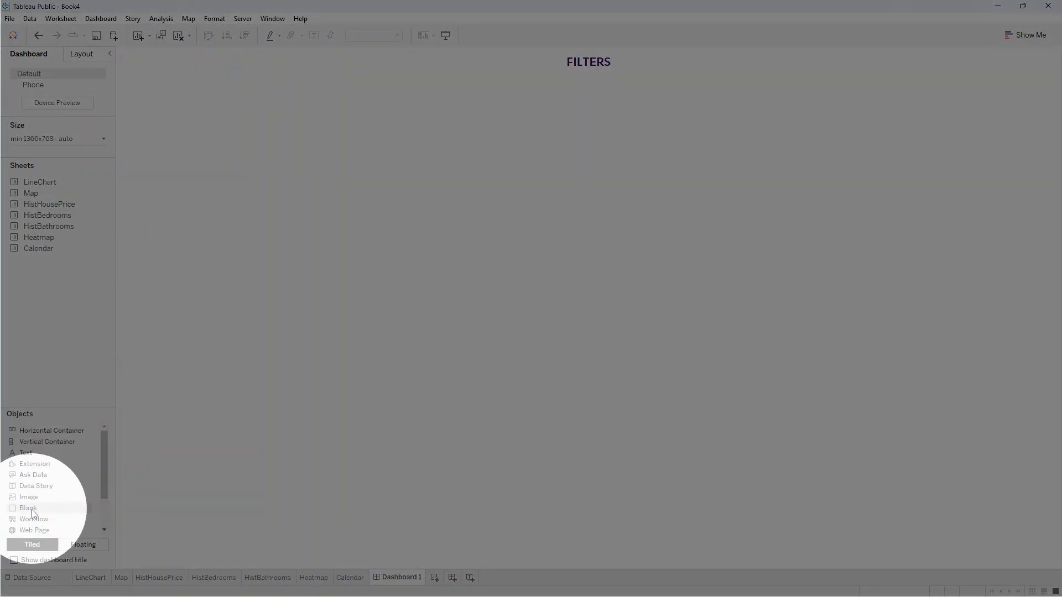
Insert a blank object below the FILTERS heading and set its height to 10 pixels.
left_click_drag(33, 514, 413, 365)
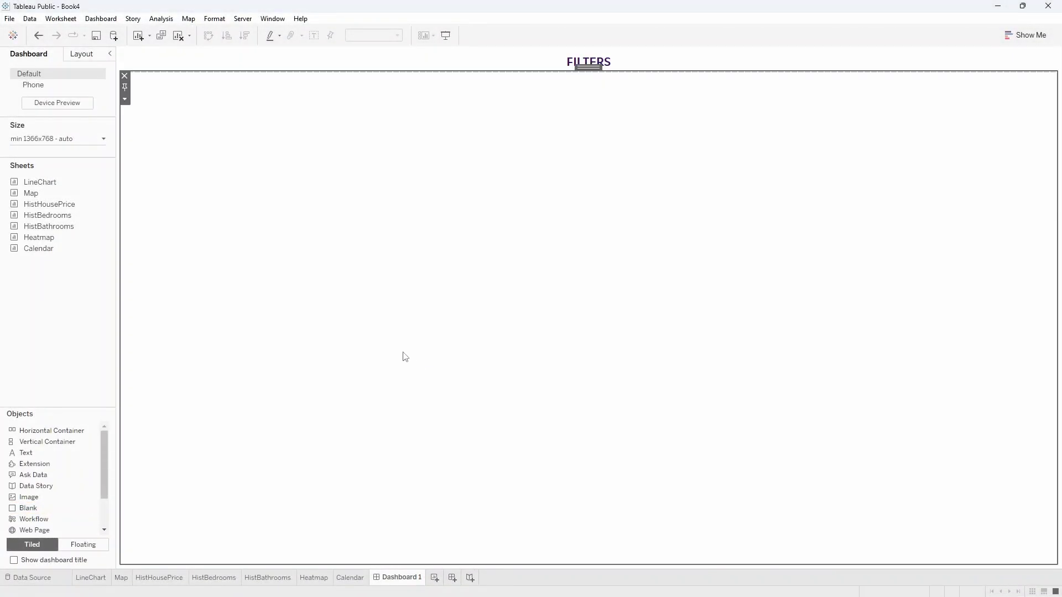
left_click(125, 99)
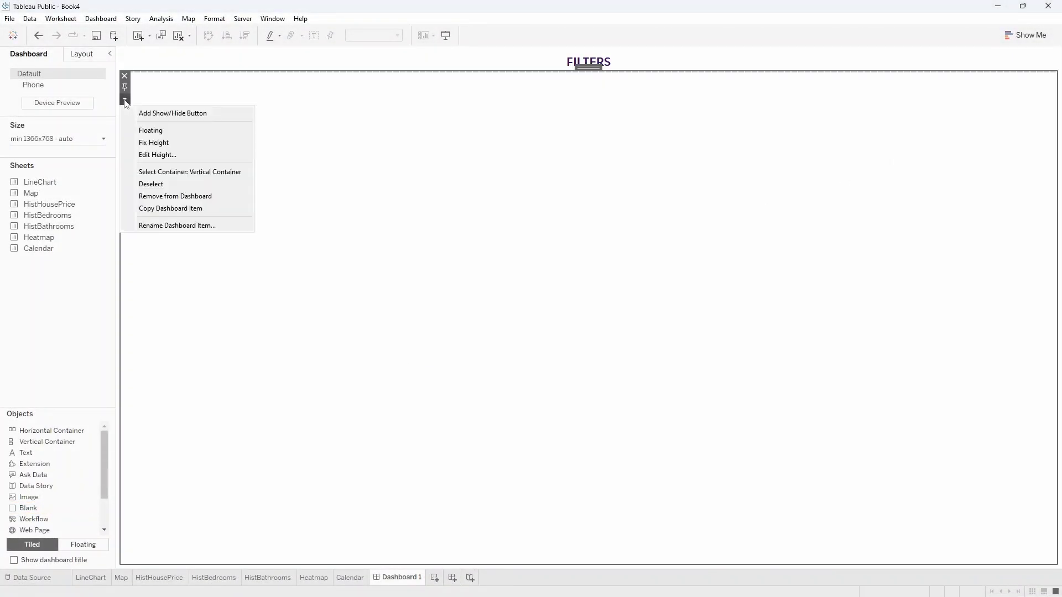
left_click(141, 154)
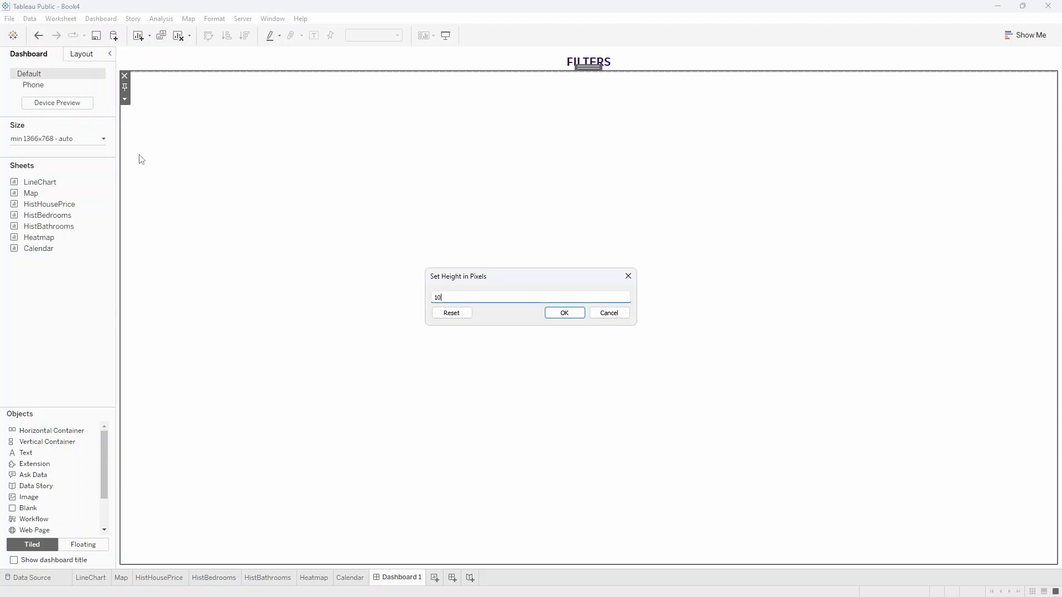
key("Return")
Give the blank object under the heading a dark purple background so it acts as a divider line.
left_click(80, 56)
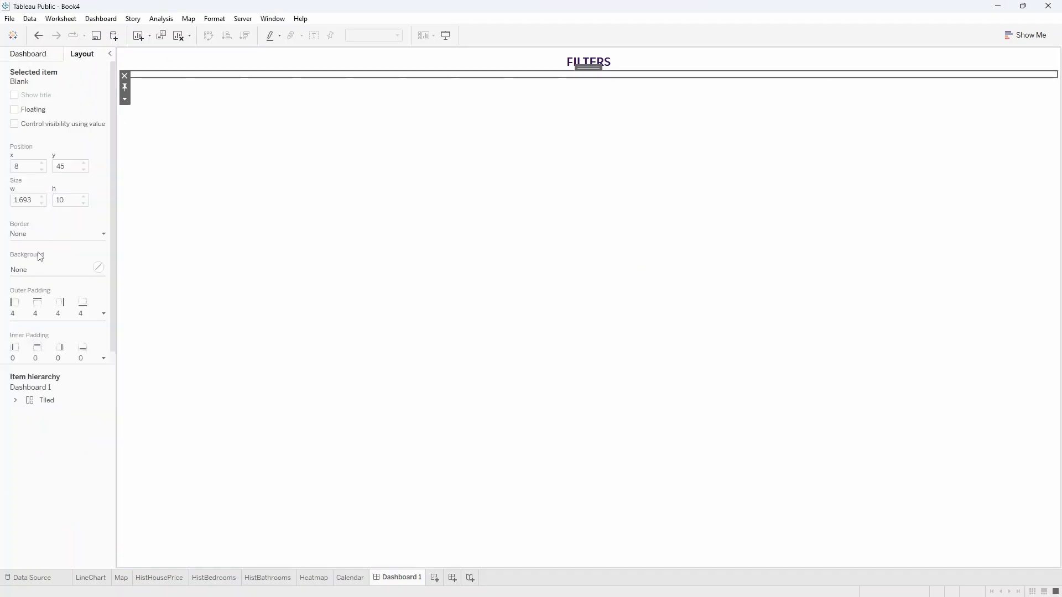
left_click(39, 268)
left_click(21, 371)
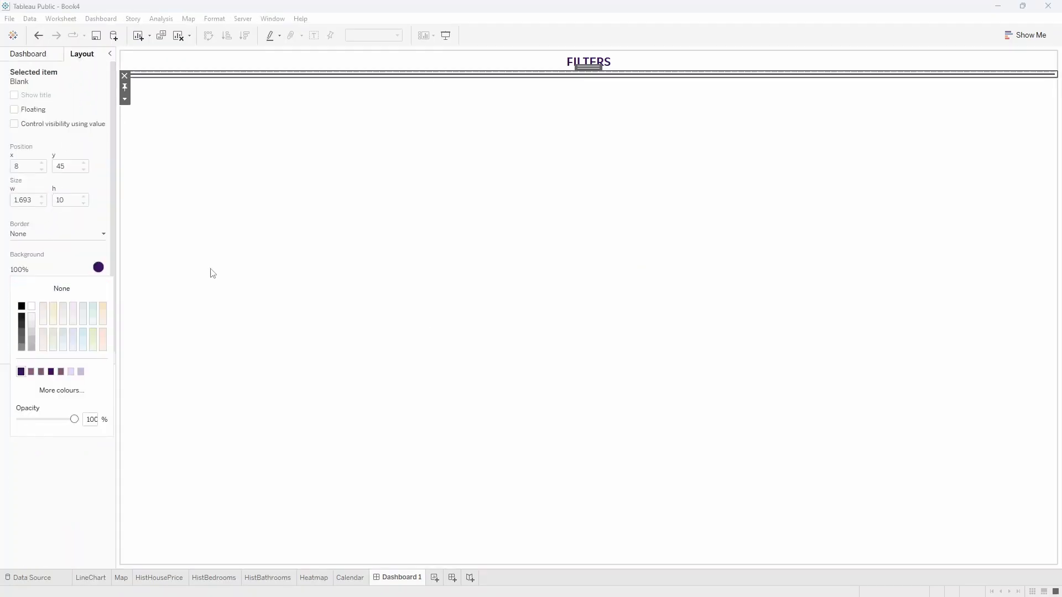
left_click(223, 242)
left_click(478, 96)
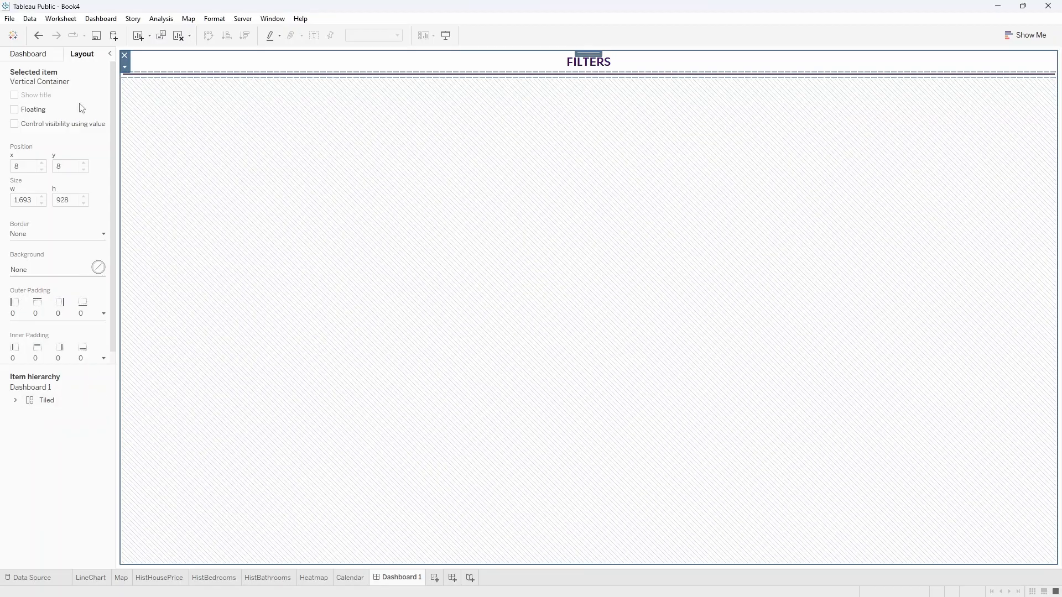
Place the Calendar sheet in the container below the divider line and hide its title.
left_click(41, 57)
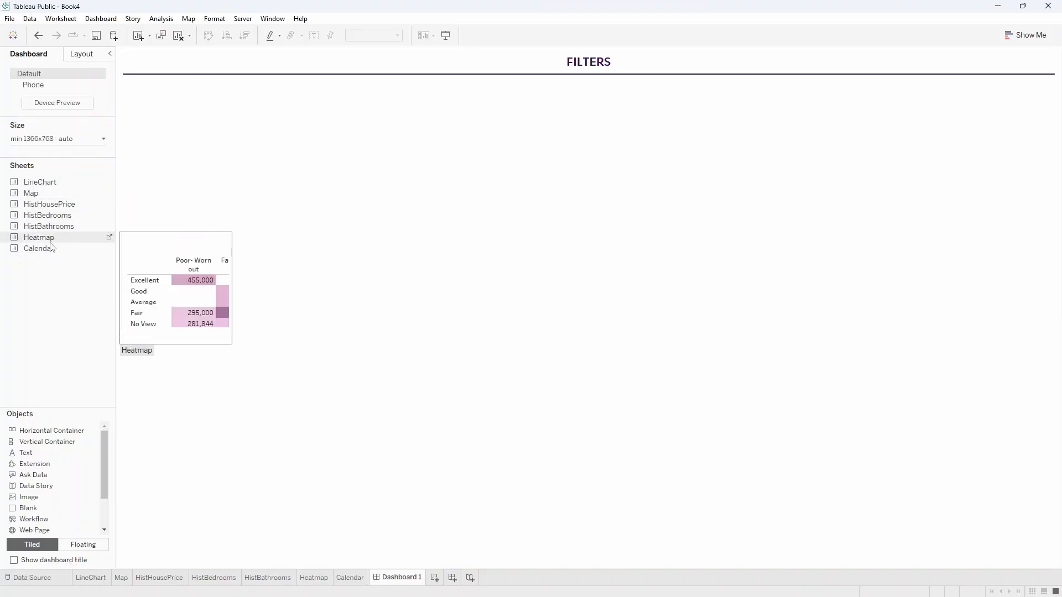
left_click_drag(51, 248, 311, 290)
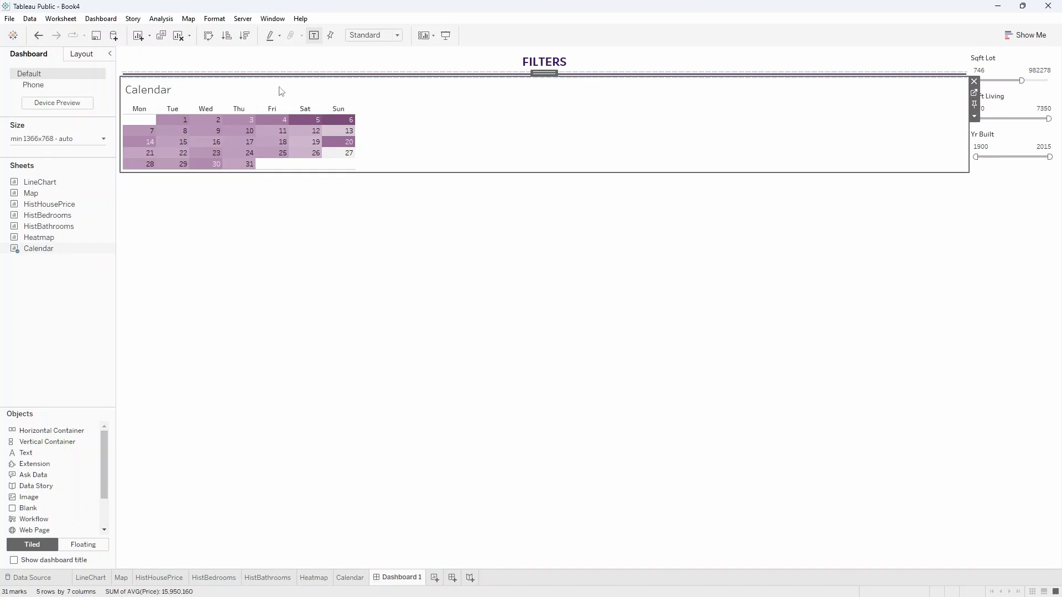
right_click(155, 95)
left_click(176, 123)
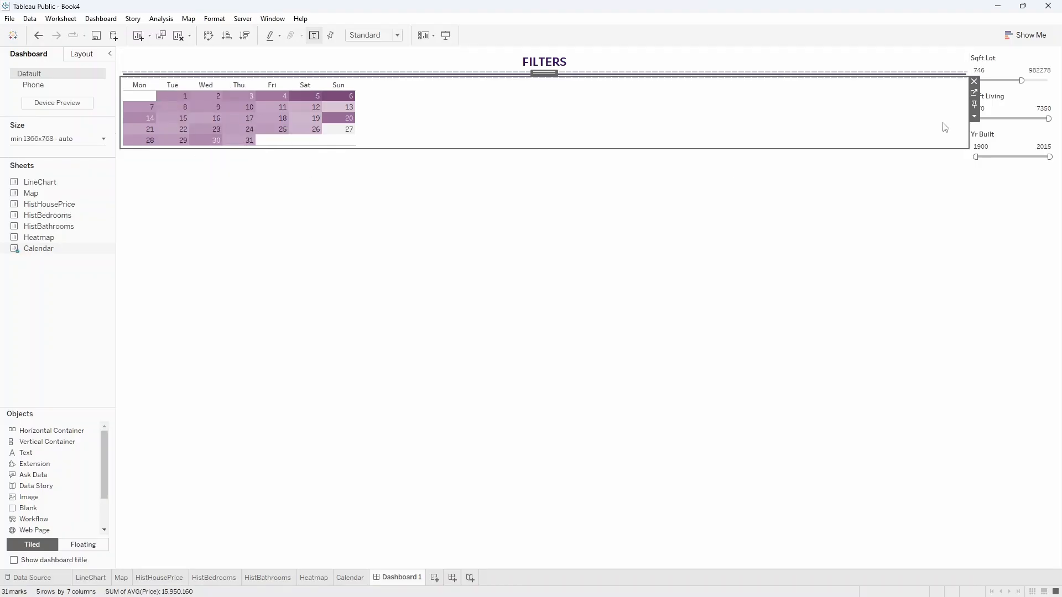
Show the calendar's Month, Year of Date filter as a single-value dropdown and move it above the calendar.
left_click(974, 116)
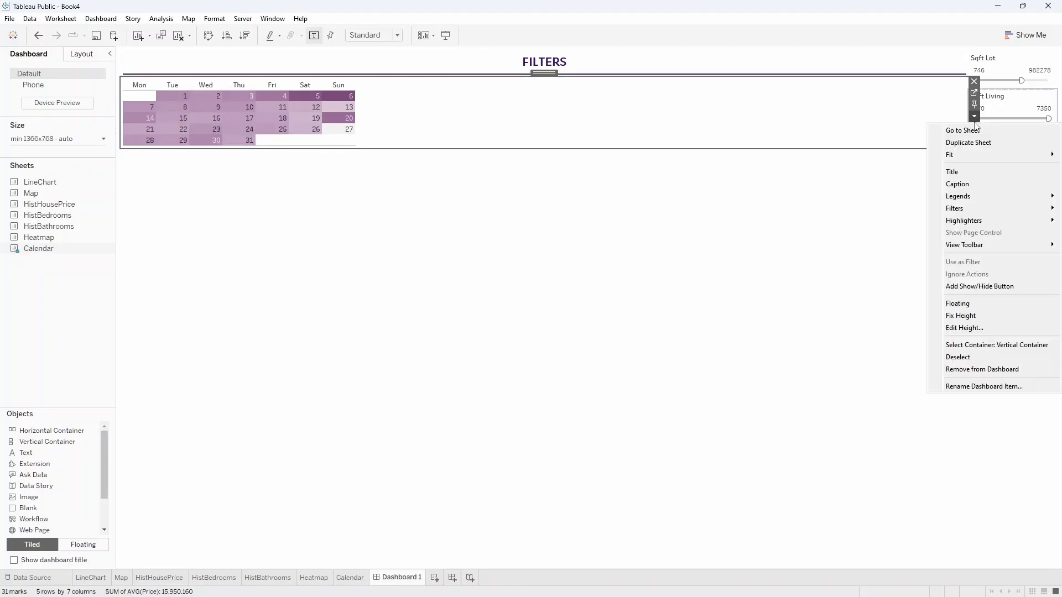
mouse_move(973, 208)
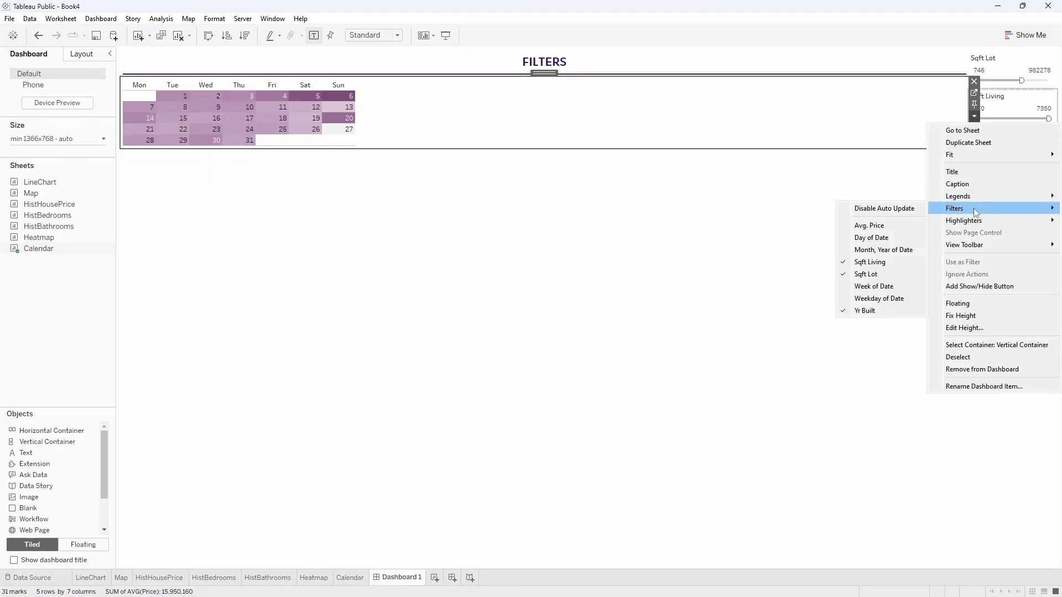
left_click(873, 249)
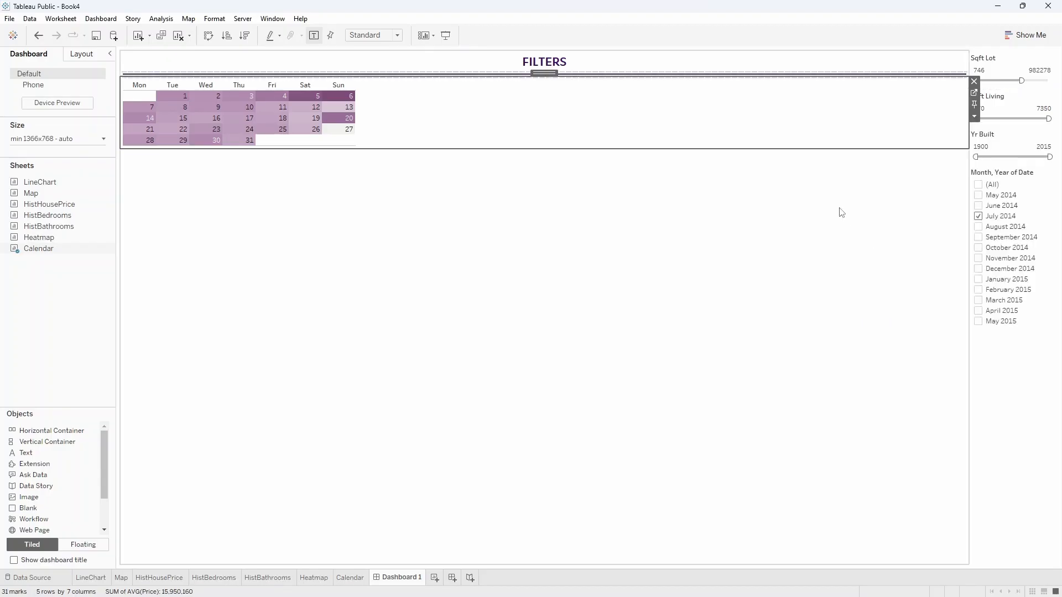
left_click(1015, 177)
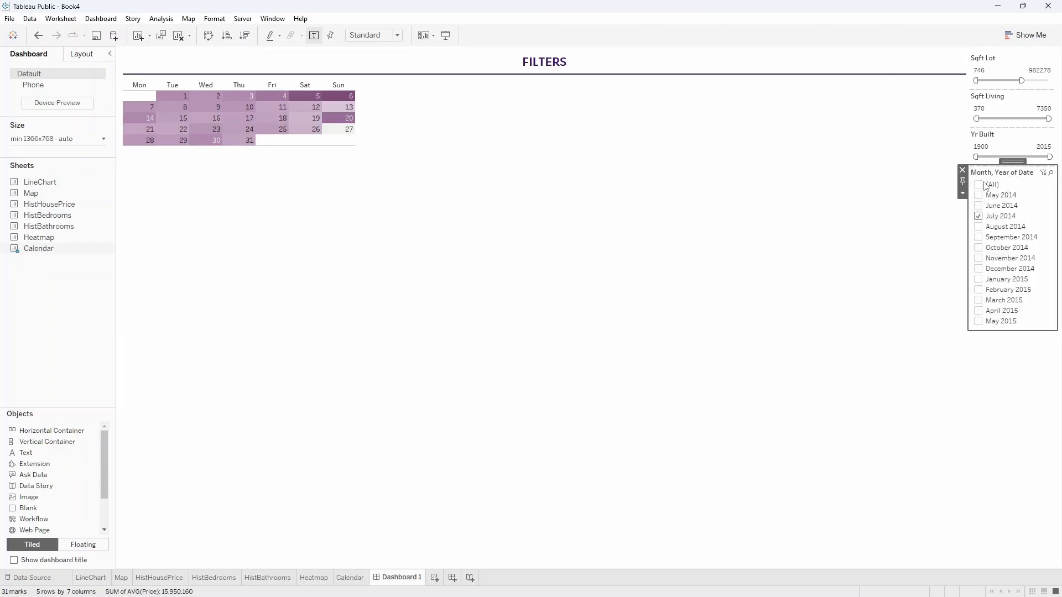
left_click(963, 194)
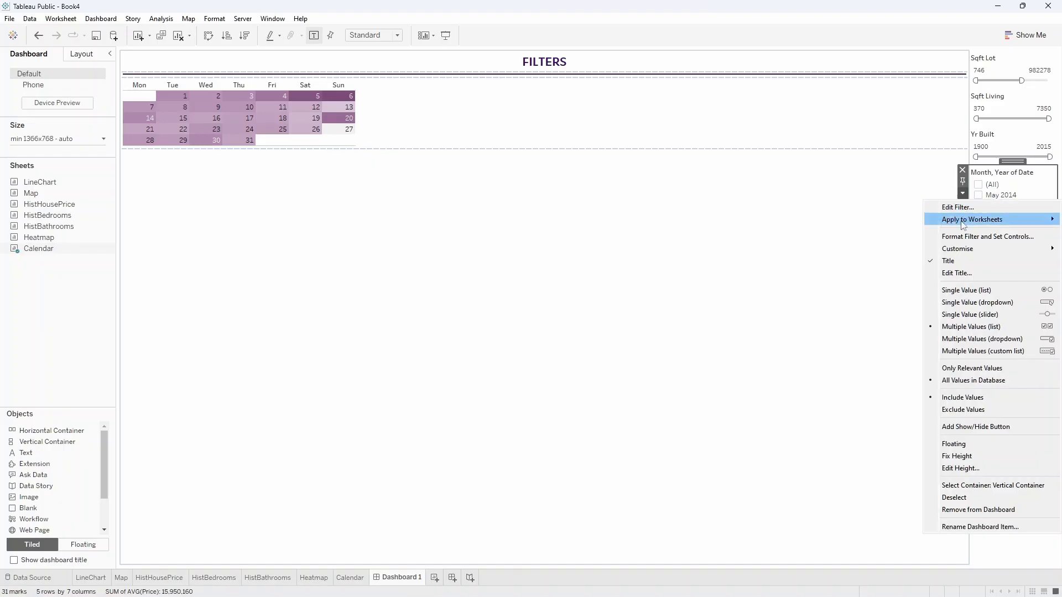
left_click(968, 306)
left_click_drag(1012, 161, 321, 84)
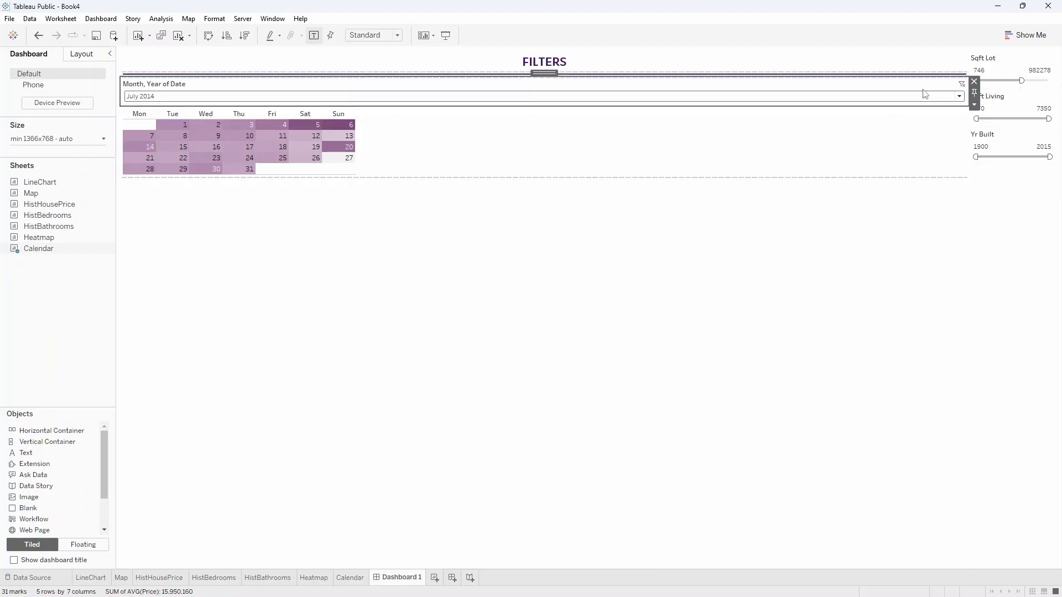
Stack the Yr Built, Sqft Living and Sqft Lot filters below the calendar, extending Sqft Living up to 7480 and Sqft Lot up to 1651359.
left_click(1009, 141)
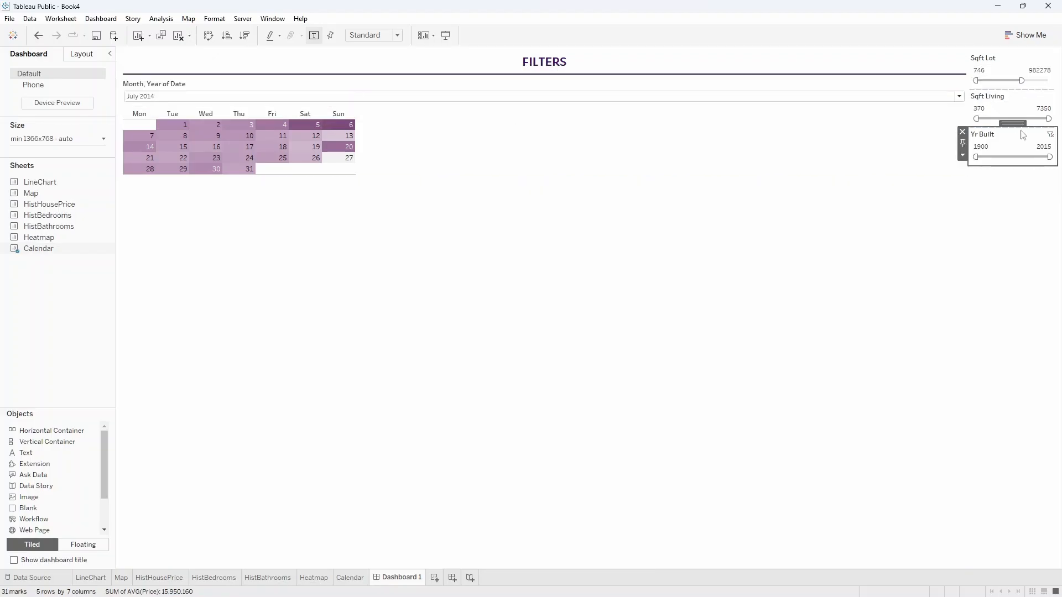
left_click_drag(1022, 135, 474, 166)
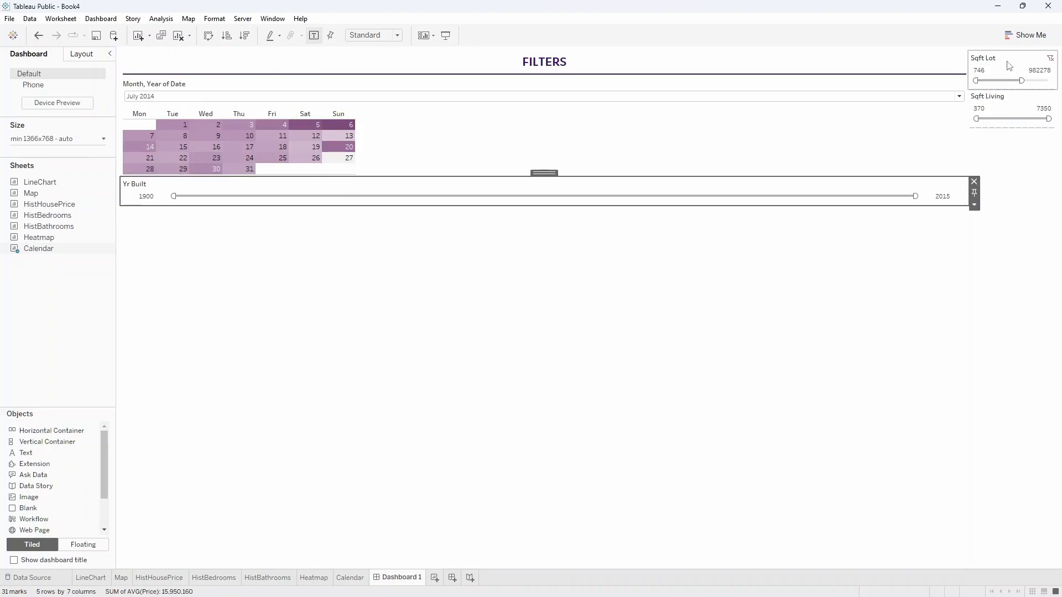
left_click(1012, 101)
mouse_move(1012, 90)
left_mouse_down()
mouse_move(776, 201)
mouse_move(695, 211)
left_mouse_up()
left_click(1012, 67)
left_click_drag(1009, 54, 1049, 258)
left_click_drag(989, 224, 1042, 225)
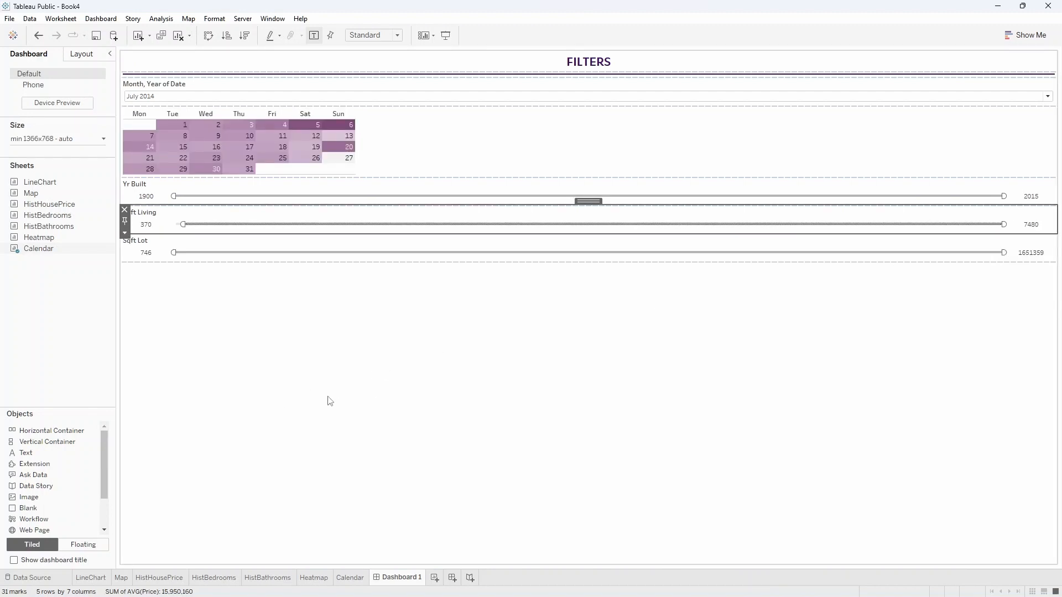
left_click(288, 353)
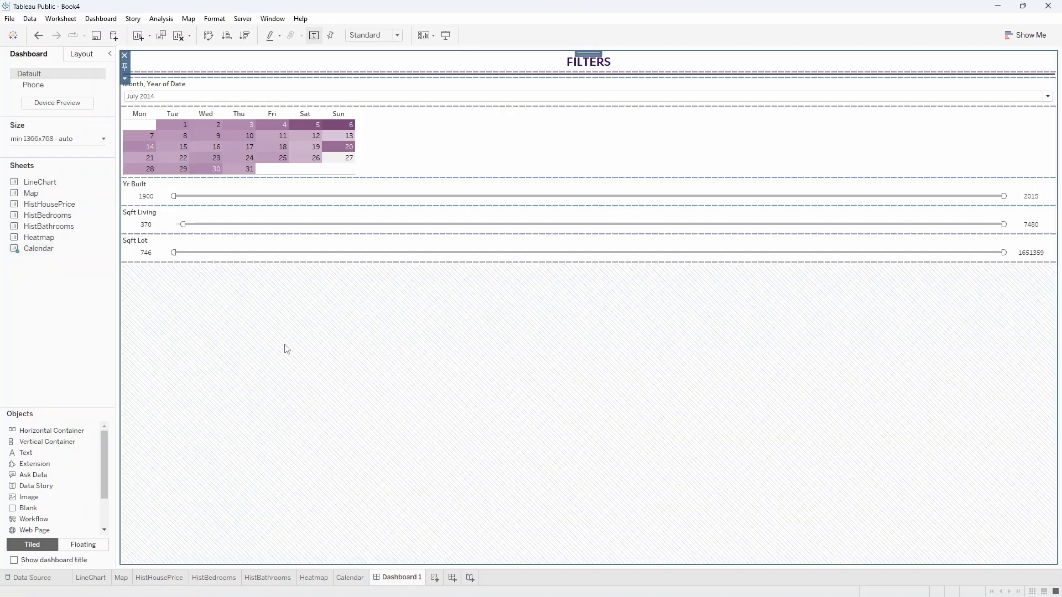
Retitle the month filter "Select Month From Dropdown" with "And Day From Calendar" on a second line, in dark purple.
double_click(160, 88)
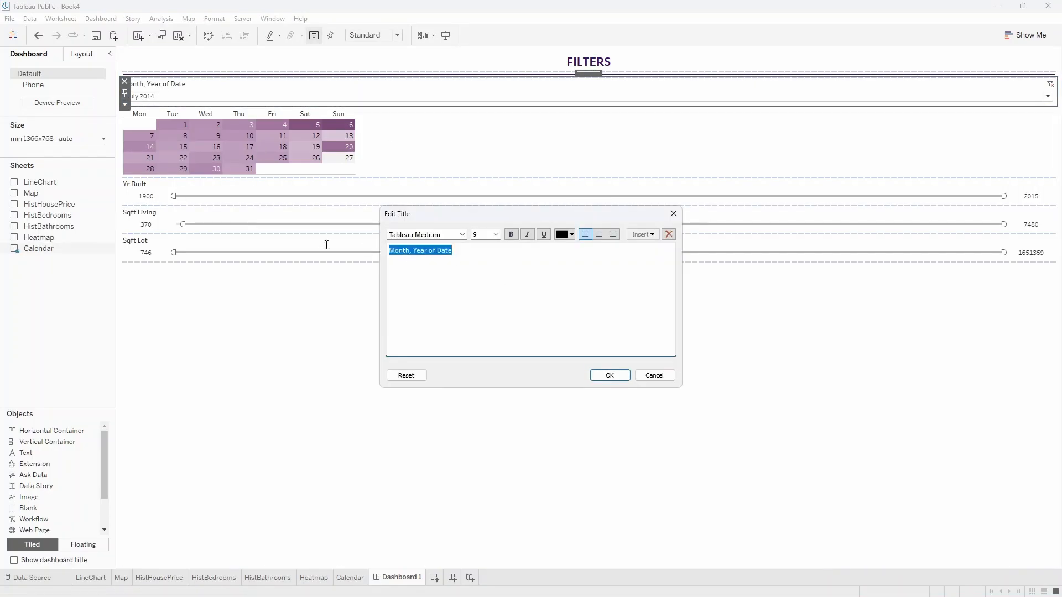
type("s")
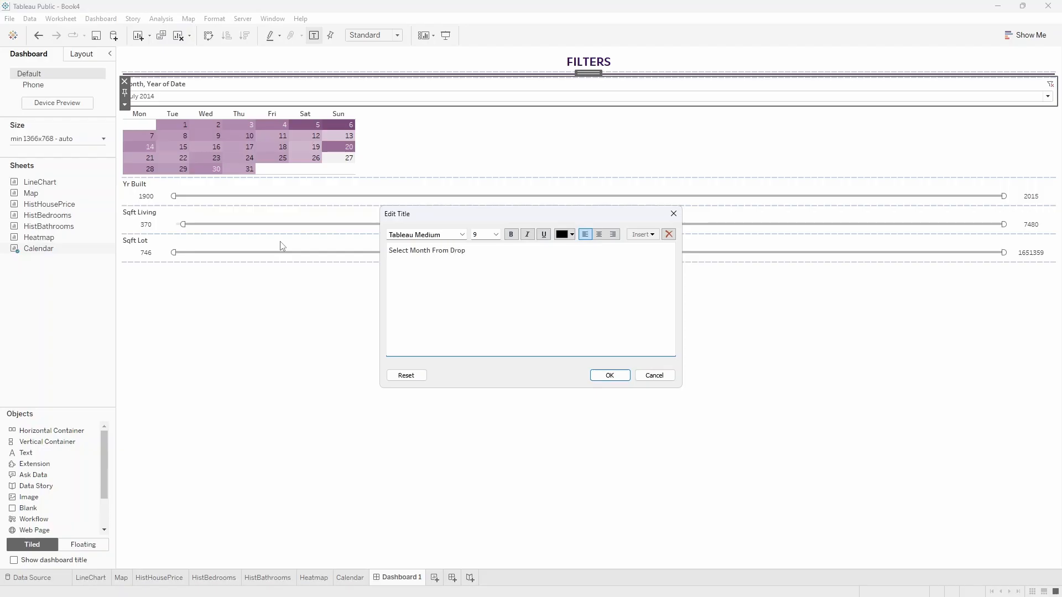
key("Return")
type("And Day From Calendar")
key("ctrl+a")
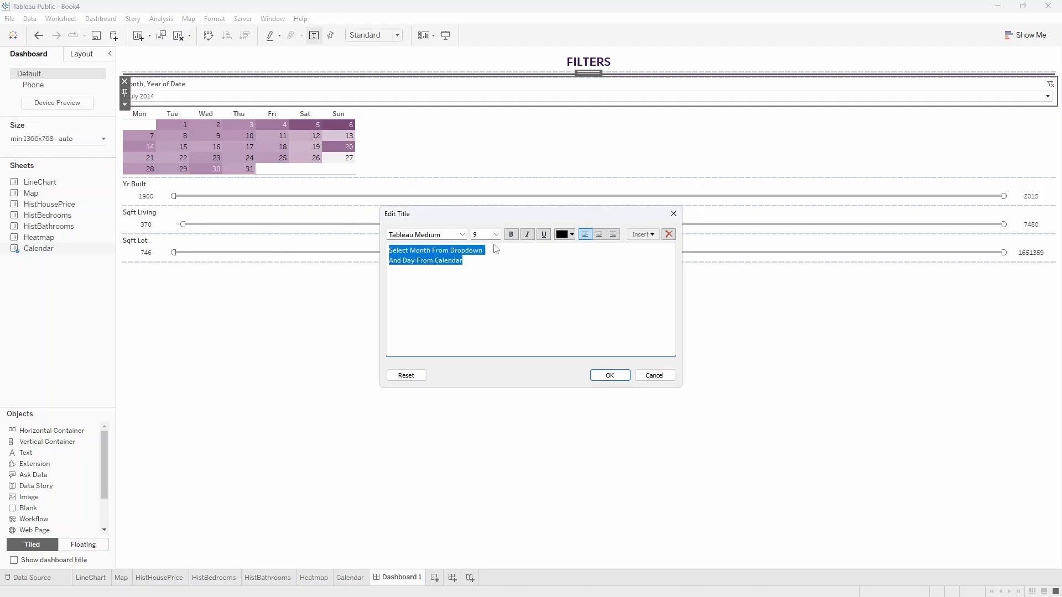
left_click(571, 235)
left_click(563, 300)
left_click(608, 375)
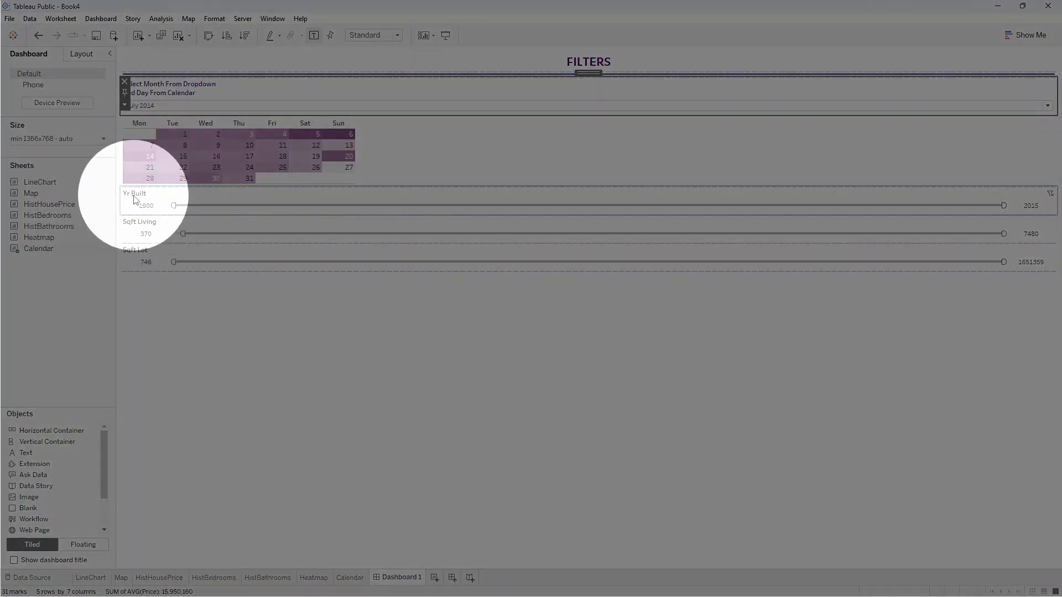
Change the Yr Built filter's title to "Select Yr Built" and colour it dark purple.
double_click(136, 200)
key("ctrl+a")
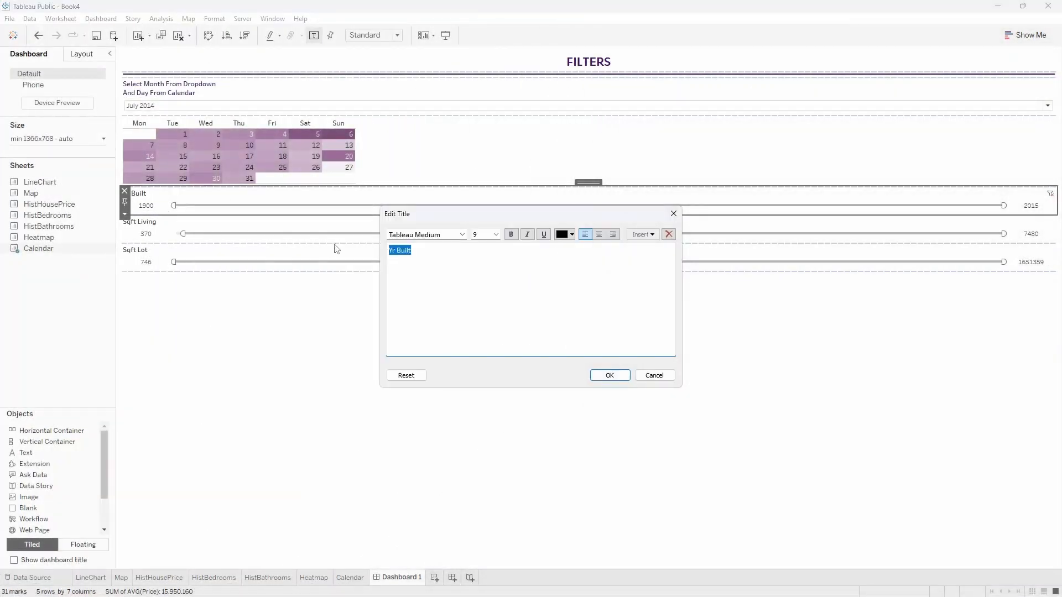
key("Home")
type("Select")
key("ctrl+a")
left_click(571, 235)
left_click(563, 298)
left_click(609, 375)
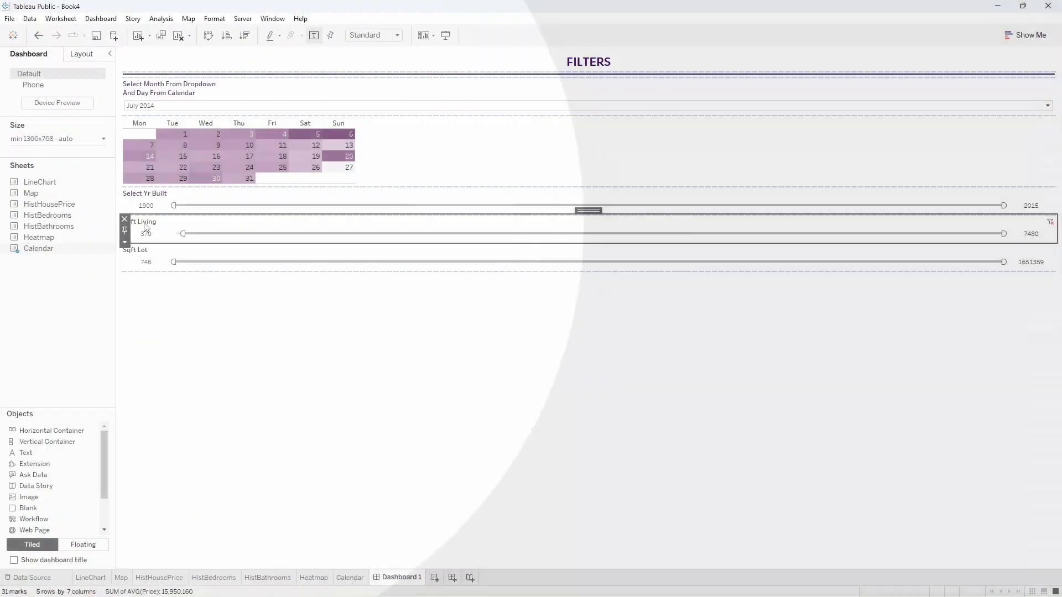
Change the Sqft Living filter's title to "Select Sqft Living" and colour it dark purple.
double_click(143, 222)
left_click(389, 251)
type("Selec")
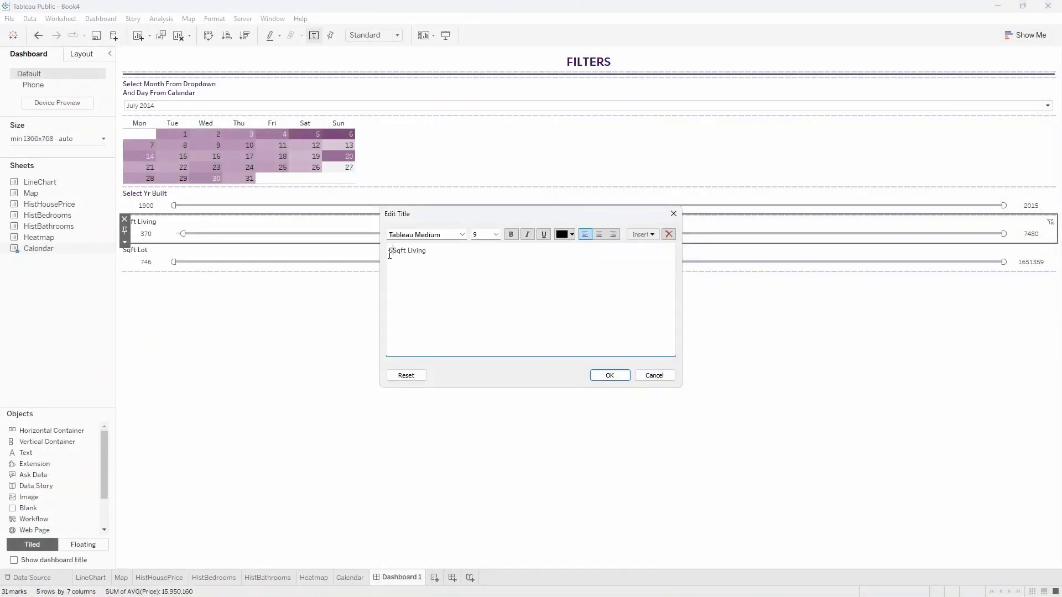
type("t")
key("ctrl+a")
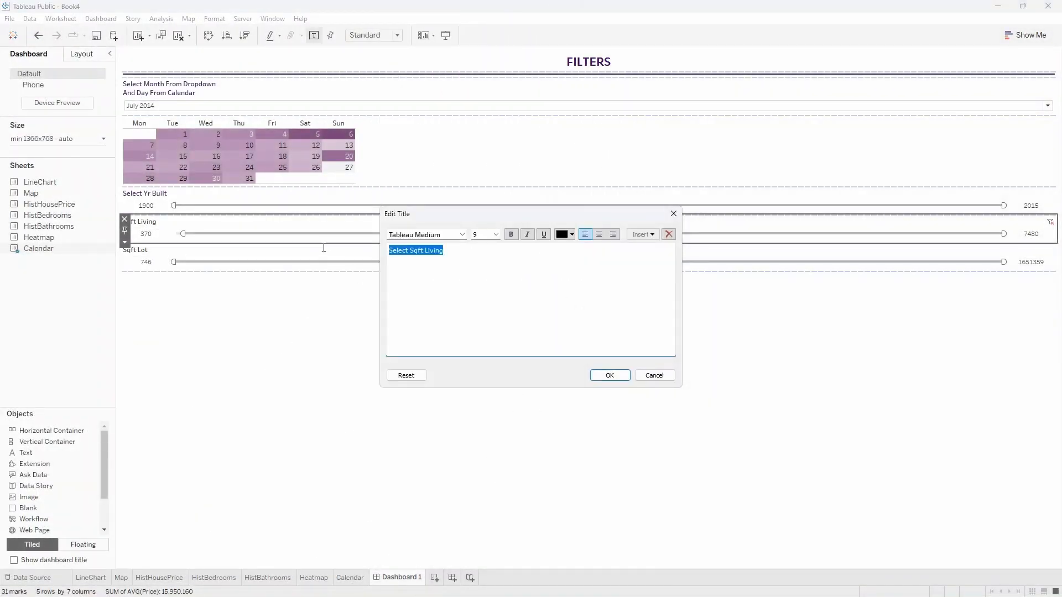
left_click(569, 235)
left_click(563, 298)
left_click(609, 375)
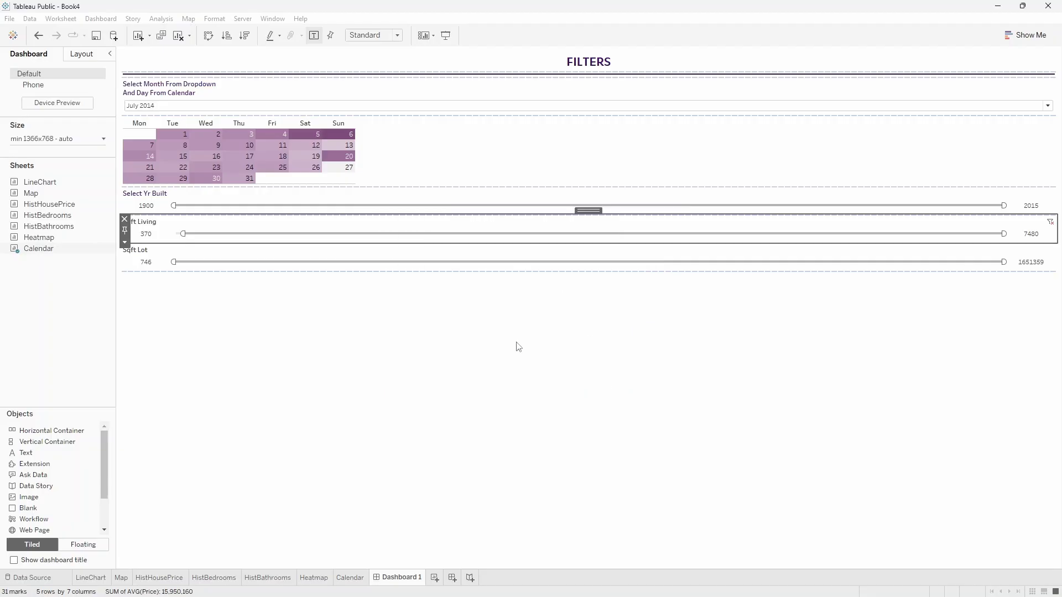
Change the Sqft Lot filter's title to "Select Sqft Lot" and colour it dark purple.
double_click(148, 253)
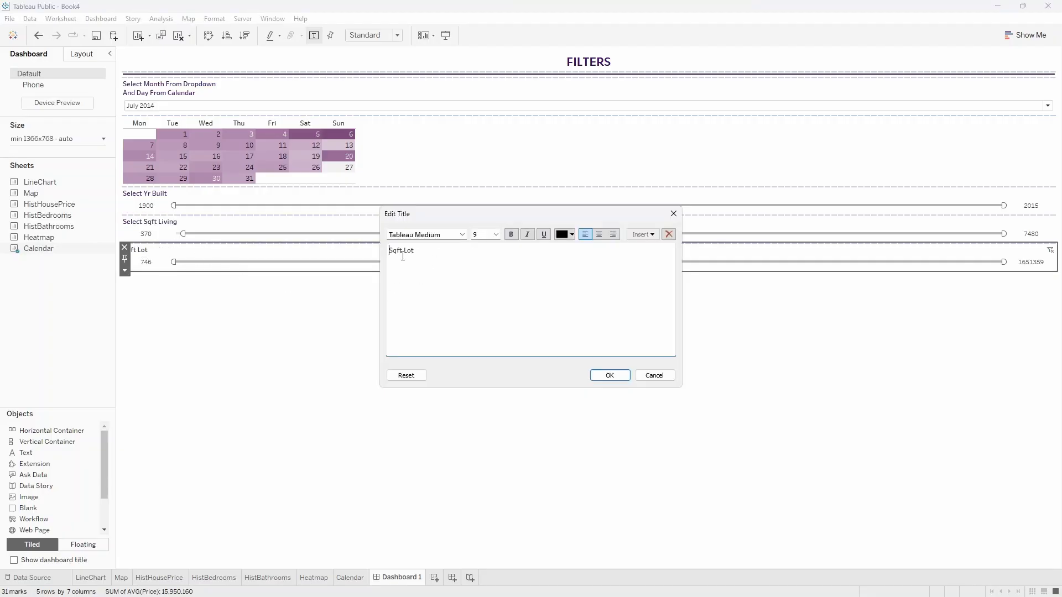
type("Select")
key("ctrl+a")
left_click(569, 235)
left_click(563, 299)
left_click(609, 375)
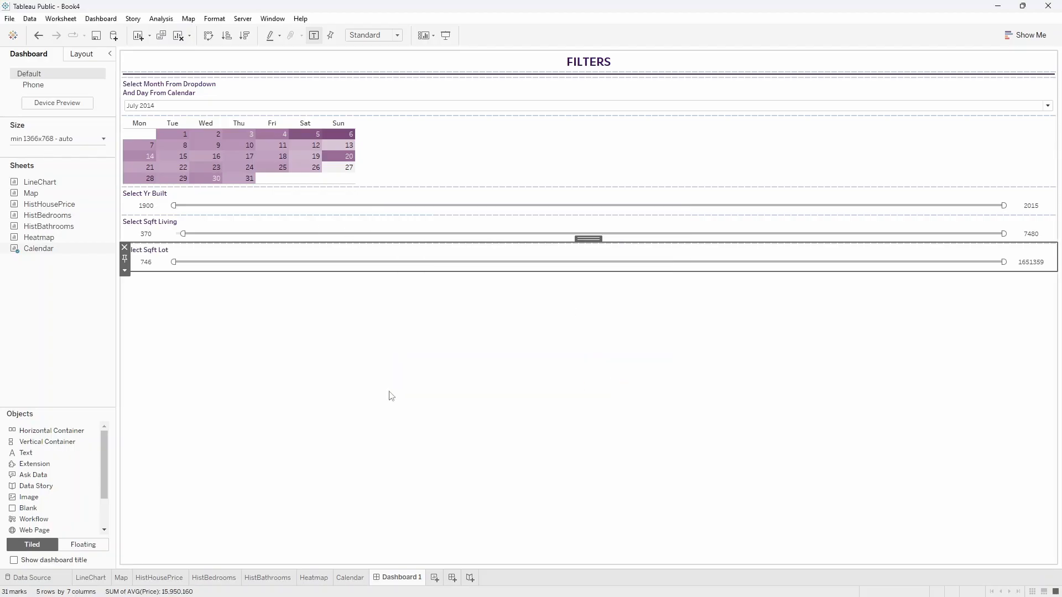
Add a vertical container spanning the full dashboard height to the right of the filters panel.
left_click(337, 396)
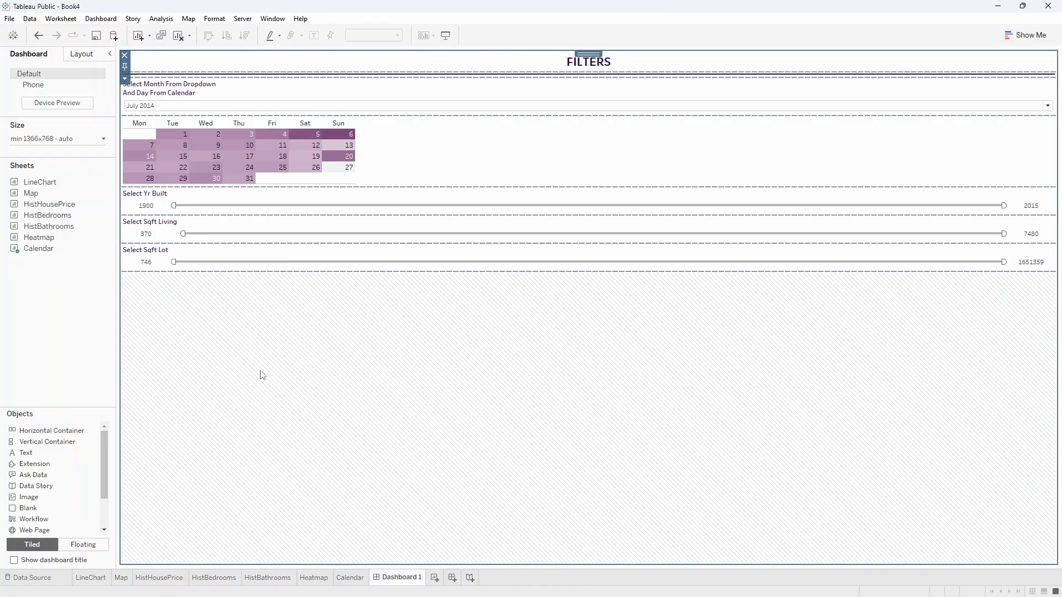
left_click(94, 349)
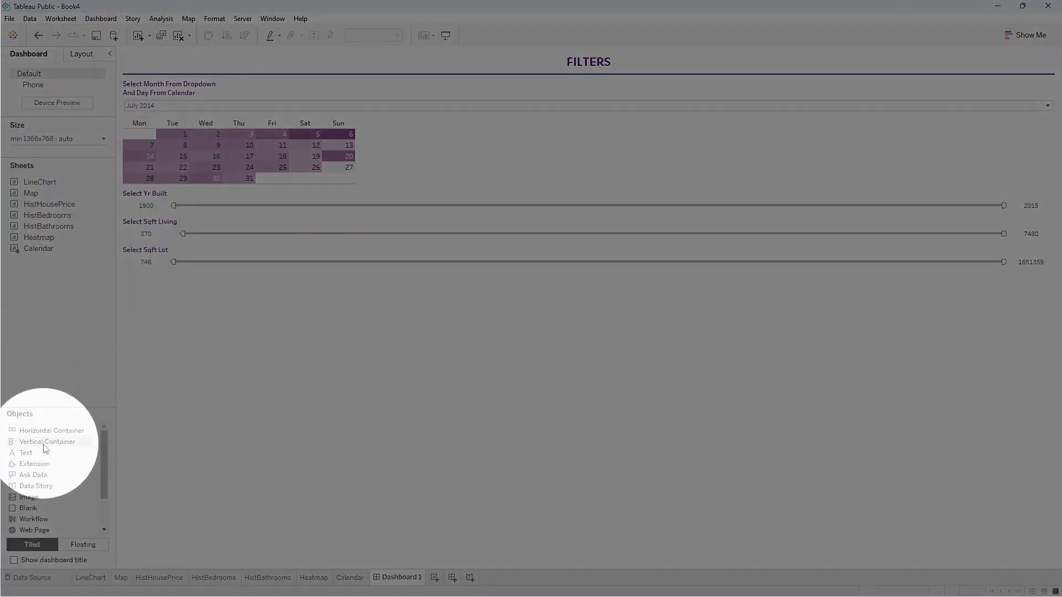
mouse_move(47, 442)
left_mouse_down()
mouse_move(927, 400)
mouse_move(1049, 367)
left_mouse_up()
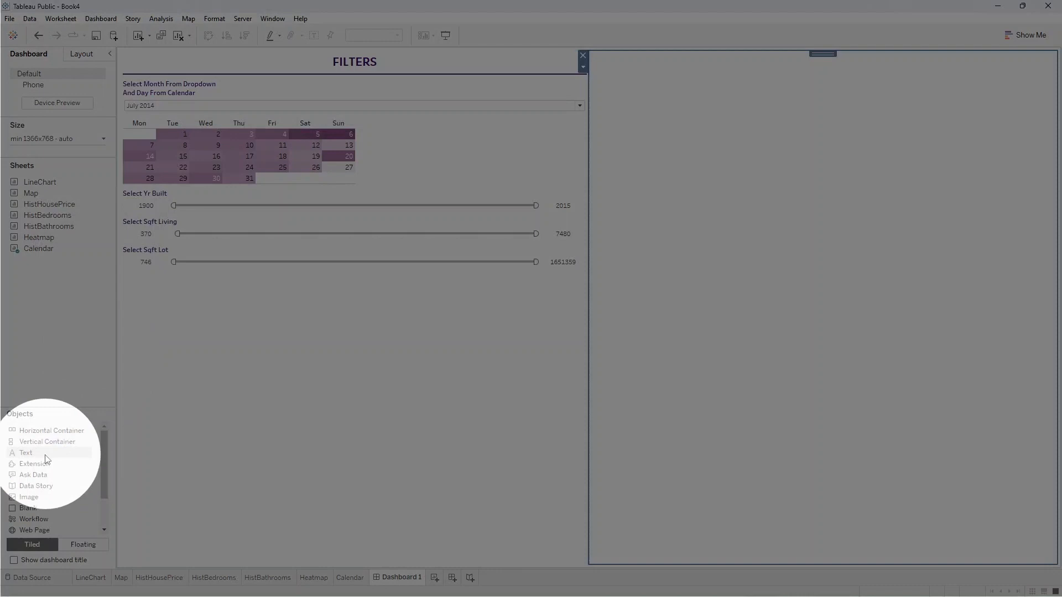
Add a "KING COUNTY, WASHINGTON HOUSE SALES DASHBOARD" heading in dark purple Tableau Bold 16 to the new container, and narrow the filters panel to about 332 px.
left_click_drag(27, 452, 726, 186)
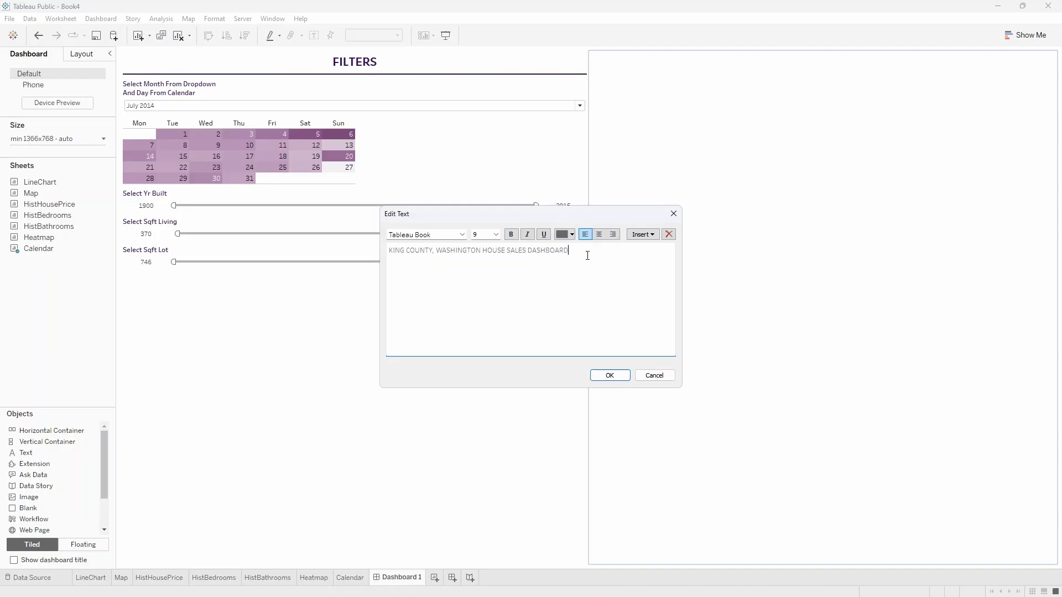
left_click_drag(587, 256, 345, 229)
left_click(448, 235)
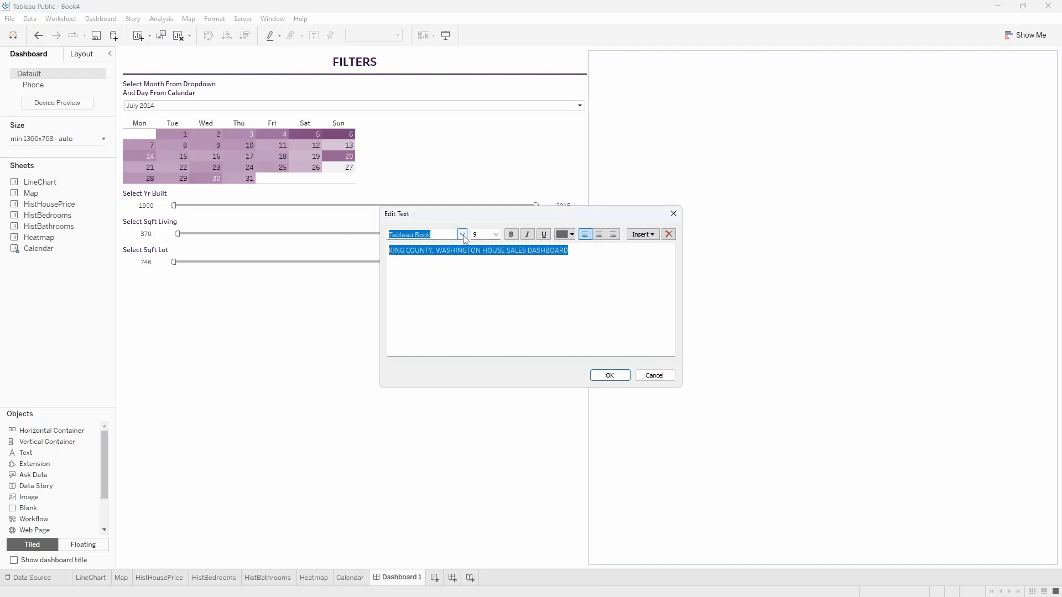
left_click(463, 236)
left_click(450, 254)
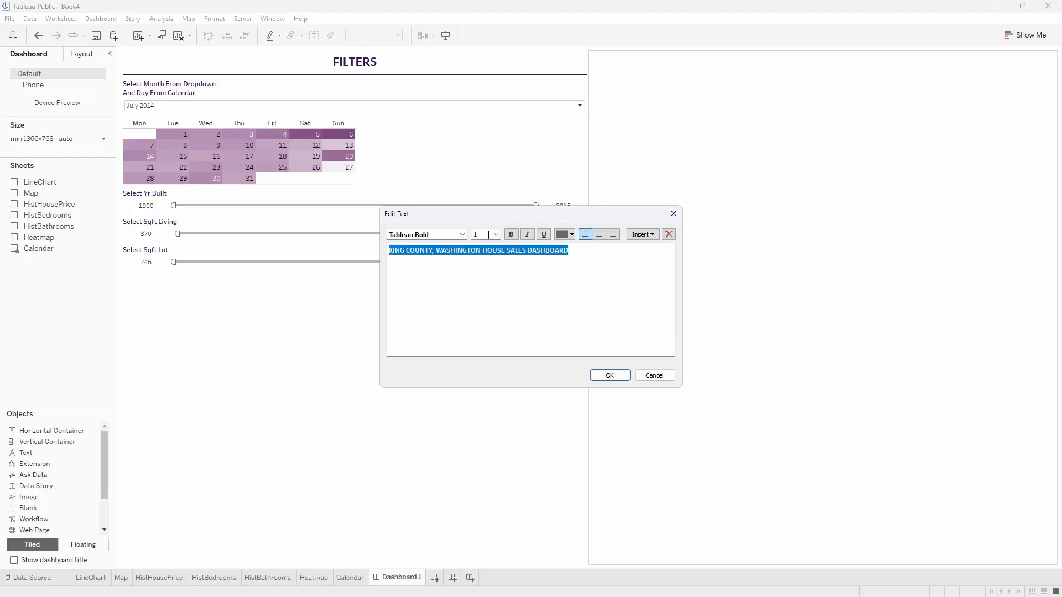
left_click(560, 236)
left_click(562, 299)
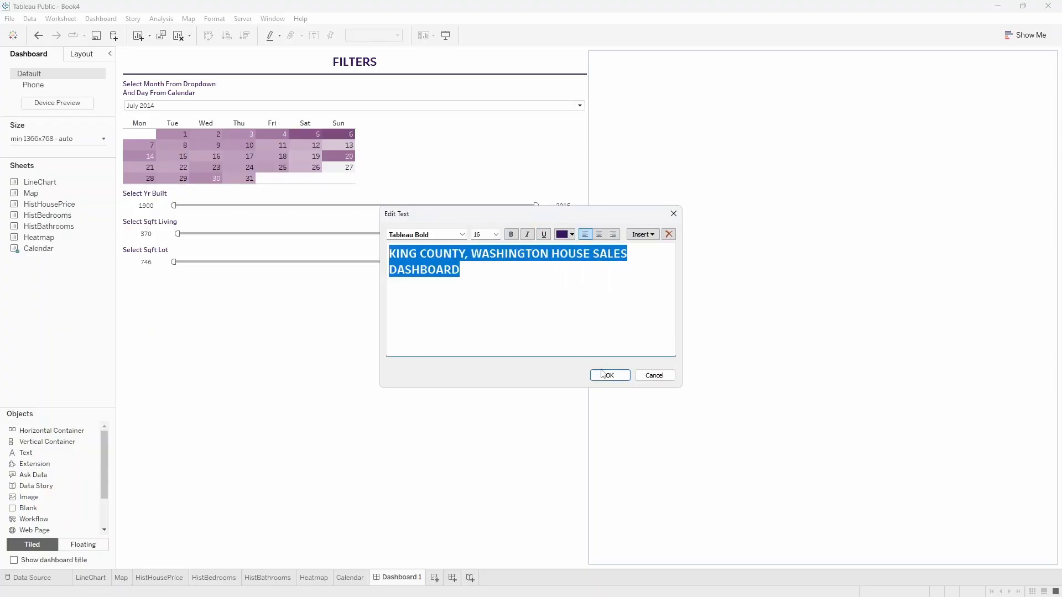
left_click(609, 375)
left_click_drag(588, 221, 303, 212)
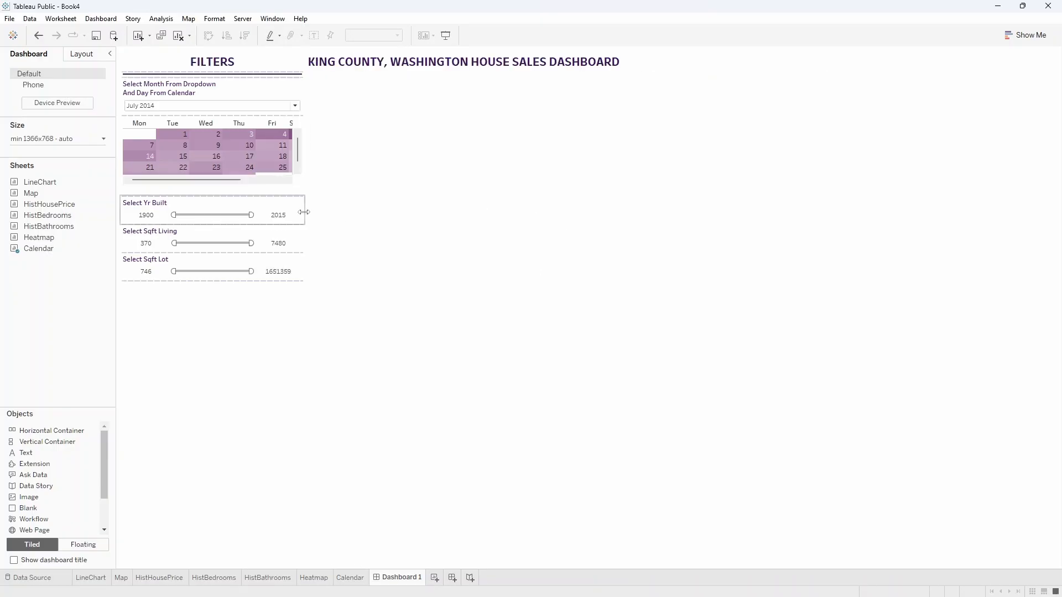
Add a divider line below the dashboard heading using a 10-pixel-high blank object with a dark purple background.
left_click(430, 330)
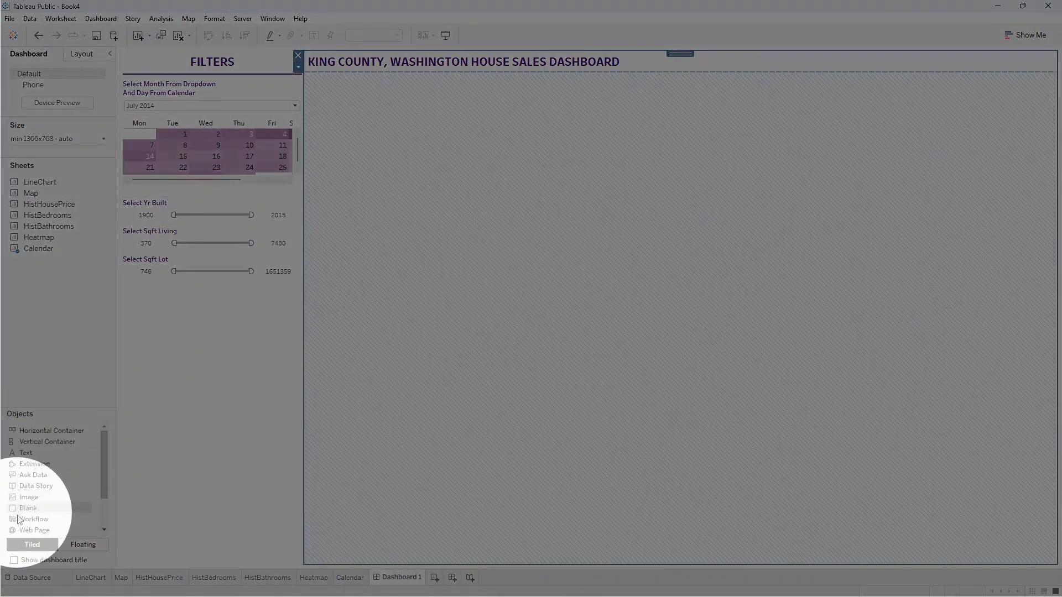
mouse_move(26, 511)
left_mouse_down()
mouse_move(463, 331)
mouse_move(674, 222)
left_mouse_up()
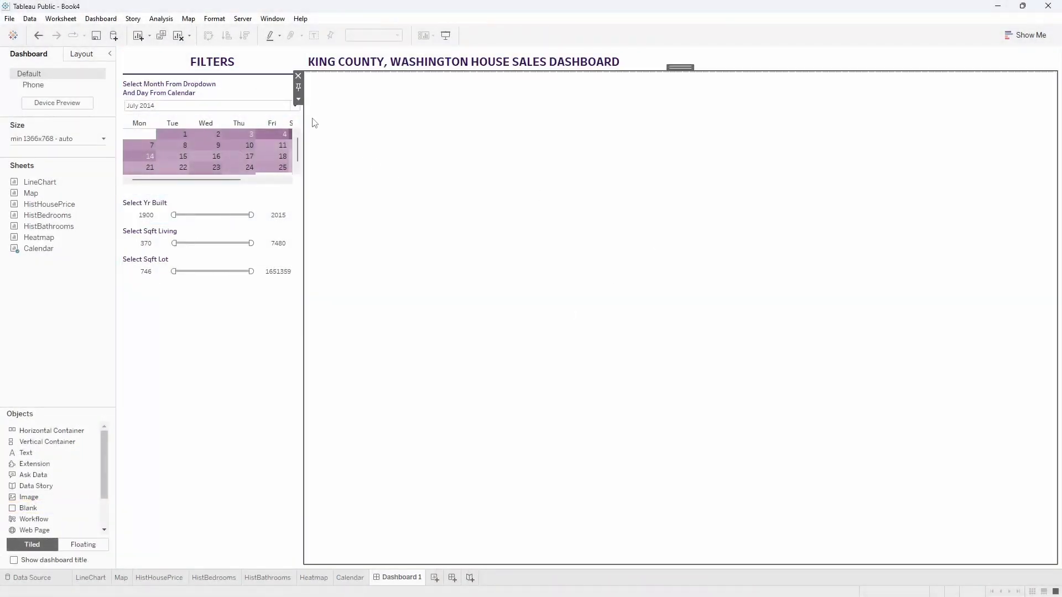
left_click(299, 101)
left_click(317, 157)
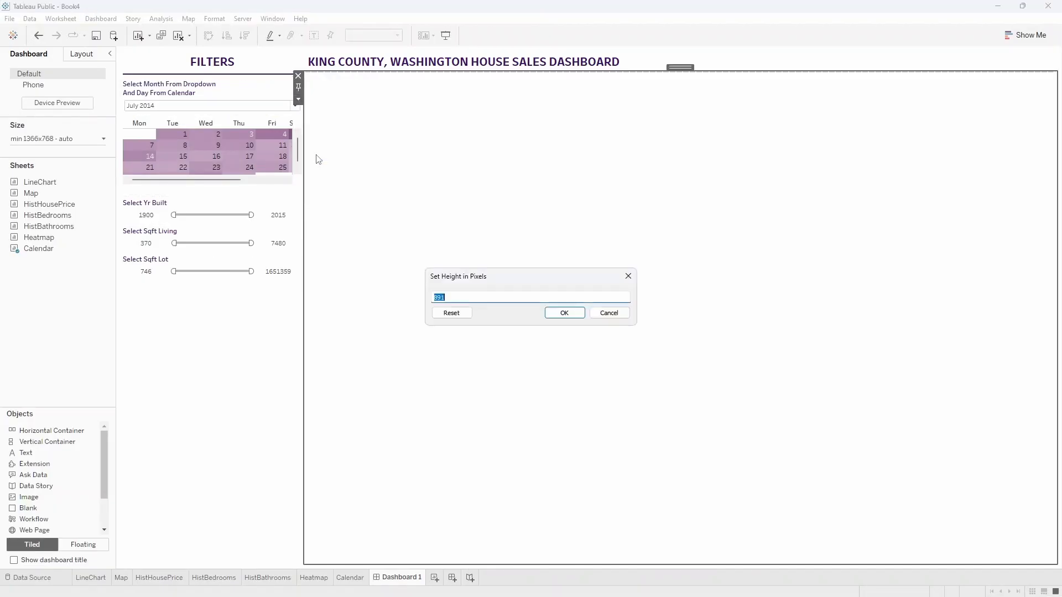
key("Return")
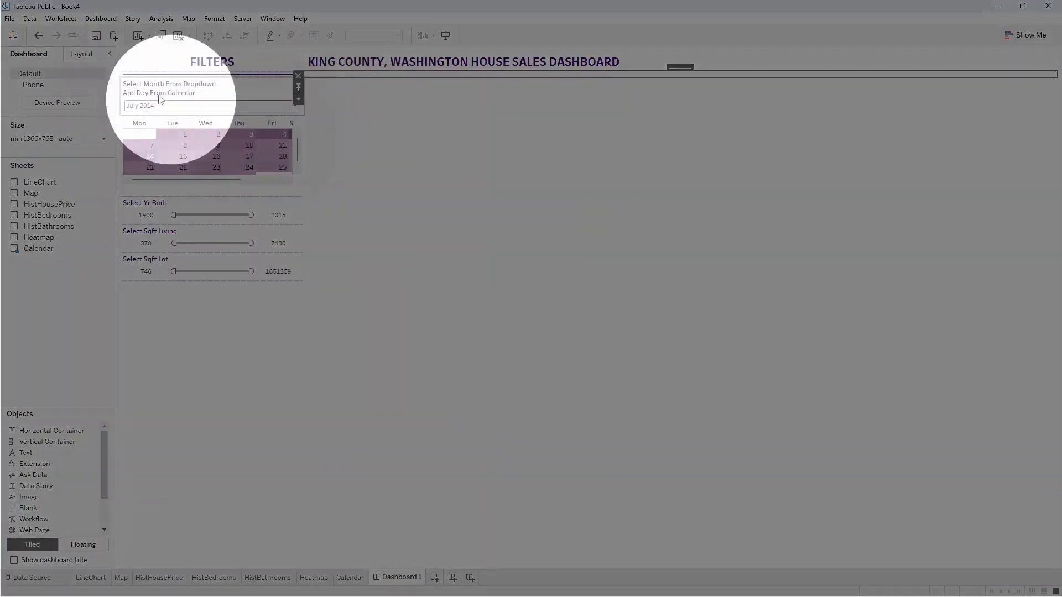
left_click(81, 58)
left_click(33, 269)
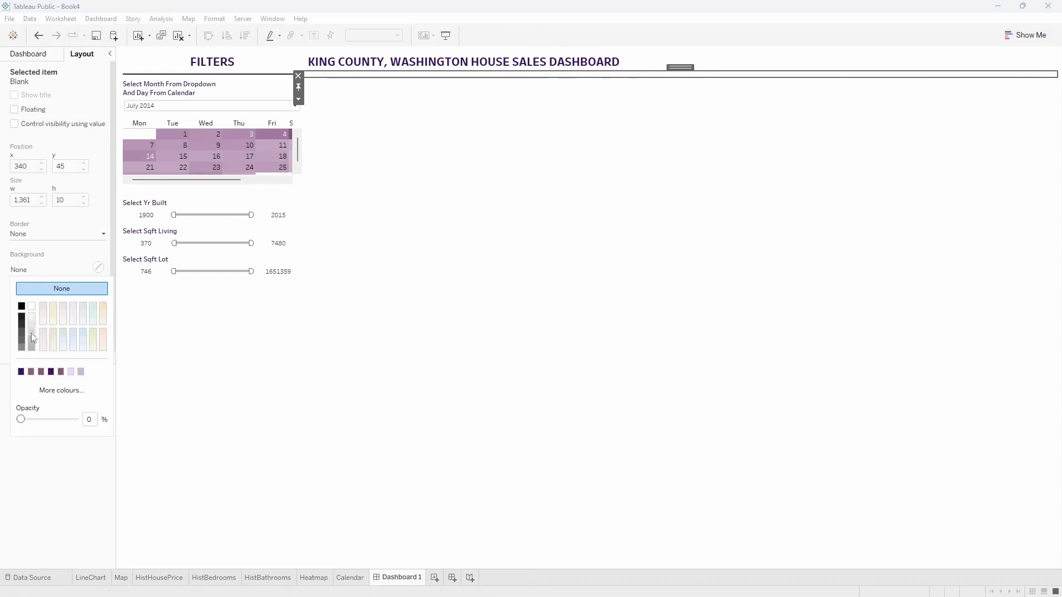
left_click(21, 372)
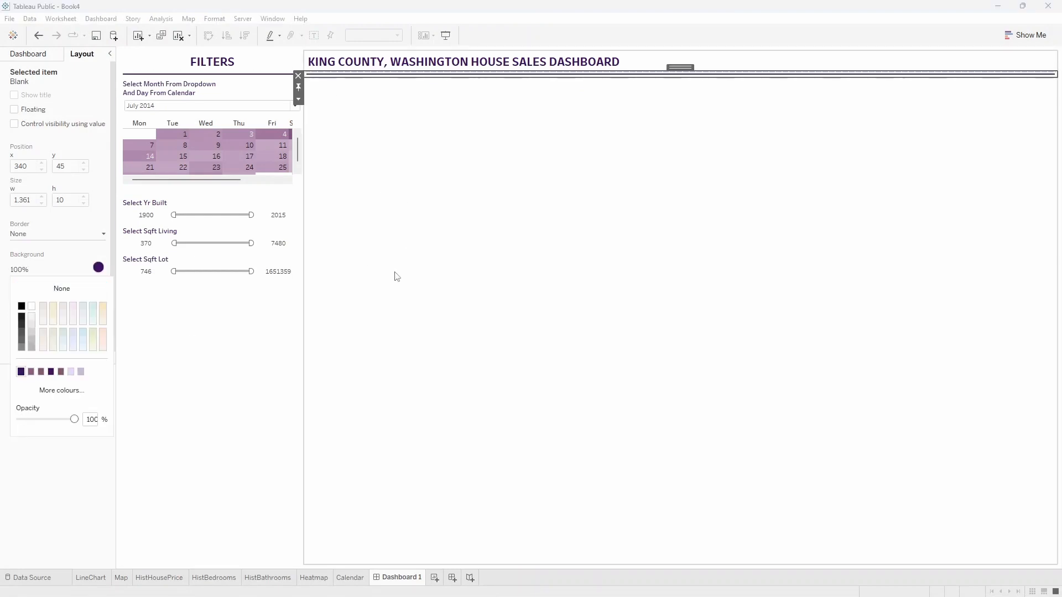
left_click(238, 358)
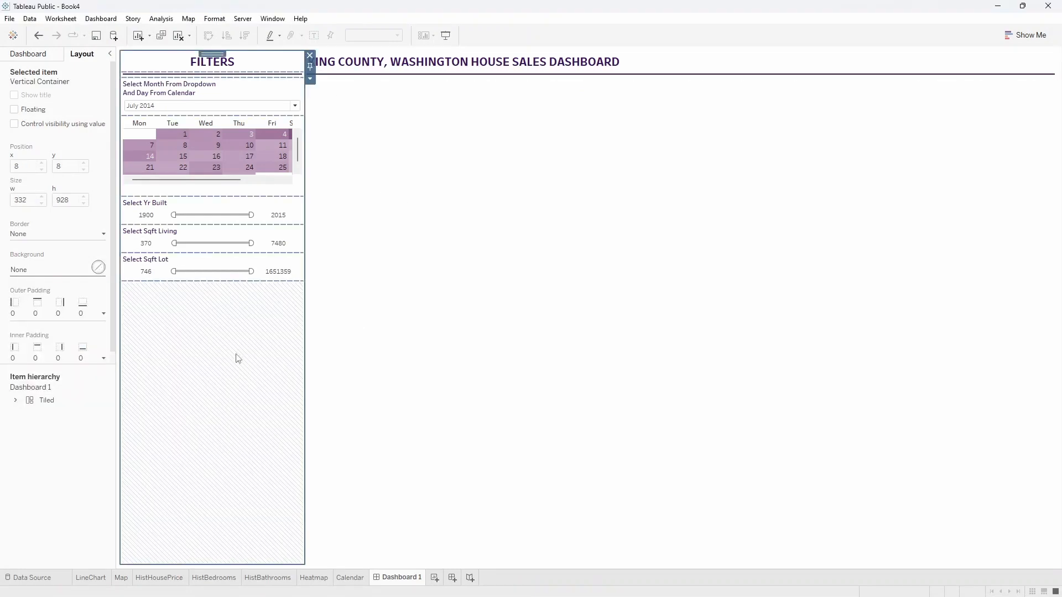
Add a horizontal container below the heading's divider and place the LineChart and Map sheets in it side by side.
left_click(29, 54)
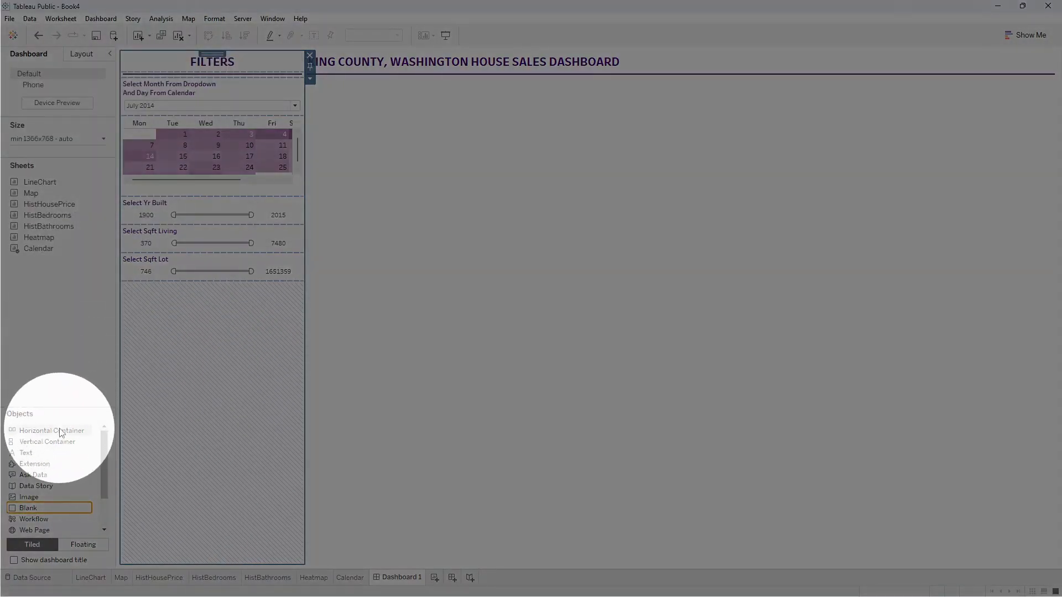
left_click_drag(51, 430, 553, 285)
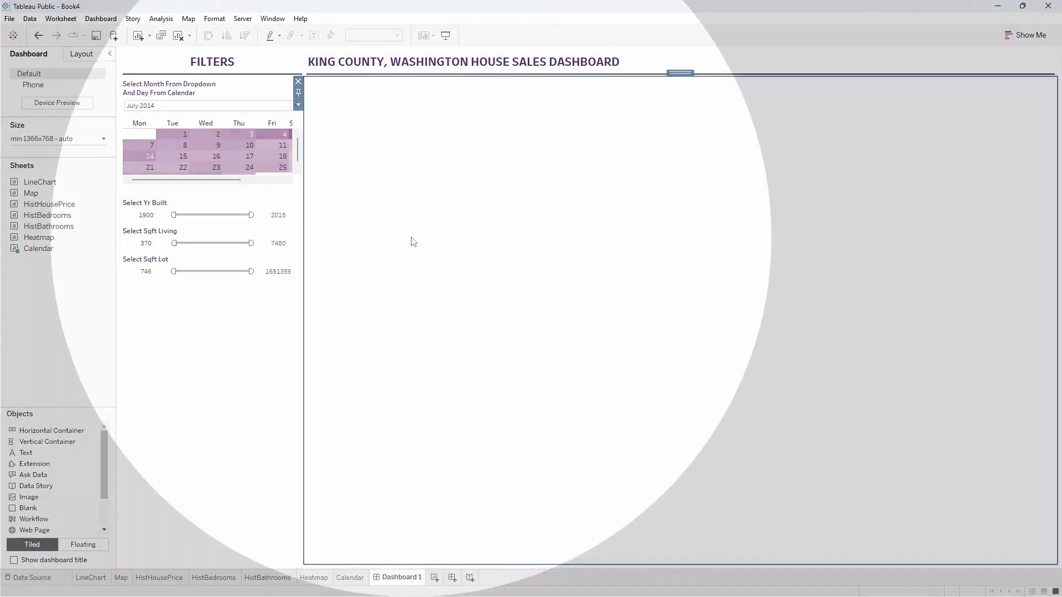
mouse_move(69, 190)
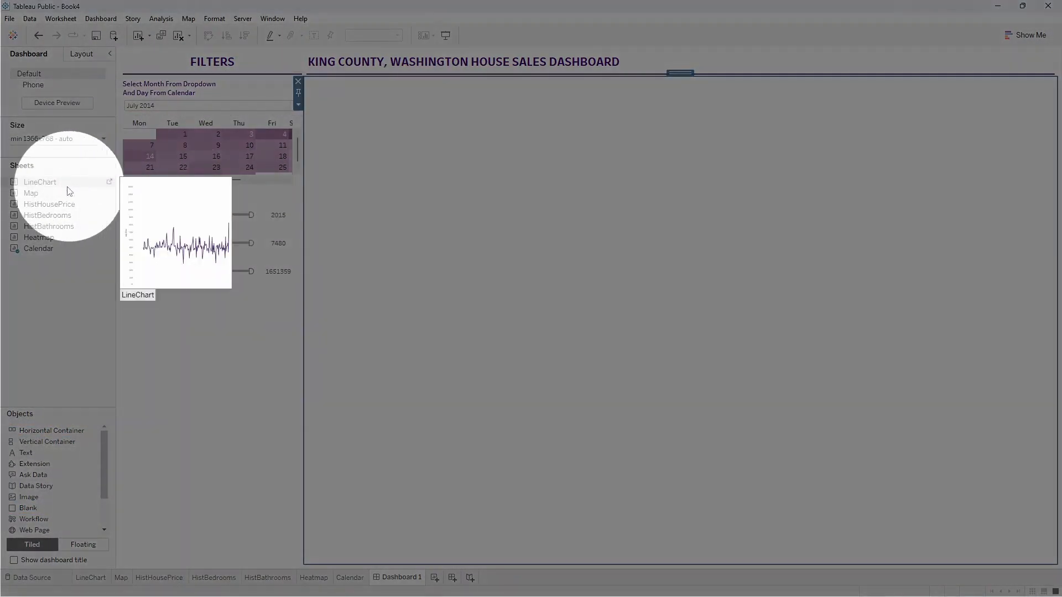
left_click_drag(67, 187, 464, 220)
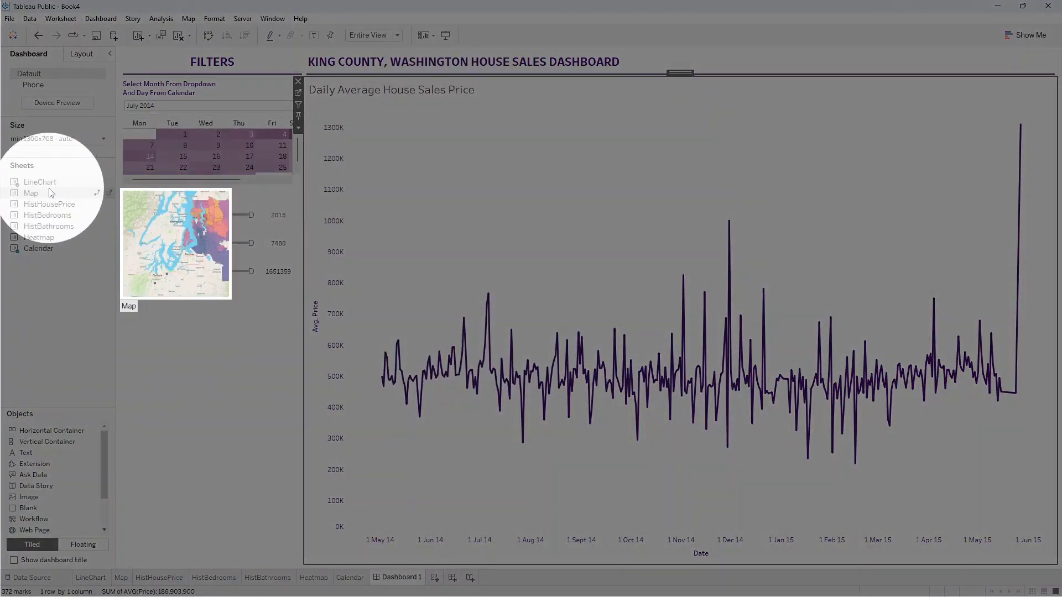
left_click_drag(49, 191, 989, 303)
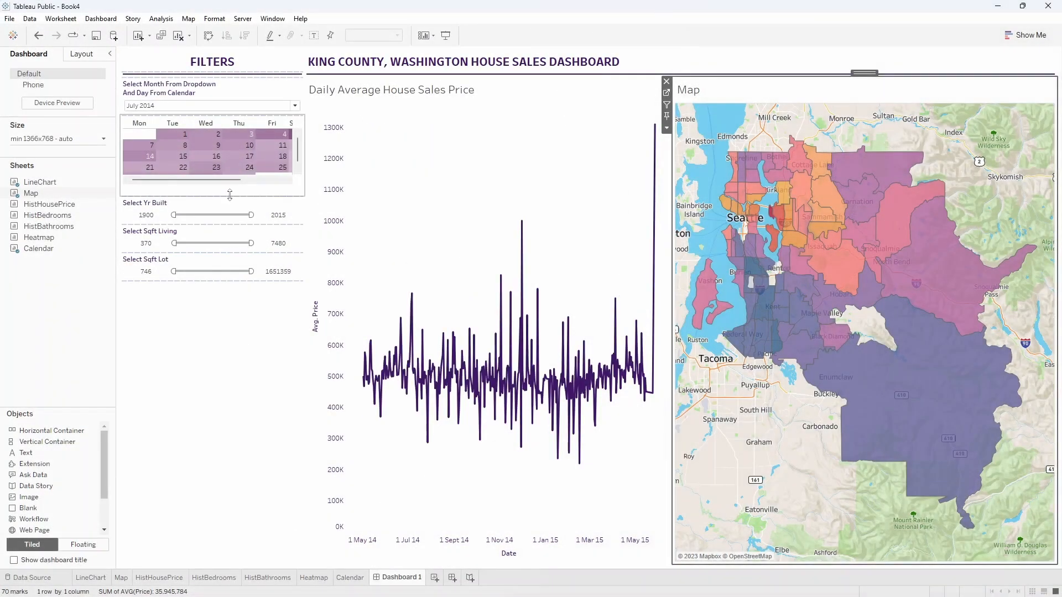
Make the calendar taller in the filters panel and set its fit to Entire View.
left_click(229, 196)
left_click_drag(223, 261, 221, 256)
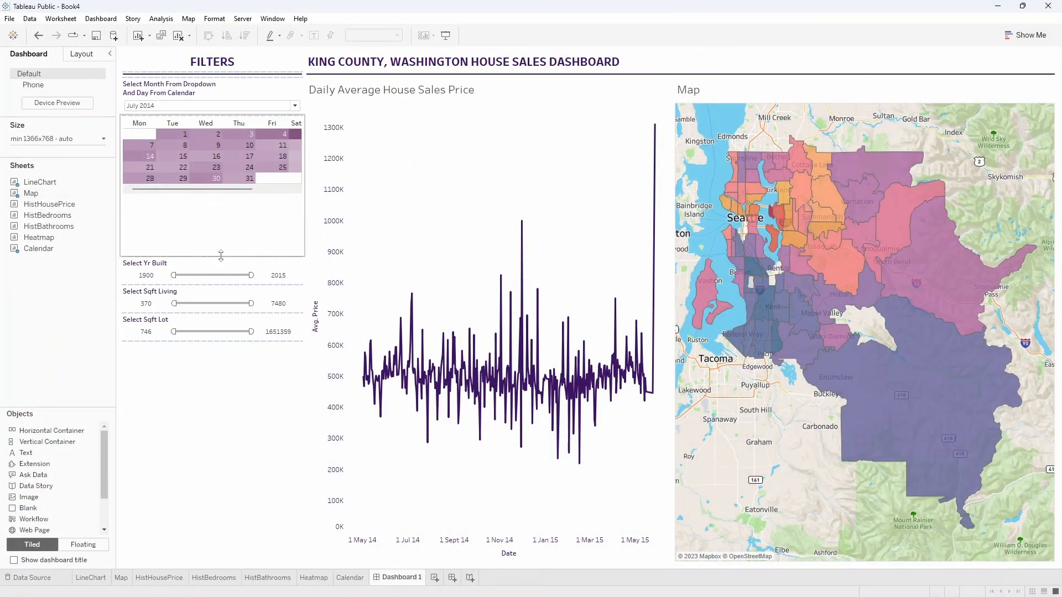
left_click(247, 229)
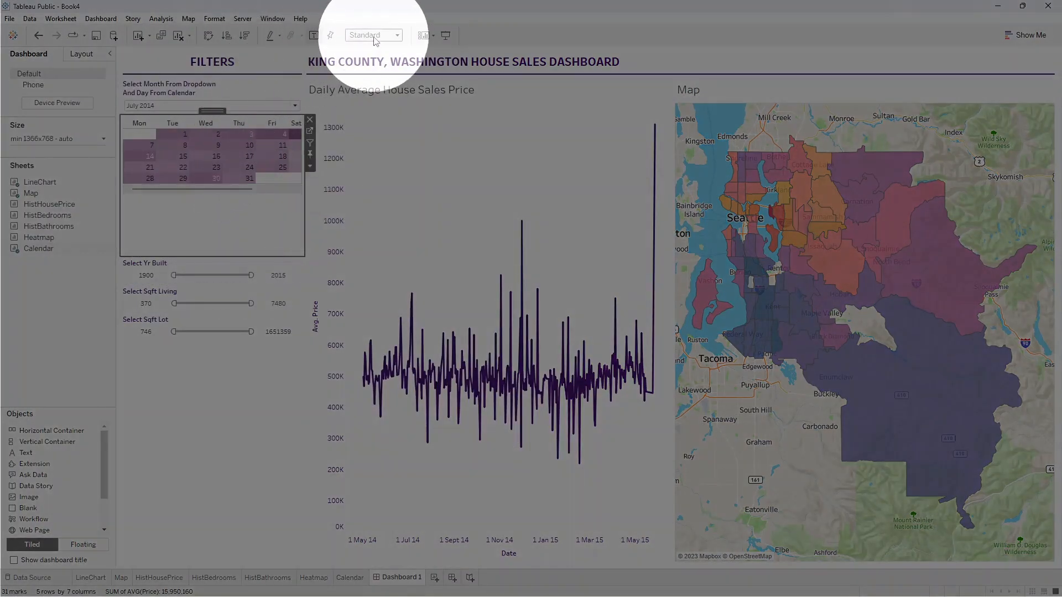
left_click(375, 38)
left_click(365, 74)
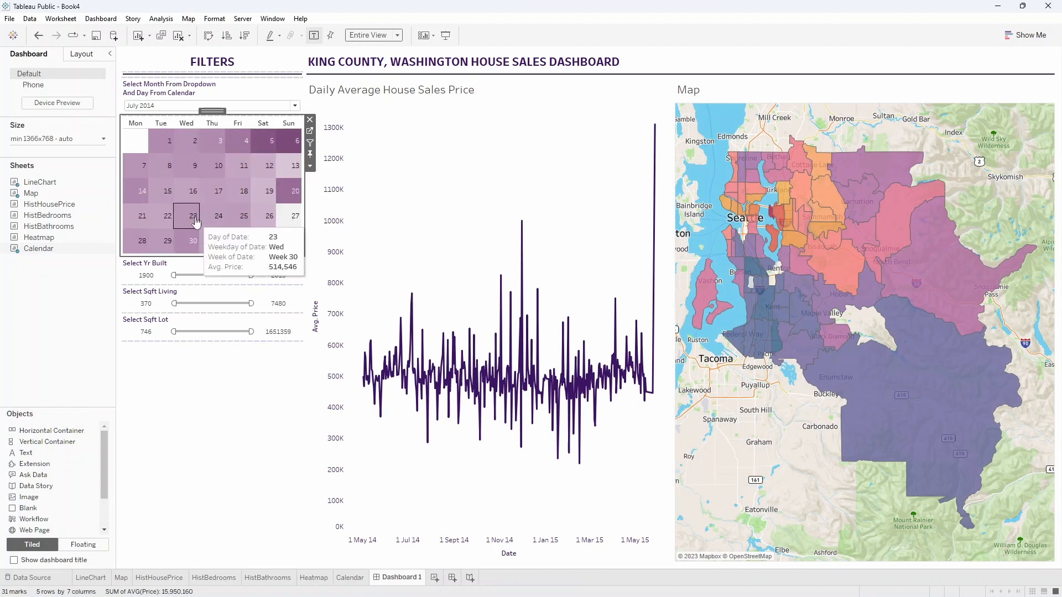
left_click(210, 409)
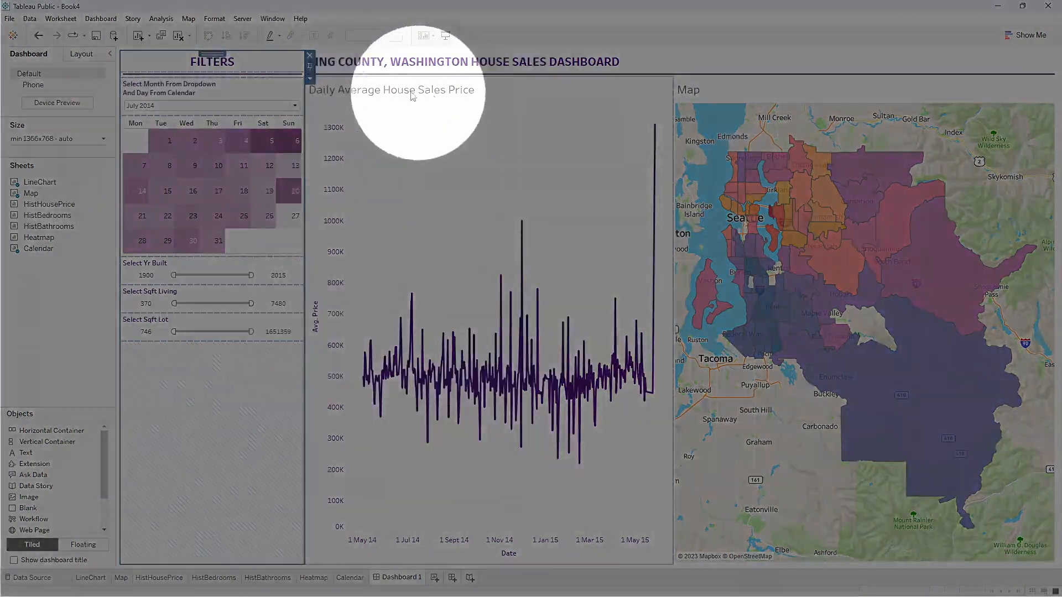
Format the dashboard's worksheet titles as Tableau Bold, size 12, in dark purple.
left_click(110, 21)
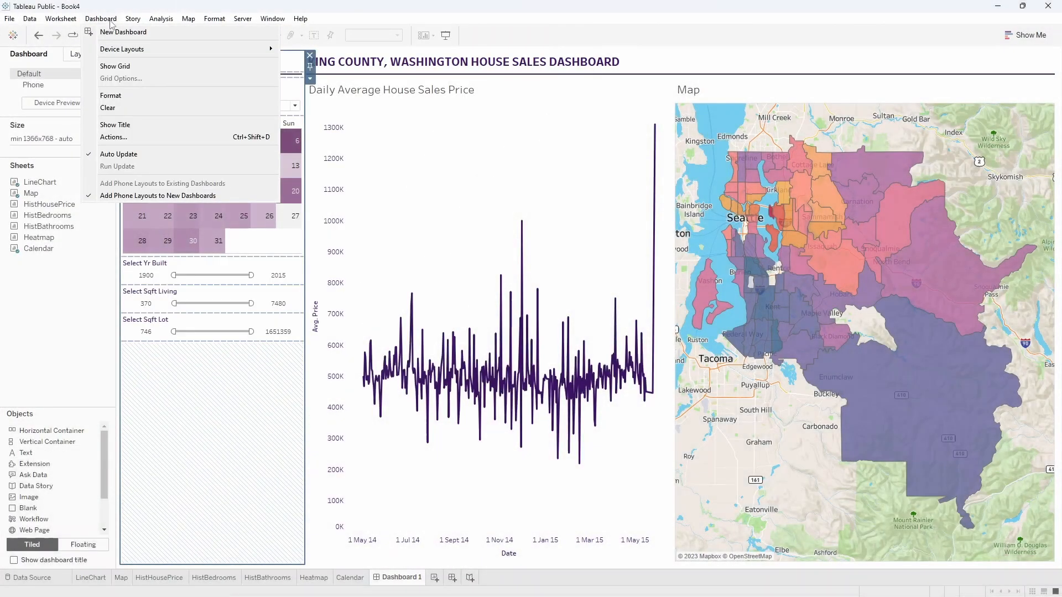
left_click(112, 96)
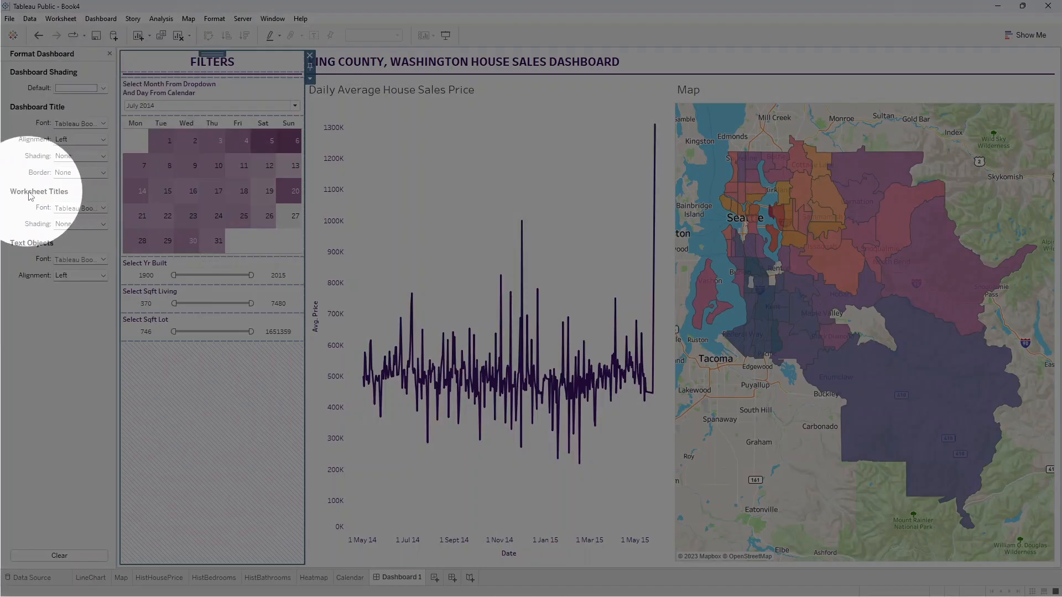
left_click(104, 208)
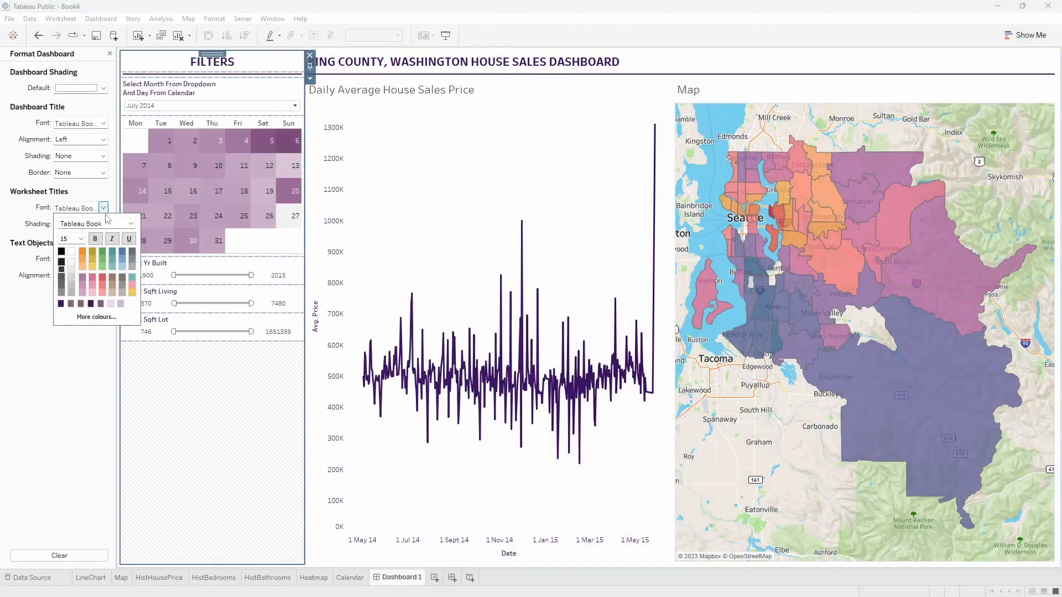
left_click(131, 224)
left_click(77, 243)
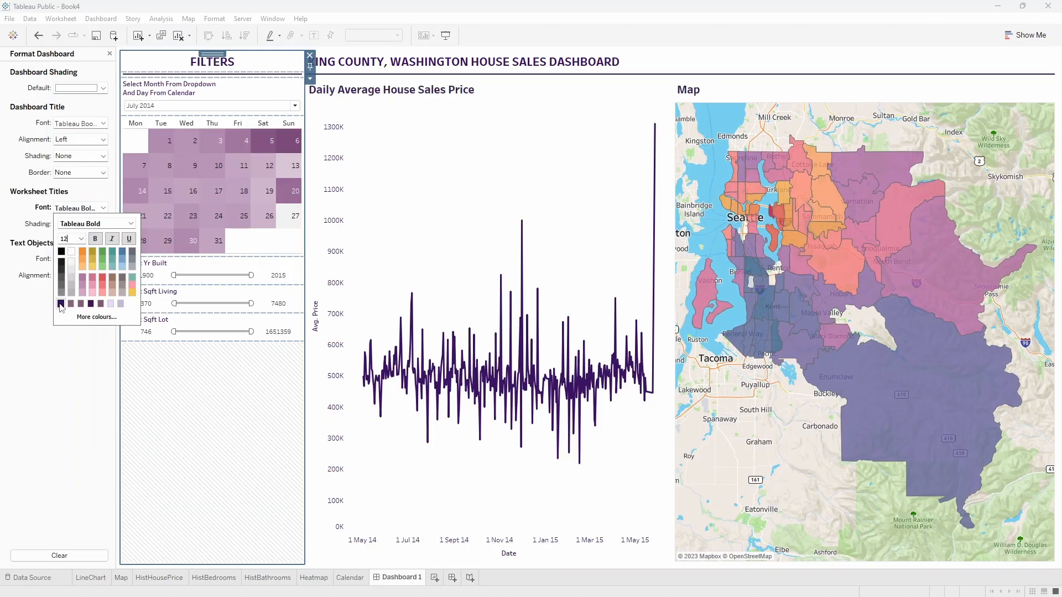
left_click(489, 161)
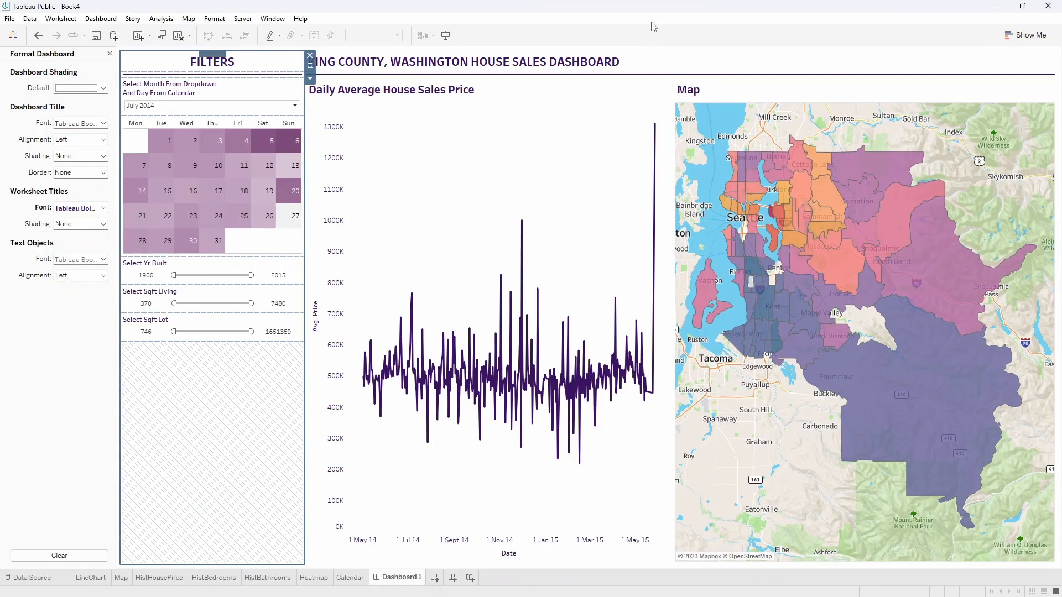
left_click(109, 54)
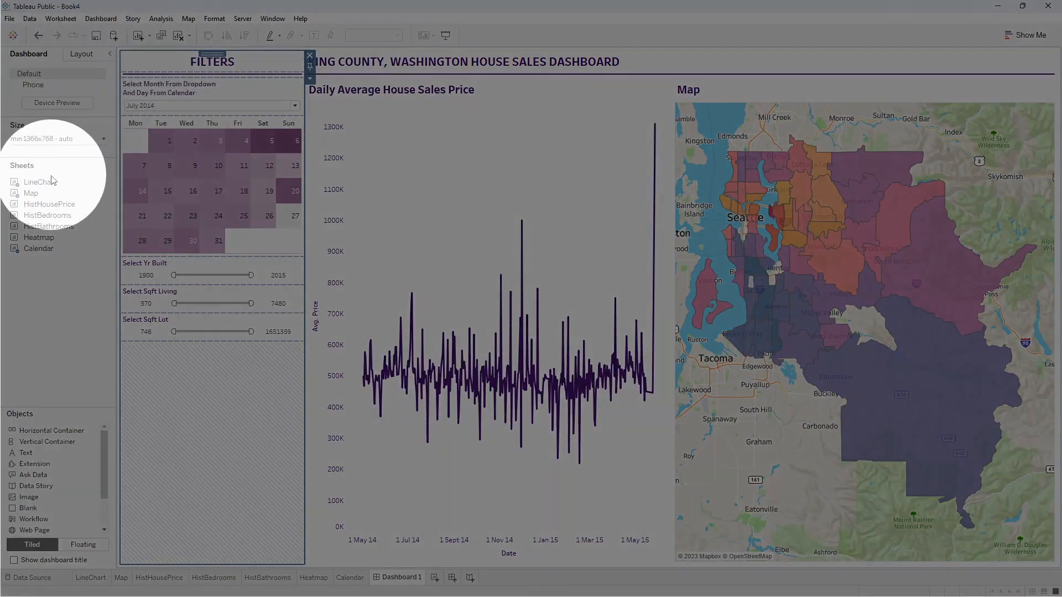
Place the HistHousePrice sheet across the full width below the line chart and map.
mouse_move(49, 208)
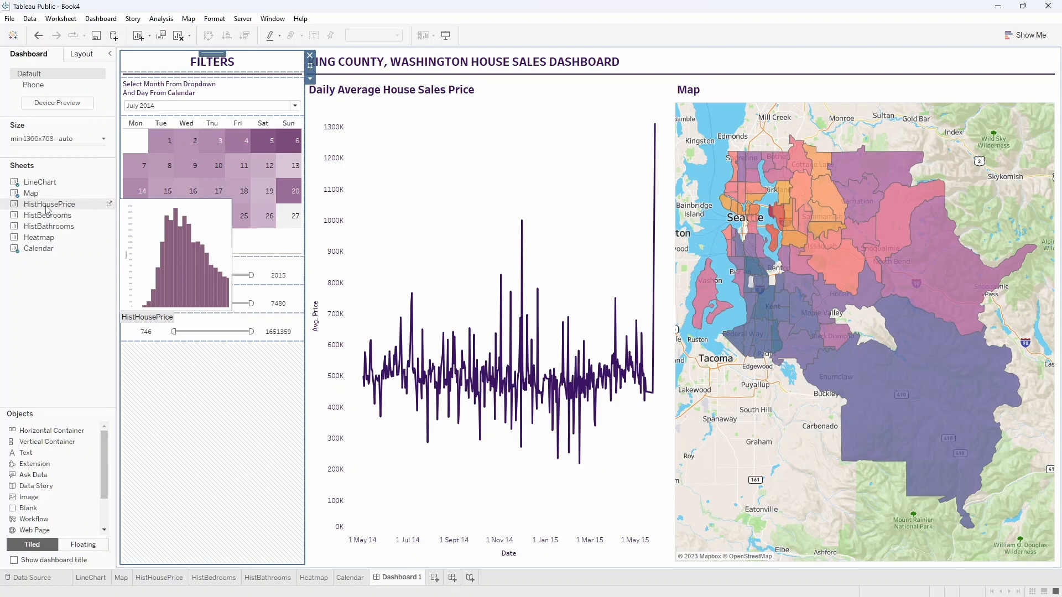
left_click_drag(47, 207, 506, 441)
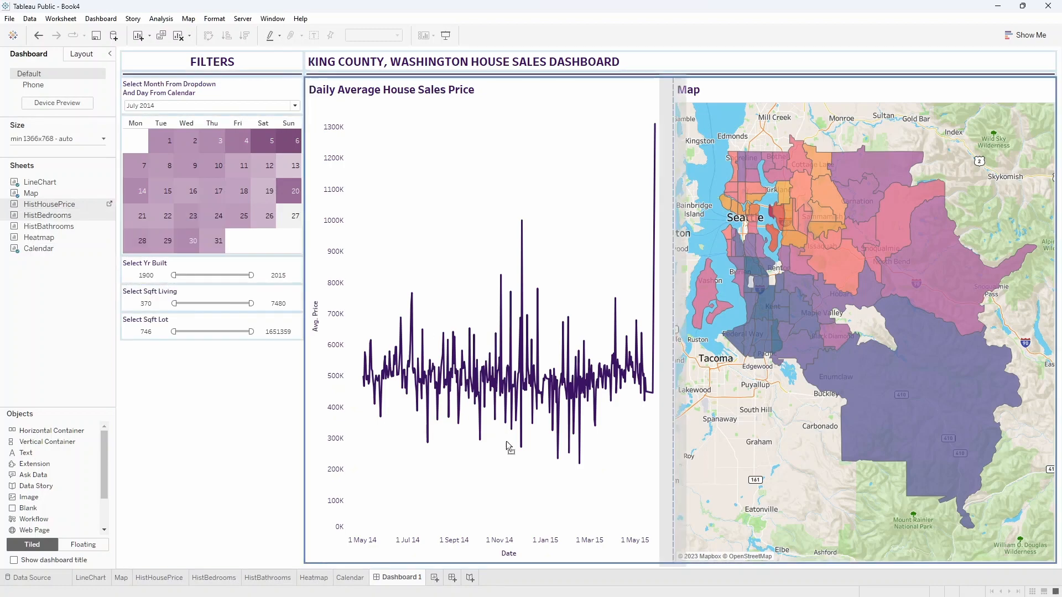
left_click_drag(555, 545, 602, 549)
mouse_move(562, 418)
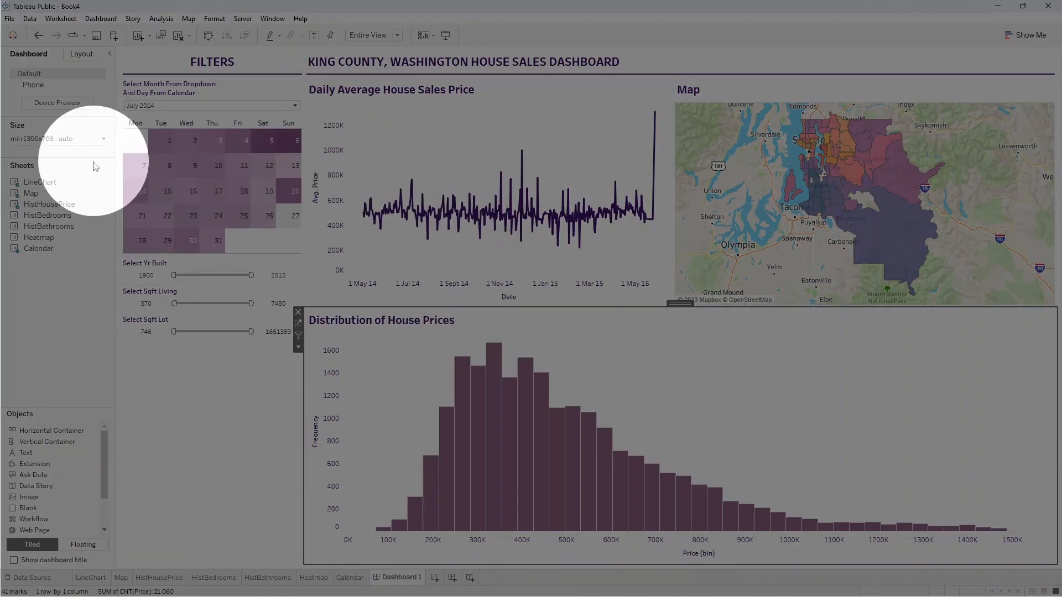
Add the Heatmap sheet beside the house price histogram and set its fit to Entire View.
mouse_move(48, 241)
left_click_drag(48, 242, 947, 465)
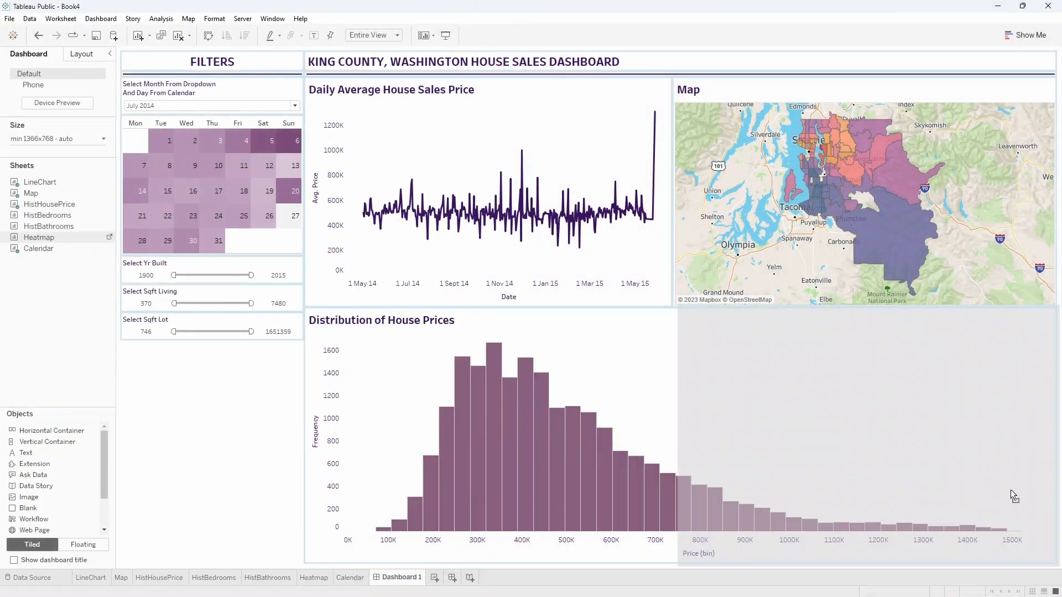
left_click_drag(1010, 489, 819, 428)
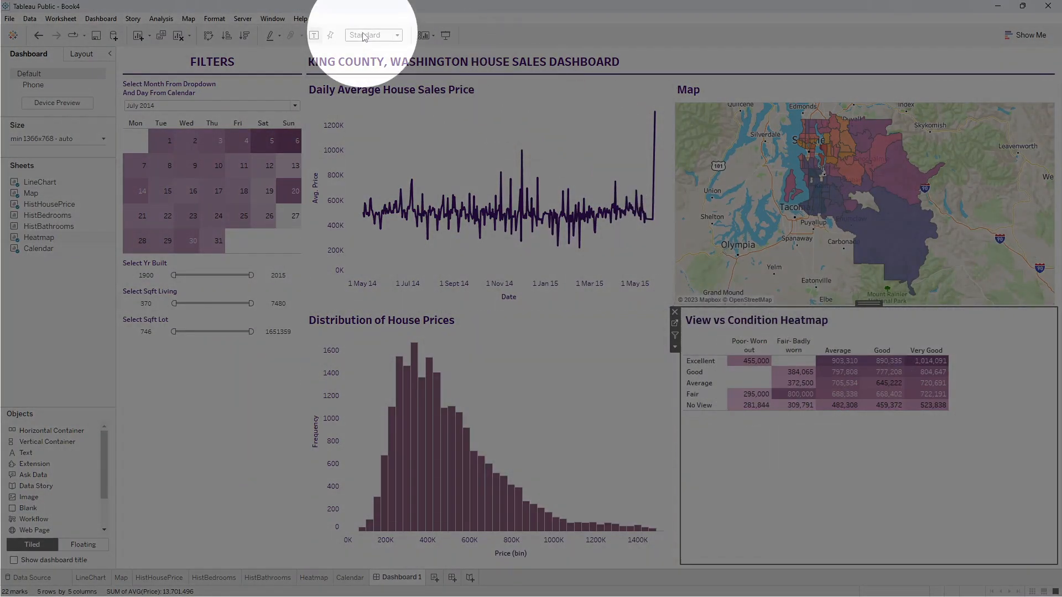
left_click(370, 36)
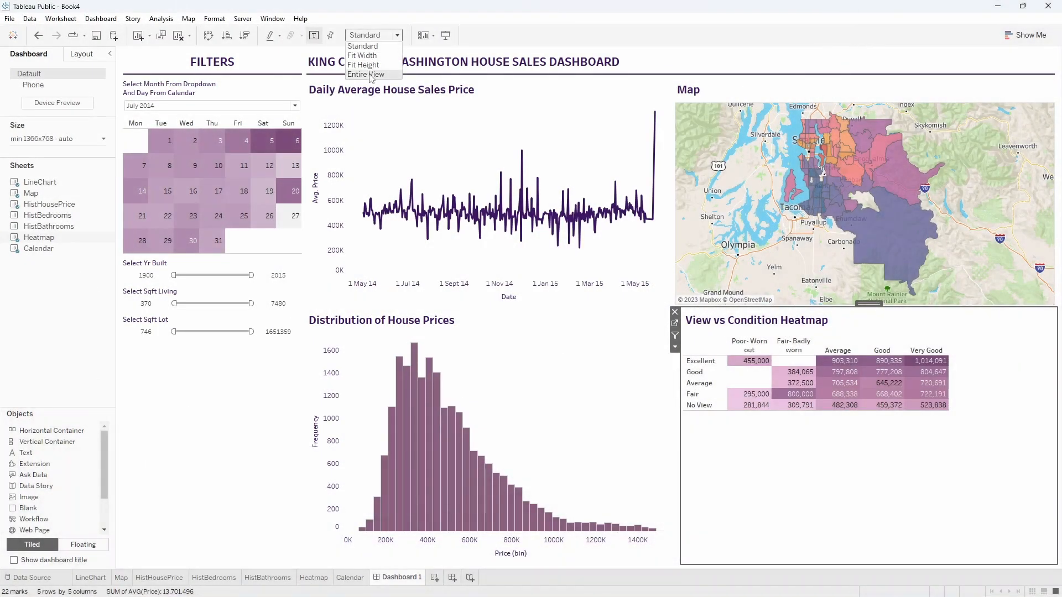
left_click(370, 75)
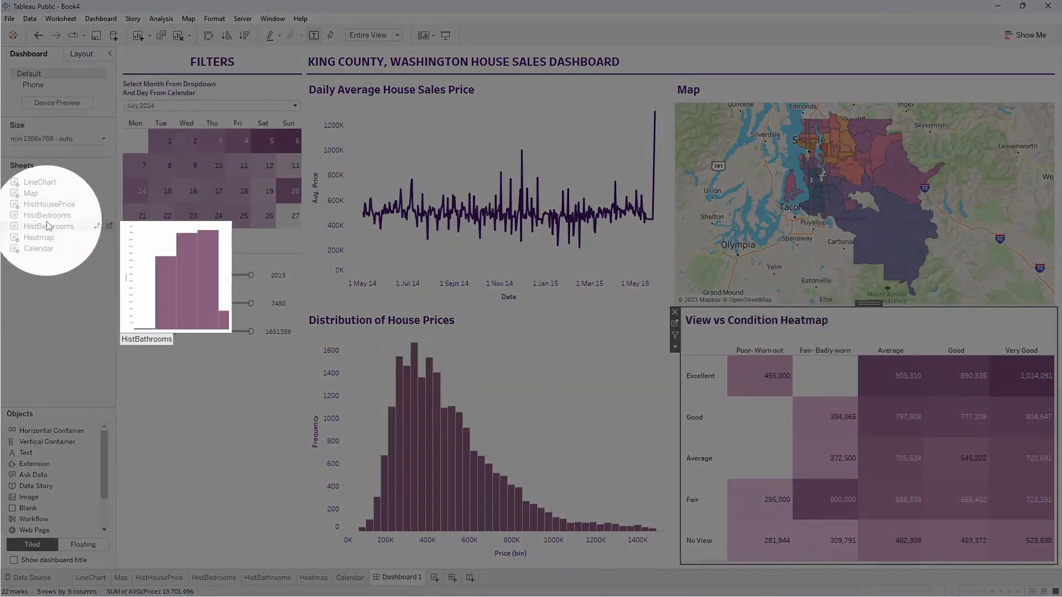
Place the HistBedrooms sheet below the house price histogram and the HistBathrooms sheet below the heatmap.
left_click_drag(47, 215, 447, 496)
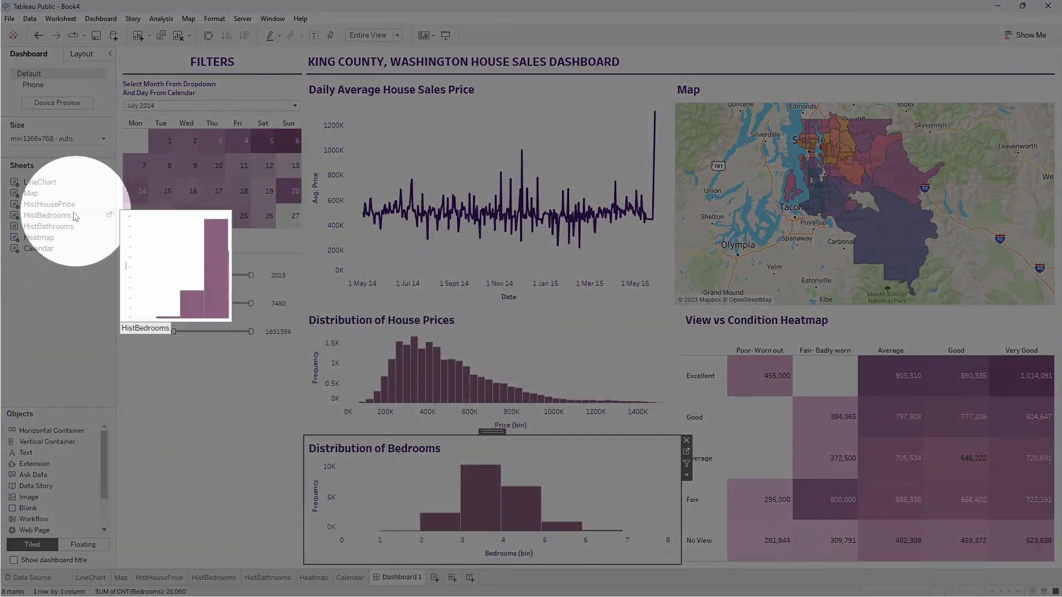
left_click_drag(36, 235, 807, 476)
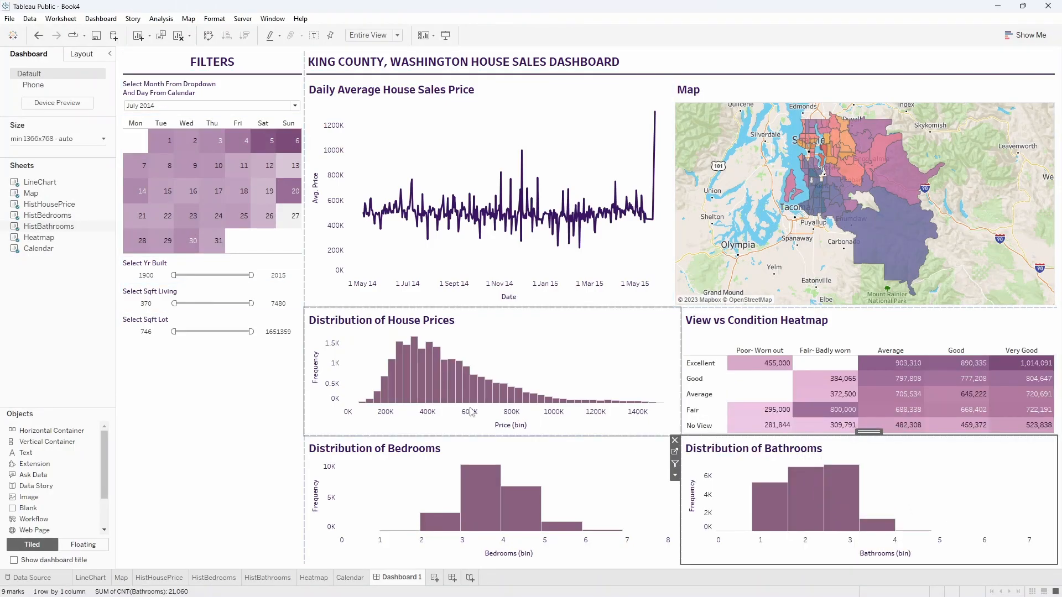
Narrow the house price and bedrooms histograms so their edges align with the line chart above.
left_click(303, 423)
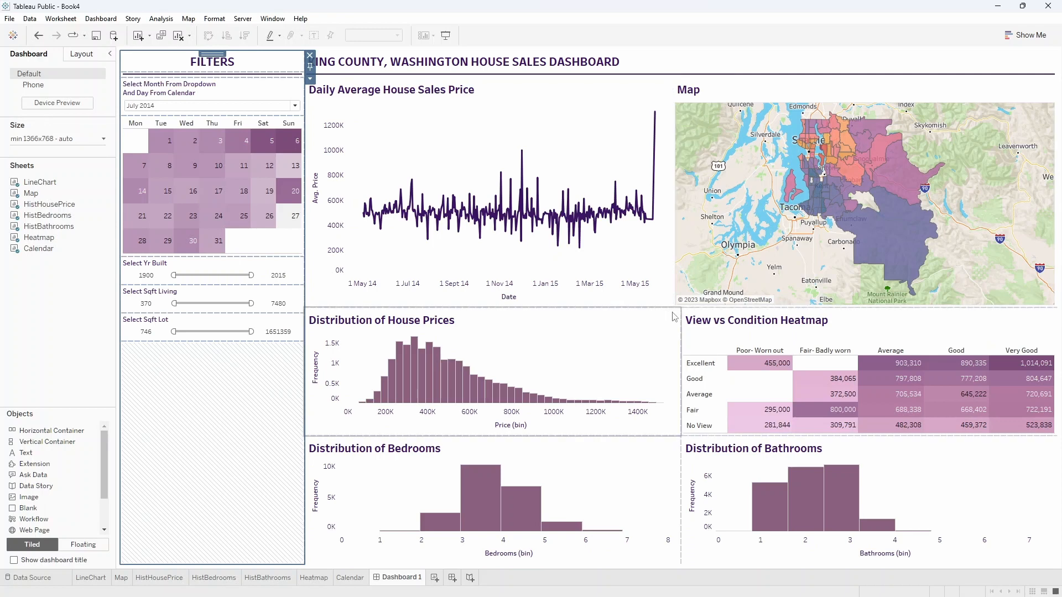
left_click_drag(681, 324, 676, 326)
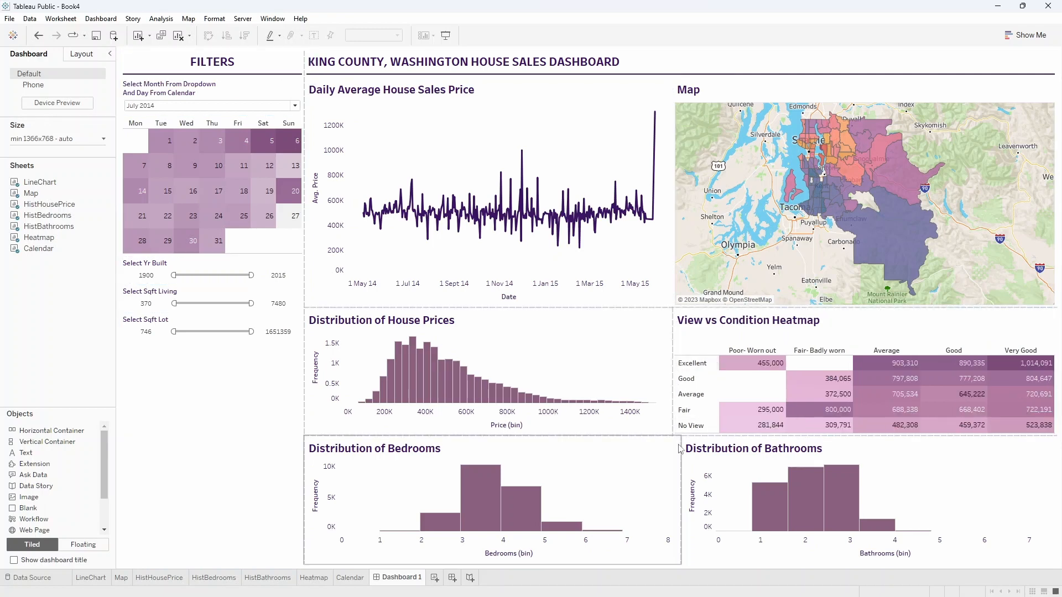
left_click_drag(675, 454, 673, 454)
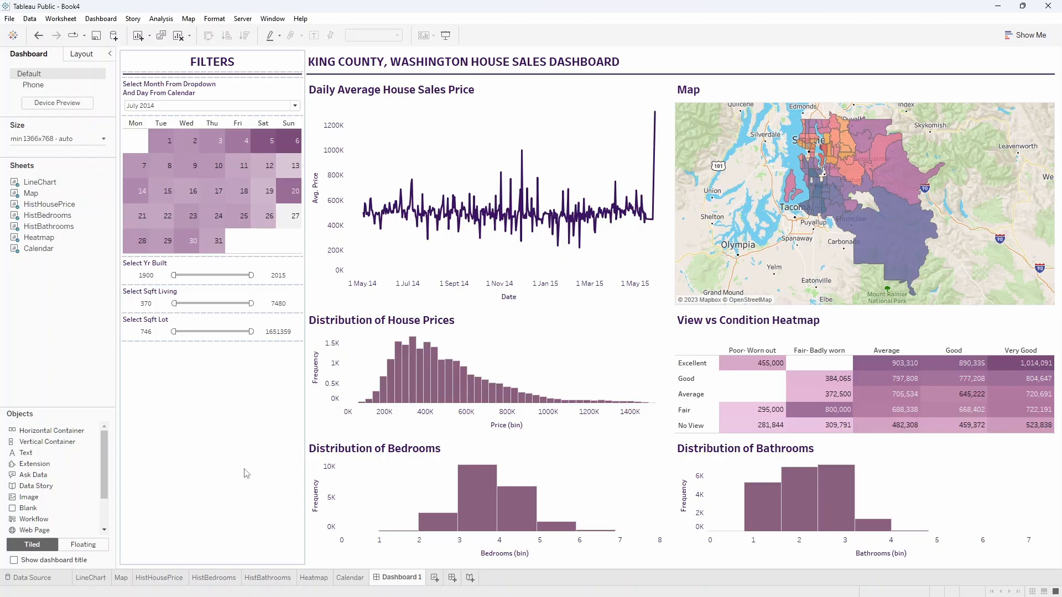
Try out both ends of the Select Yr Built range filter.
mouse_move(173, 274)
left_mouse_down()
mouse_move(209, 276)
mouse_move(173, 275)
left_mouse_up()
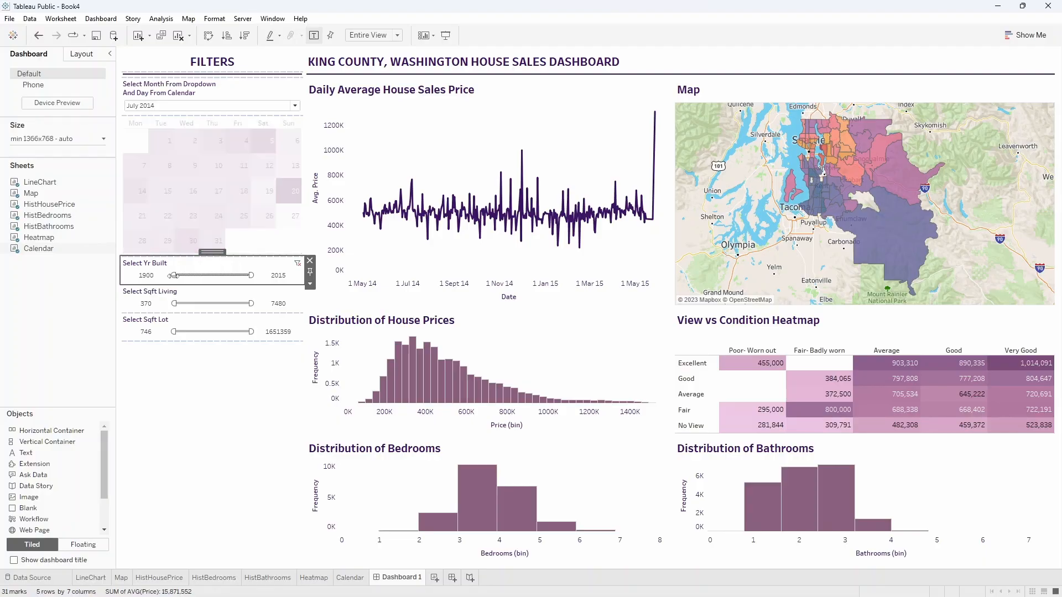
left_click_drag(252, 274, 289, 276)
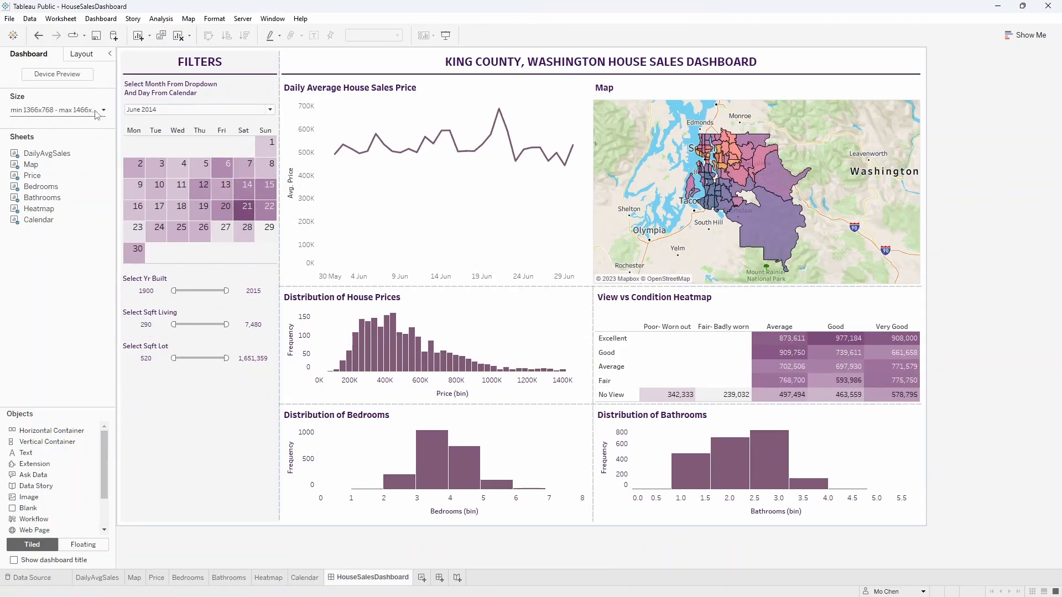
In the HouseSalesDashboard workbook, remove the maximum size limit from the dashboard's size range.
left_click(187, 431)
key("ctrl")
key("ctrl")
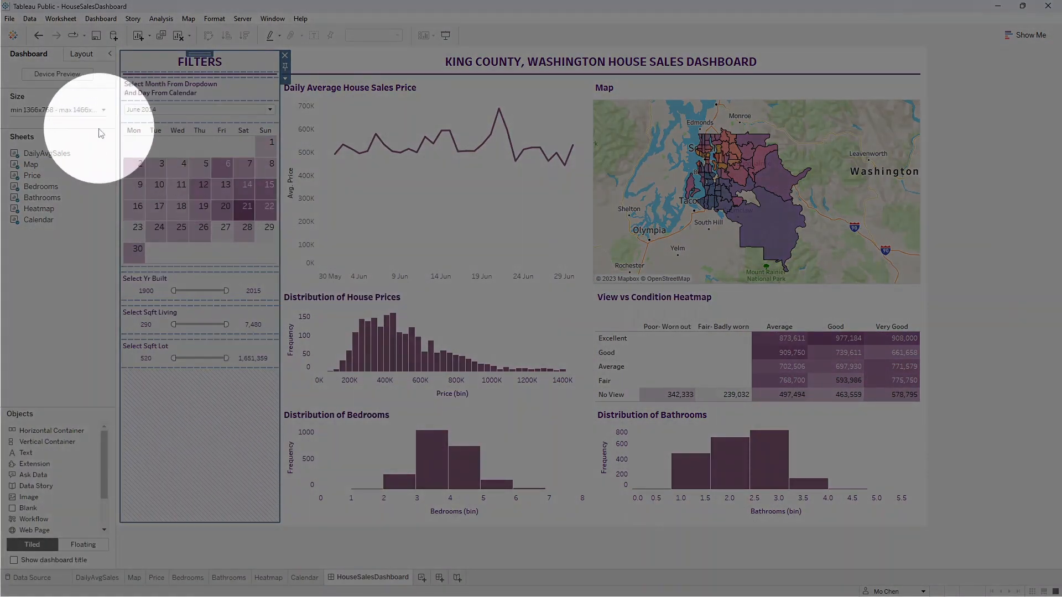
left_click(103, 110)
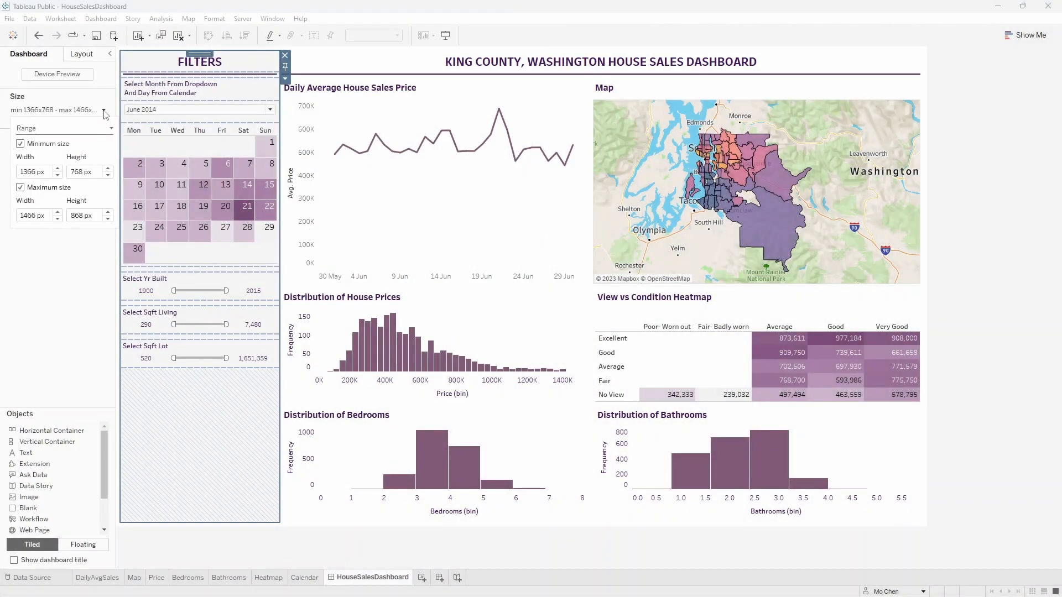
left_click(20, 188)
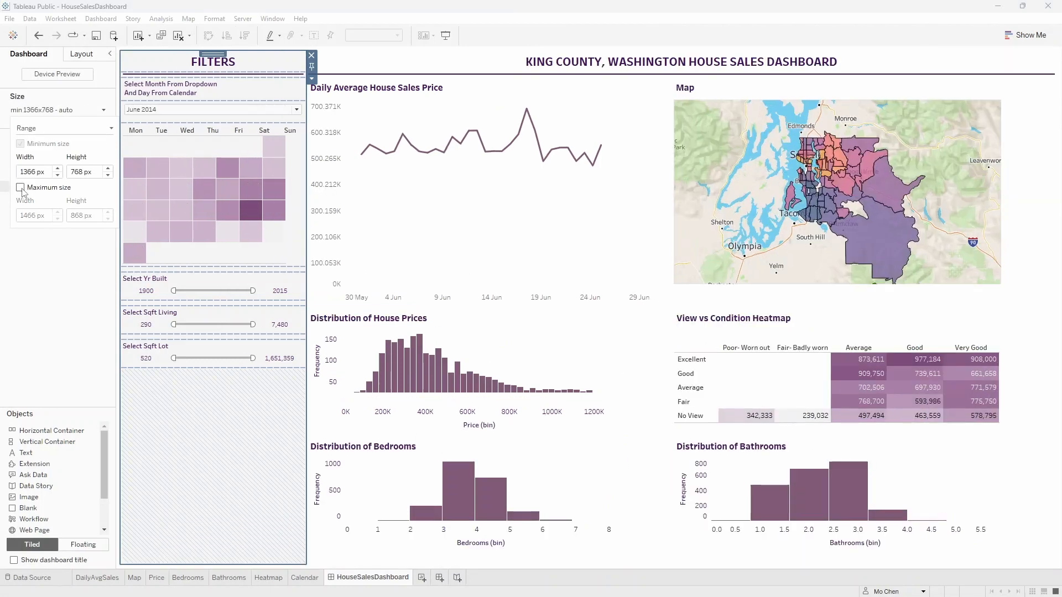
left_click(185, 450)
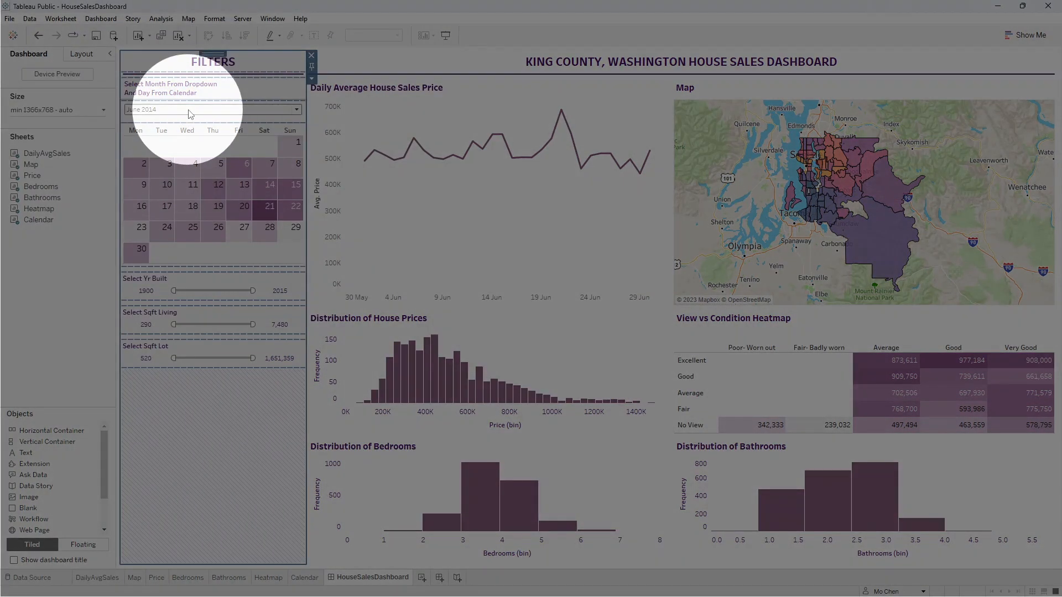
Filter the HouseSalesDashboard by month, first to September 2014 and finally to December 2014.
left_click(193, 112)
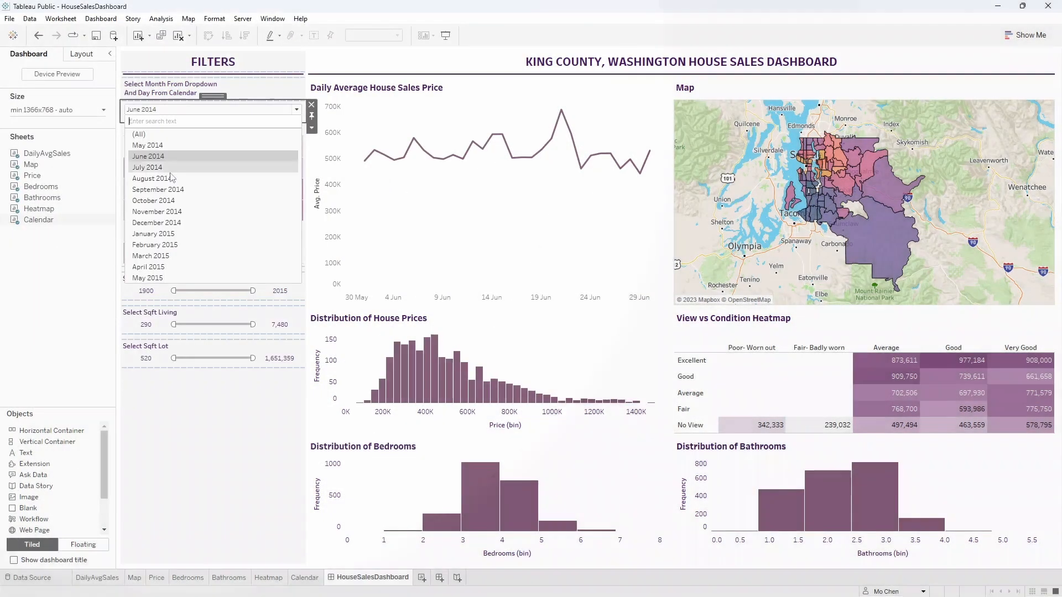
left_click(163, 189)
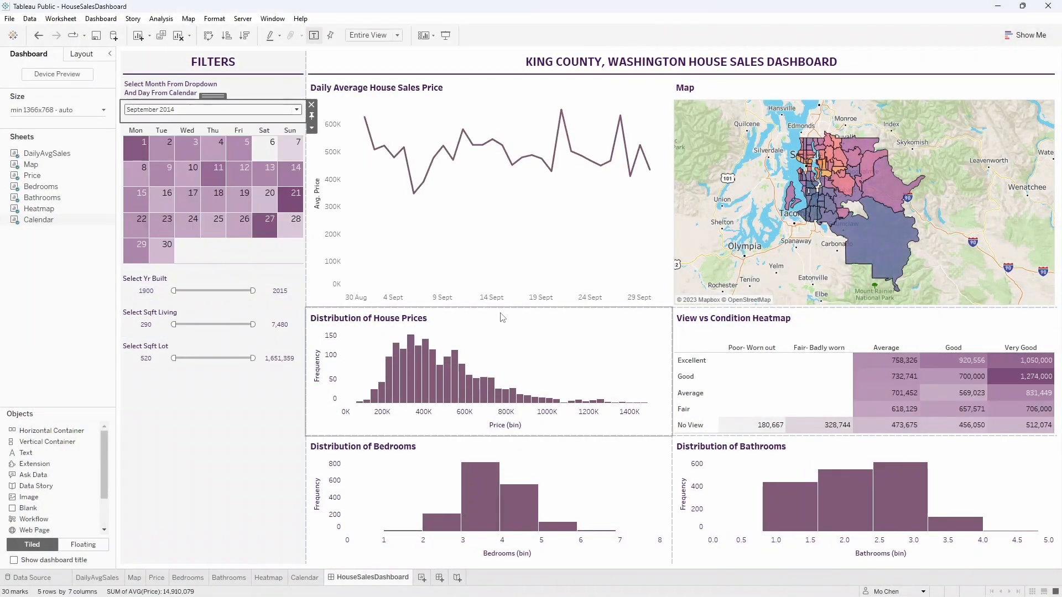
left_click(189, 110)
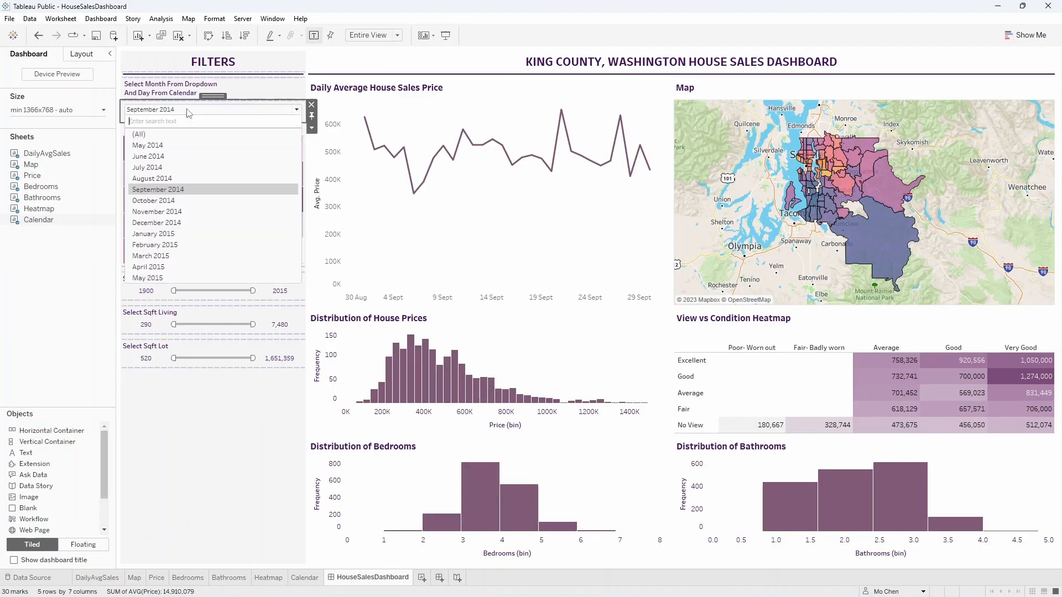
left_click(185, 223)
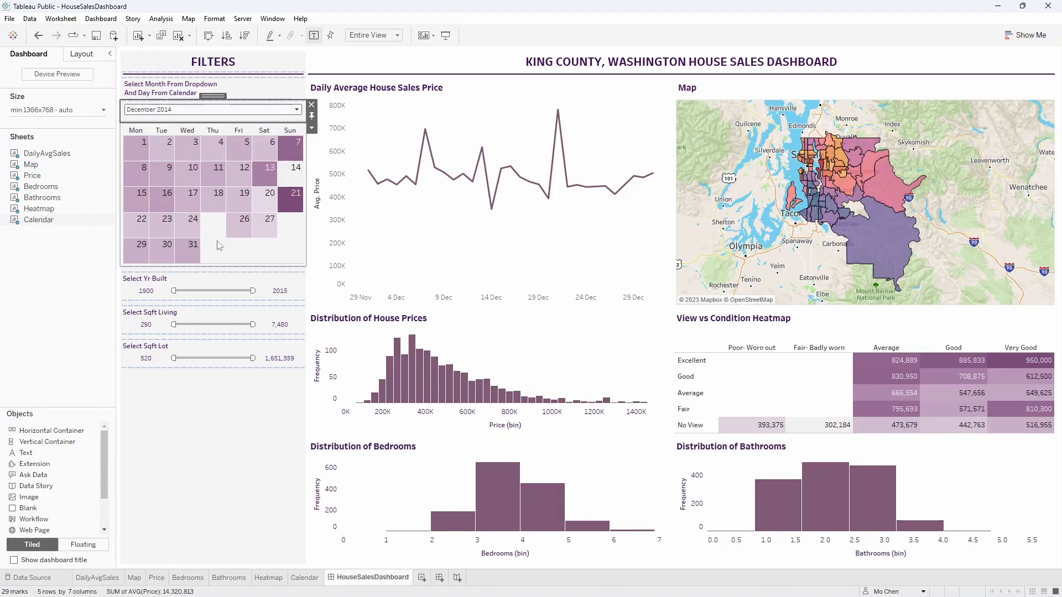
key("ctrl")
key("ctrl")
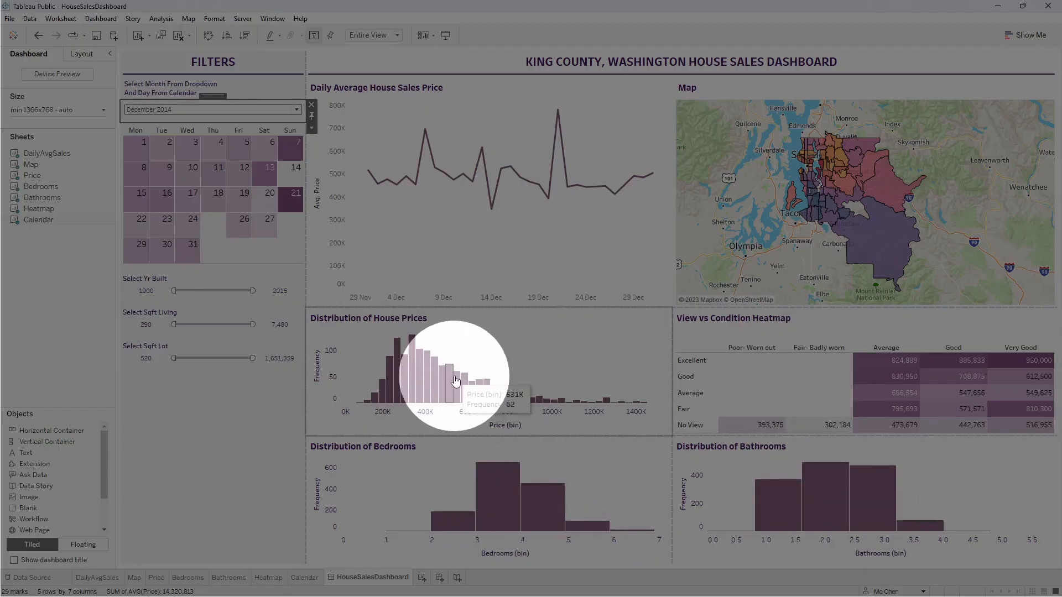
Switch back to Book4 and apply the month filter above the calendar to all worksheets on the dashboard.
left_click(223, 467)
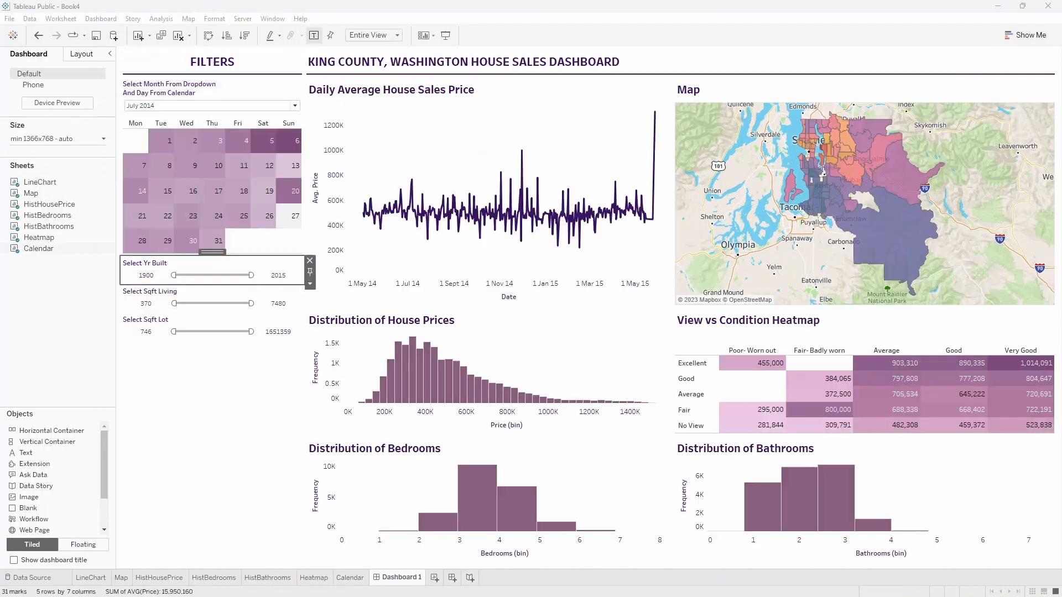
left_click(237, 450)
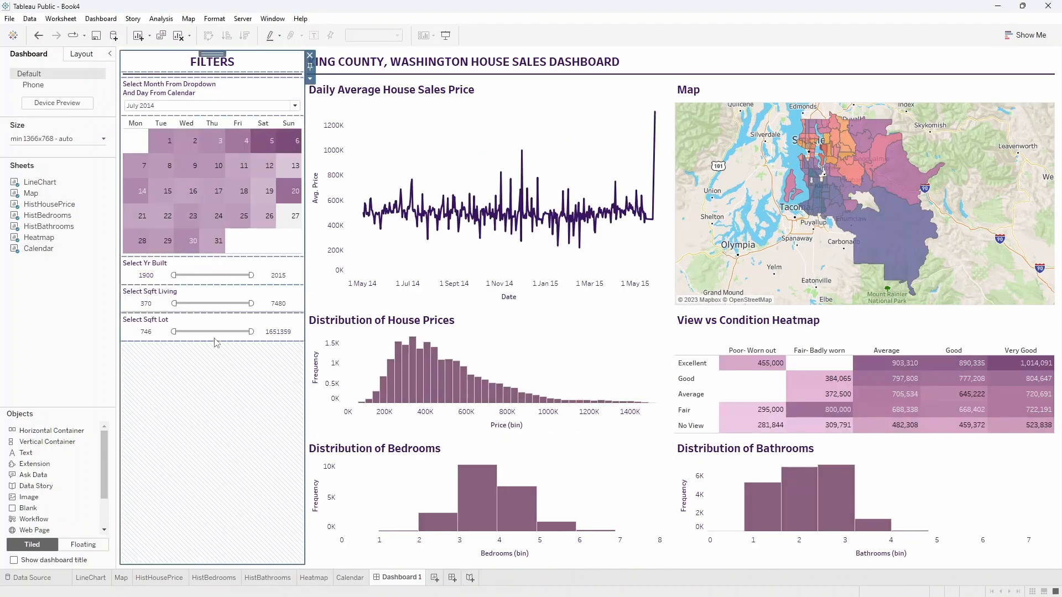
left_click(221, 90)
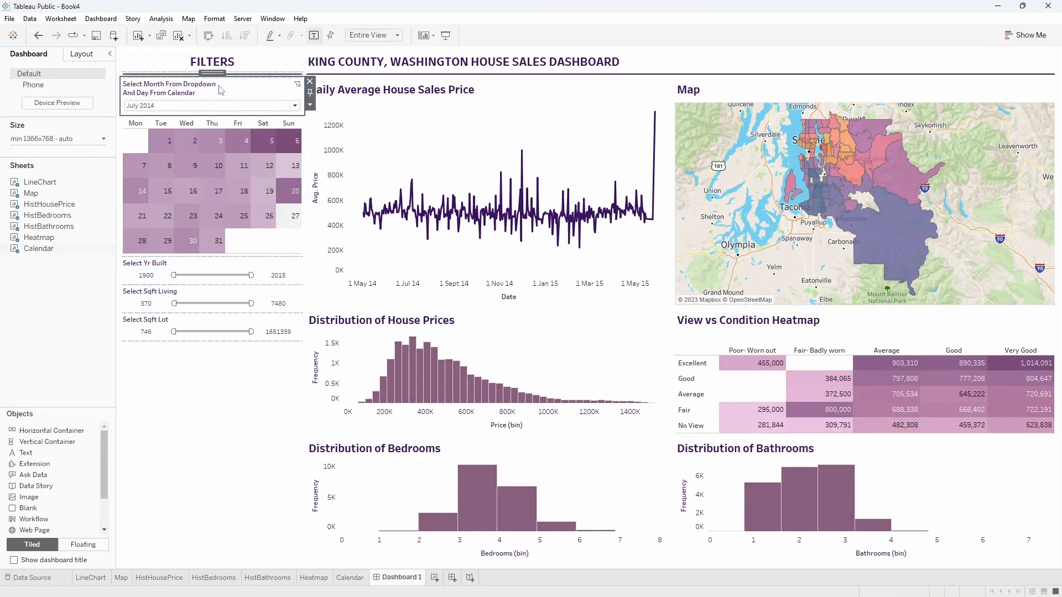
left_click(310, 105)
mouse_move(325, 133)
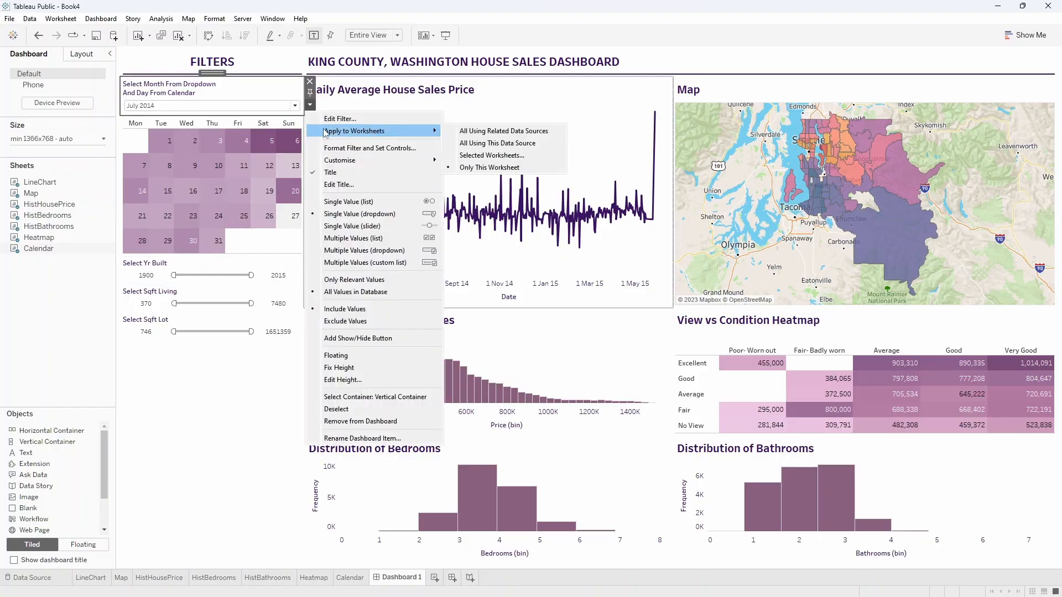
left_click(495, 156)
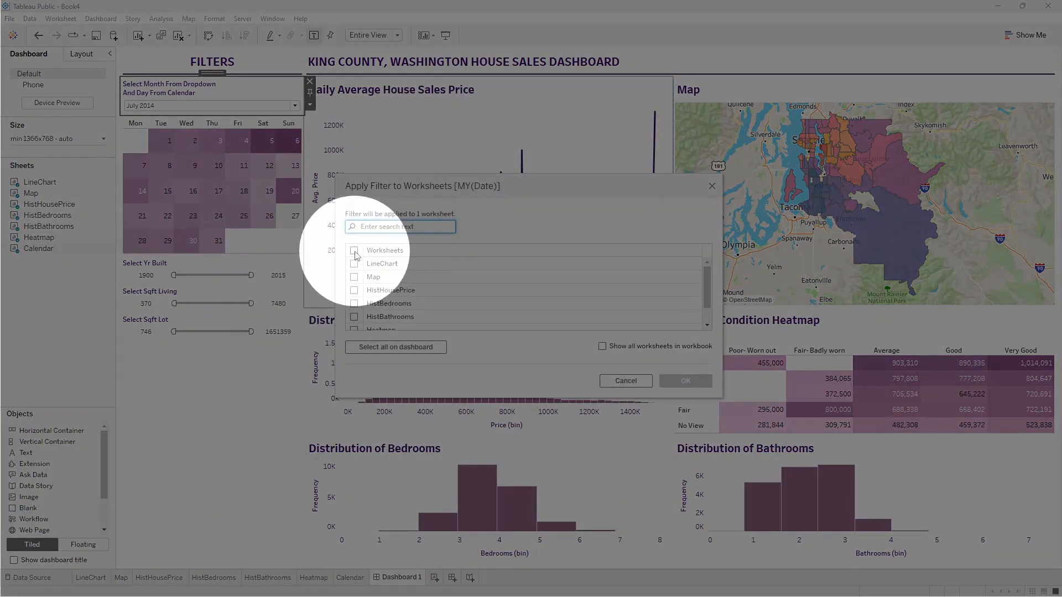
left_click(354, 251)
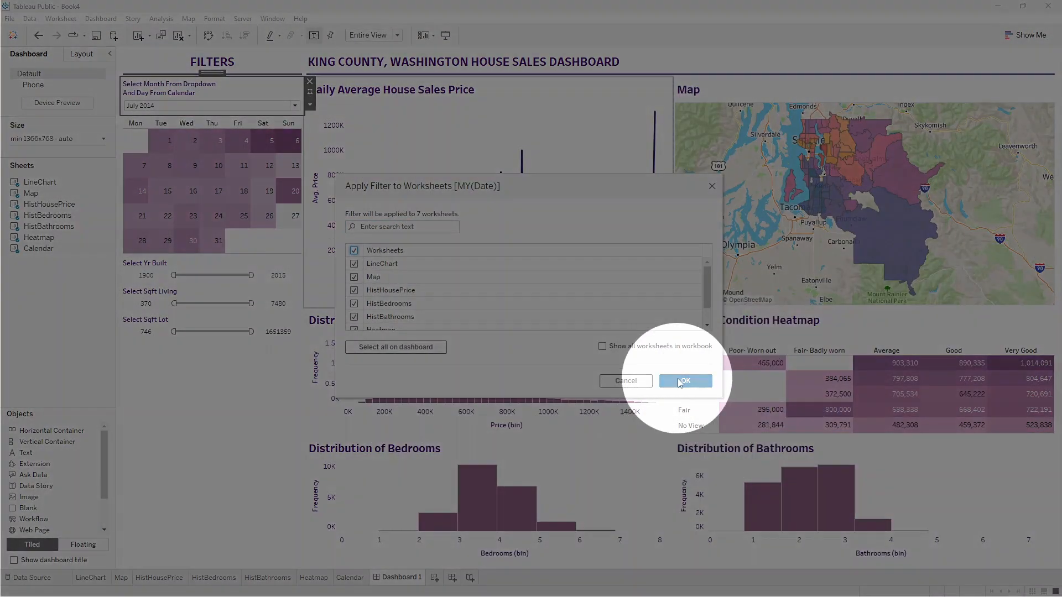
left_click(675, 379)
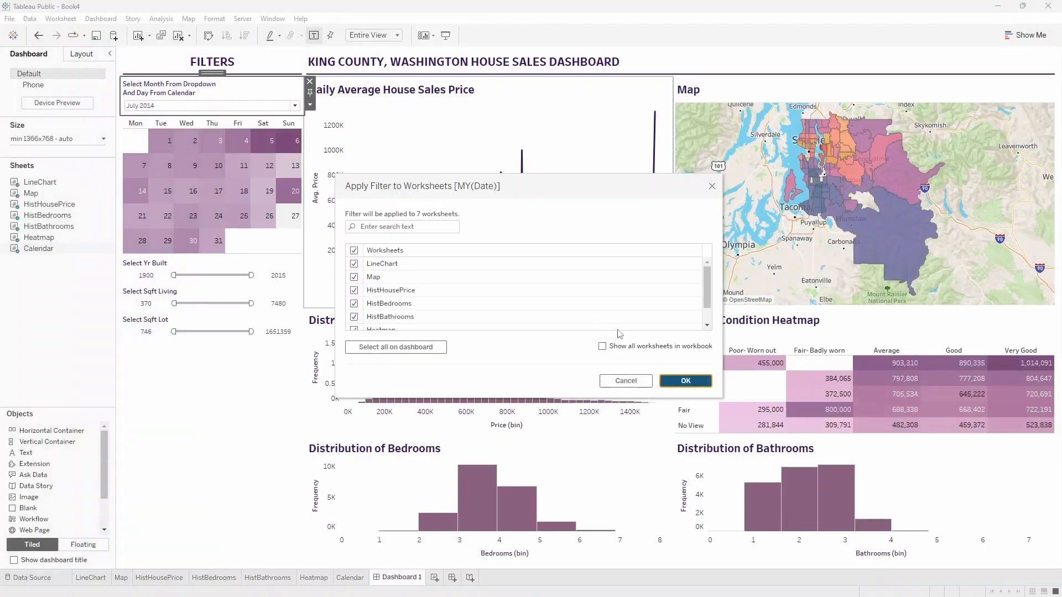
Test the month filter with October 2014 and December 2014, leaving it set to April 2015.
left_click(195, 105)
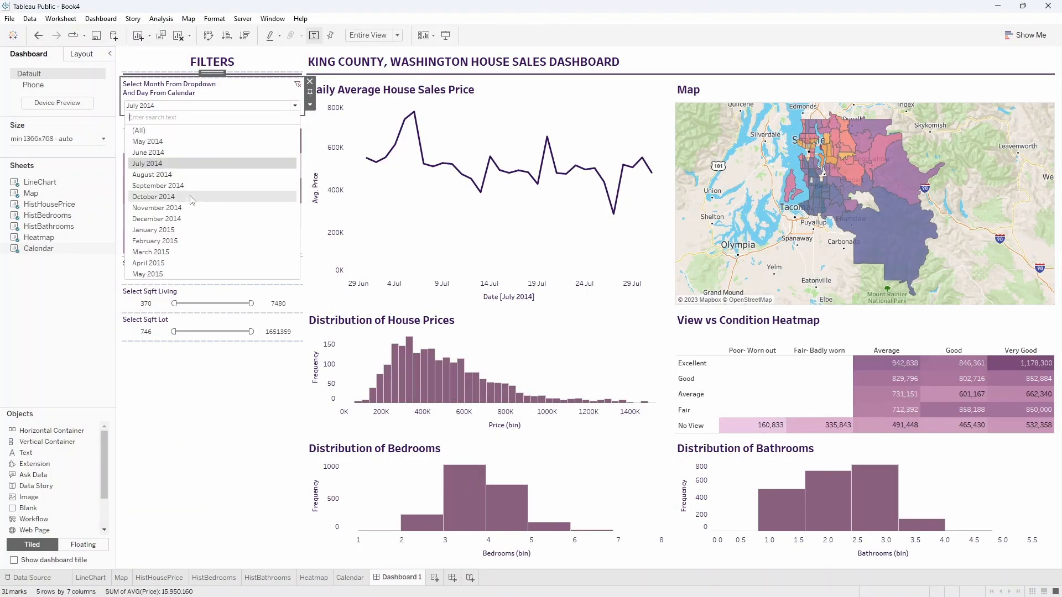
left_click(189, 200)
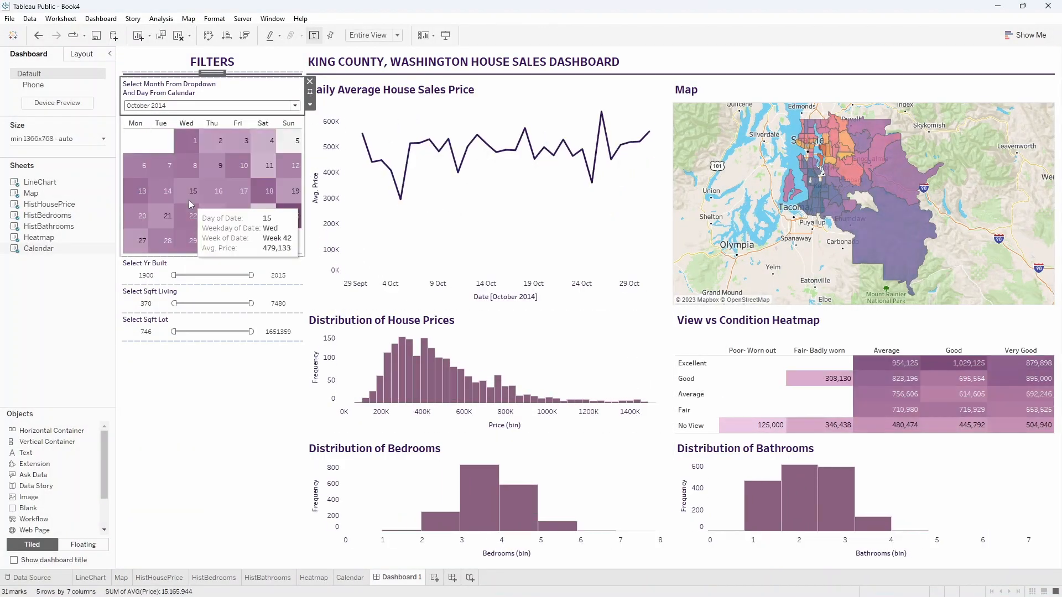
left_click(177, 109)
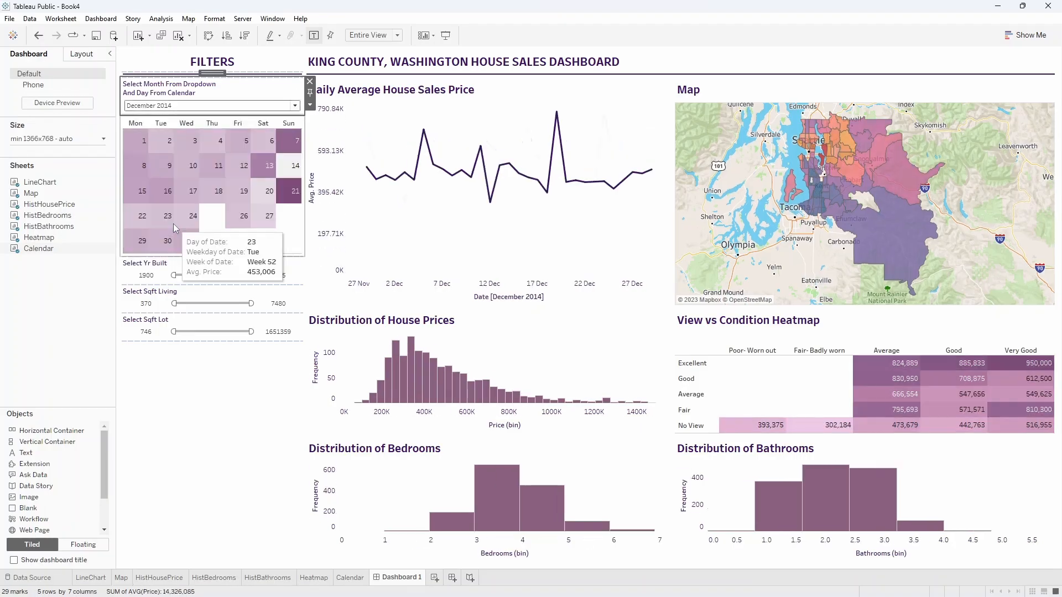
left_click(193, 105)
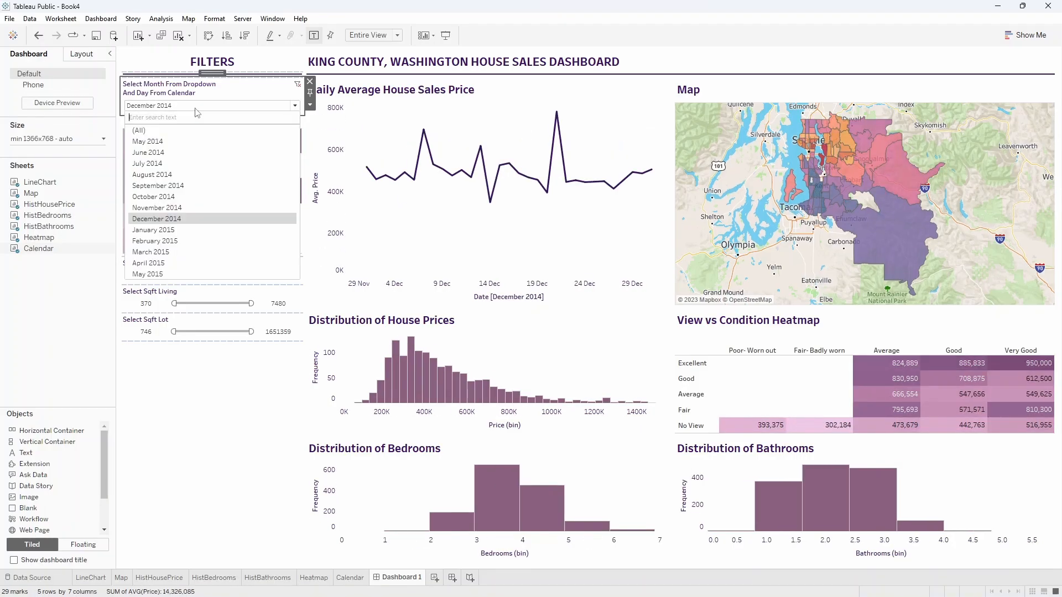
left_click(179, 264)
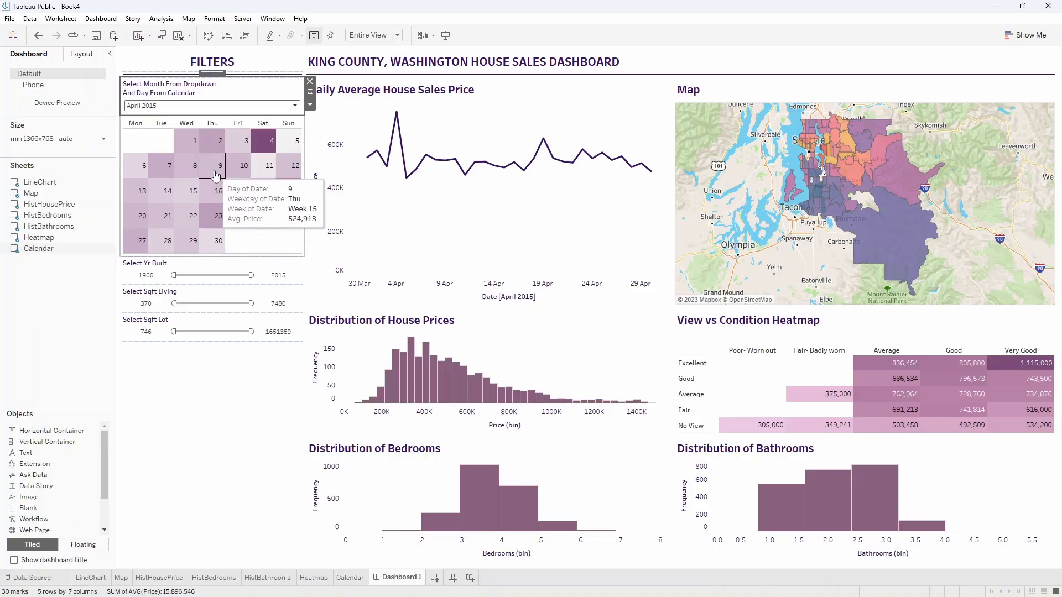
Use the calendar as a filter for the dashboard's other sheets and test it by selecting and clearing April 11.
left_click(216, 174)
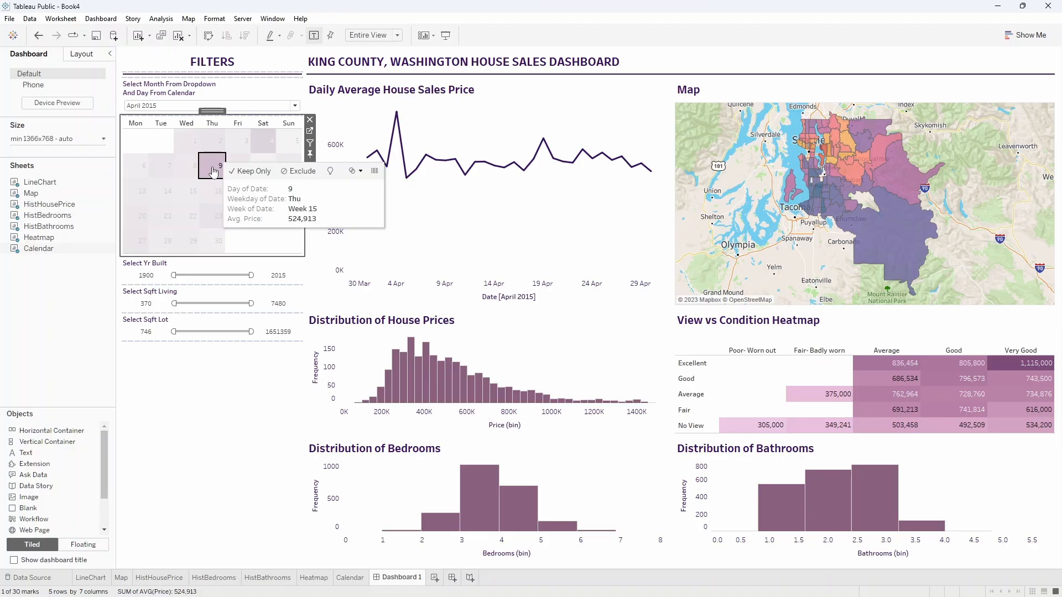
left_click(213, 172)
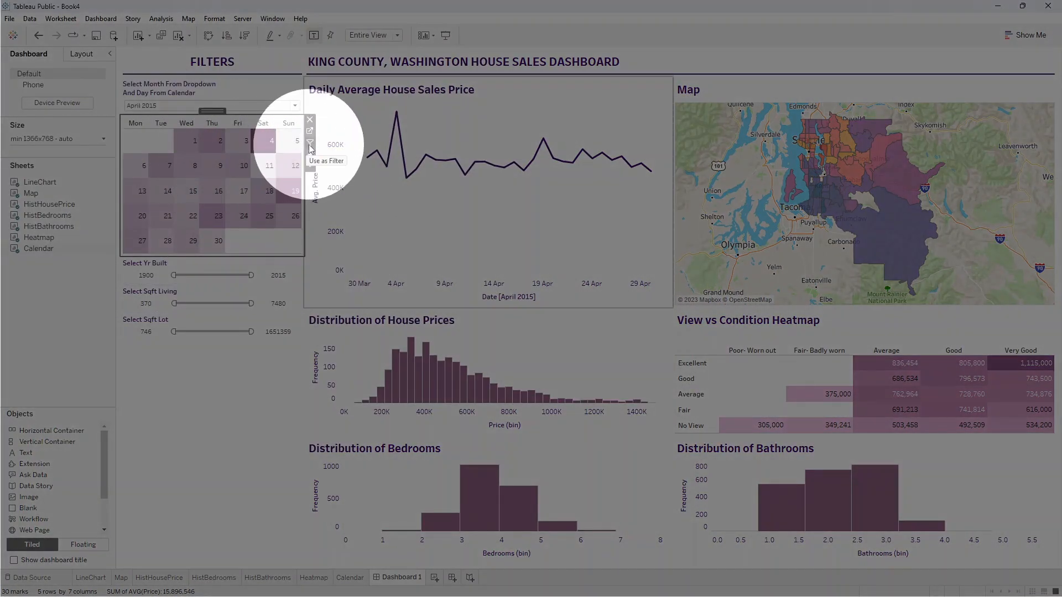
left_click(309, 145)
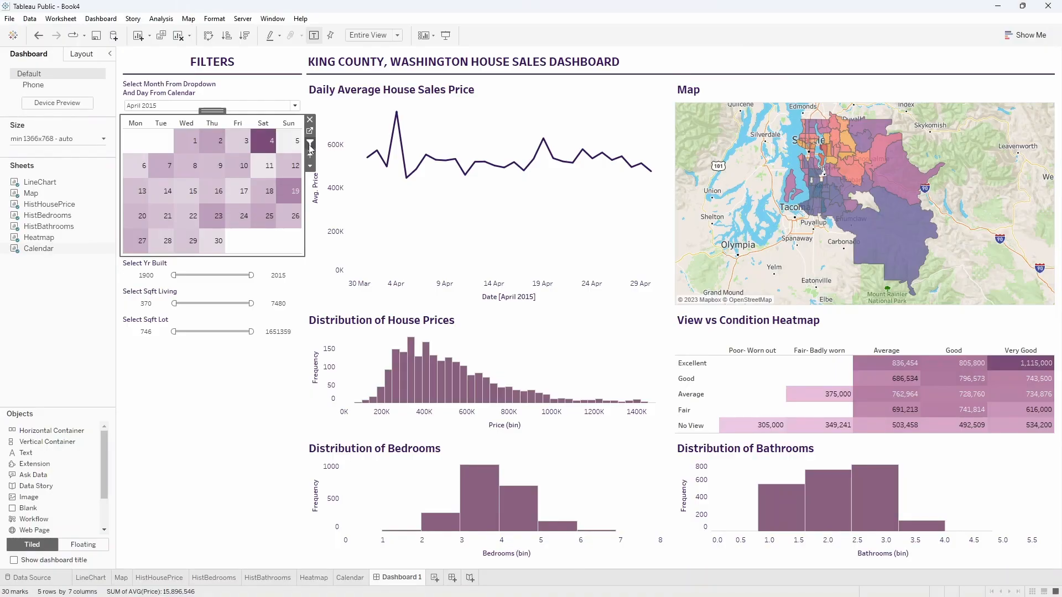
left_click(267, 172)
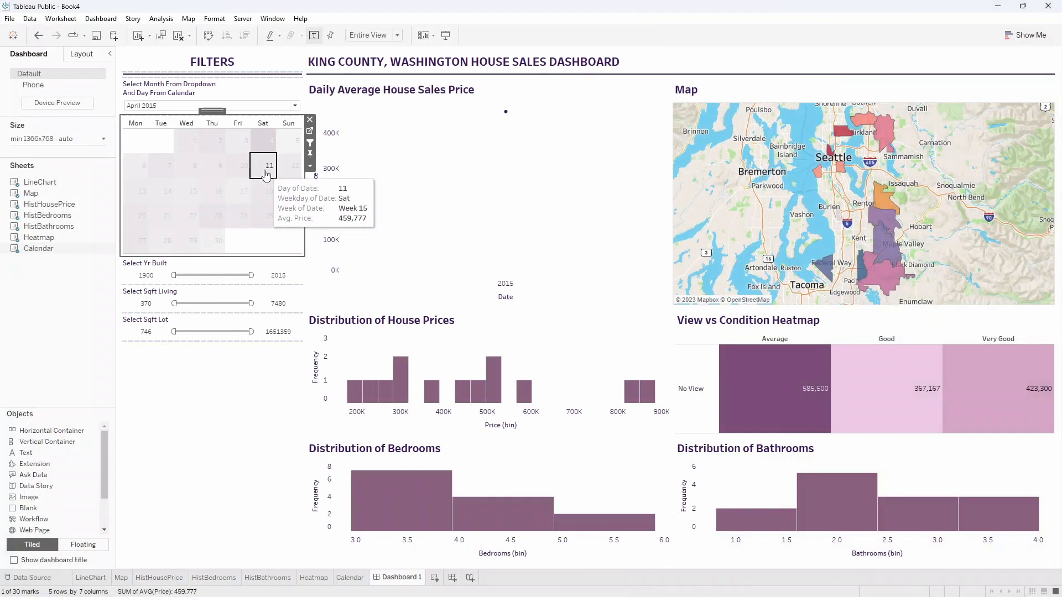
left_click(266, 174)
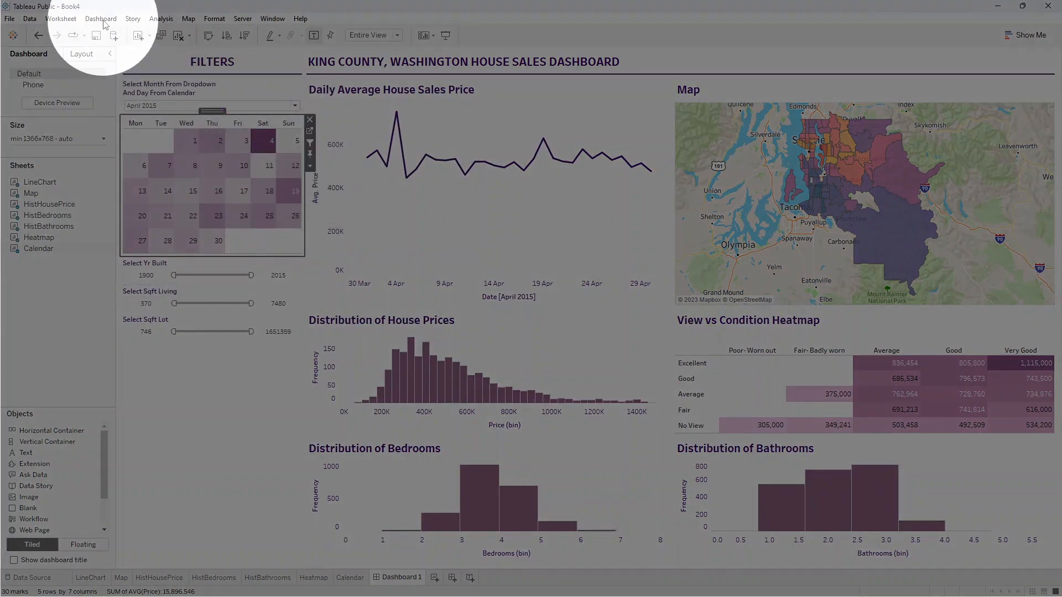
Edit the calendar's generated filter action so that LineChart and Map are excluded from its target sheets.
left_click(102, 20)
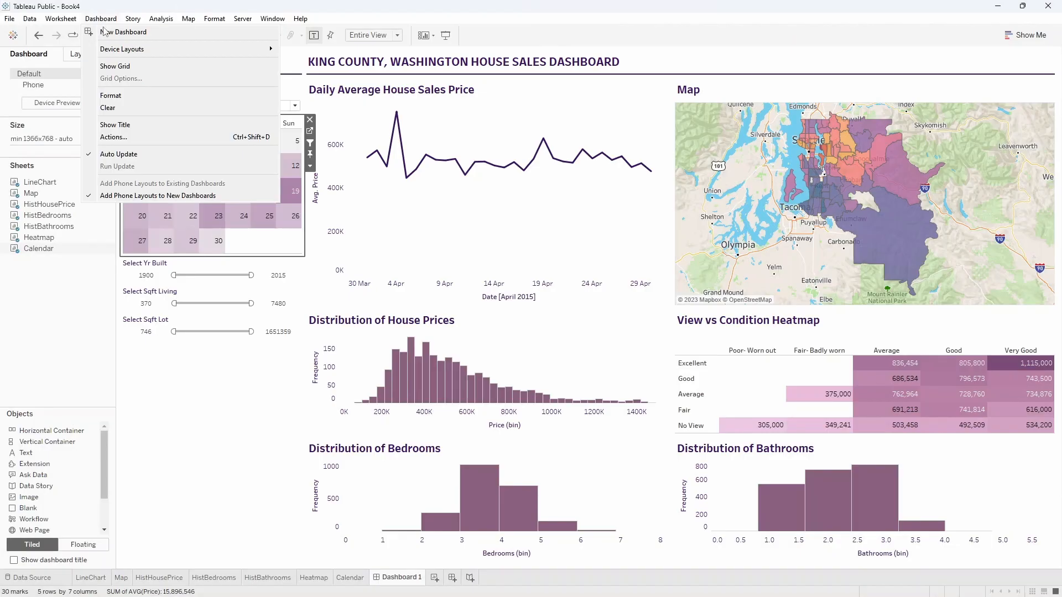
left_click(116, 136)
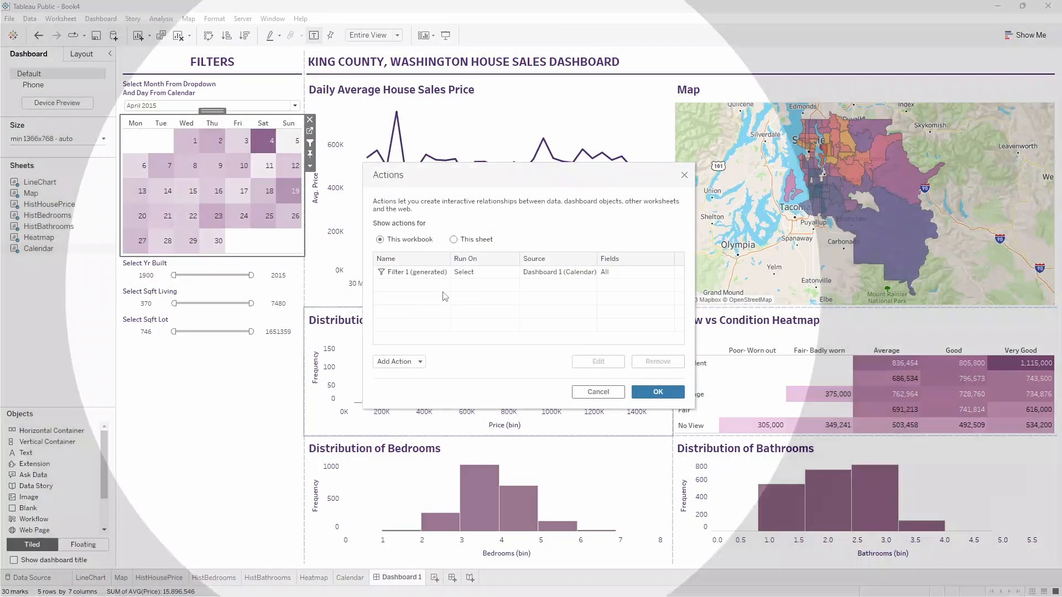
left_click(438, 273)
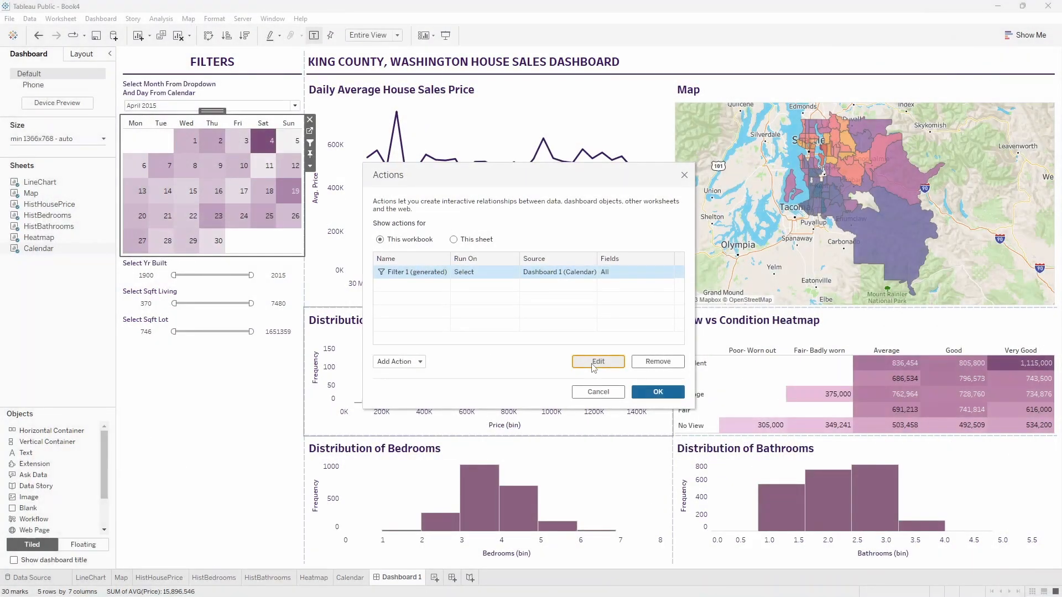
left_click(590, 360)
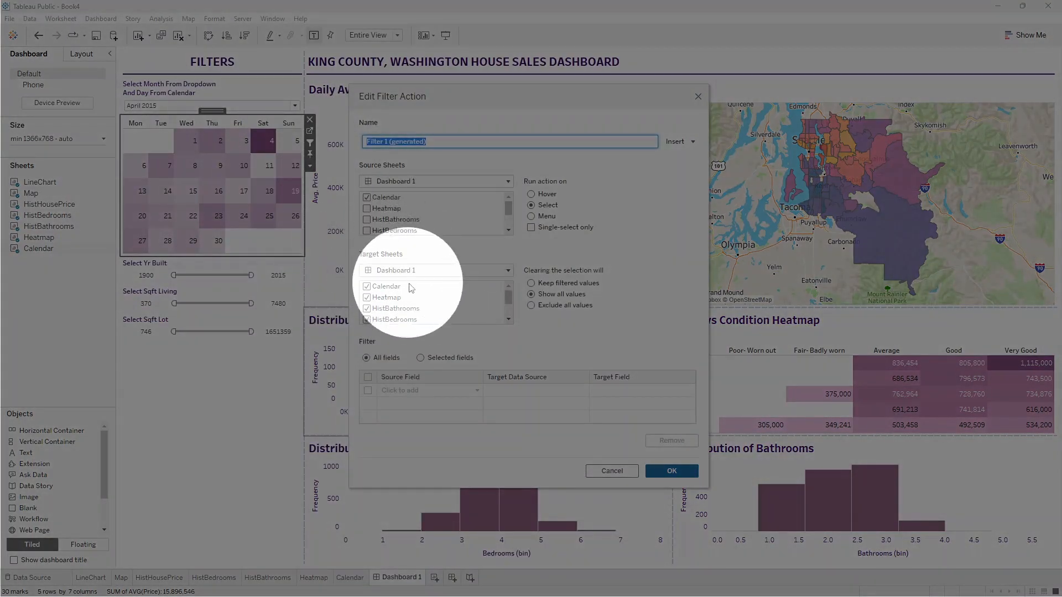
left_click_drag(507, 302, 504, 329)
scroll(425, 318, "up", 2)
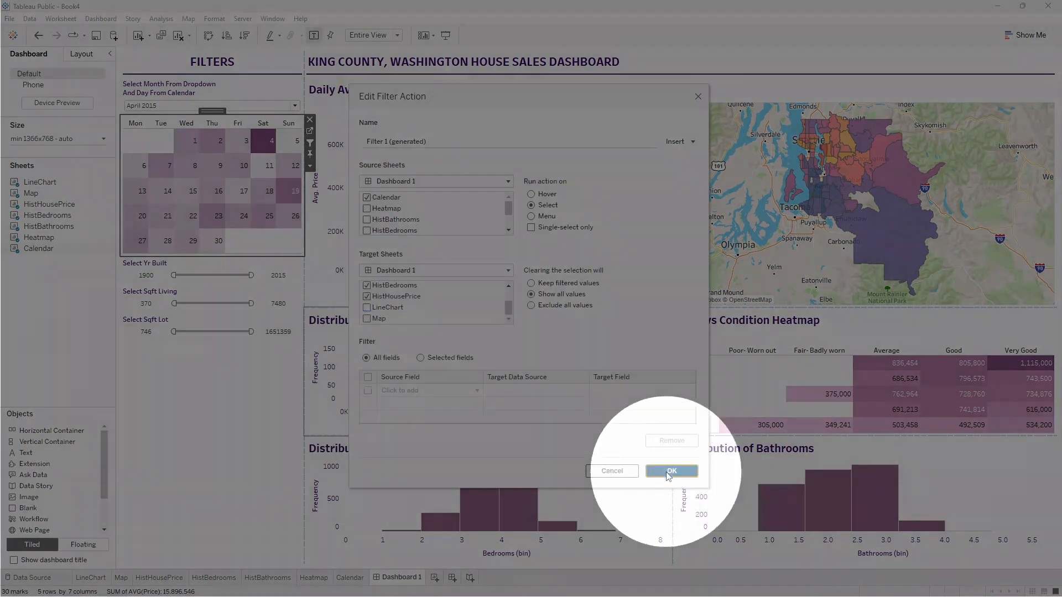
left_click(670, 470)
left_click(658, 392)
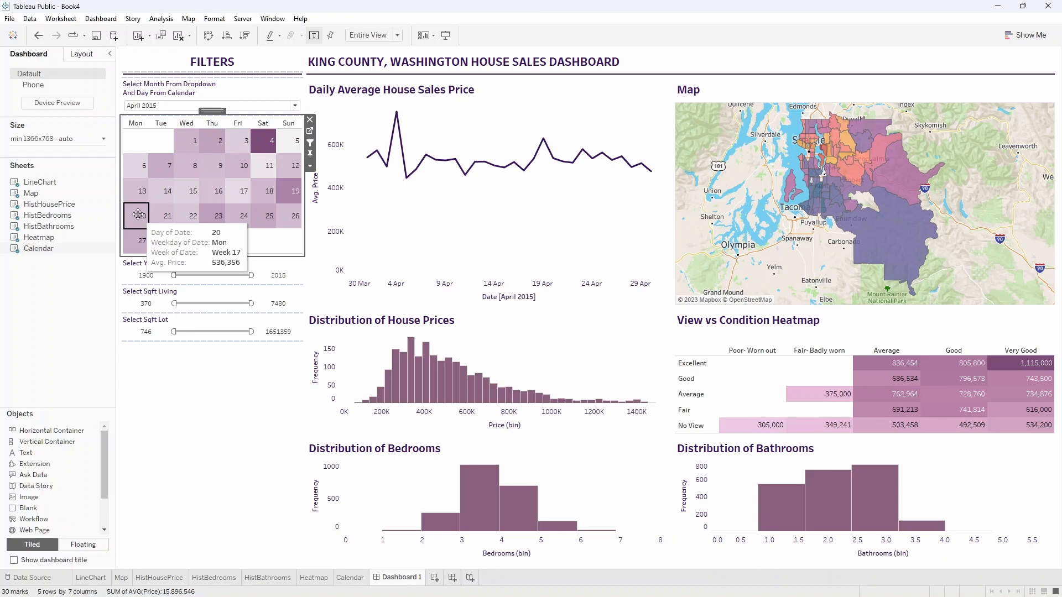
Test the calendar filter by selecting April 20, 9 and 3, and clear the selection.
left_click(138, 215)
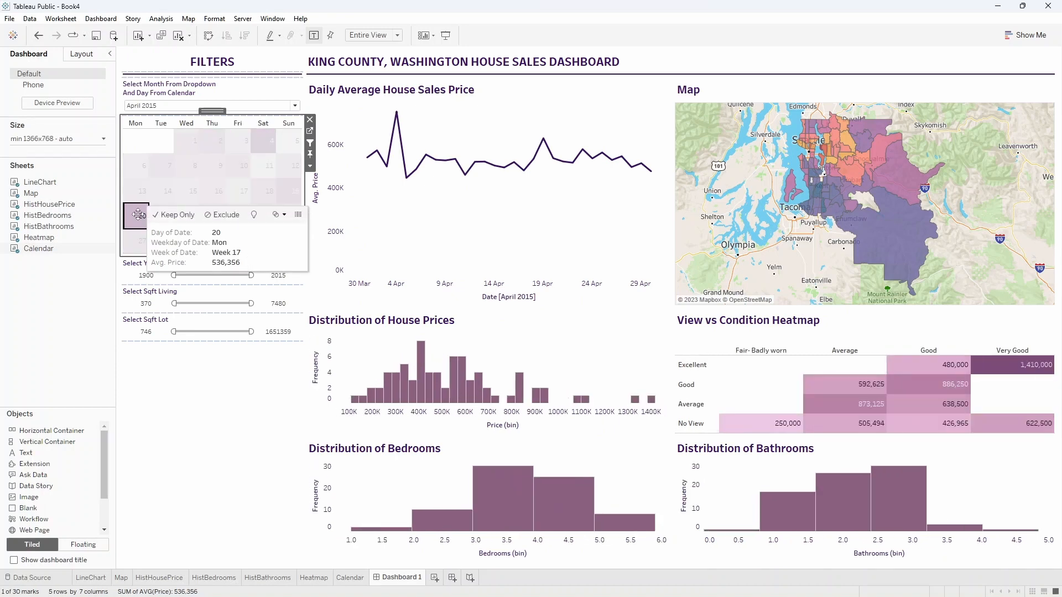
left_click(217, 191)
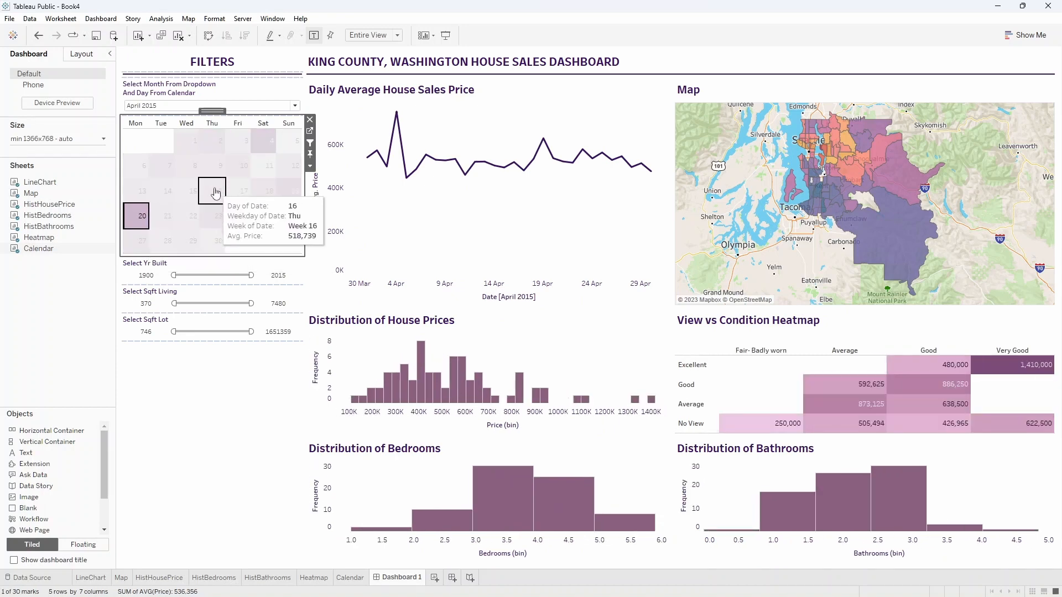
left_click(220, 175)
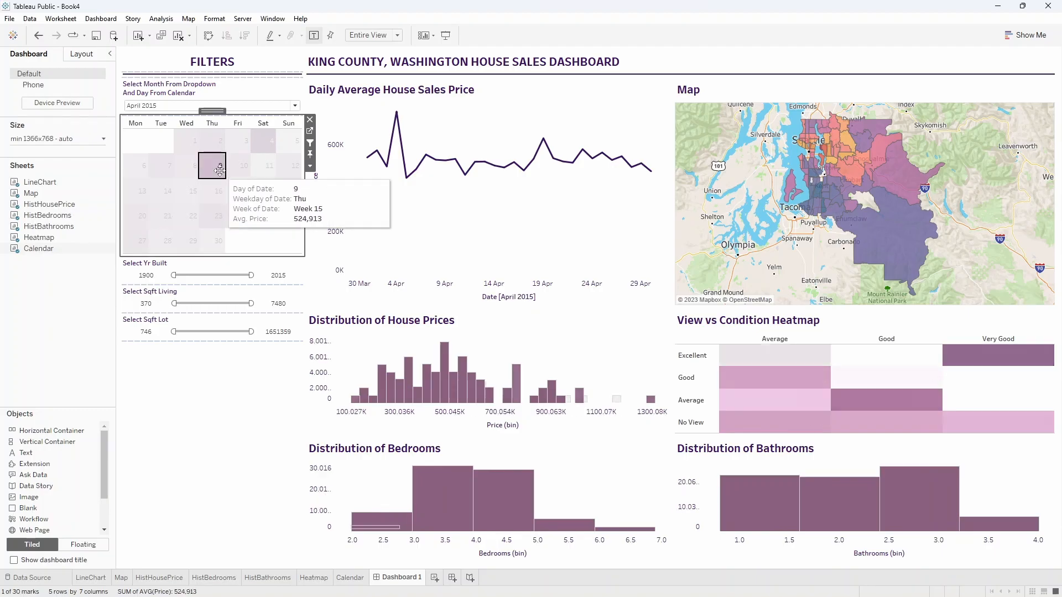
left_click(242, 146)
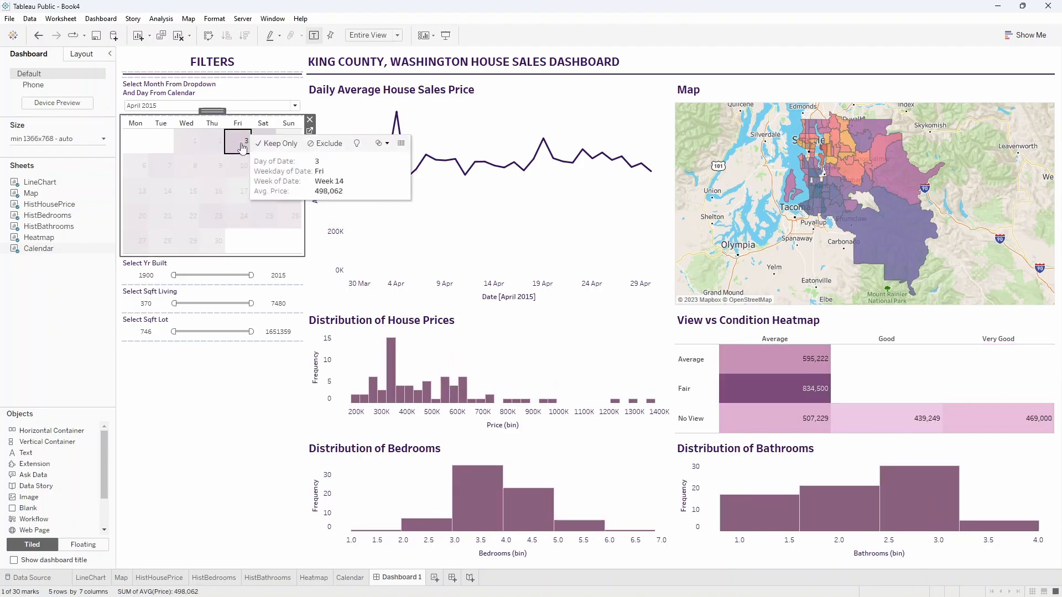
left_click(242, 147)
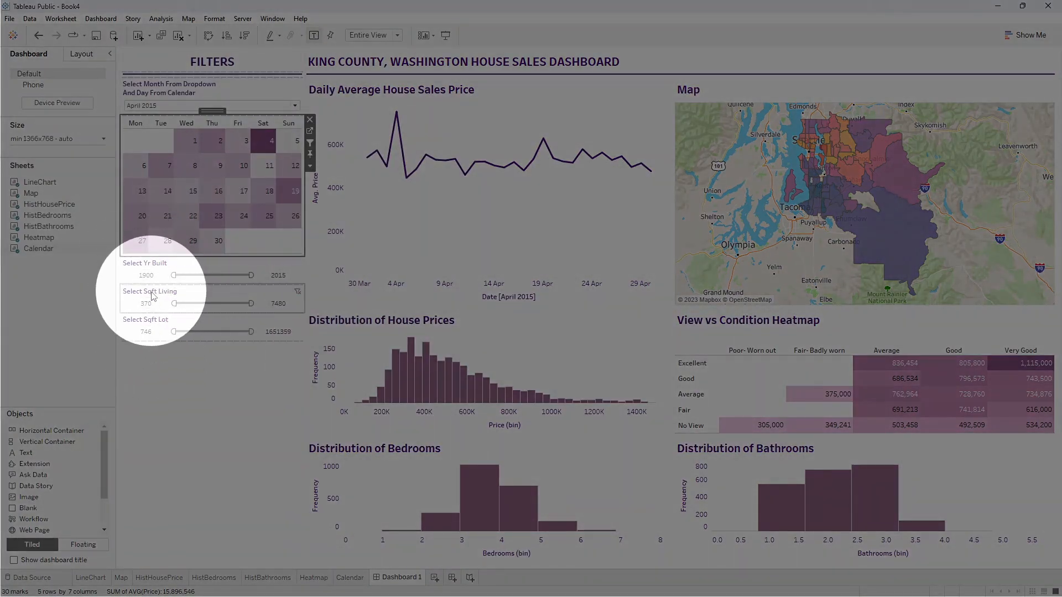
Apply the Yr Built filter to all dashboard worksheets except LineChart and Map.
left_click(185, 267)
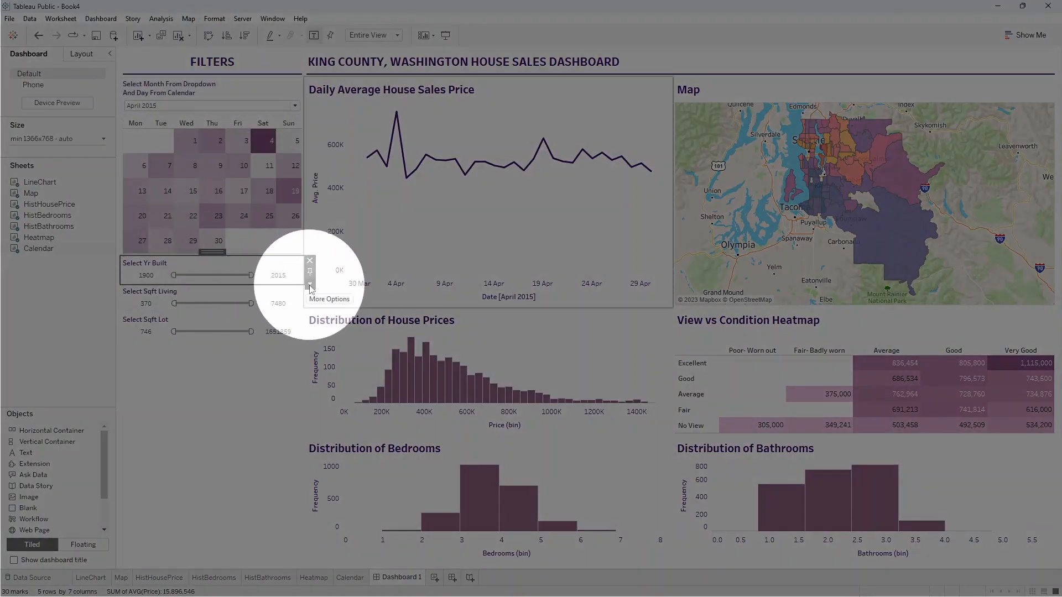
left_click(310, 285)
mouse_move(365, 310)
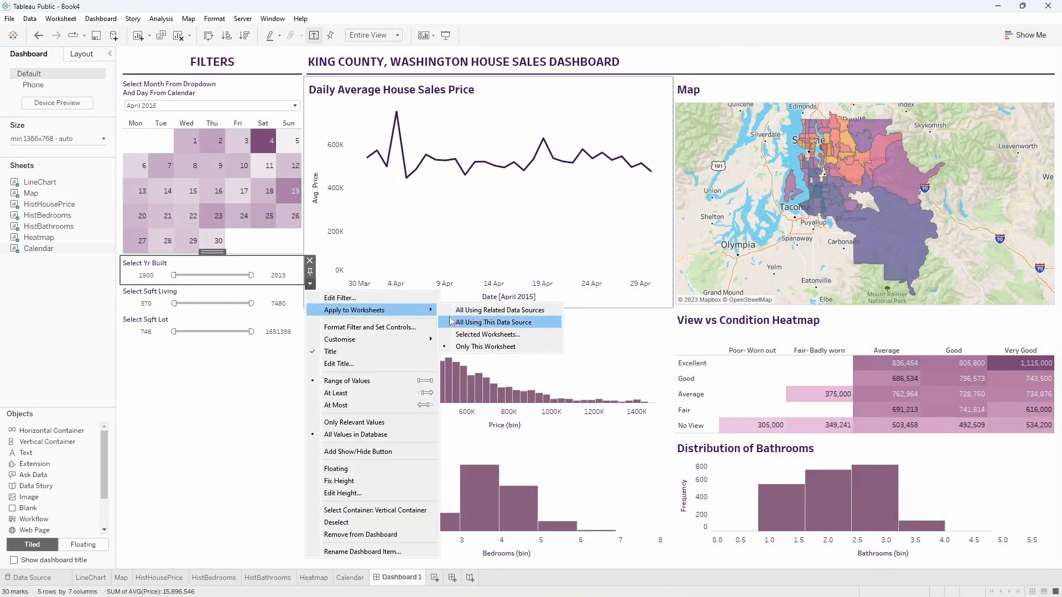
left_click(462, 334)
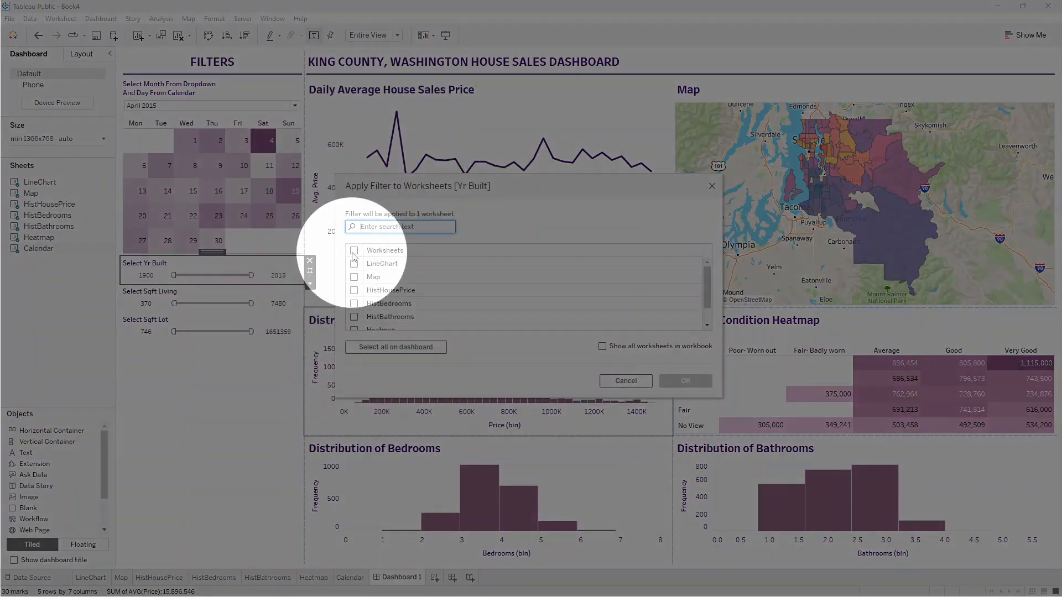
left_click(354, 251)
left_click(354, 264)
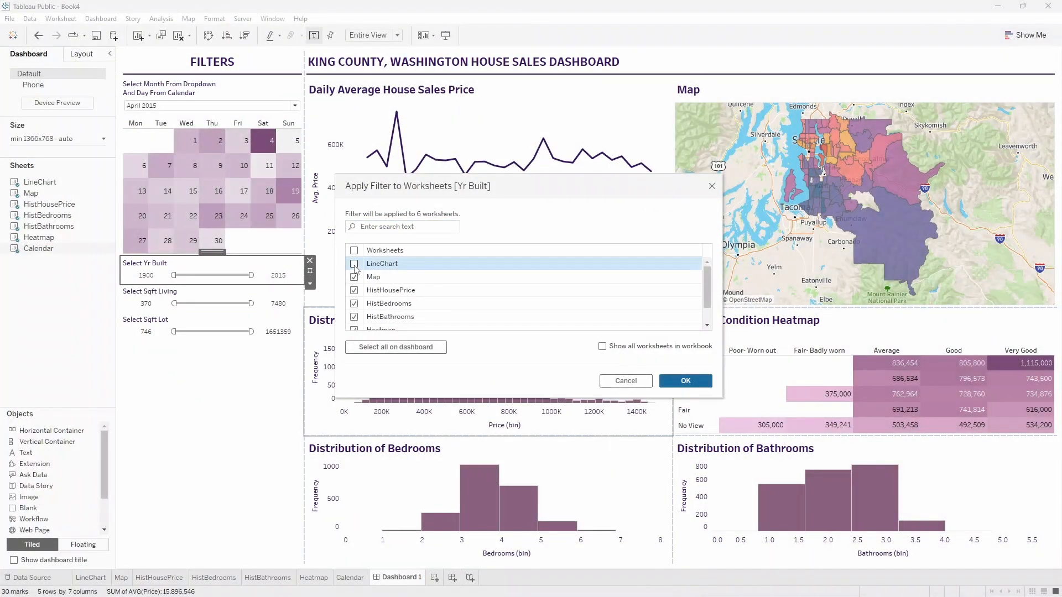
left_click(354, 278)
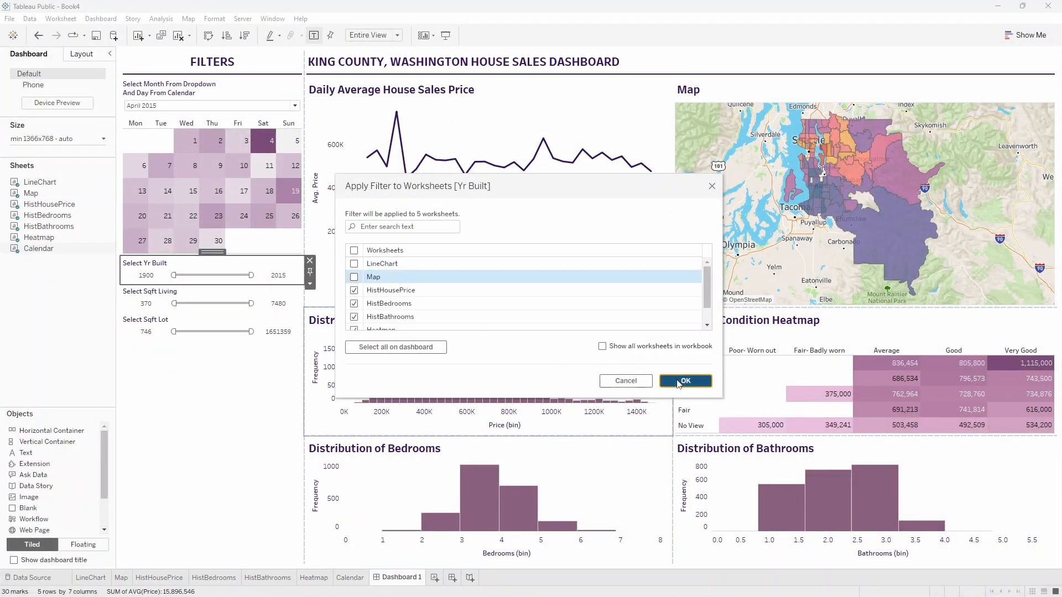
left_click(679, 381)
Apply the Sqft Living filter to all dashboard worksheets except LineChart and Map.
left_click(272, 295)
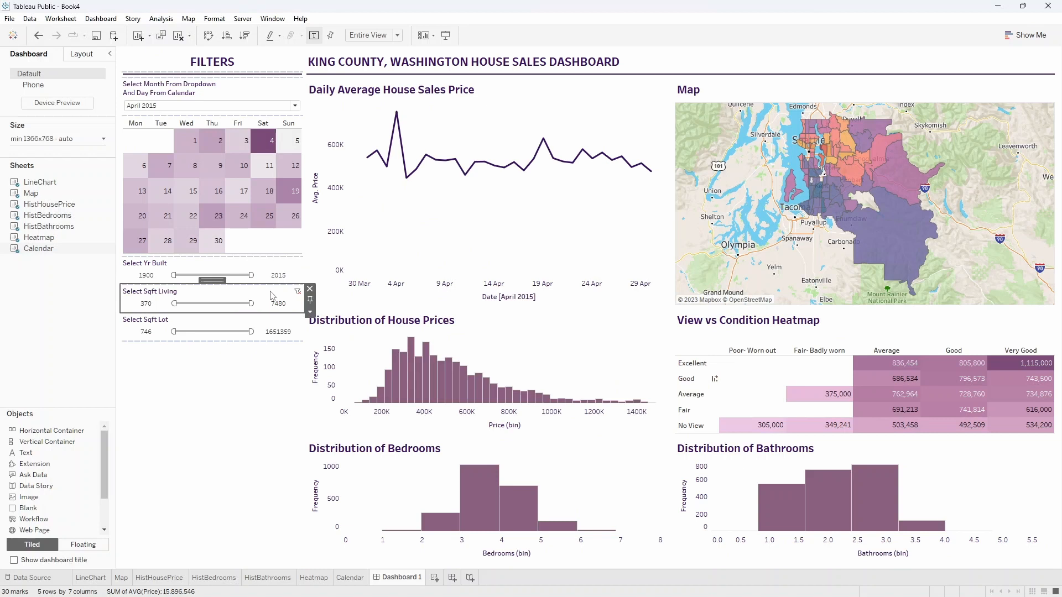
left_click(310, 312)
mouse_move(422, 345)
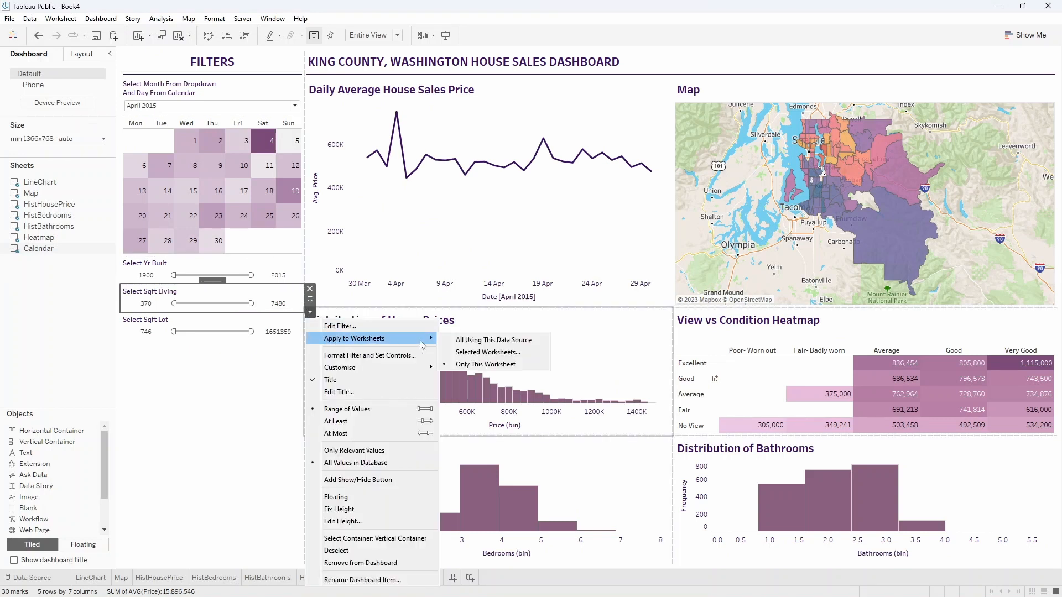
left_click(486, 353)
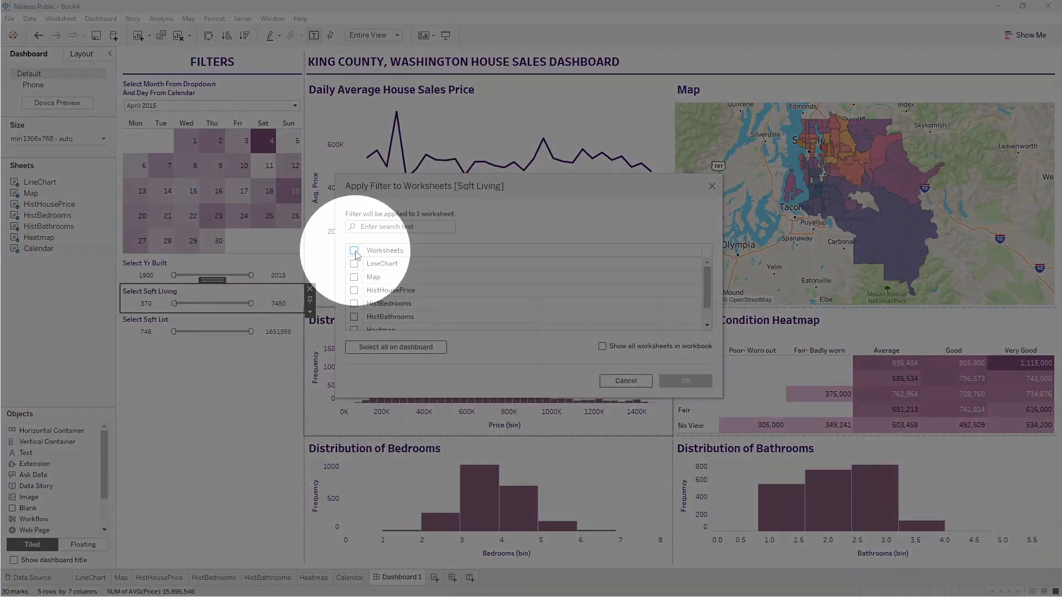
left_click(354, 251)
left_click(354, 264)
left_click(355, 277)
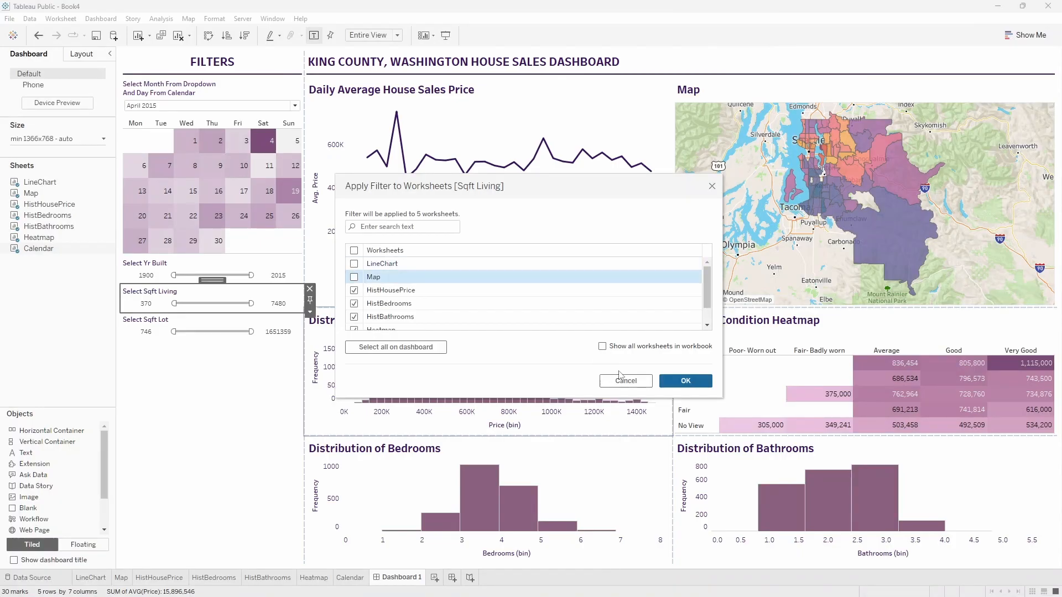
left_click(684, 381)
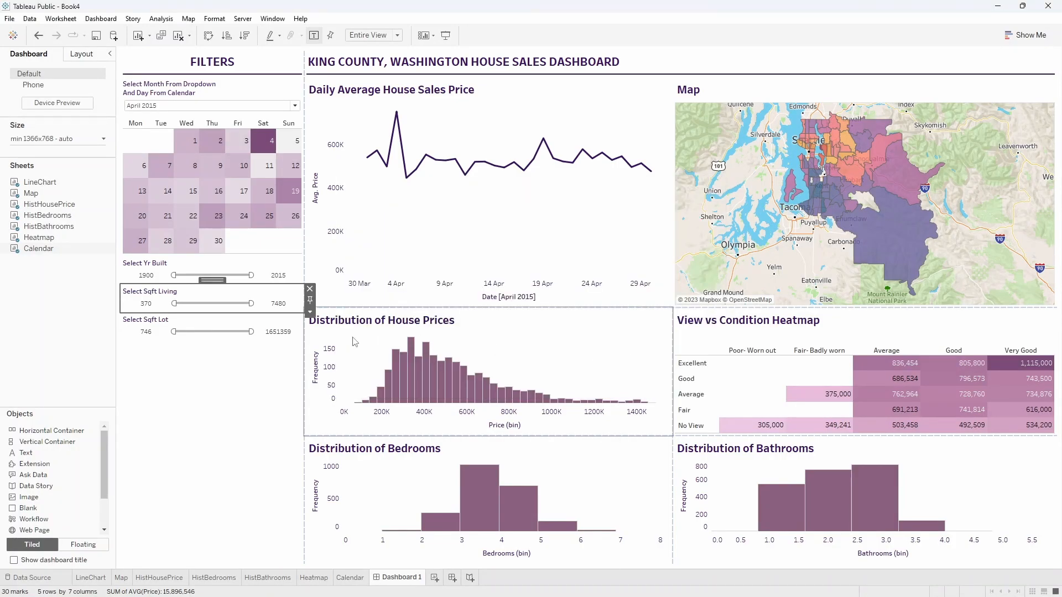
Apply the Sqft Lot filter to all dashboard worksheets except LineChart and Map.
left_click(293, 334)
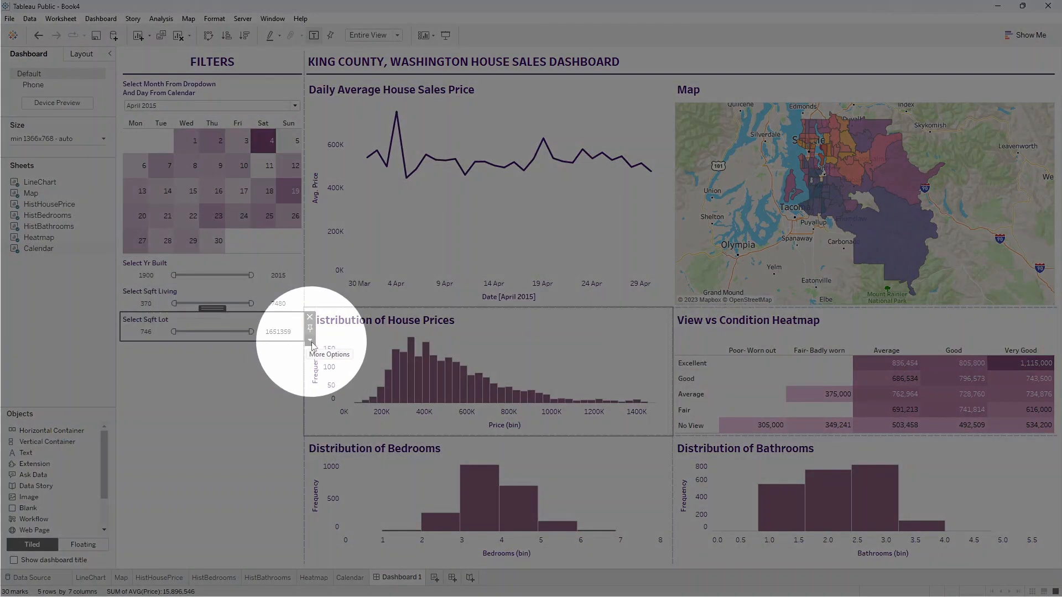
left_click(310, 343)
mouse_move(332, 350)
left_click(484, 362)
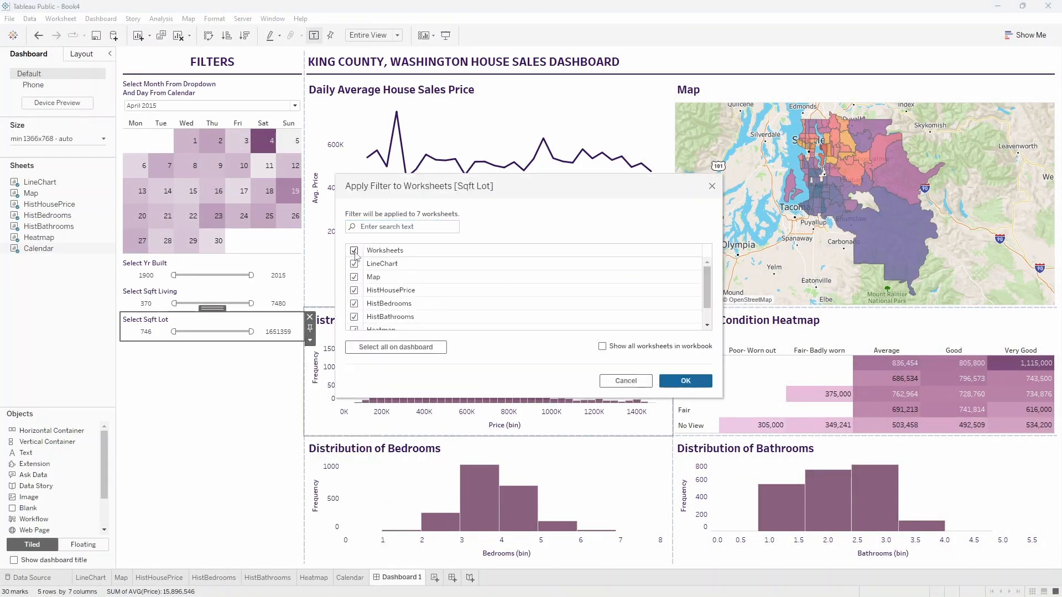
left_click(354, 264)
left_click(354, 278)
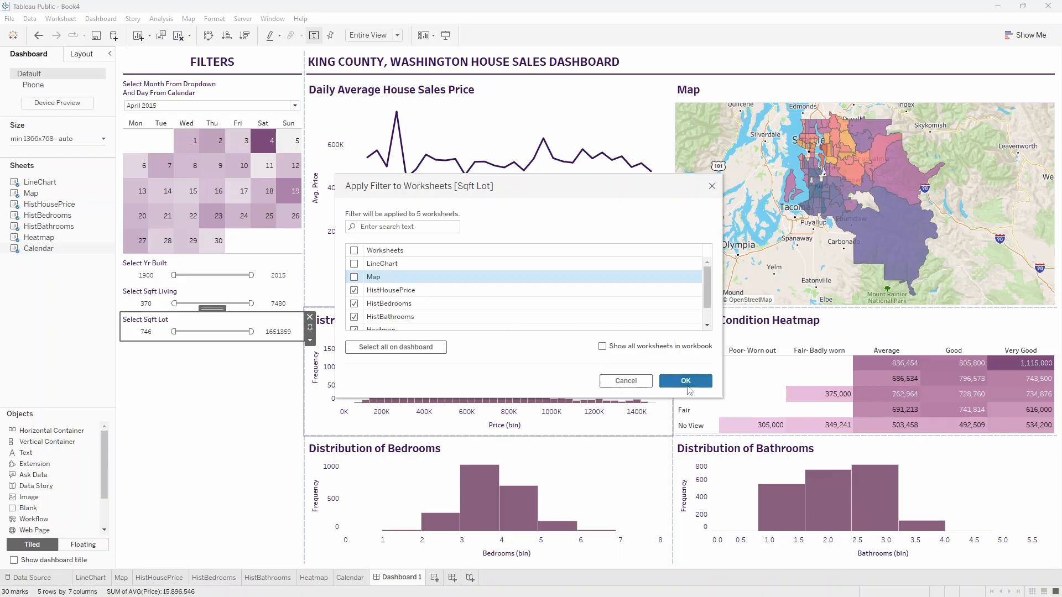
key("Return")
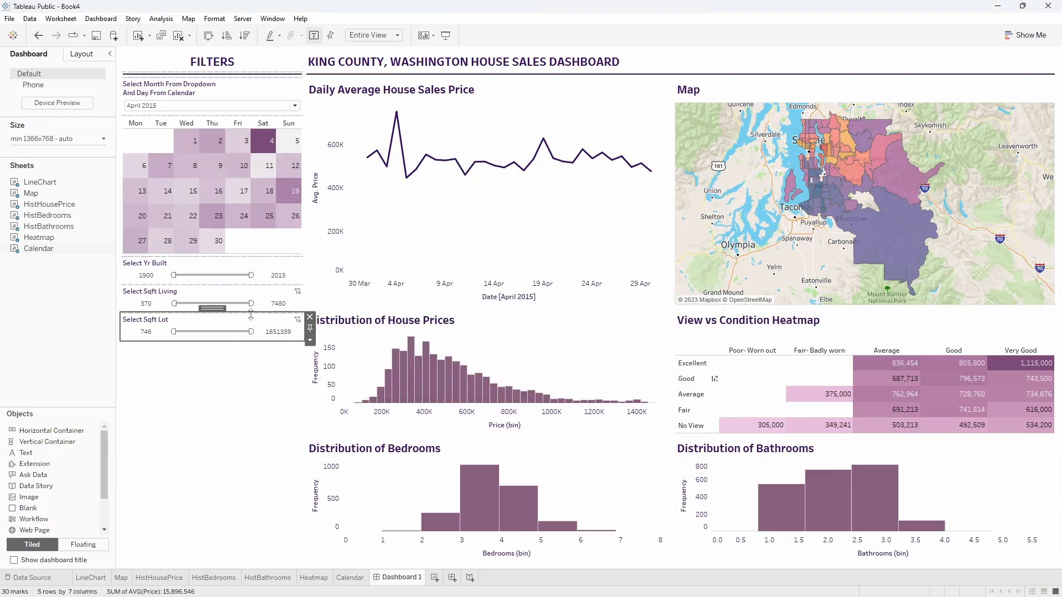
Check the Yr Built, Sqft Living and Sqft Lot range sliders and inspect the line chart, map and heatmap values.
mouse_move(251, 275)
left_mouse_down()
mouse_move(239, 275)
mouse_move(254, 274)
left_mouse_up()
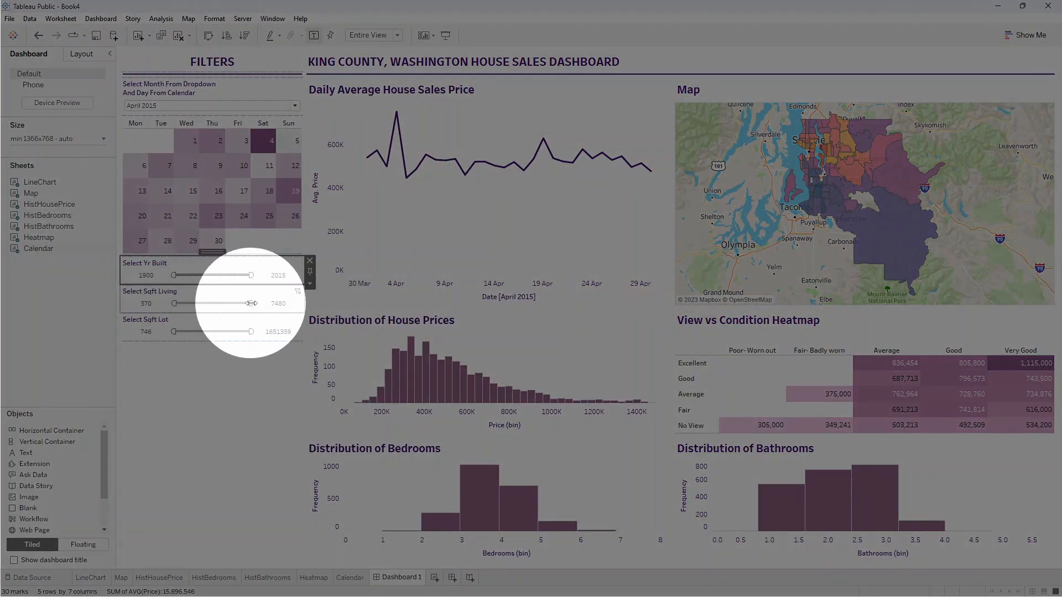
left_click_drag(251, 303, 251, 331)
left_click(262, 402)
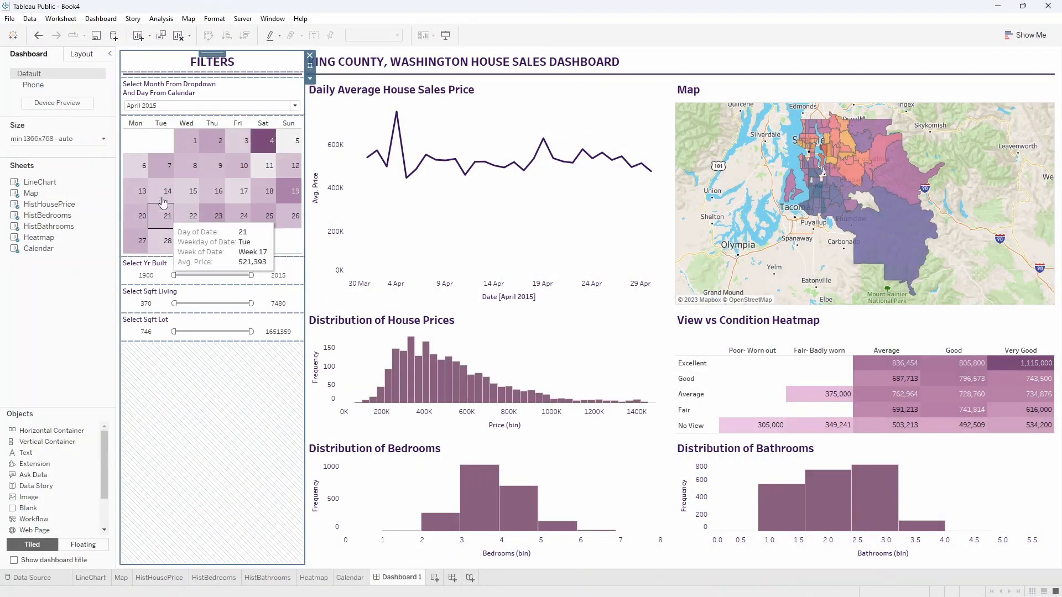
mouse_move(403, 145)
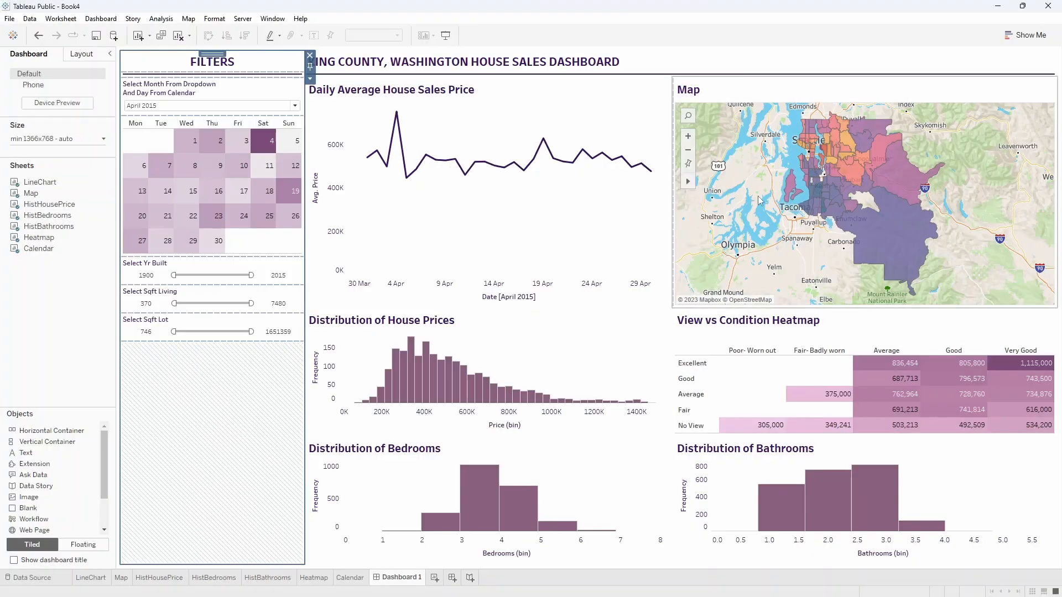
mouse_move(885, 175)
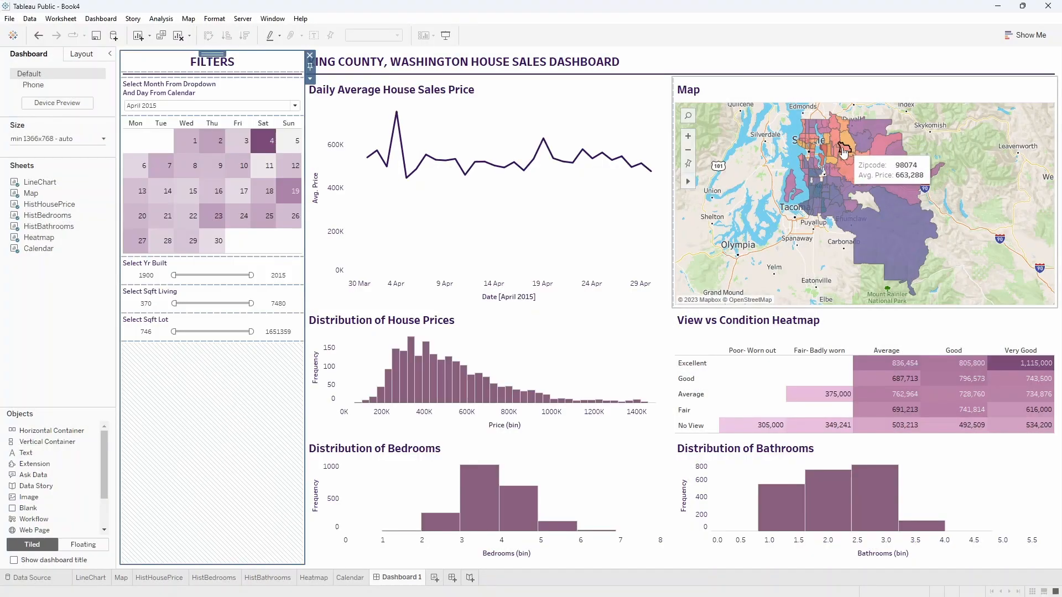
mouse_move(872, 235)
mouse_move(888, 381)
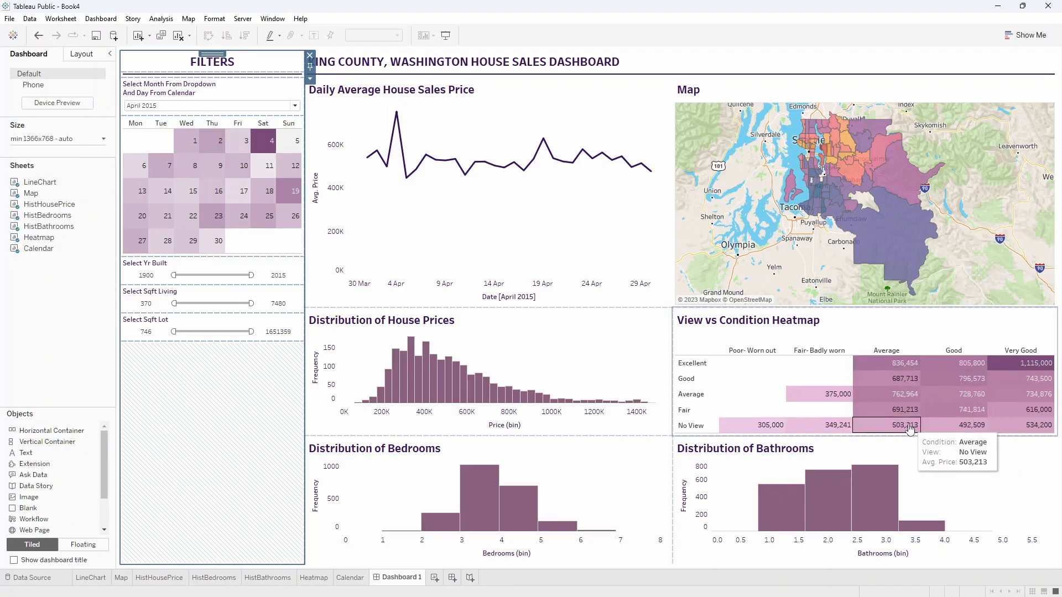
mouse_move(431, 396)
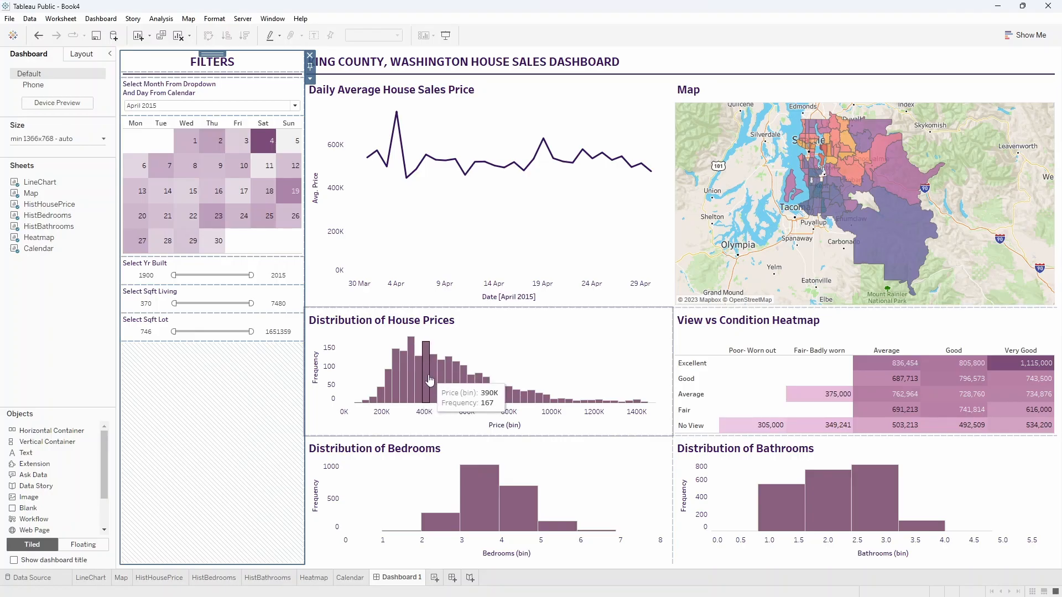
mouse_move(478, 507)
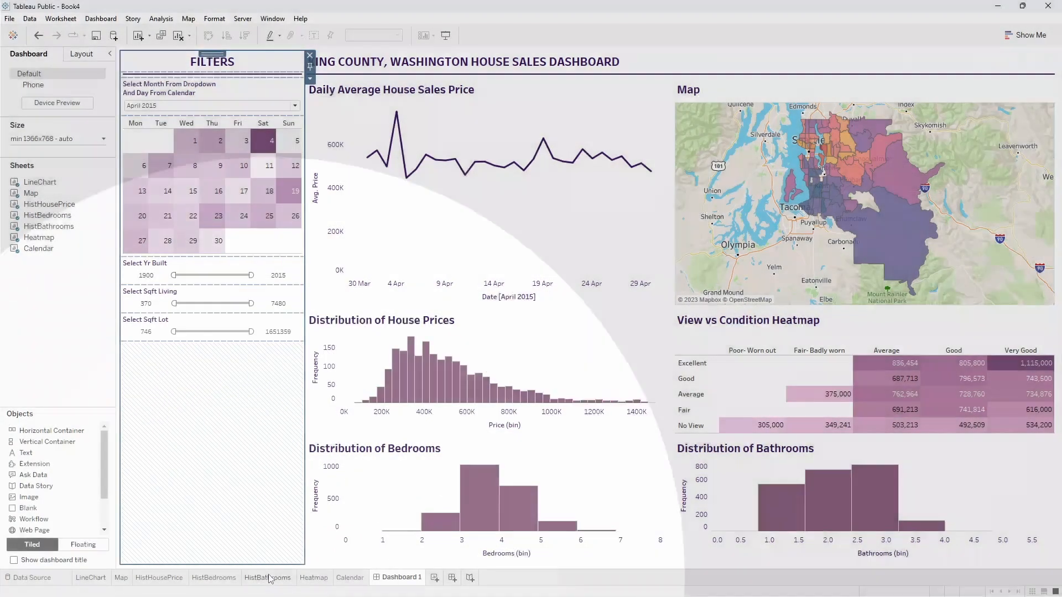
On the HistBathrooms sheet, set the Sqft Living field's default number format to Number (Custom) with zero decimals and thousands separators.
left_click(269, 578)
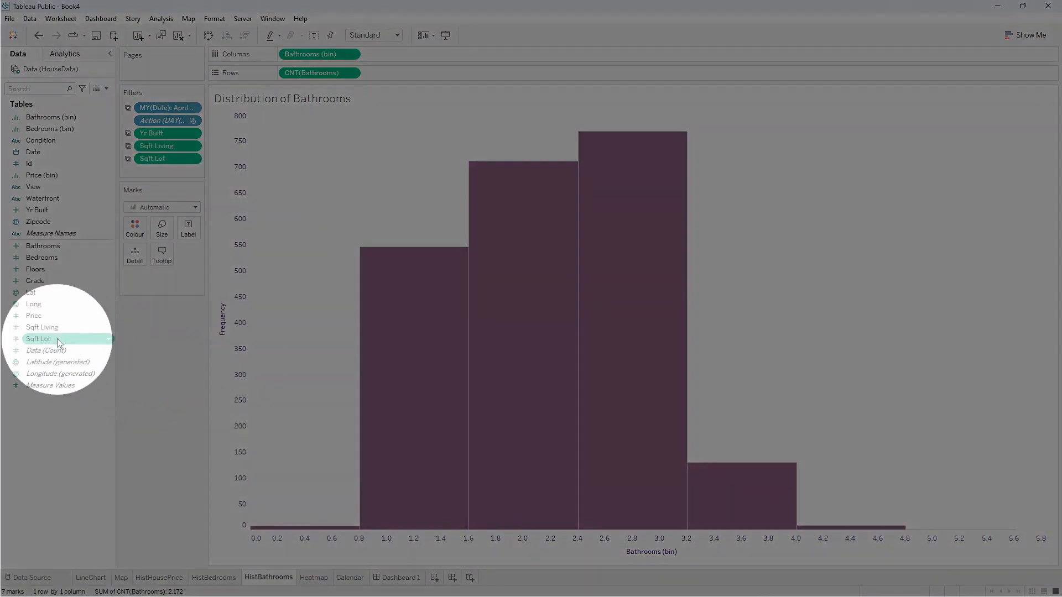
left_click(51, 329)
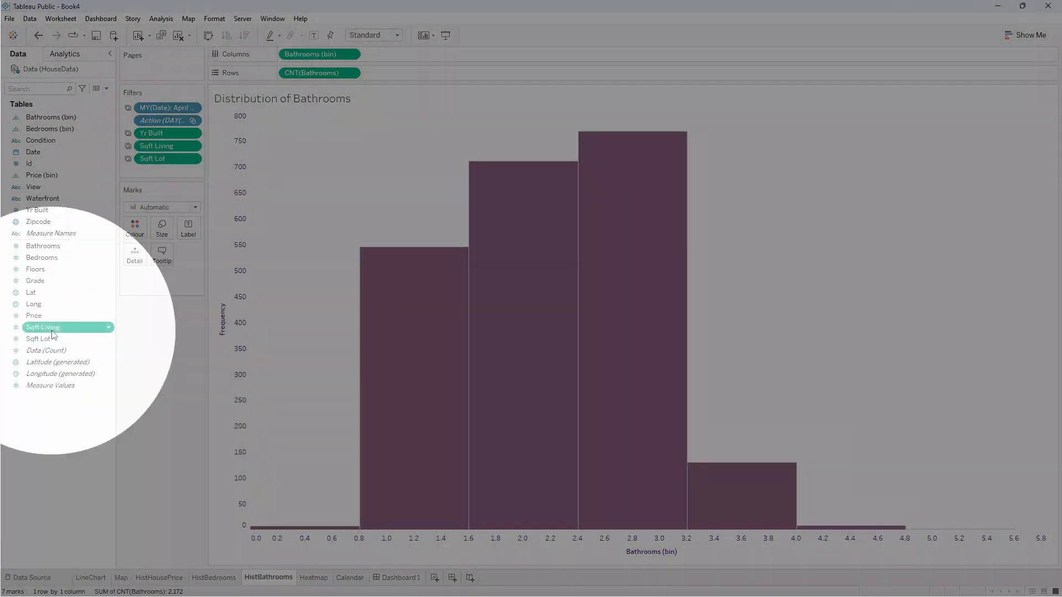
right_click(54, 334)
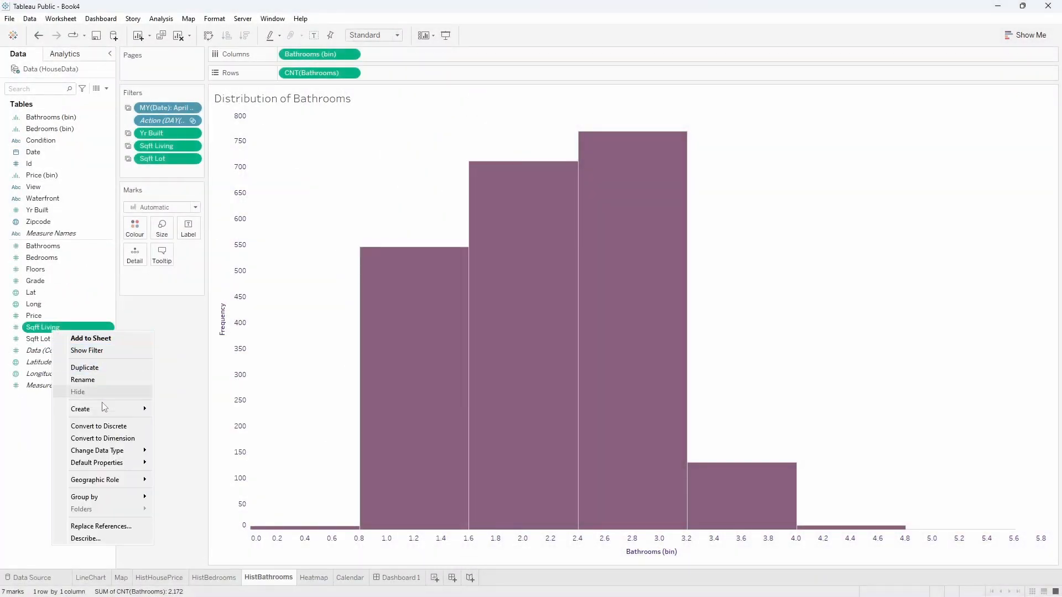
mouse_move(107, 453)
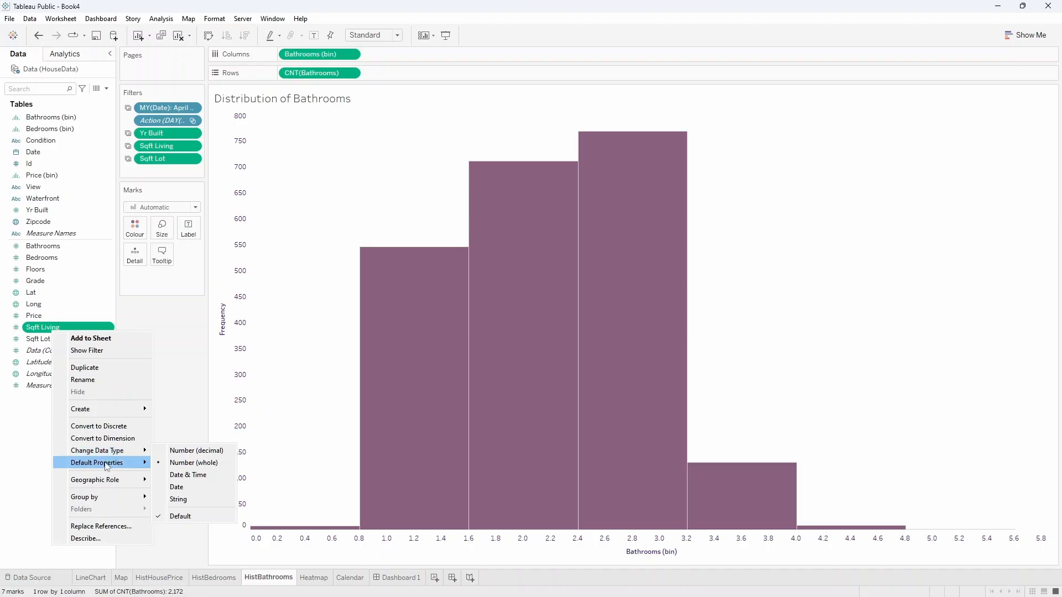
left_click(195, 487)
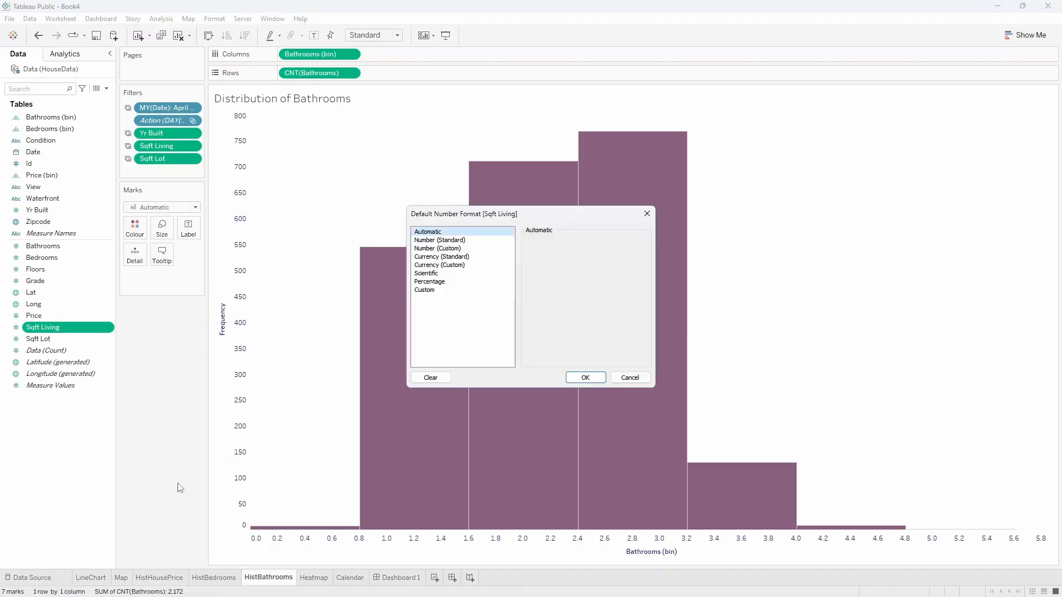
left_click(438, 249)
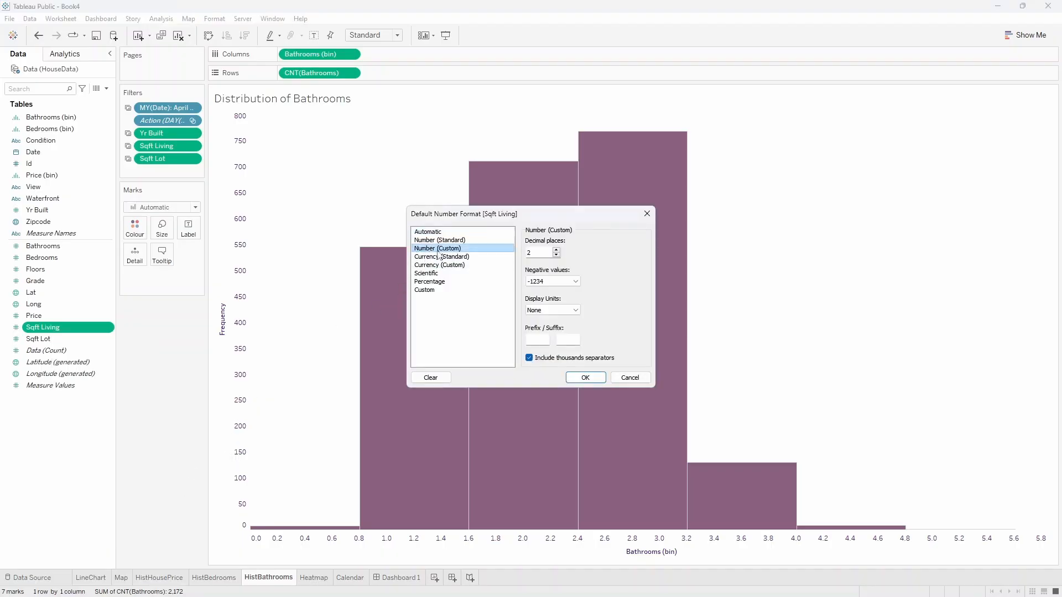
left_click(557, 255)
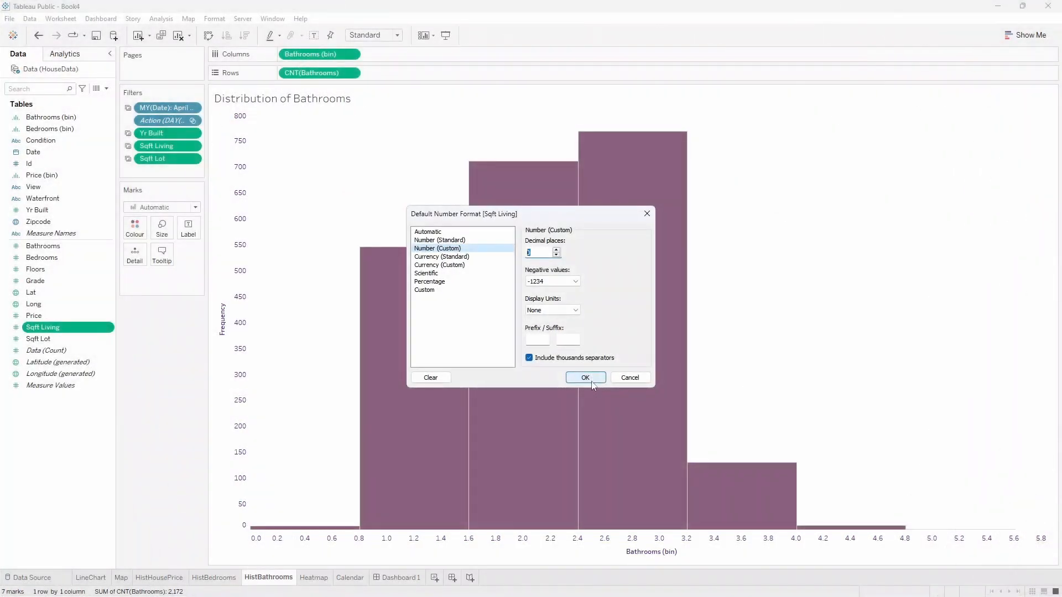
left_click(585, 377)
Set the Sqft Lot field's default number format to Number (Custom) with zero decimals and thousands separators.
left_click(43, 340)
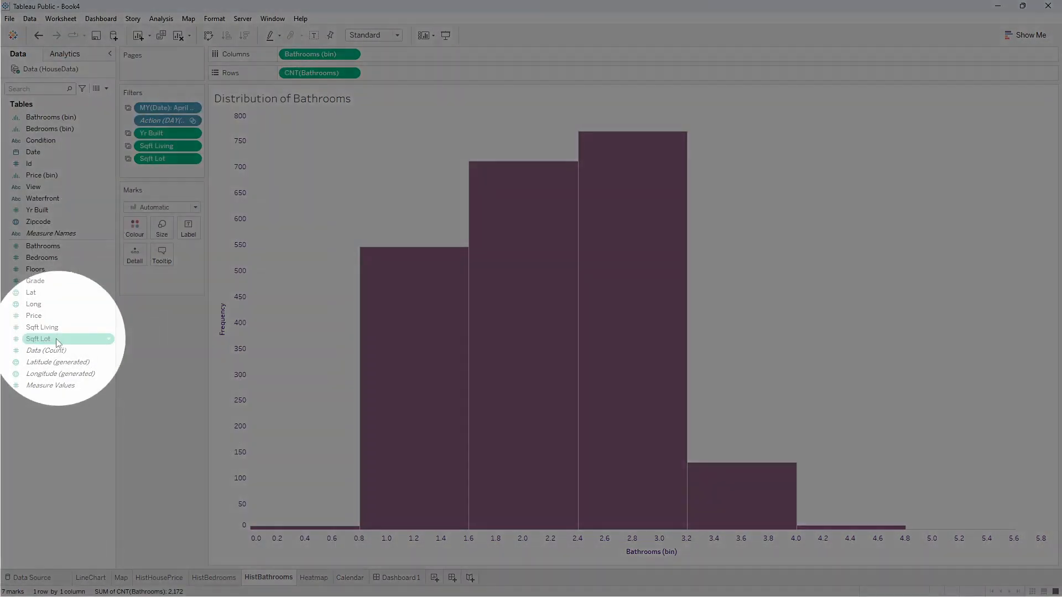
right_click(46, 343)
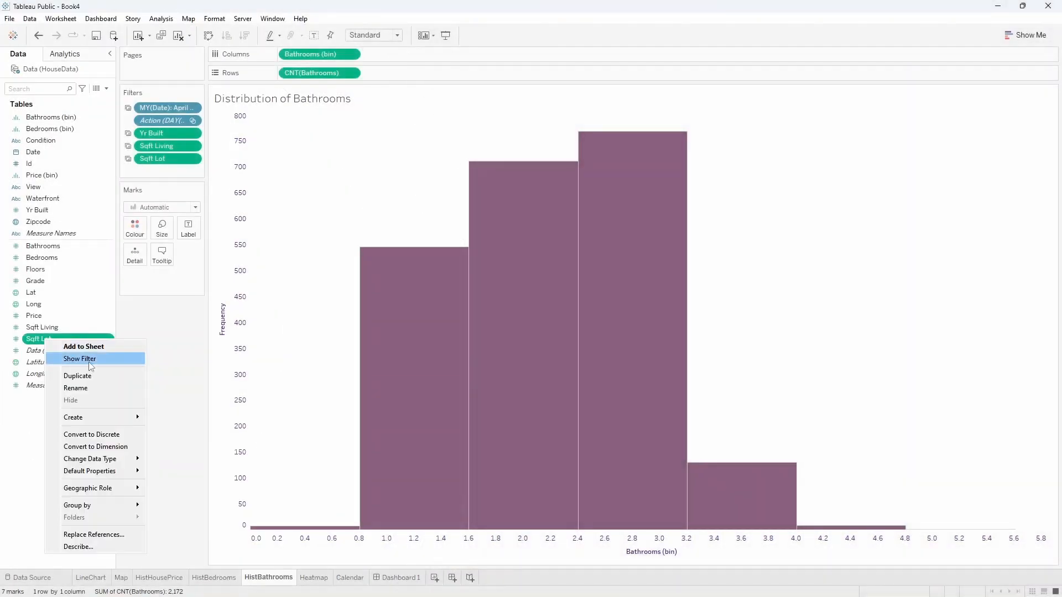
mouse_move(107, 474)
left_click(188, 493)
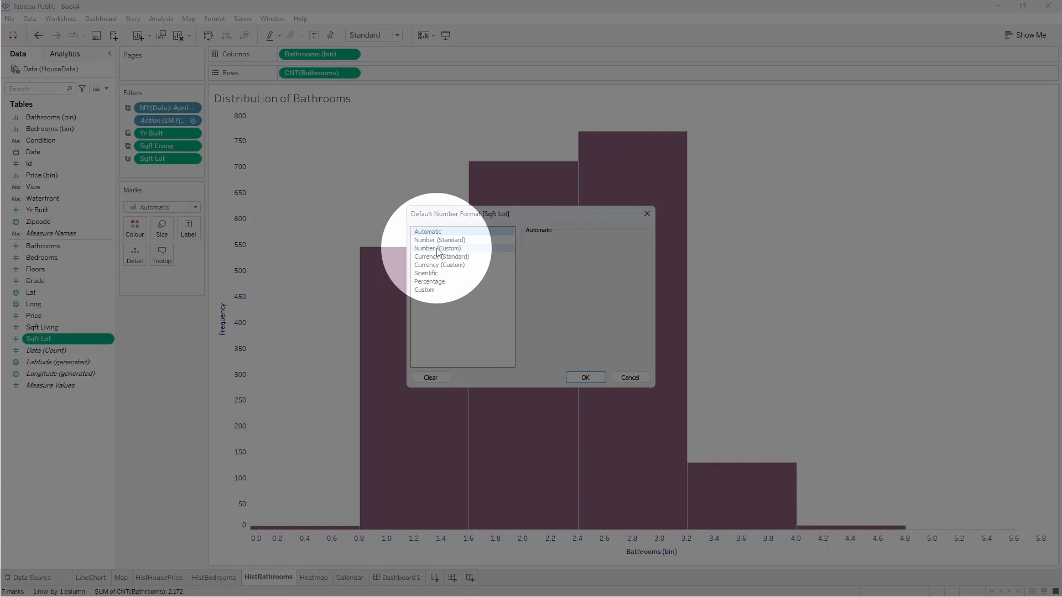
left_click(438, 250)
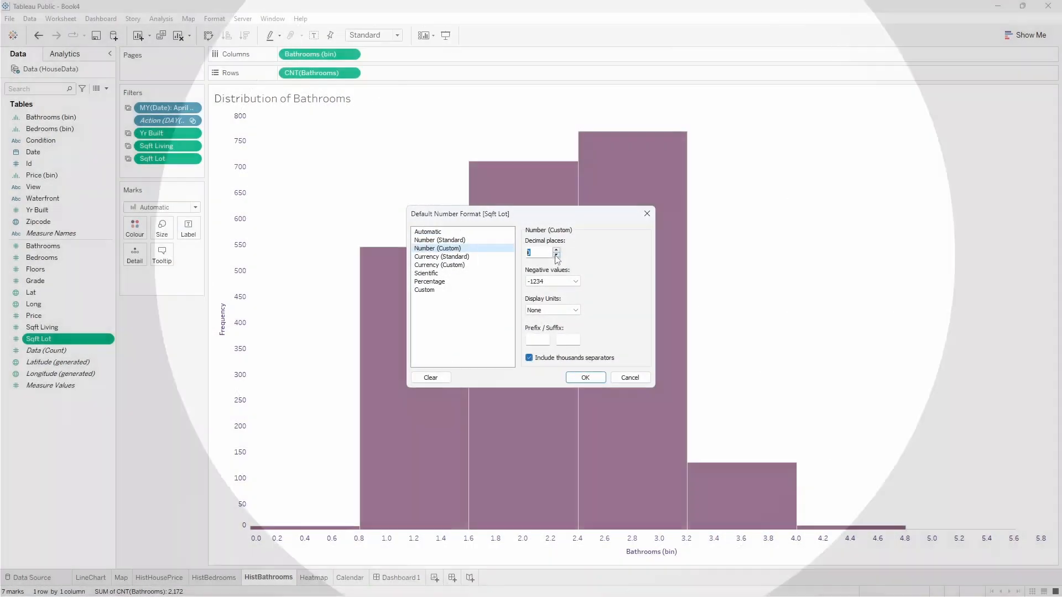
left_click(555, 255)
left_click(556, 255)
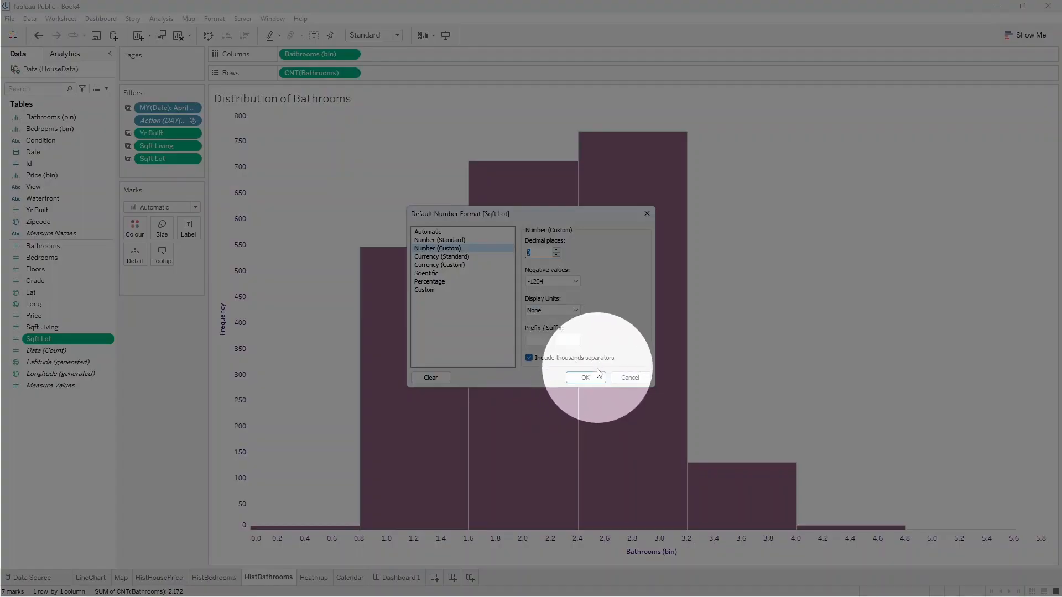
left_click(597, 377)
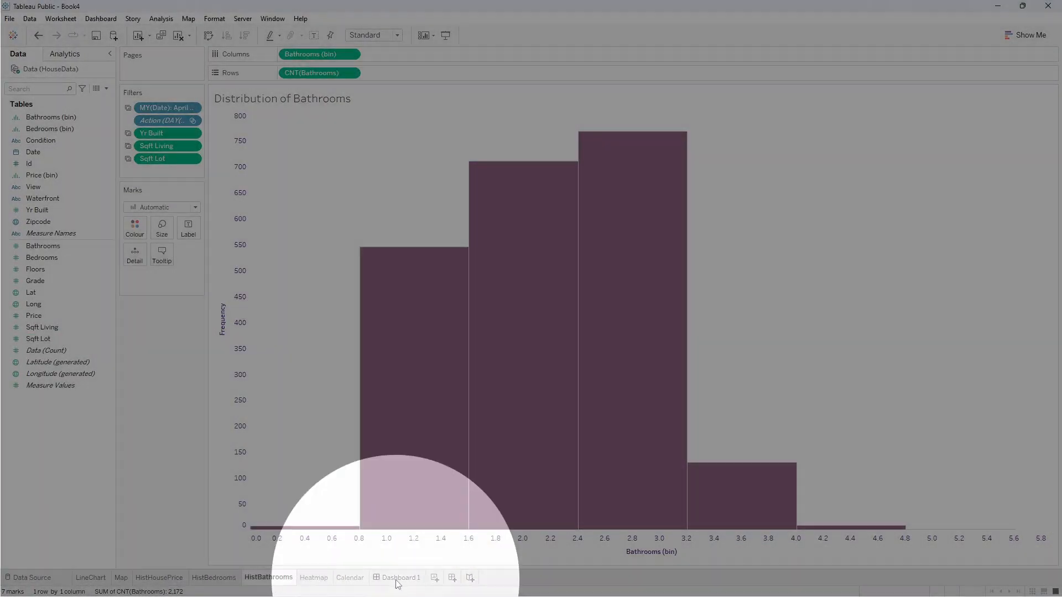
Return to the dashboard and rename it KingCountyHouseSales.
left_click(396, 579)
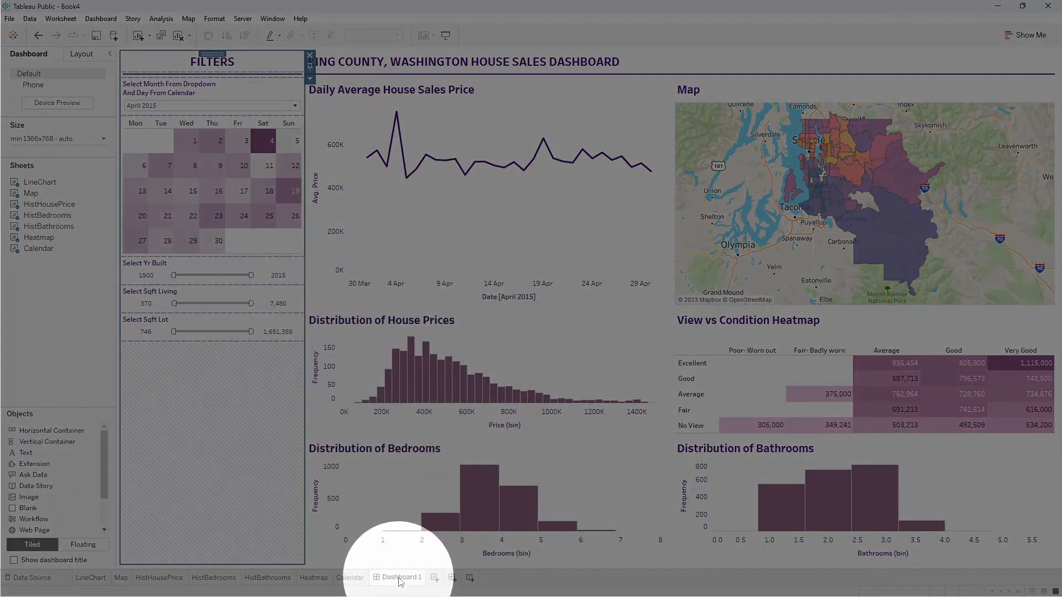
double_click(401, 577)
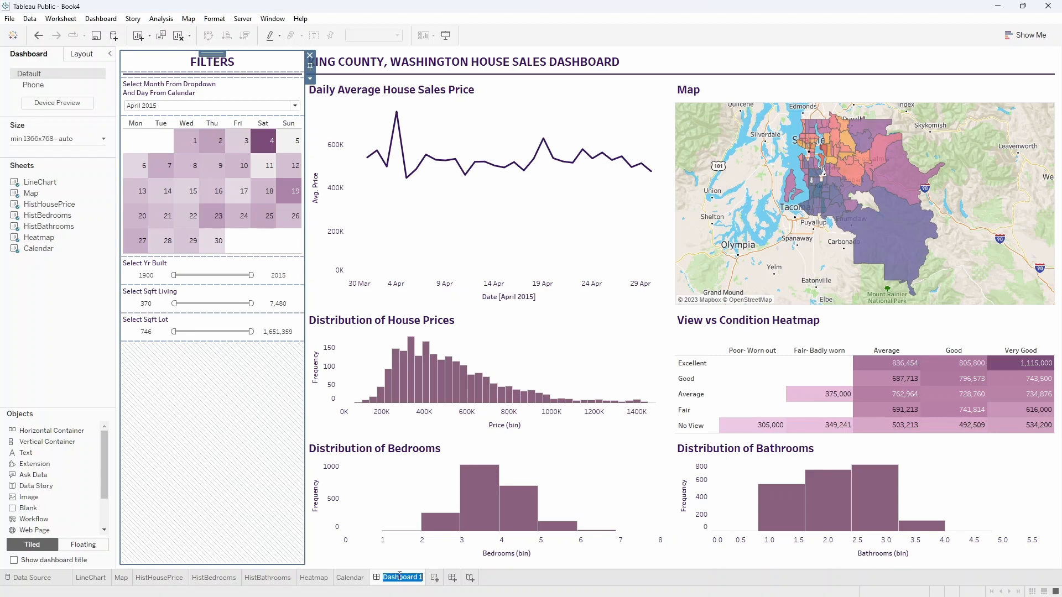
type("KINgCountyHouseSales")
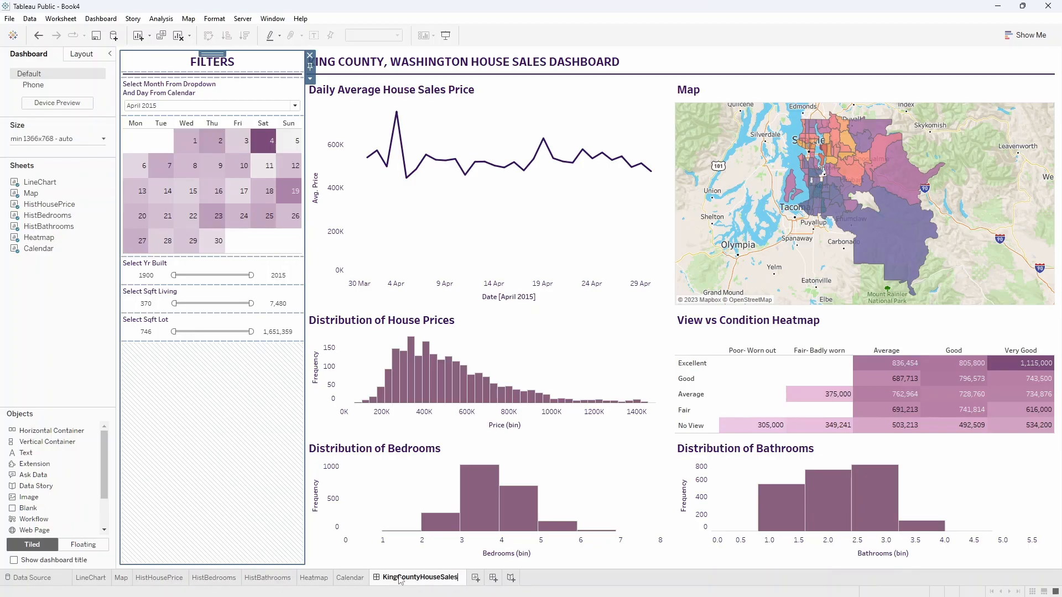
key("Return")
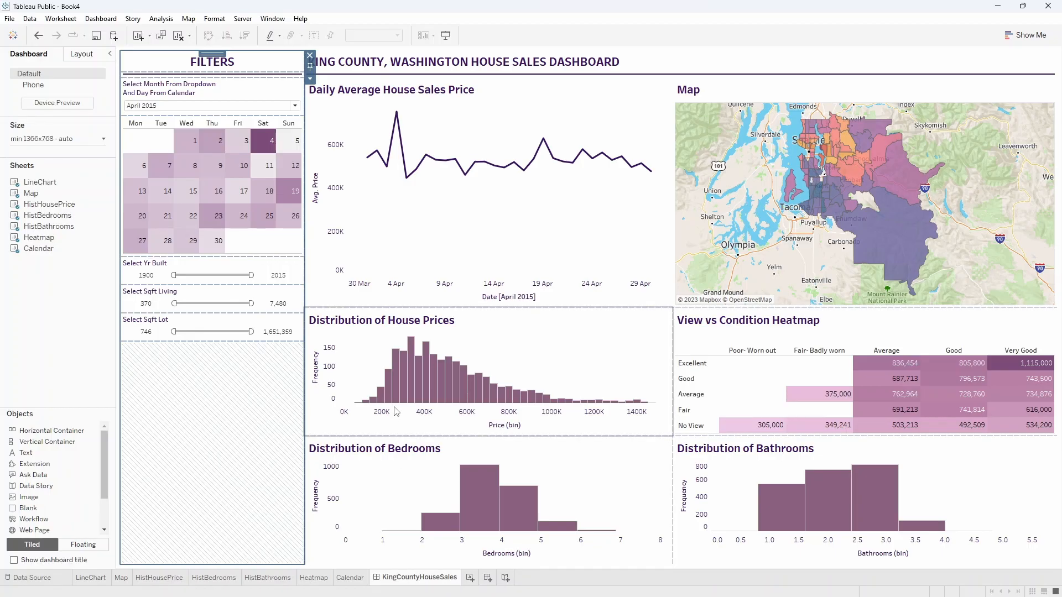
Sign in and publish the workbook to Tableau Public with the title KingCountyHouseSales.
mouse_move(385, 400)
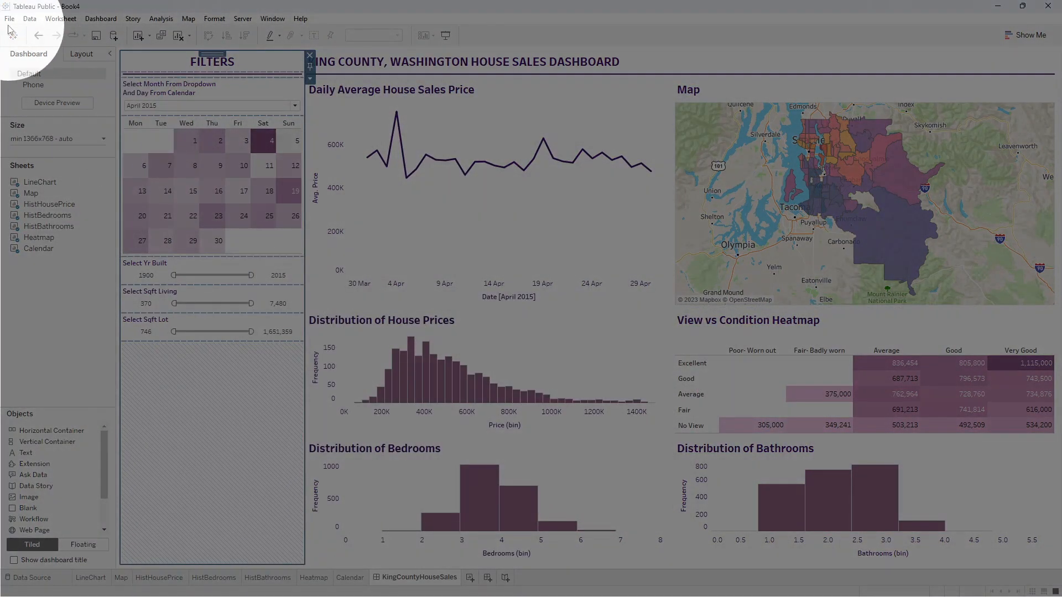
left_click(9, 19)
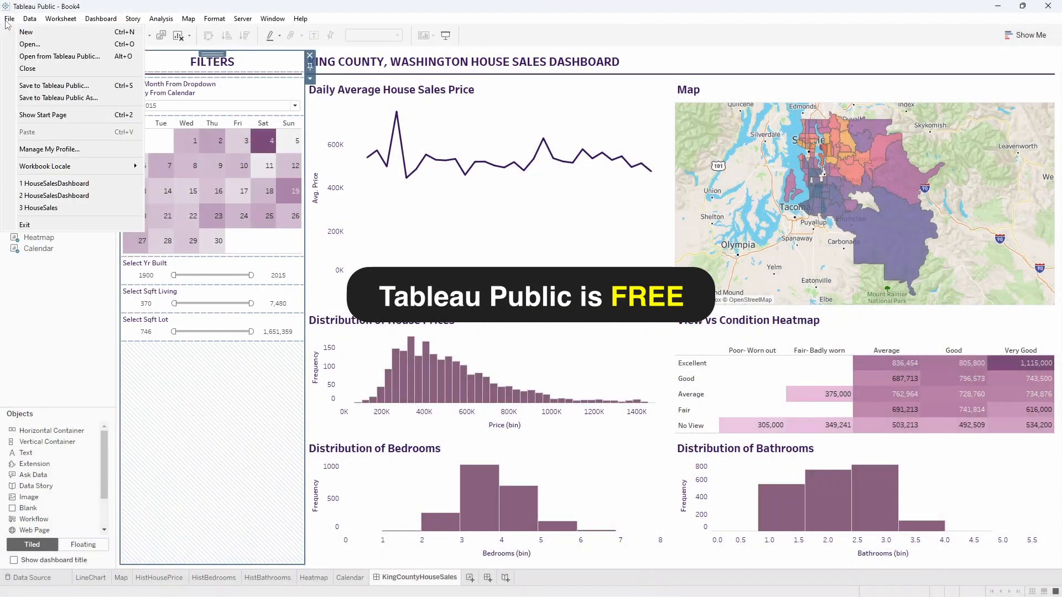
left_click(45, 88)
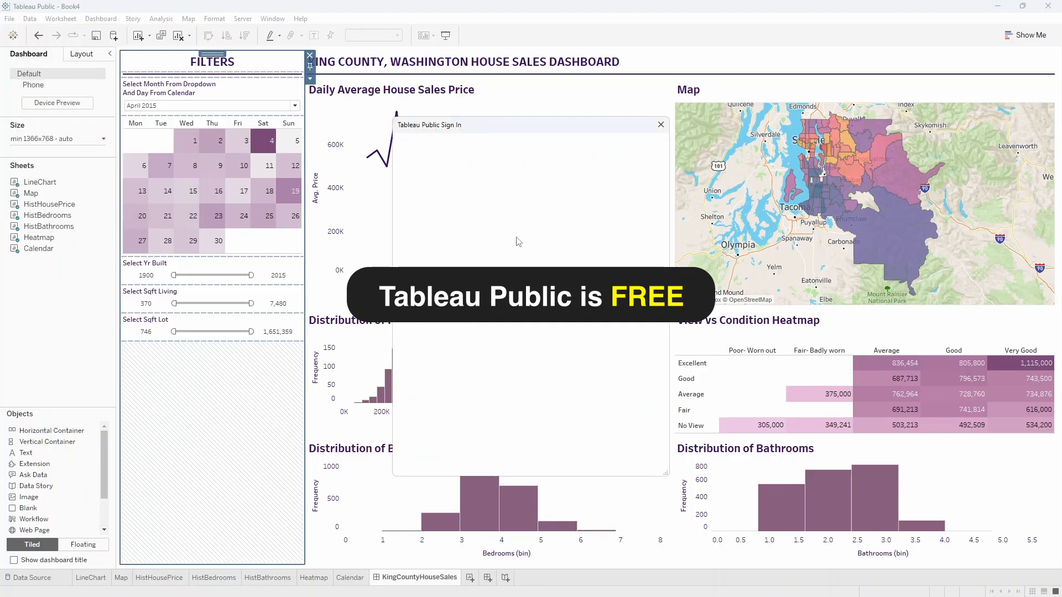
key("ctrl")
key("ctrl")
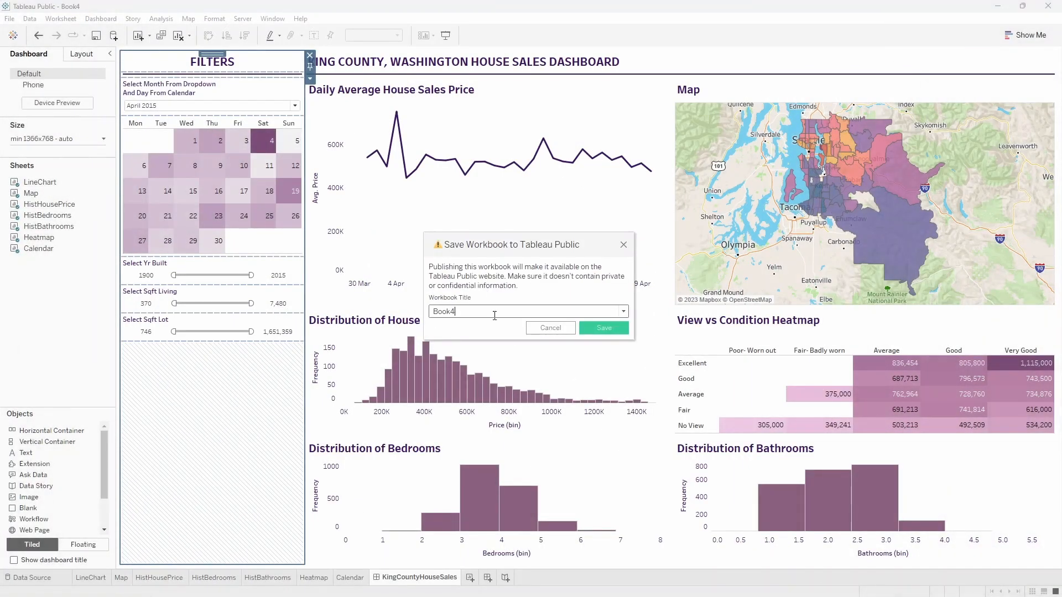
left_click_drag(469, 313, 416, 313)
type("KingCountyHouseSales")
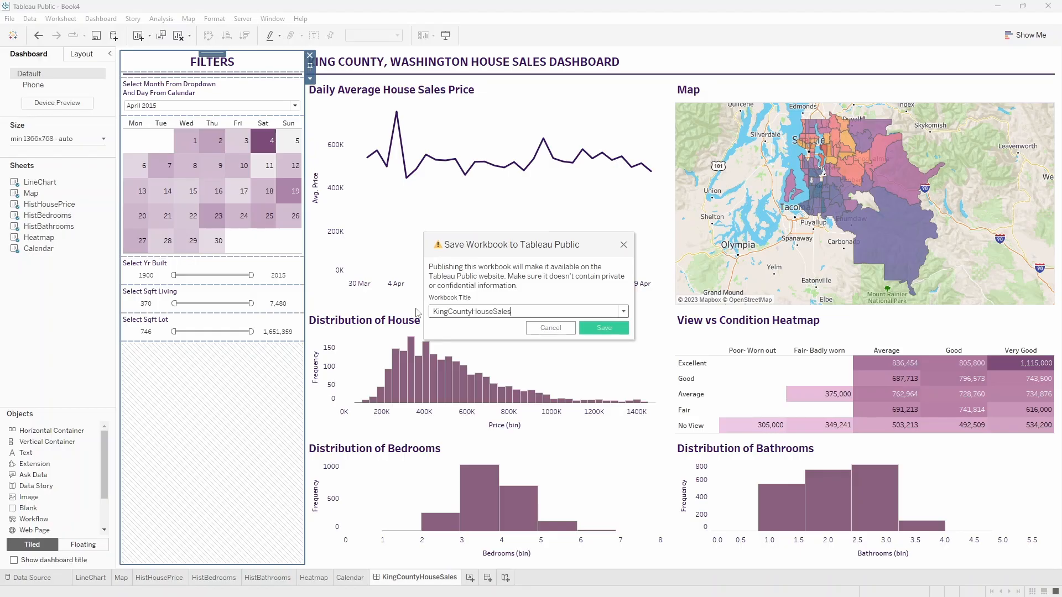
left_click(612, 331)
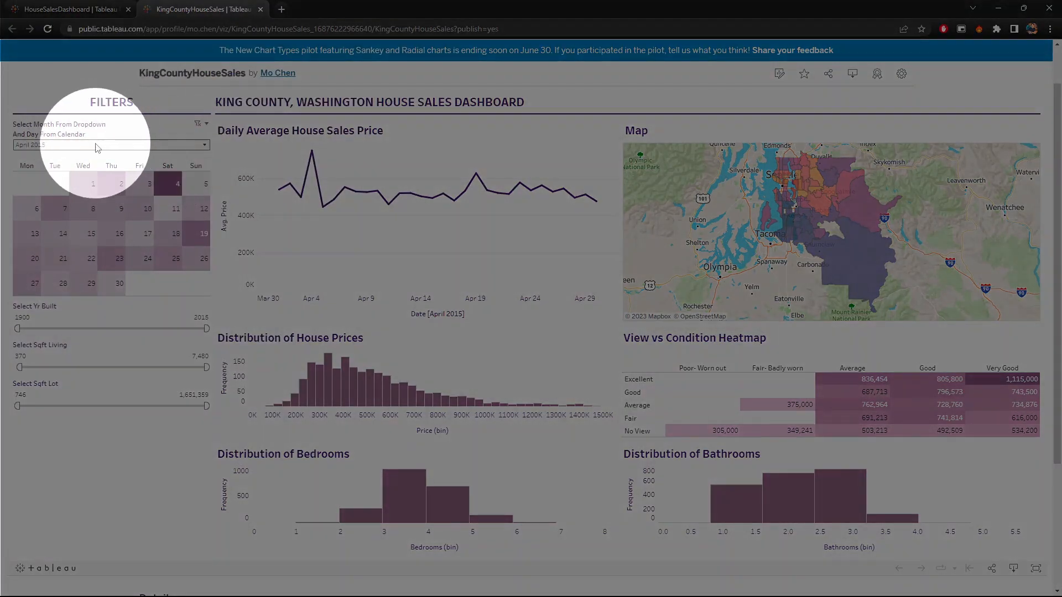
In the published dashboard, test the month filter with June 2014 and leave it on November 2014.
left_click(97, 146)
left_click(79, 192)
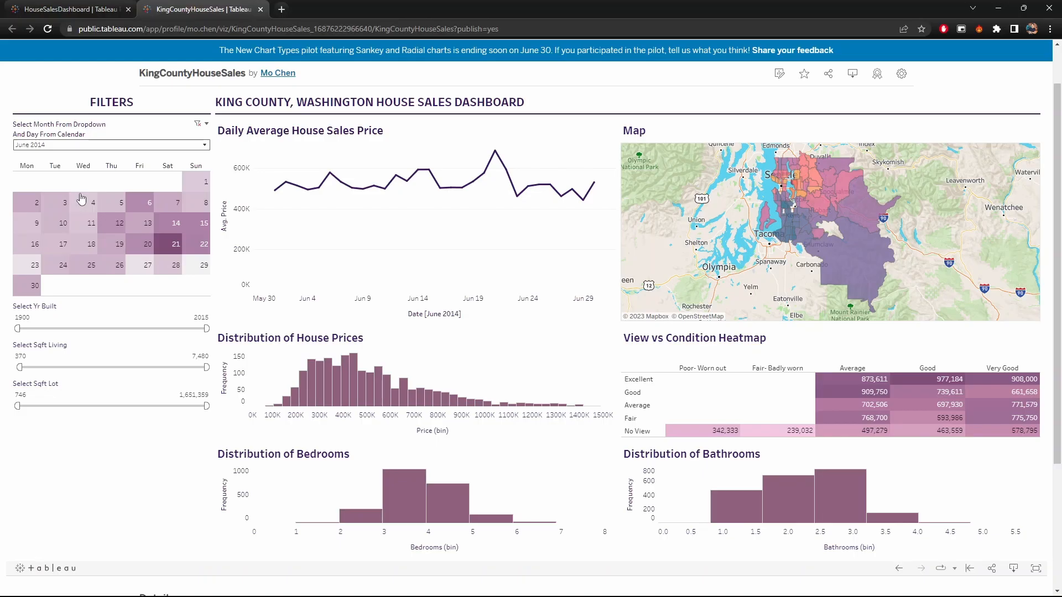
left_click(137, 147)
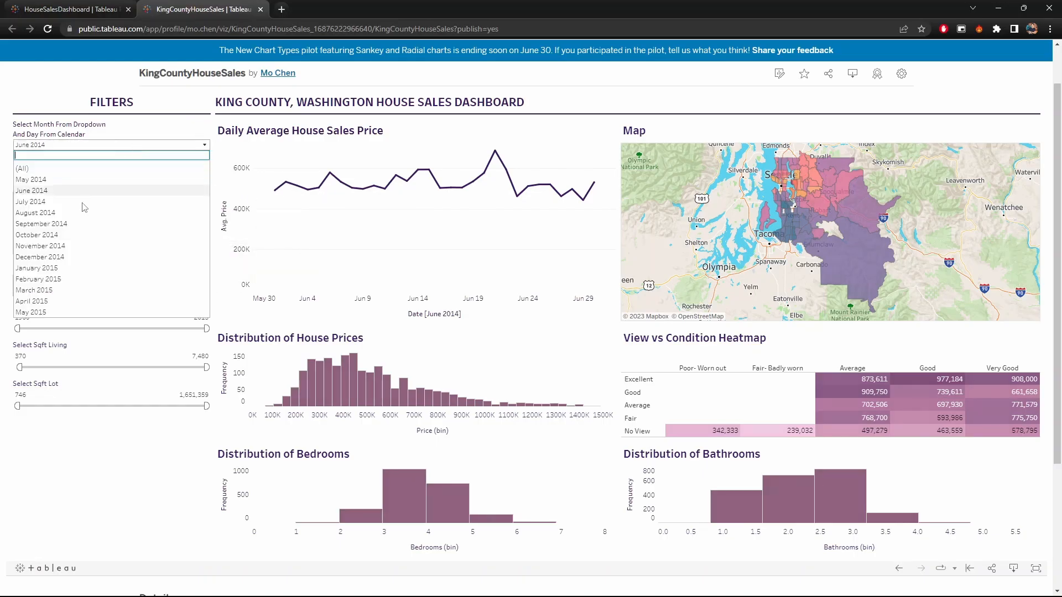
left_click(59, 247)
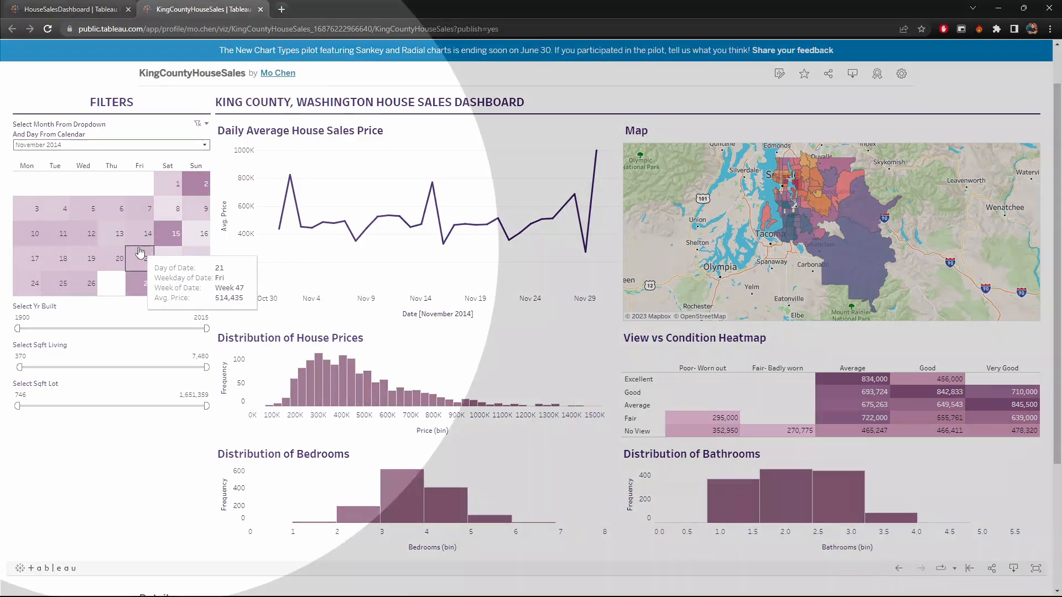
Test the calendar's day filter by selecting November 20, 9 and 19, and clear the day selection.
left_click(119, 256)
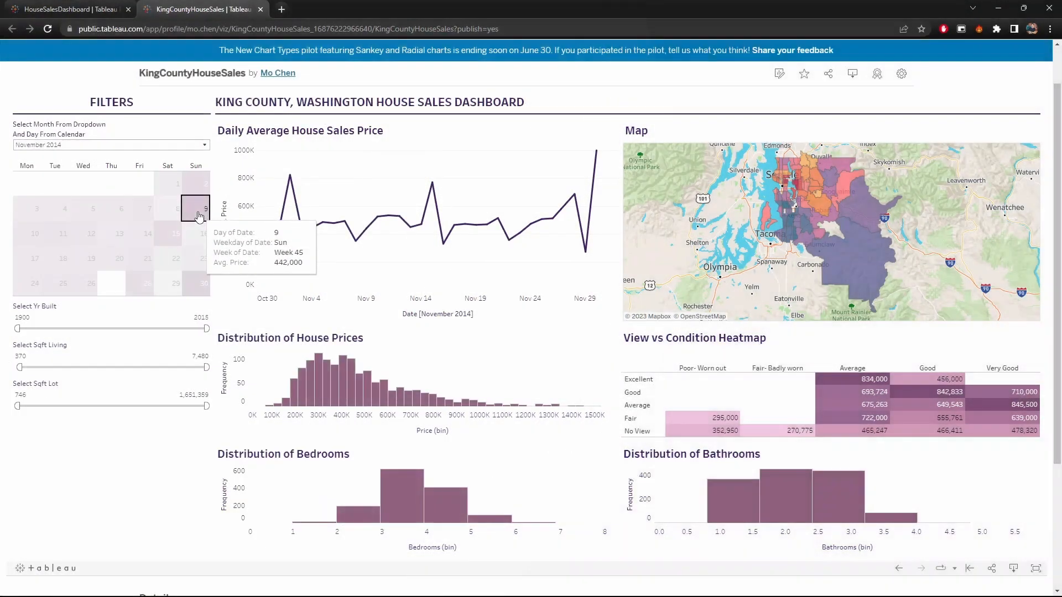
left_click(199, 215)
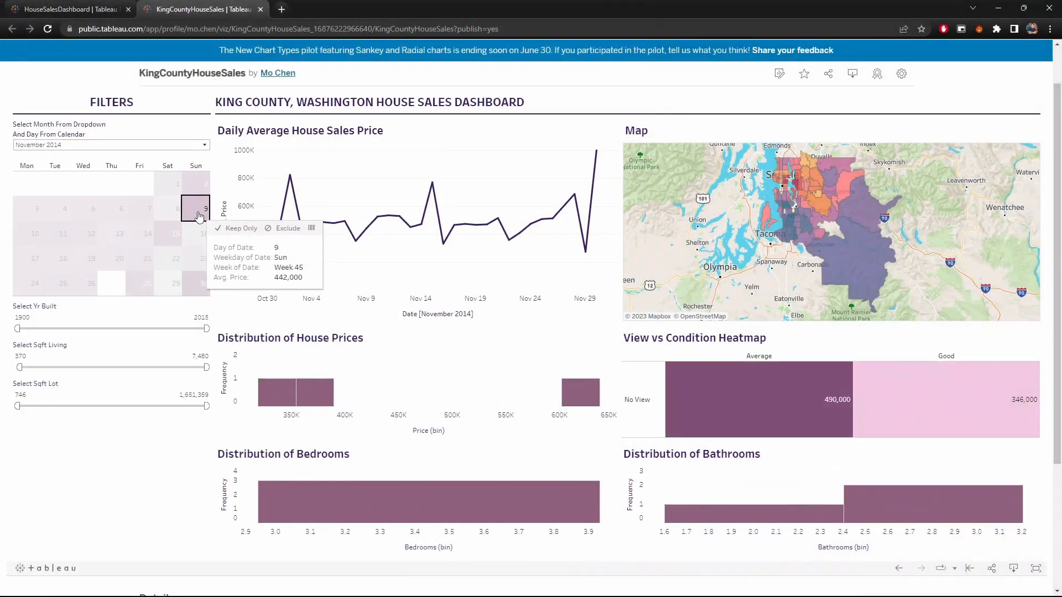
left_click(86, 255)
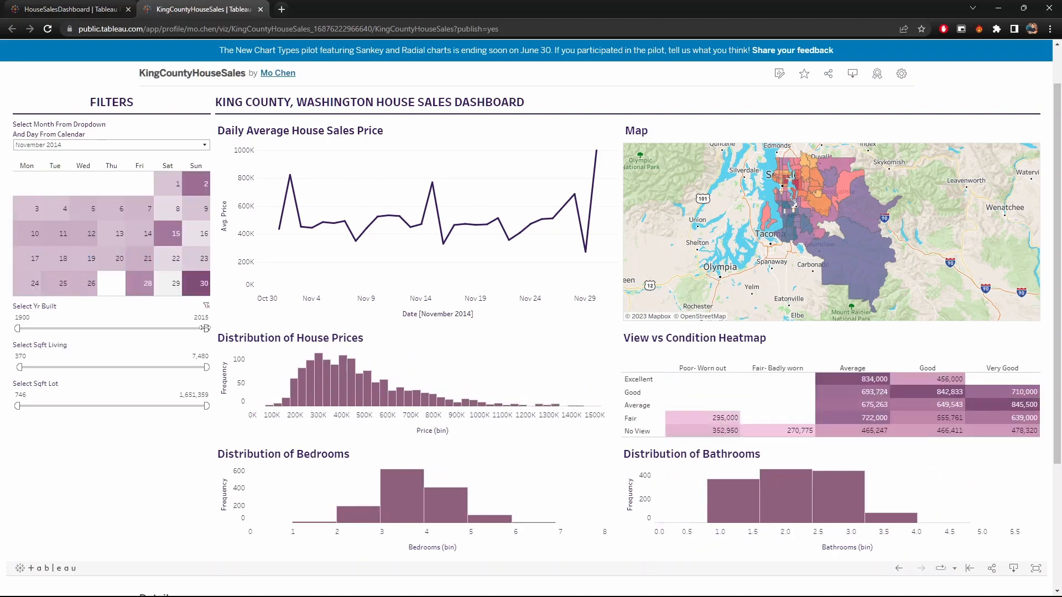
Try narrowing the Yr Built range, Sqft Living to a maximum of 3,842 and Sqft Lot to 282,250, restoring the full ranges.
left_click_drag(205, 328, 114, 367)
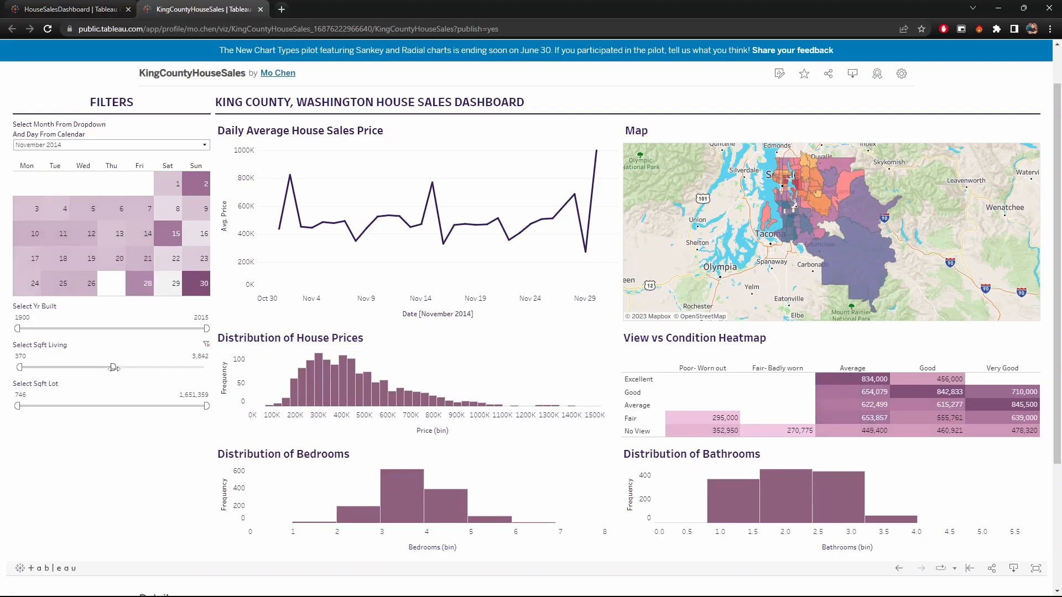
left_click_drag(114, 367, 205, 367)
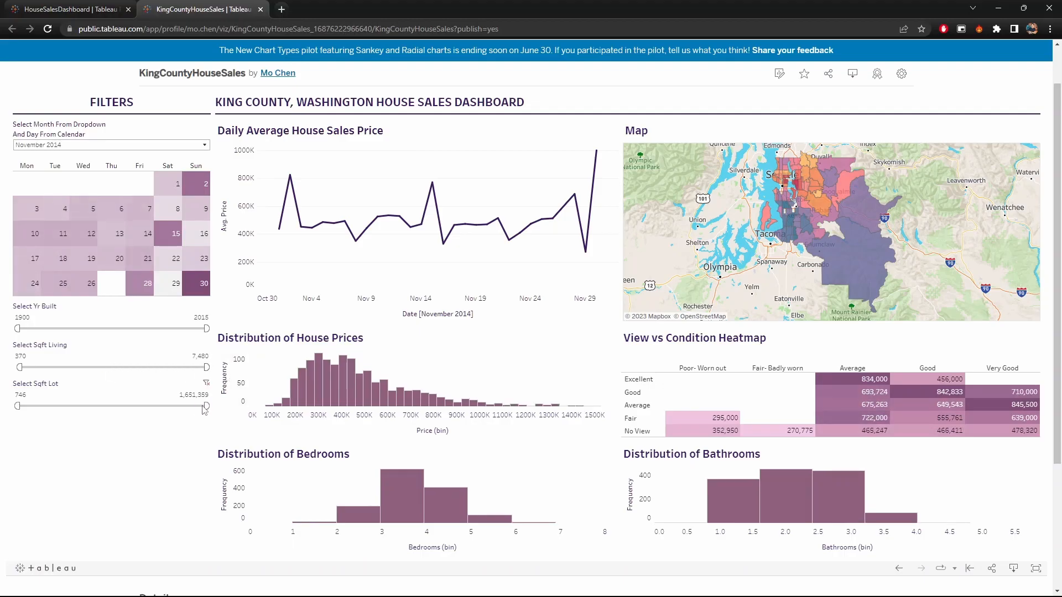
left_click_drag(206, 406, 53, 407)
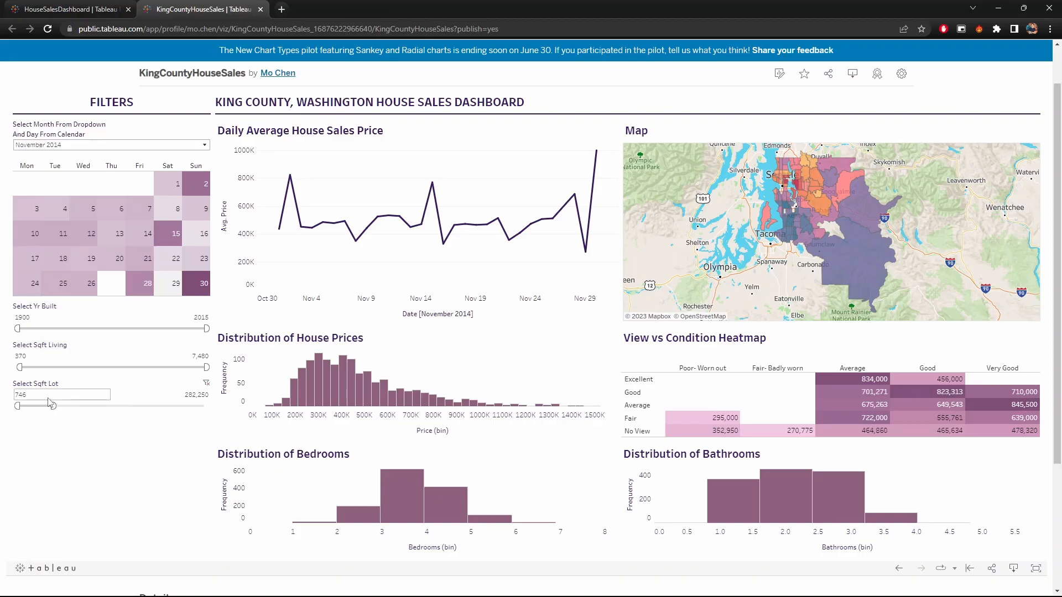
left_click_drag(53, 406, 206, 406)
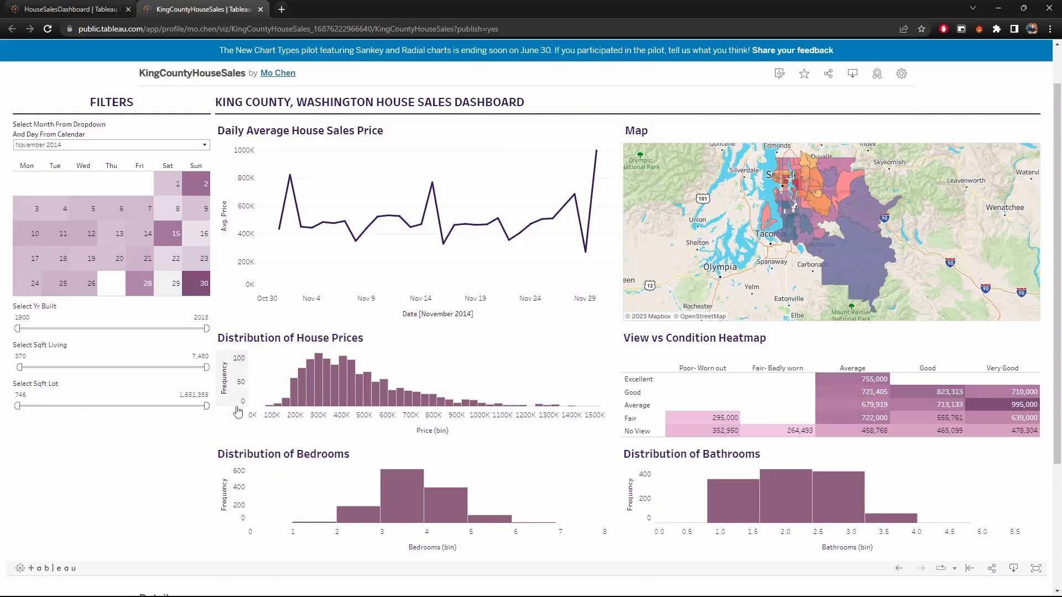